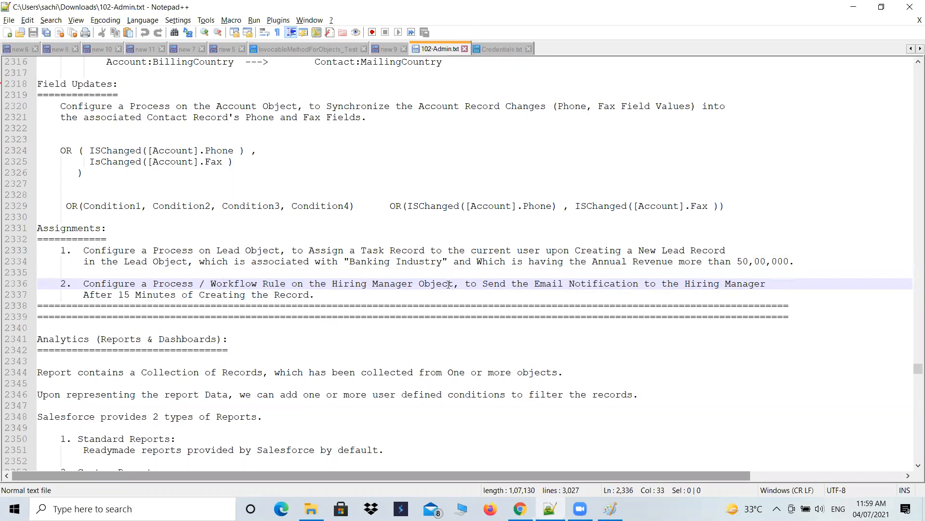
Step: Highlight the second assignment's requirement about the 15-minute delay in the notes file
drag(82, 295, 334, 296)
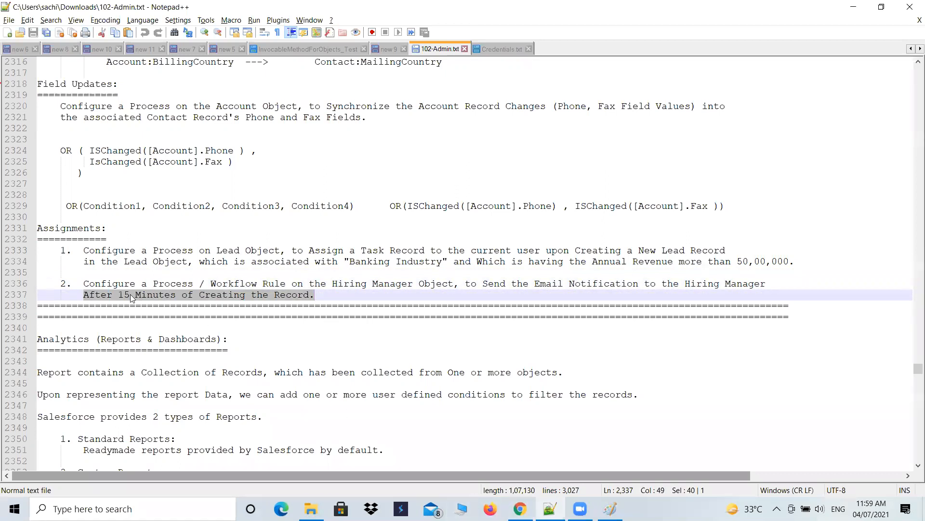
click(118, 295)
drag(118, 295, 176, 296)
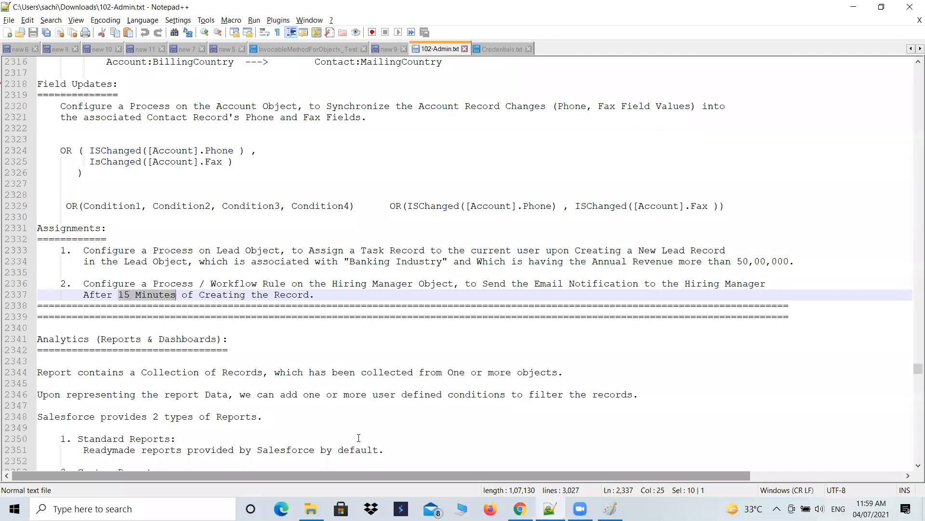
Step: Switch to the browser and open Workflow Rules under Create, Workflow & Approvals in Salesforce Setup
click(519, 508)
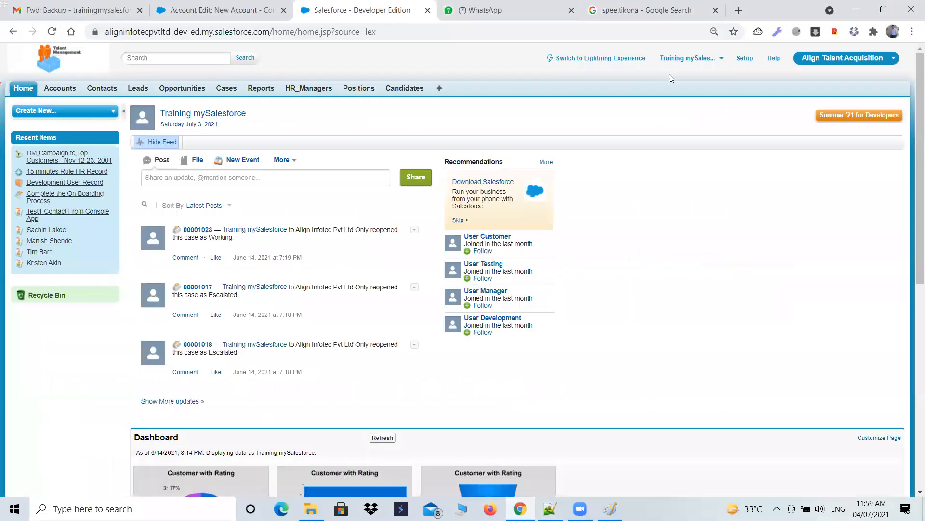
click(745, 59)
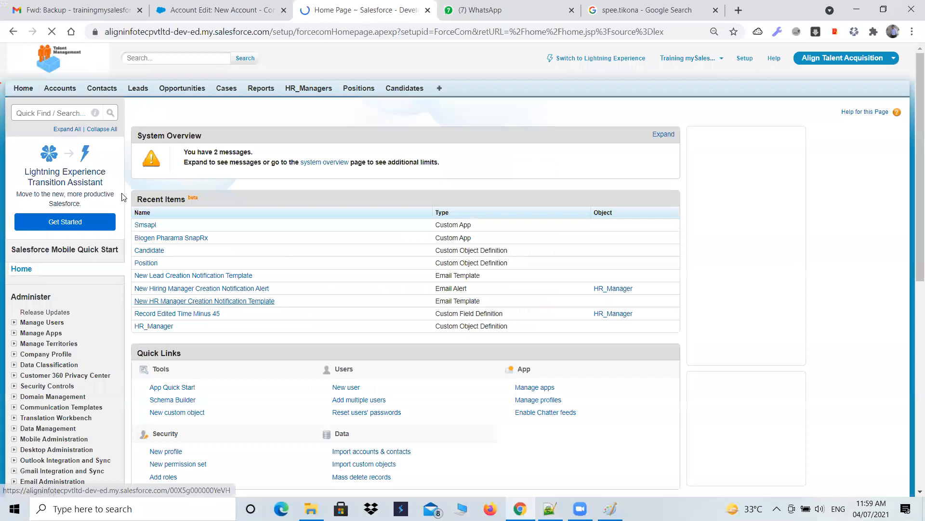
scroll(118, 234, down, 4)
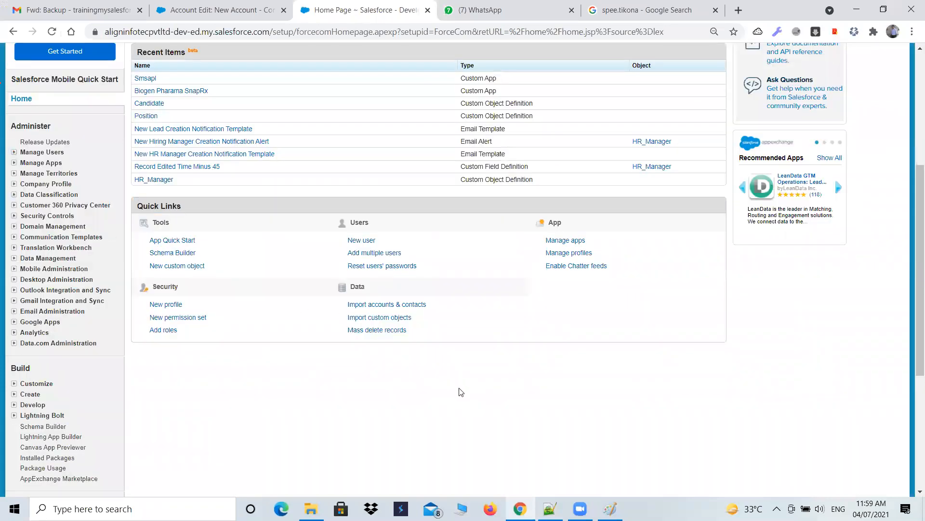
key(ctrl+plus)
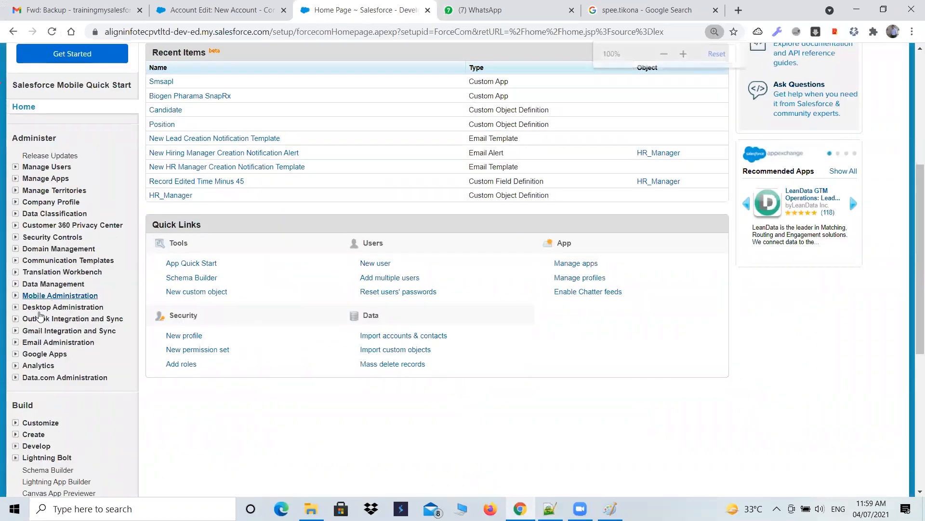
scroll(52, 302, down, 3)
click(16, 305)
scroll(17, 383, down, 2)
click(27, 345)
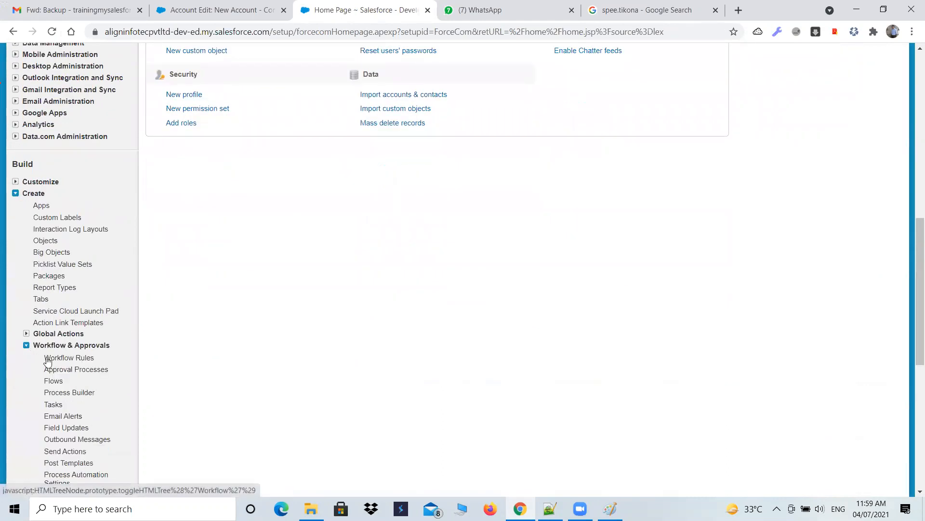
click(58, 357)
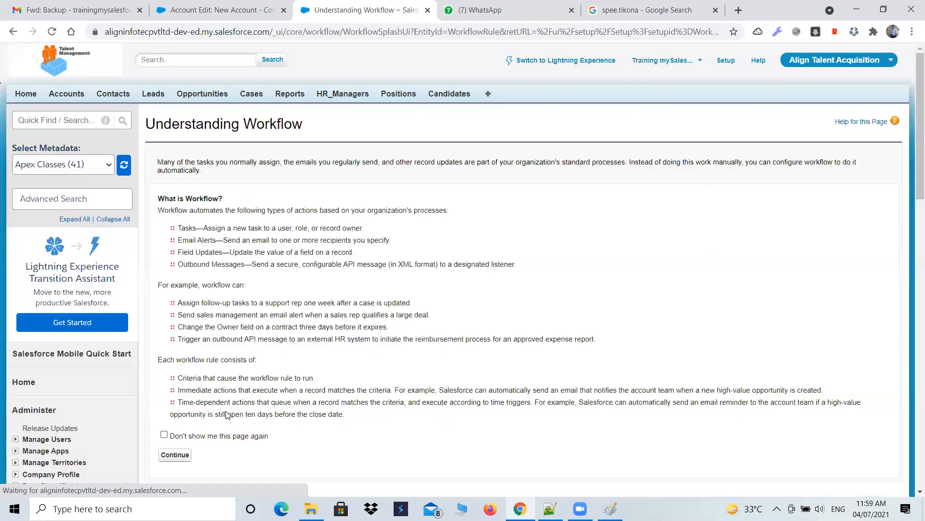
Step: Continue past the workflow introduction page and start a new workflow rule
scroll(226, 414, down, 5)
click(175, 154)
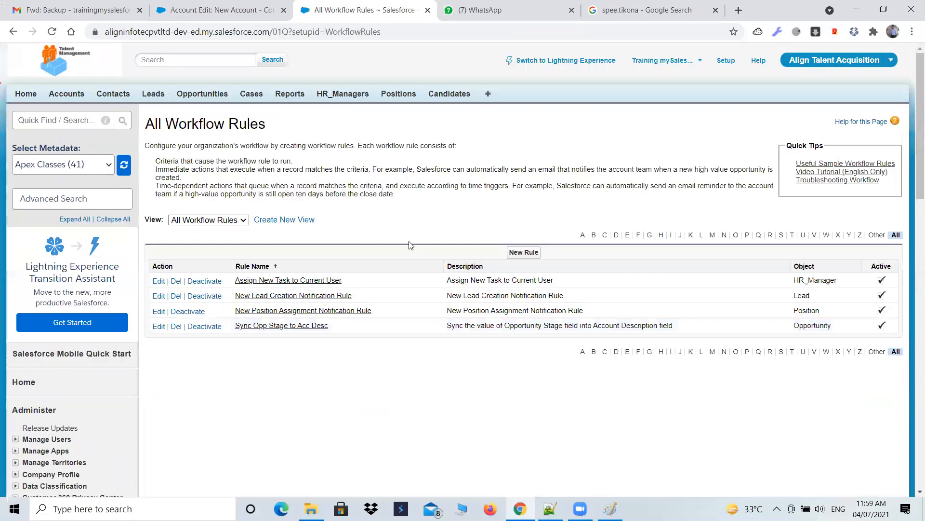
click(523, 252)
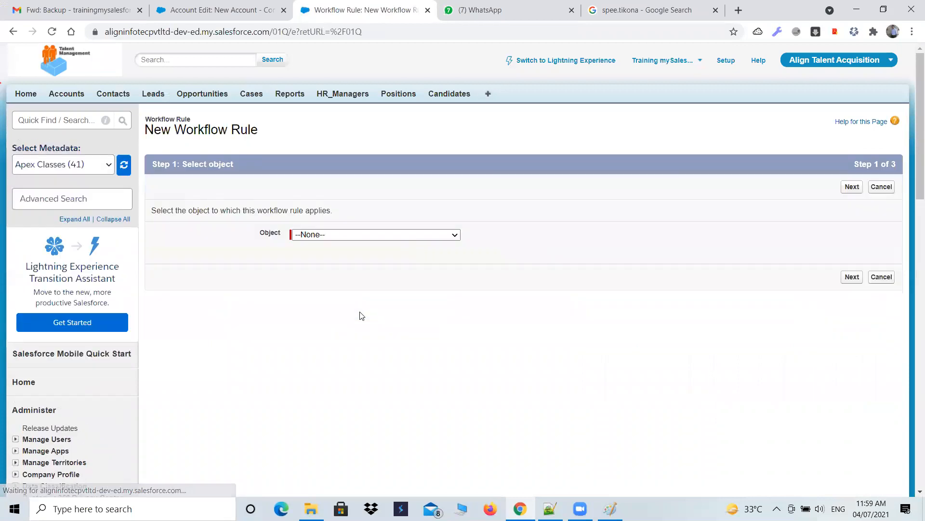
Step: Choose Account as the rule's object, proceed to configuration, then return to object selection
click(423, 236)
click(390, 256)
click(851, 278)
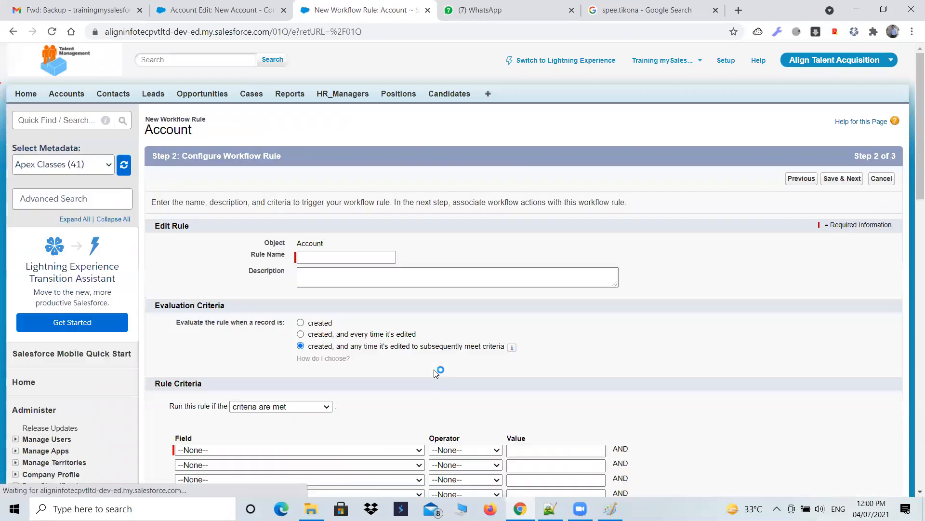
scroll(434, 369, down, 4)
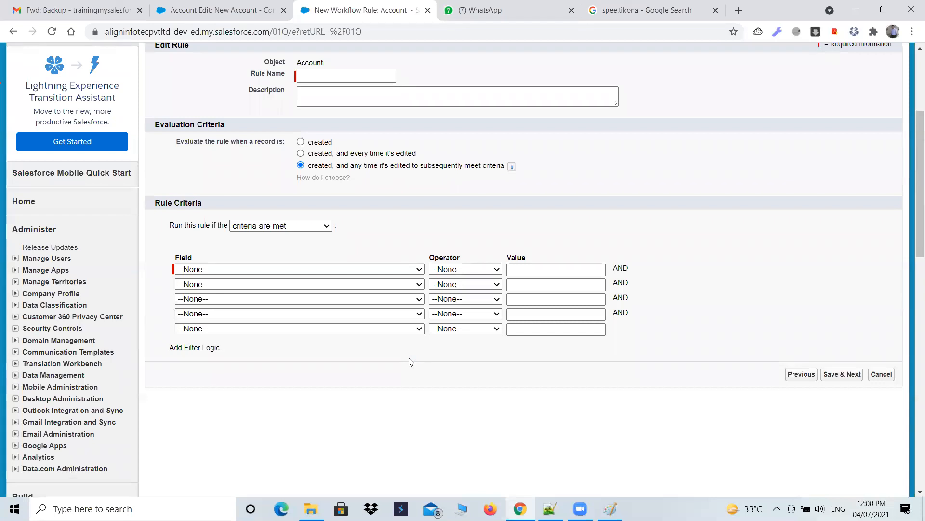
scroll(412, 361, up, 4)
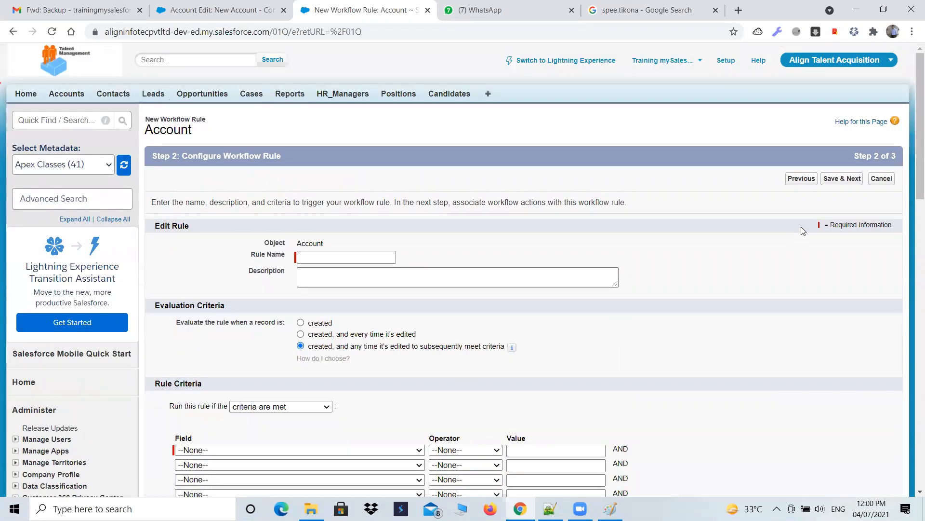
click(13, 31)
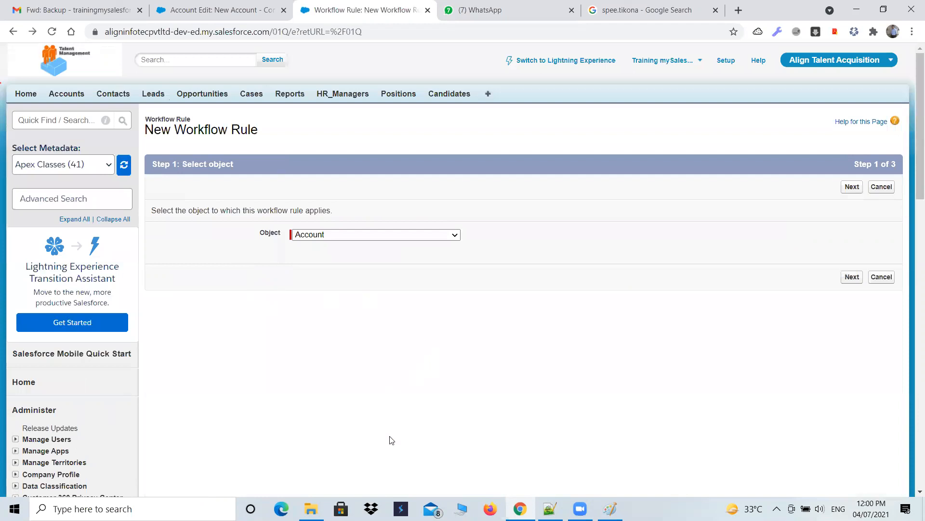
Step: Review the Hiring Manager workflow assignment text in the notes file
click(550, 509)
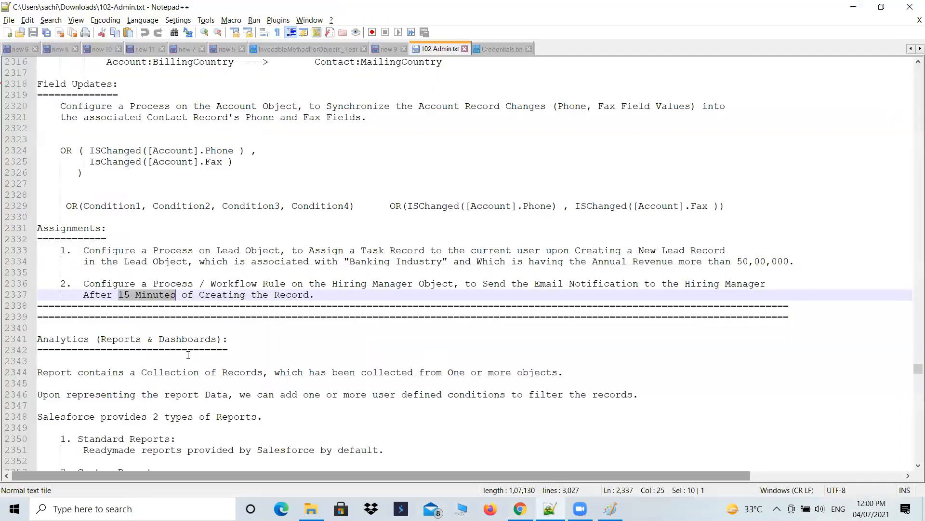
scroll(188, 338, down, 1)
click(153, 272)
drag(119, 262, 177, 262)
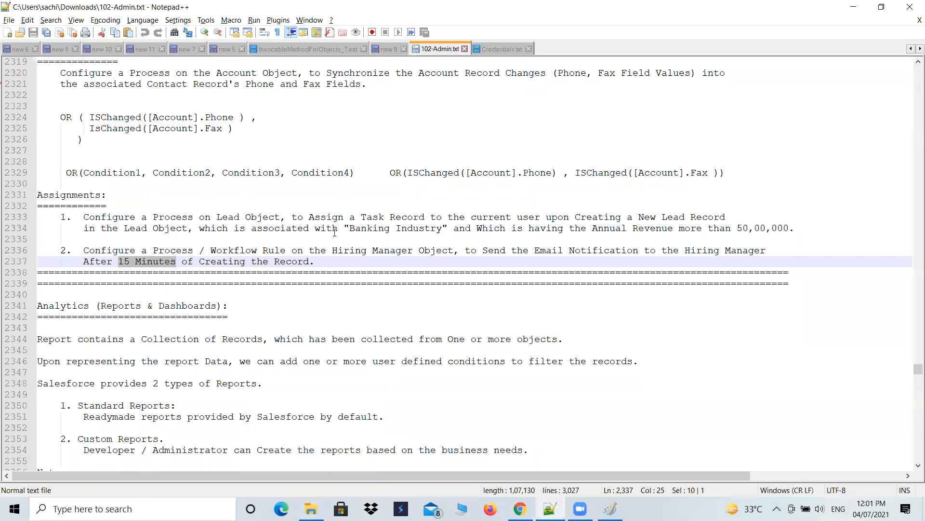
drag(316, 261, 83, 251)
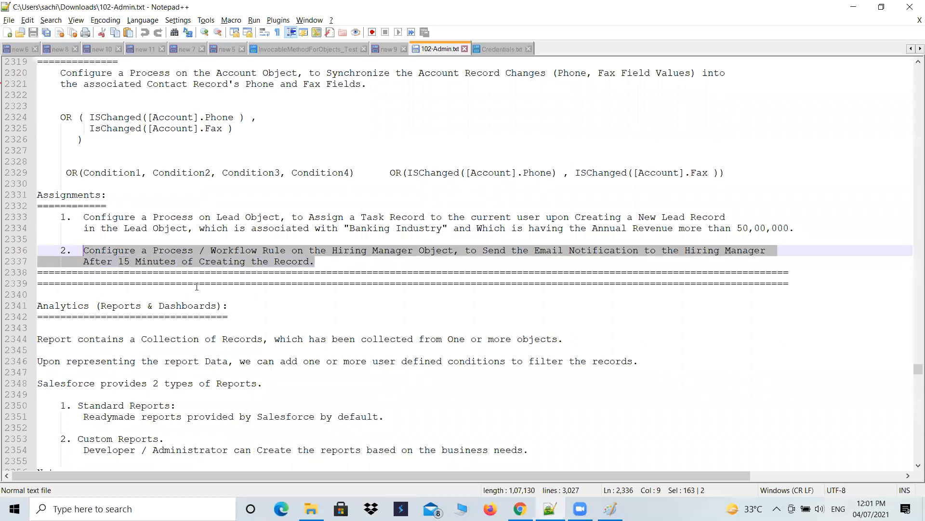
click(274, 284)
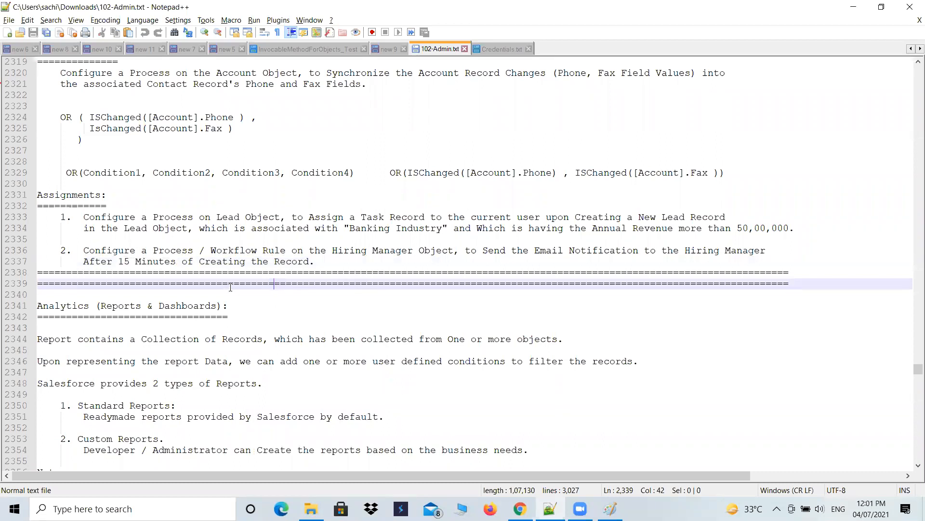
double_click(228, 250)
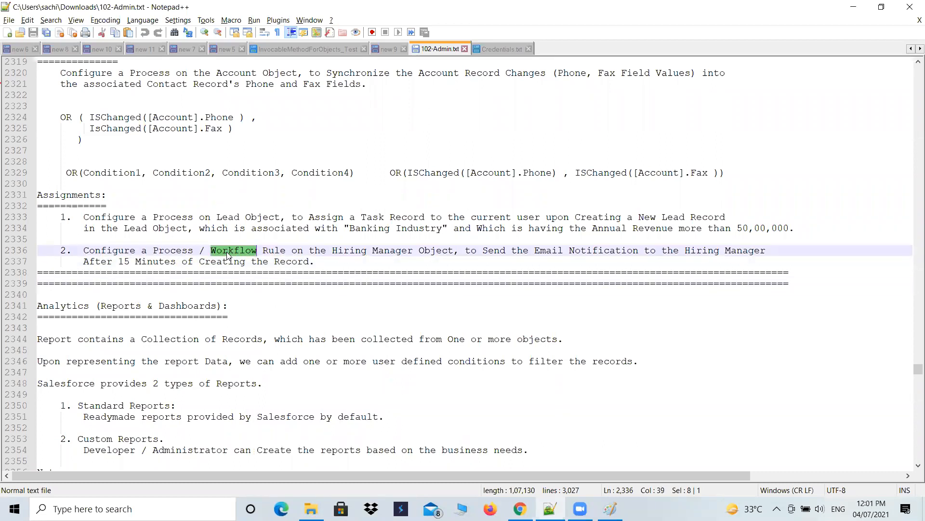
double_click(176, 249)
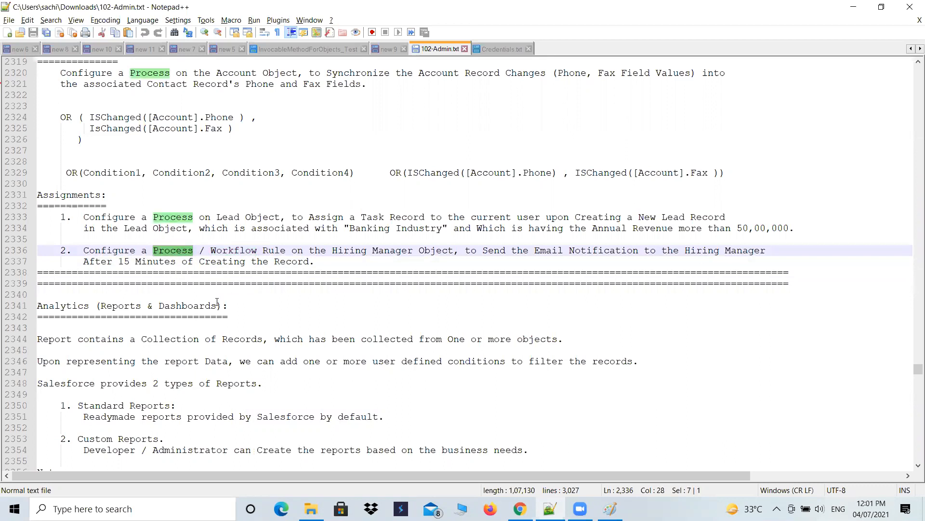
double_click(185, 220)
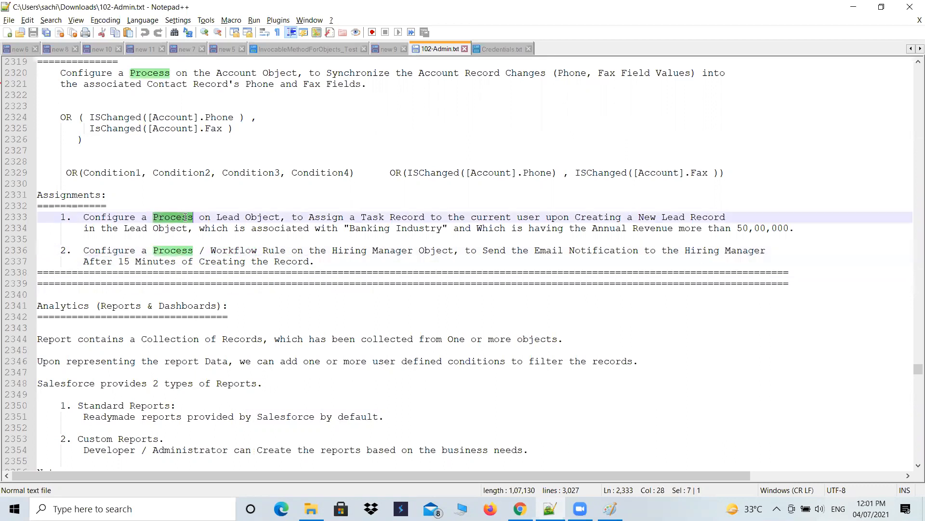
double_click(235, 252)
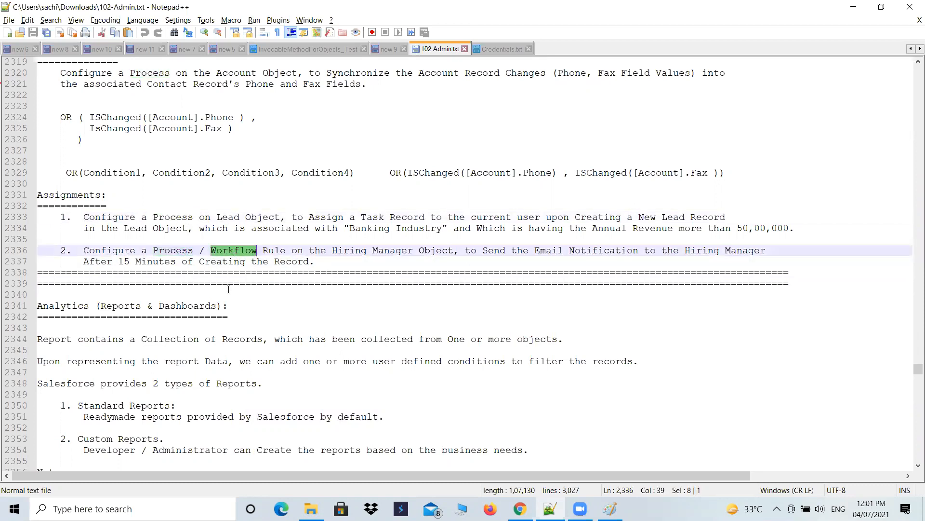
drag(84, 261, 263, 283)
drag(332, 251, 430, 250)
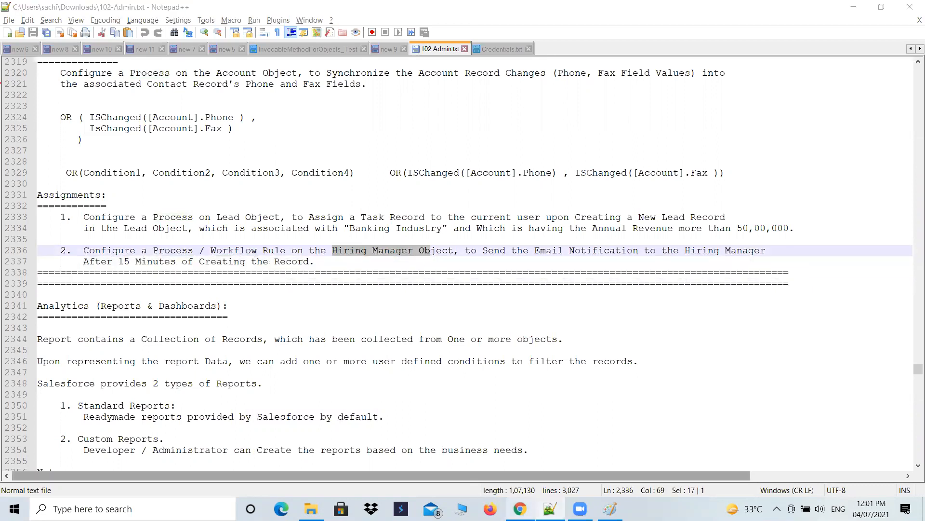
Step: Select HR_Manager as the workflow rule's object and proceed to the rule configuration step
click(520, 509)
click(414, 237)
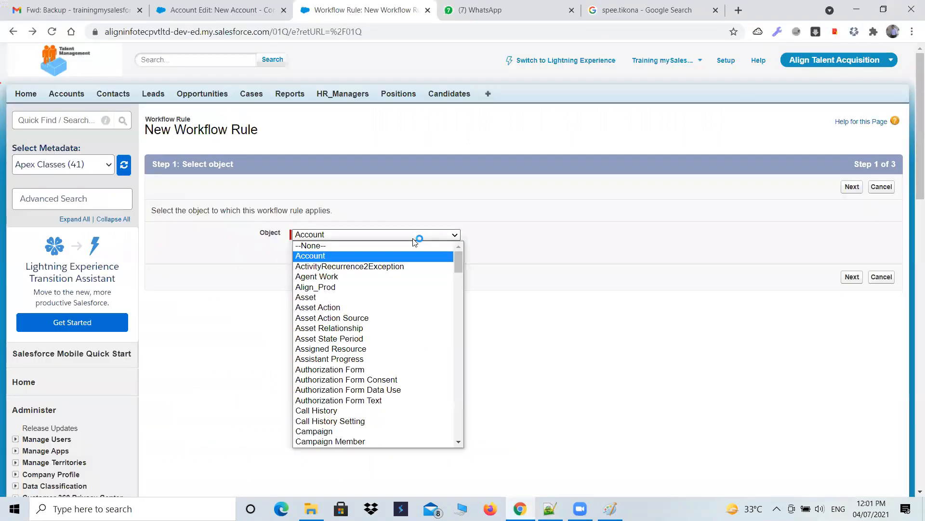
text(h)
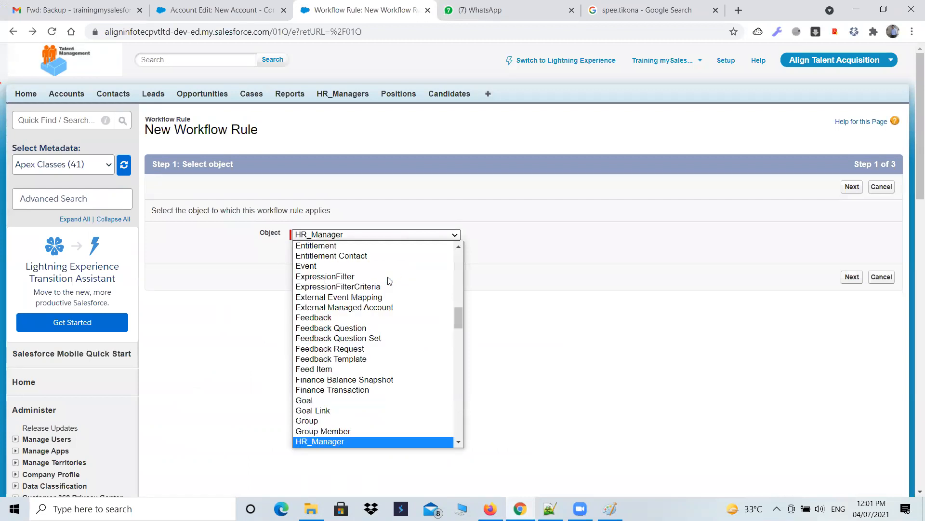
key(Return)
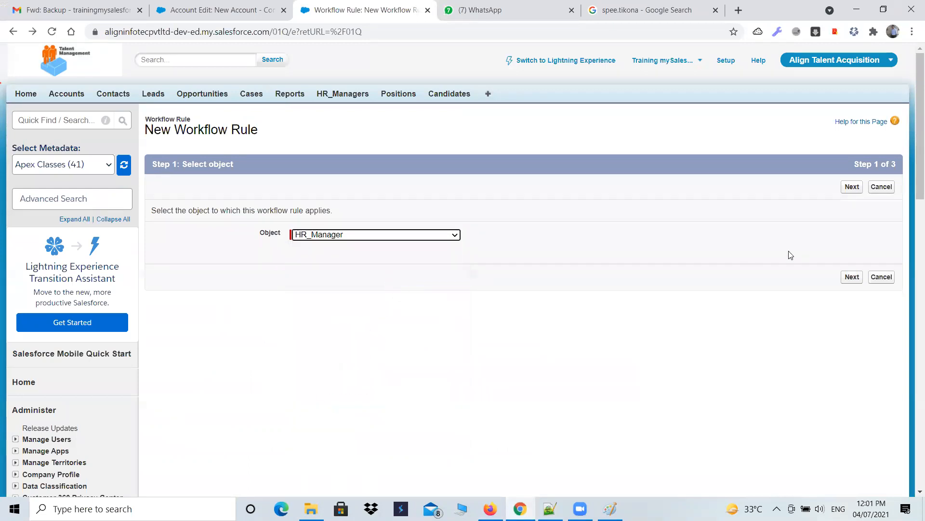
click(851, 186)
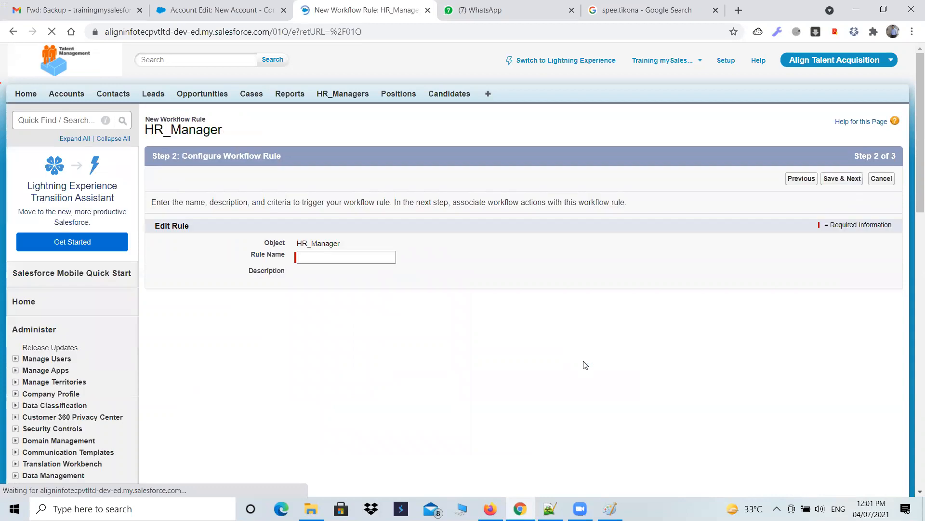
Step: Copy "Email Notification to the Hiring Manager After 15 Minutes of Creating the Record" from the notes into the Rule Name
click(343, 257)
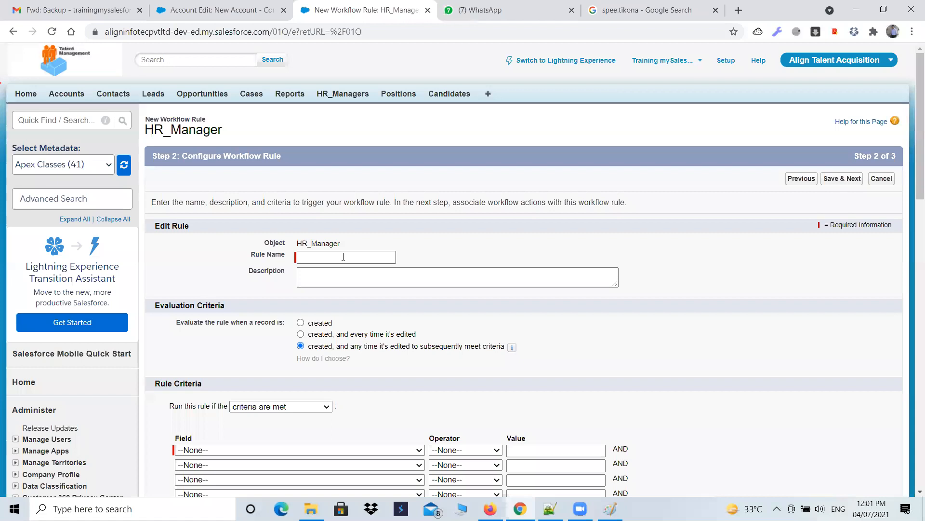
key(alt+Tab)
click(436, 273)
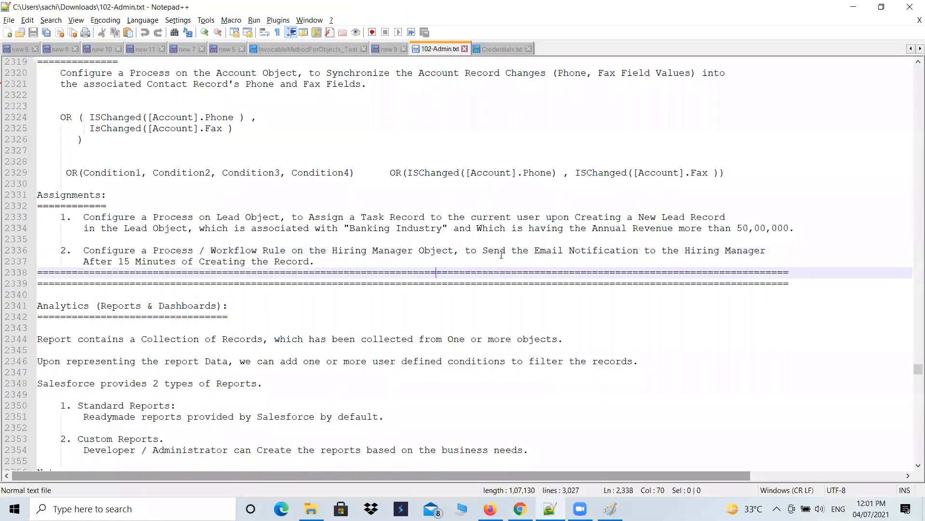
drag(483, 250, 771, 248)
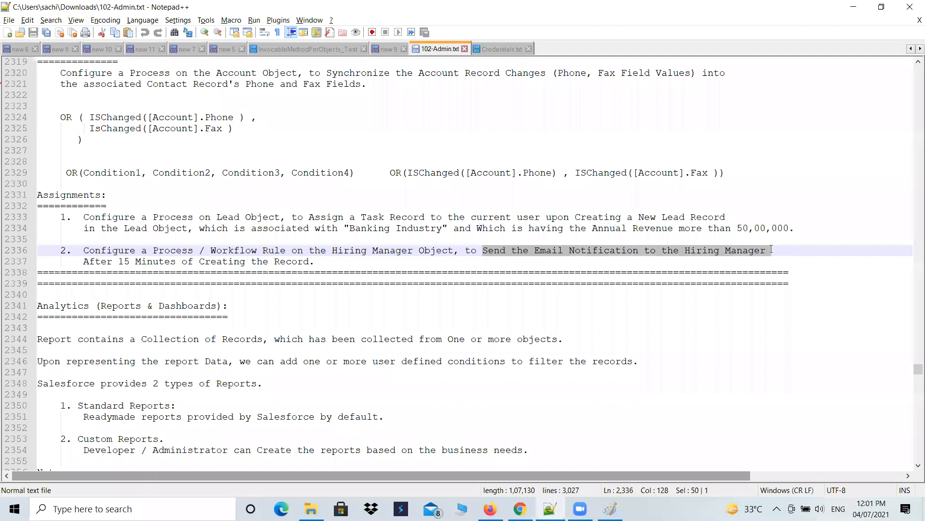
click(715, 295)
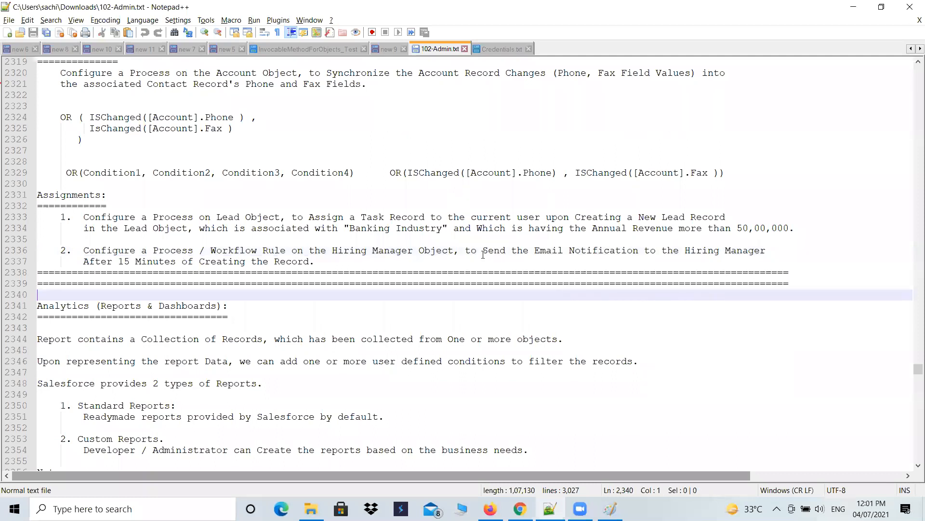
drag(535, 250, 539, 266)
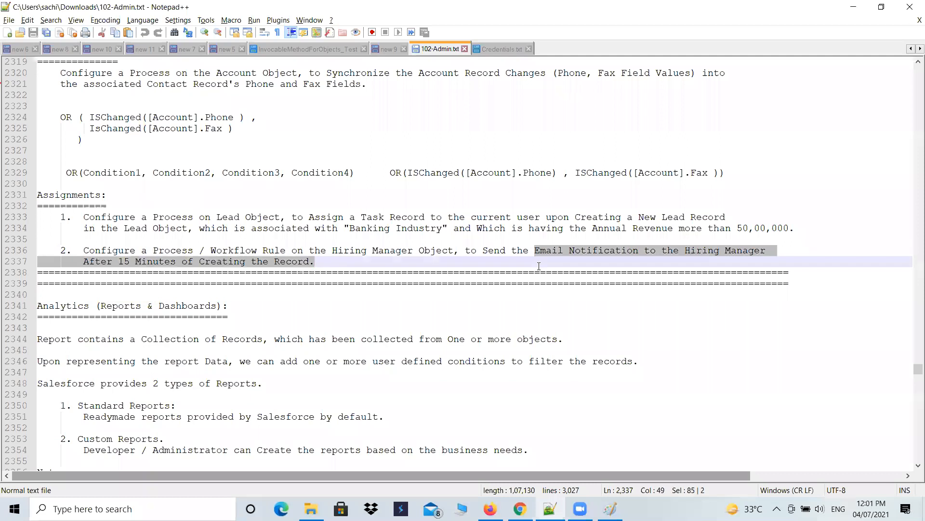
key(shift+Left)
key(alt+Tab)
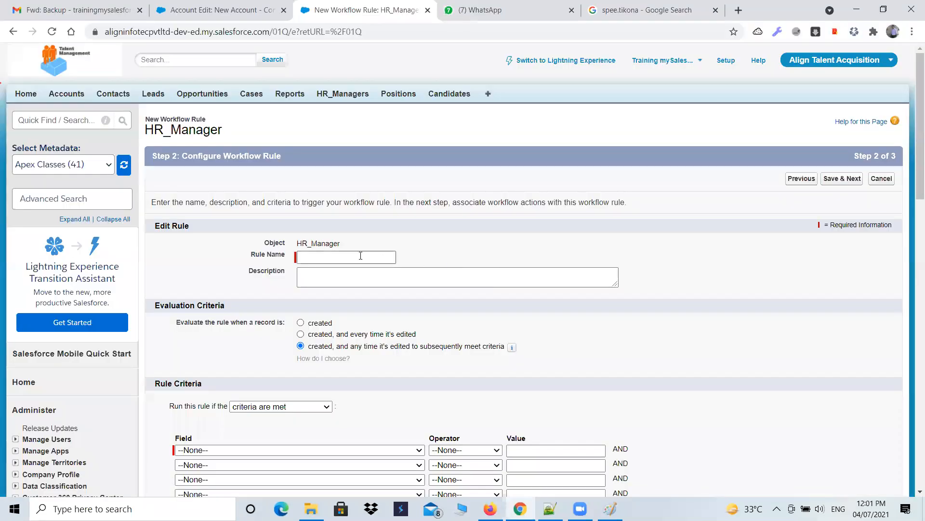
click(361, 256)
key(ctrl+v)
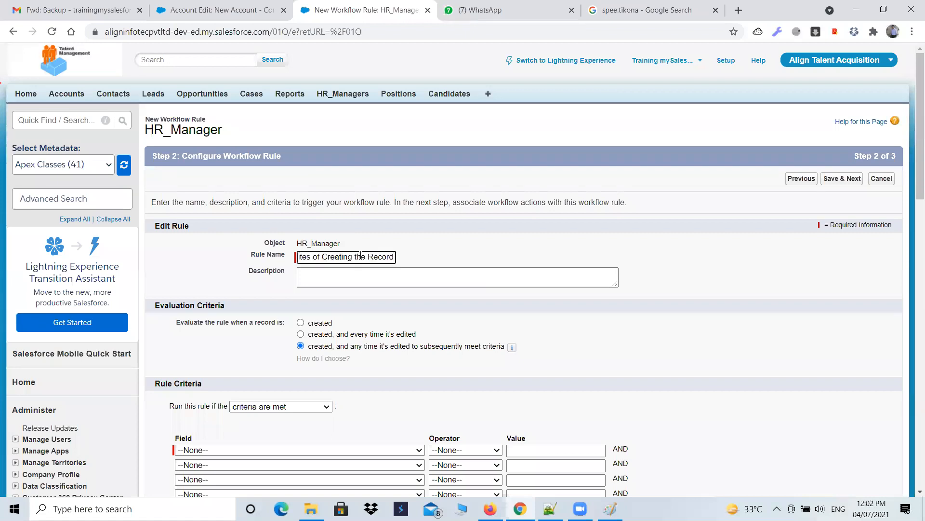
key(Tab)
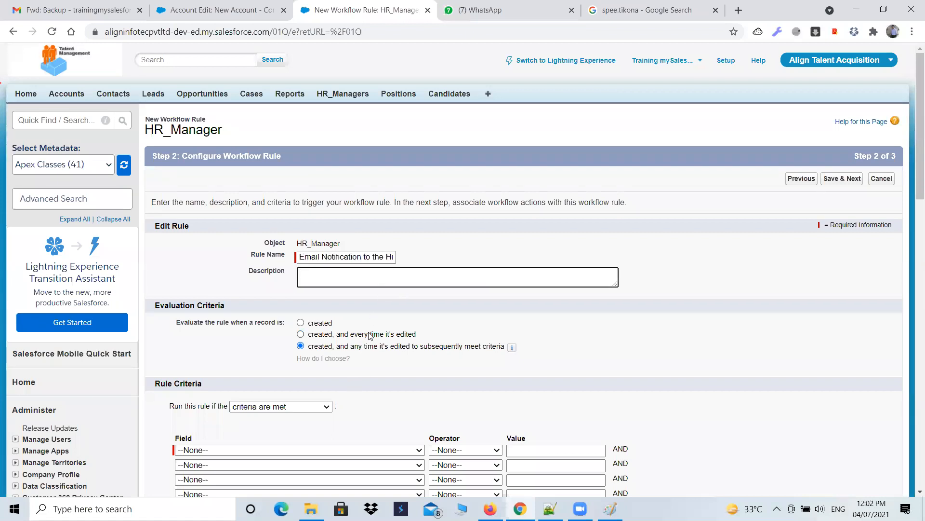
Step: Set the rule's evaluation criteria to evaluate only when a record is created
scroll(331, 315, down, 1)
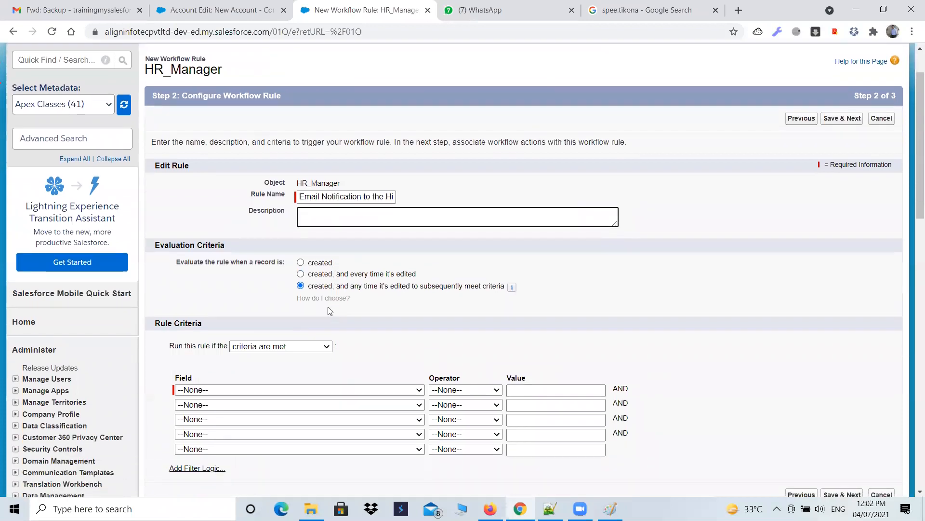
click(316, 275)
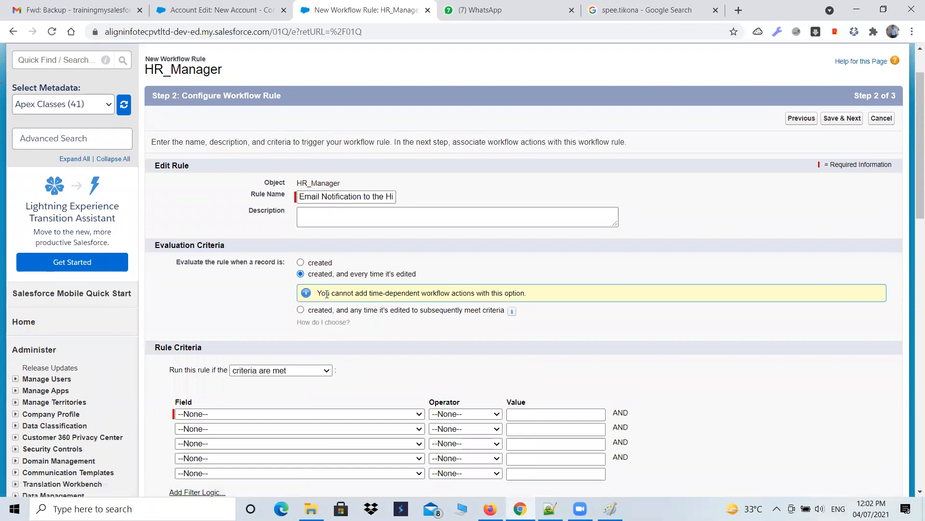
click(300, 262)
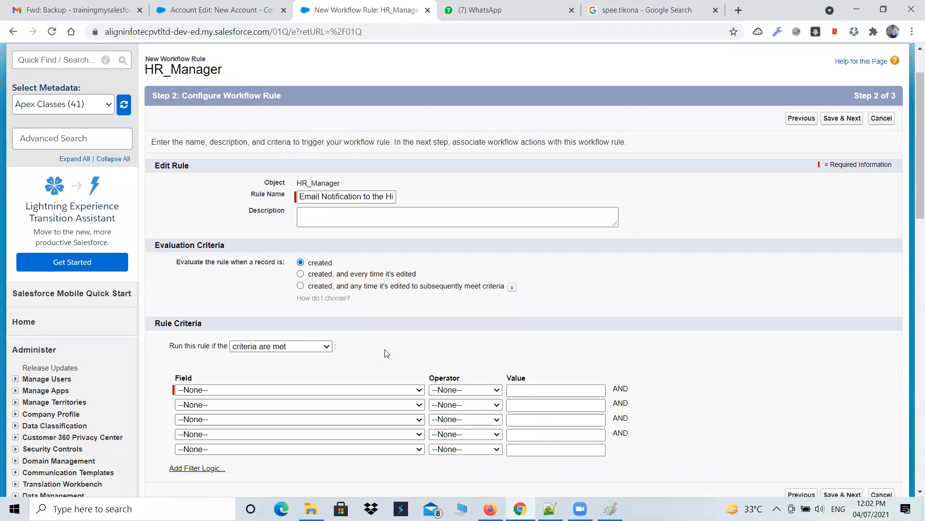
Step: Add the rule criterion HR_Manager: HR Email ID not equal to an empty value, then save and continue
scroll(318, 345, down, 1)
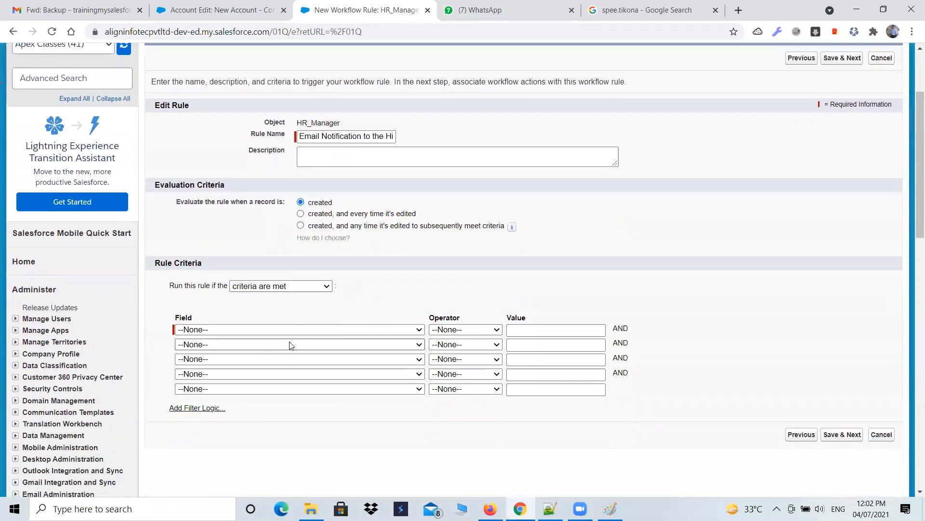
click(329, 332)
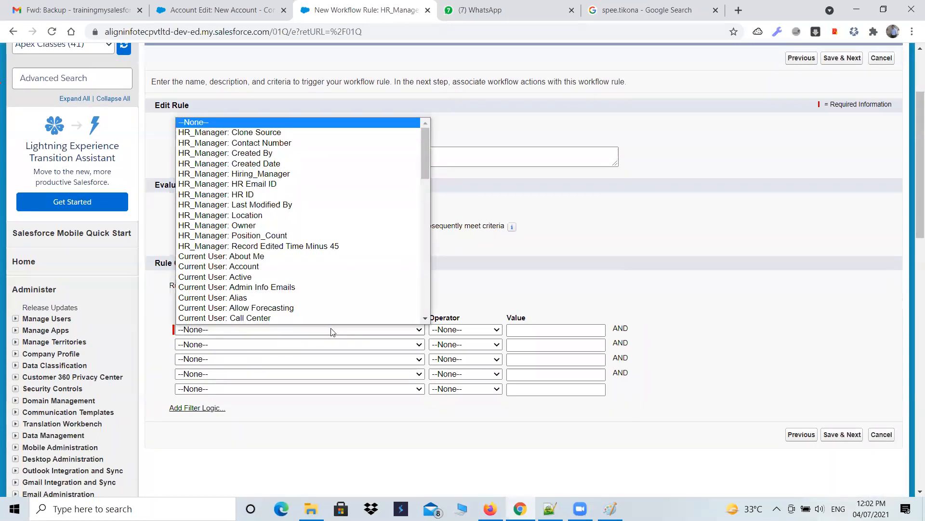
click(250, 186)
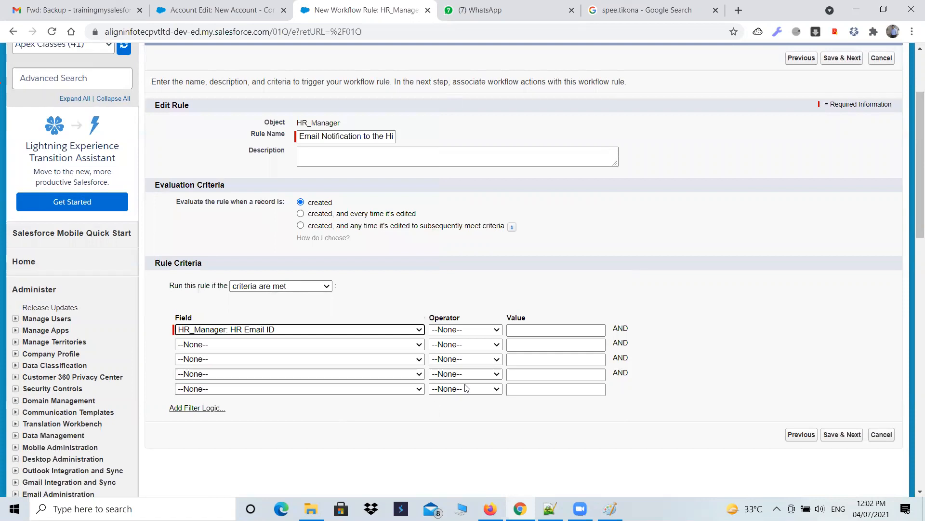
click(466, 330)
click(463, 357)
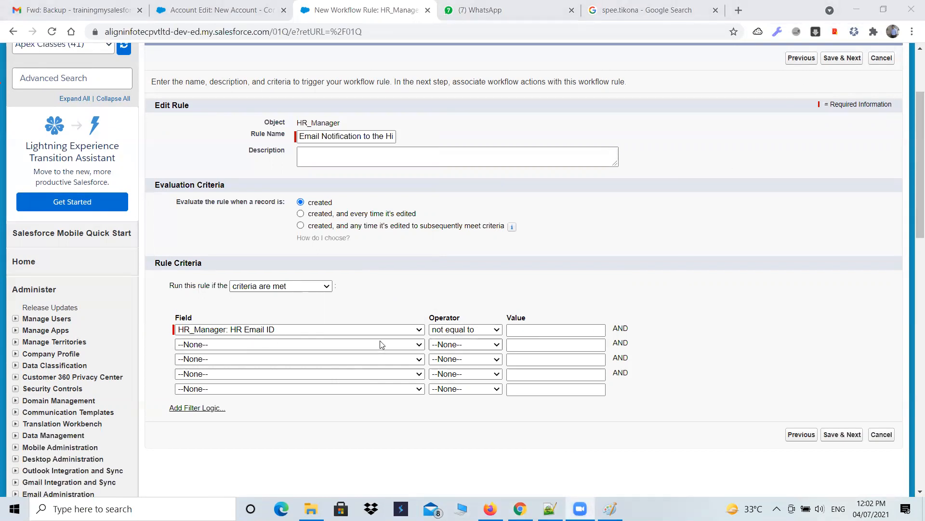
click(843, 435)
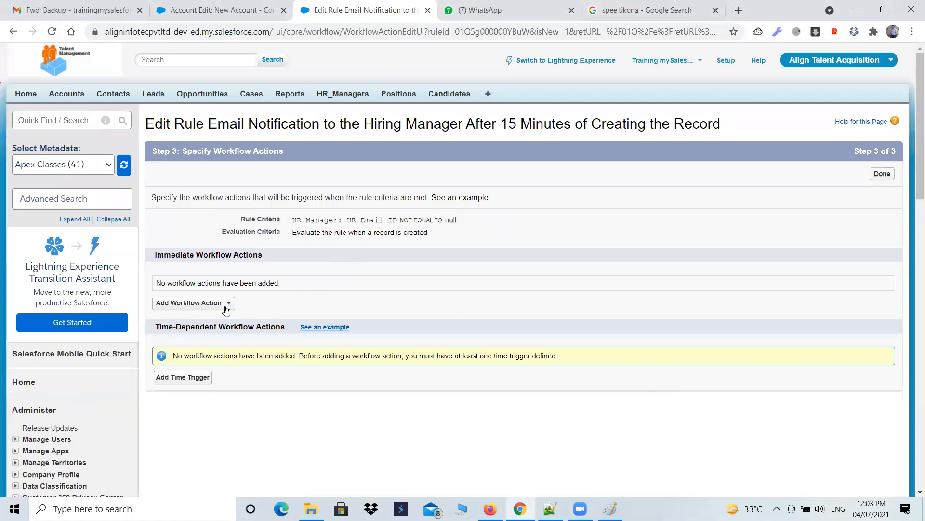
Step: Try to add a time trigger of 0.5 Hours after the Rule Trigger Date and save it
click(192, 378)
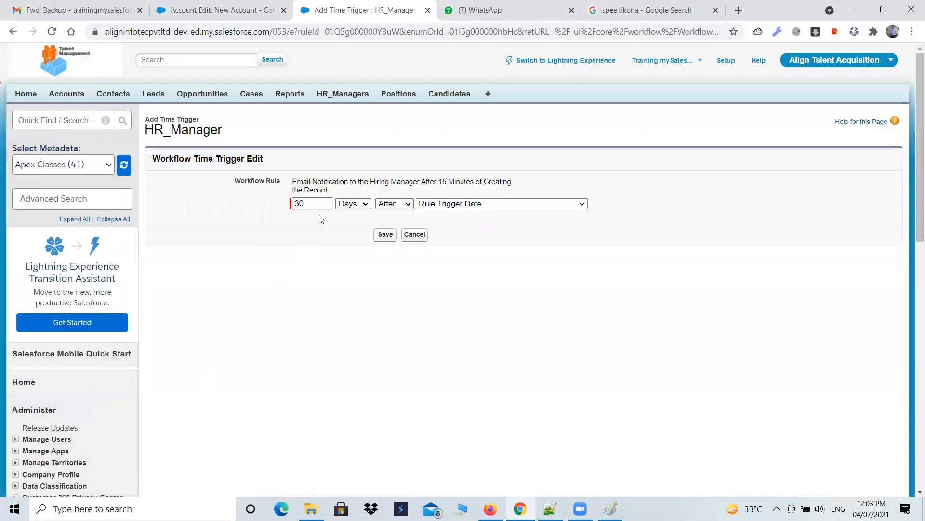
drag(311, 203, 285, 209)
text(1)
click(367, 205)
click(360, 217)
click(313, 202)
key(BackSpace)
text(0.5)
click(385, 234)
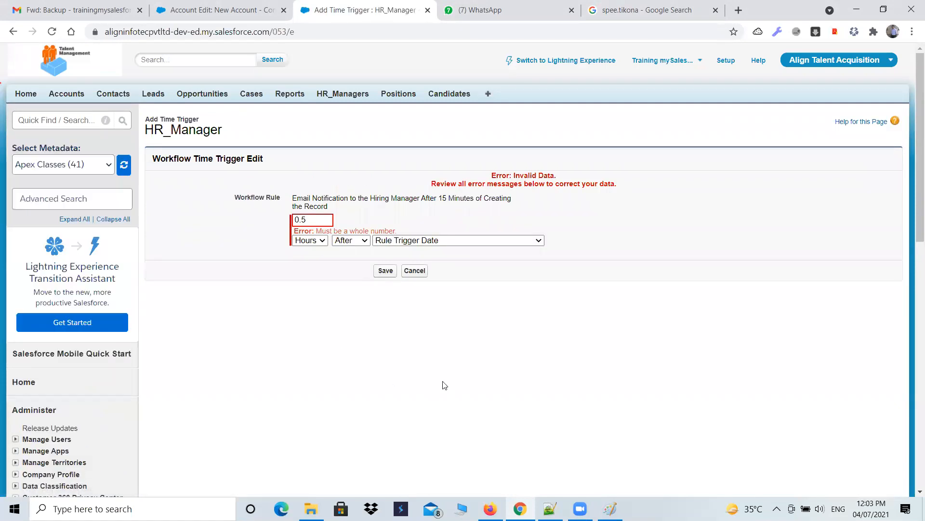
drag(400, 231, 313, 229)
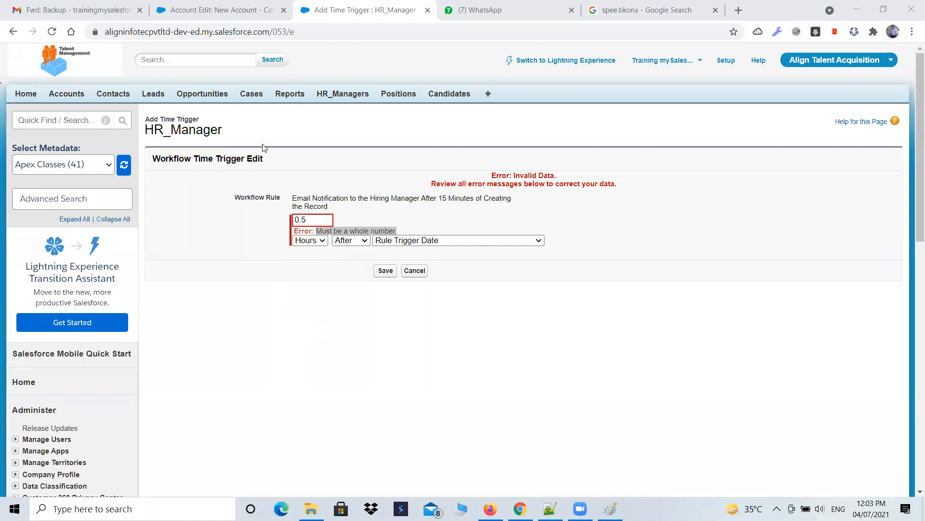
Step: Start a new Formula custom field on the HR_Manager object and proceed to its output type step
click(351, 95)
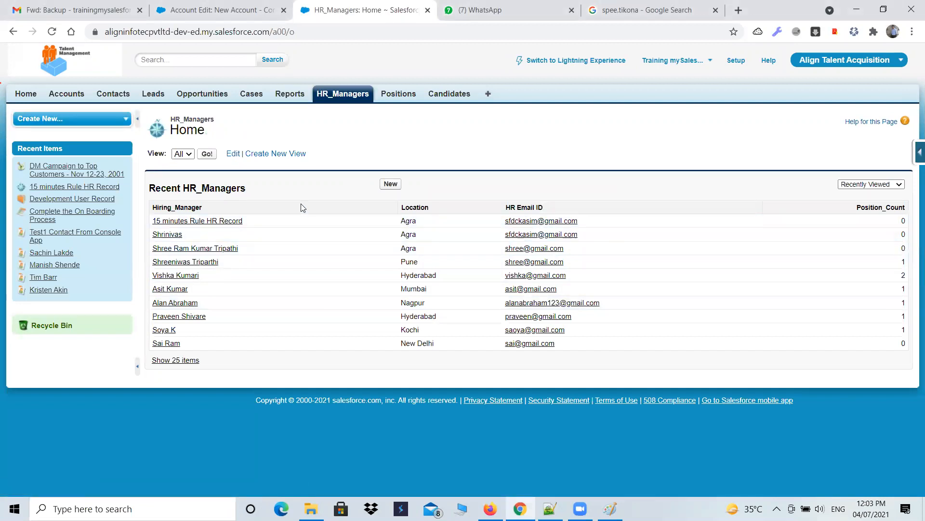
click(913, 154)
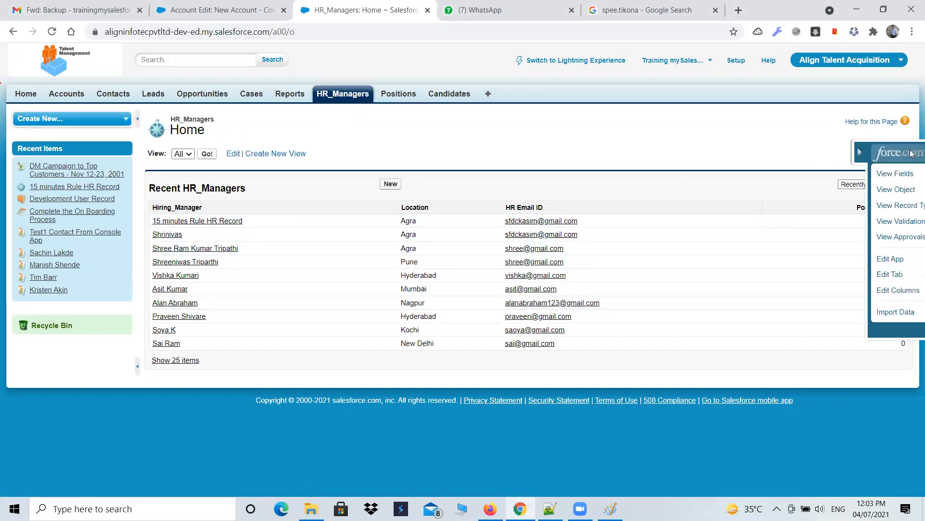
mouse_move(818, 175)
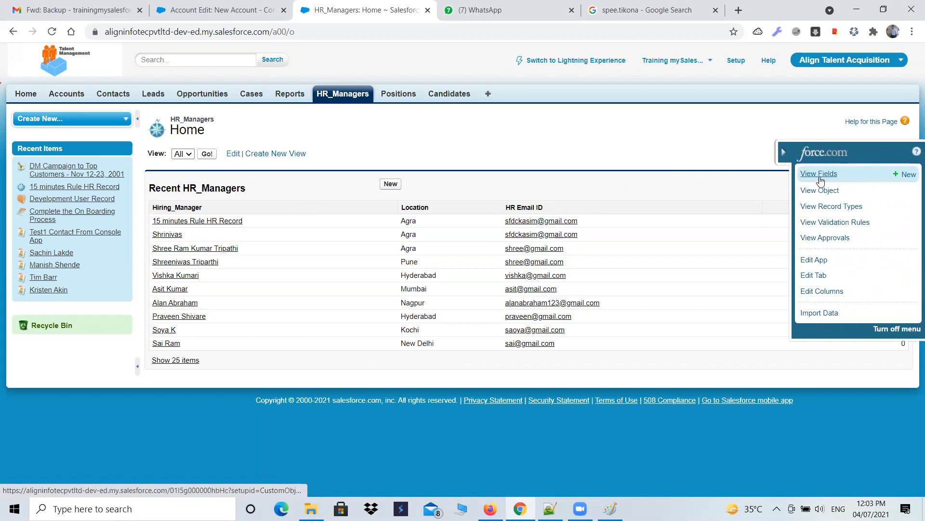
click(909, 175)
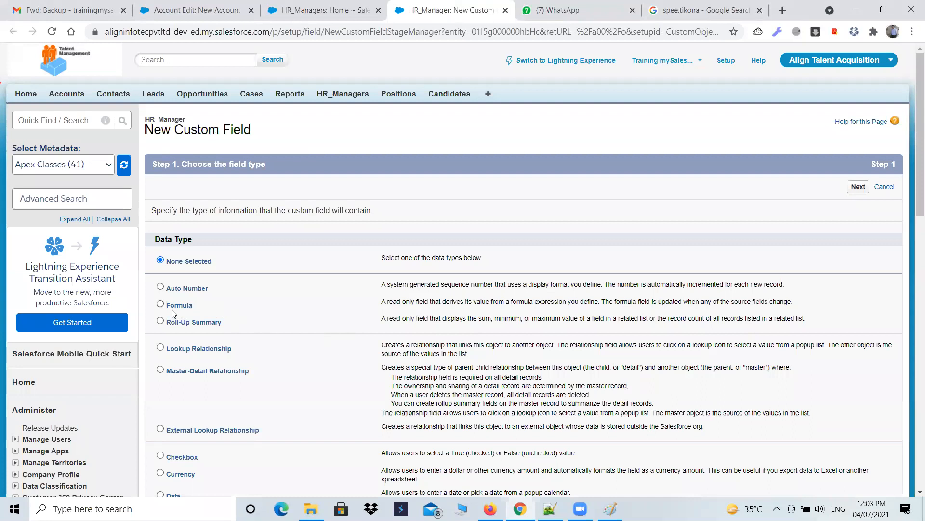
click(160, 304)
scroll(337, 313, down, 5)
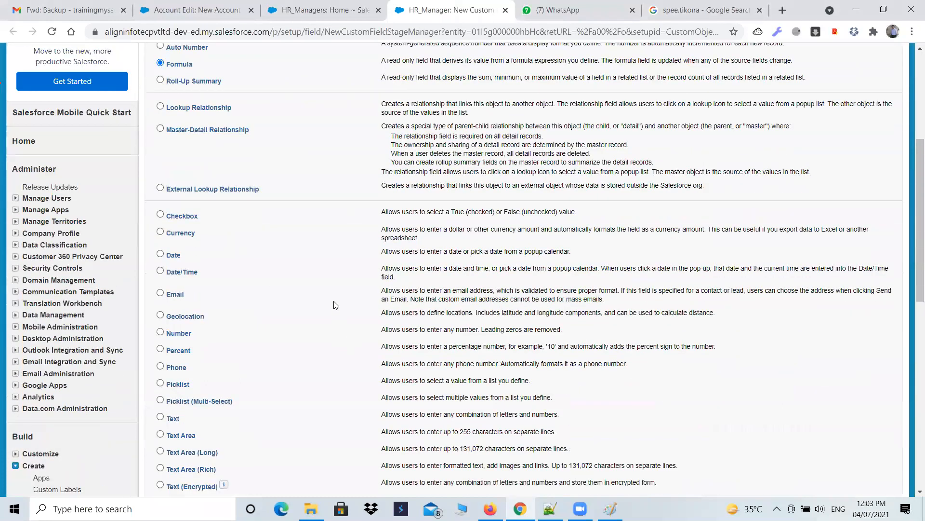
scroll(237, 238, down, 6)
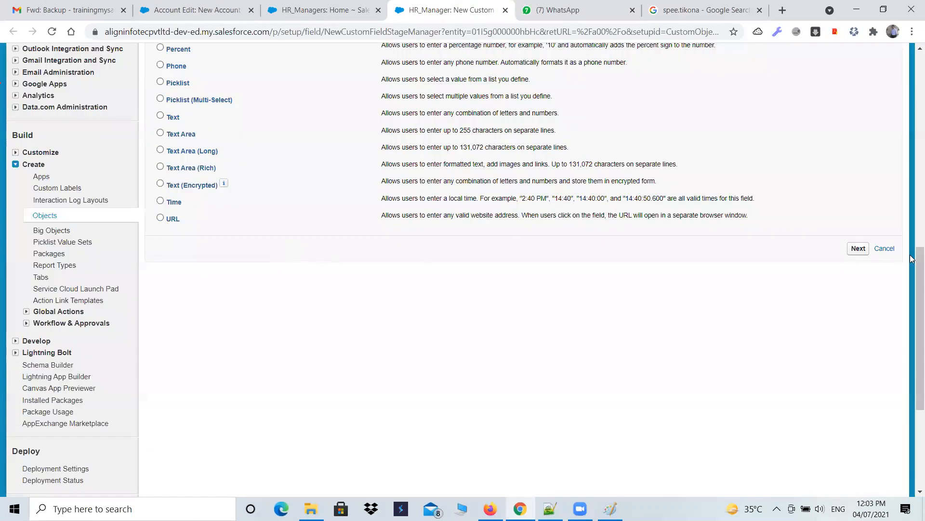
click(850, 255)
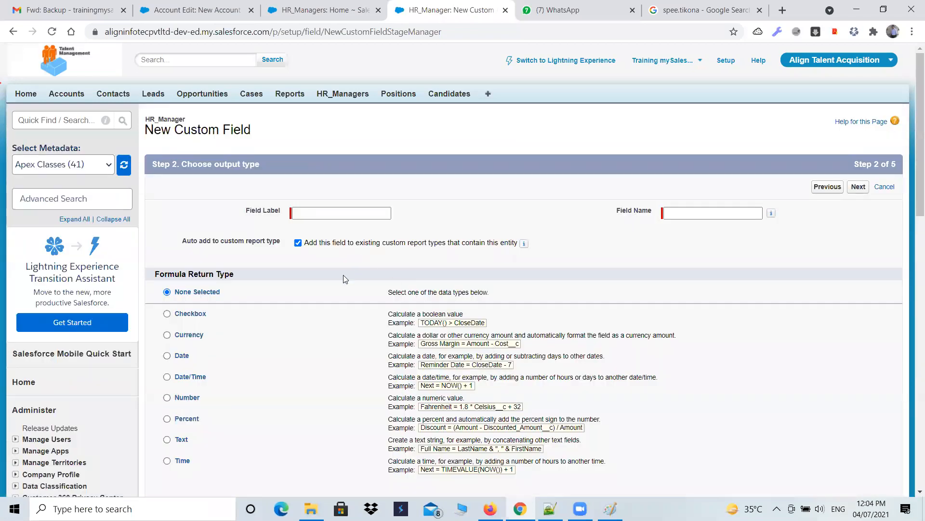
click(310, 213)
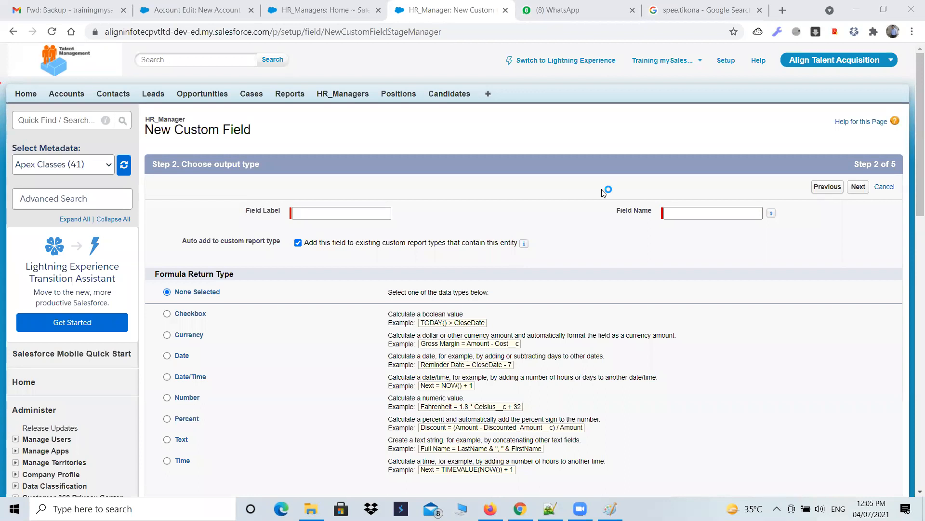
Step: Return to the HR_Managers tab and open the Workflow Rules list from Setup
click(308, 9)
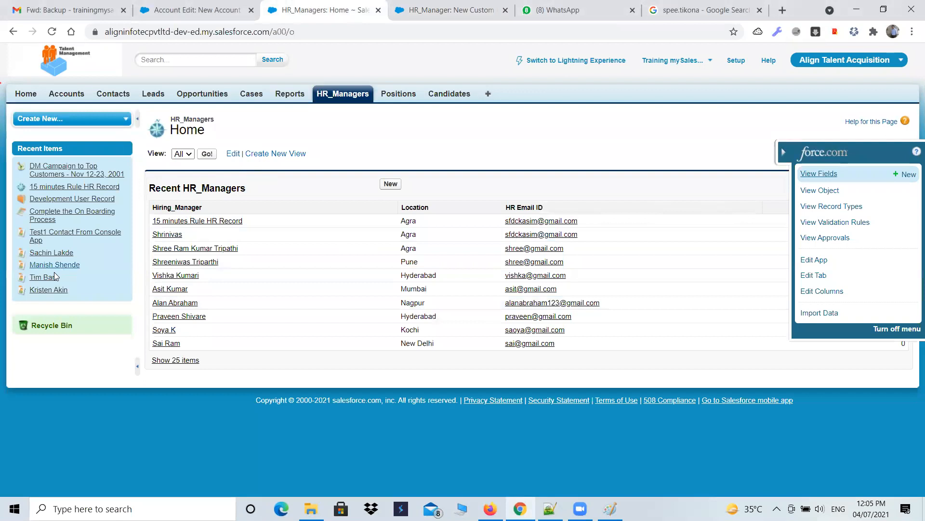
click(784, 153)
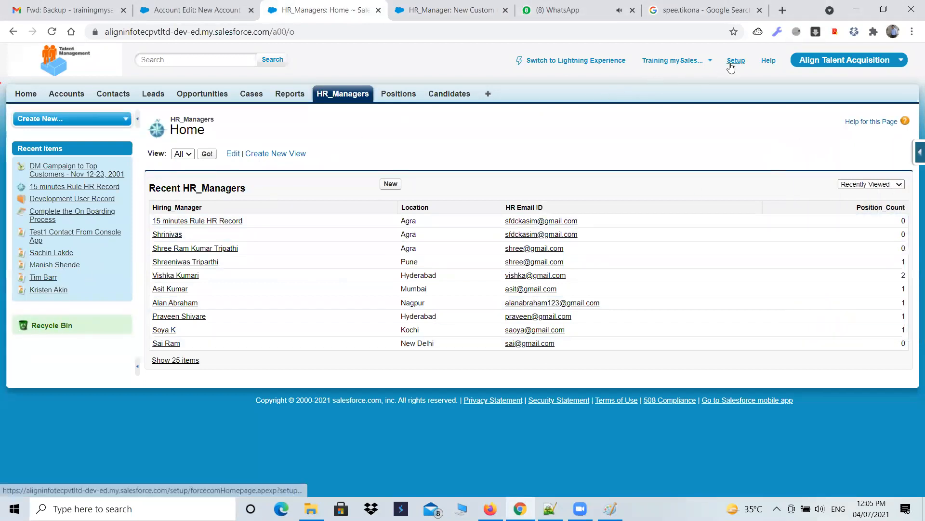
click(735, 61)
scroll(82, 301, down, 3)
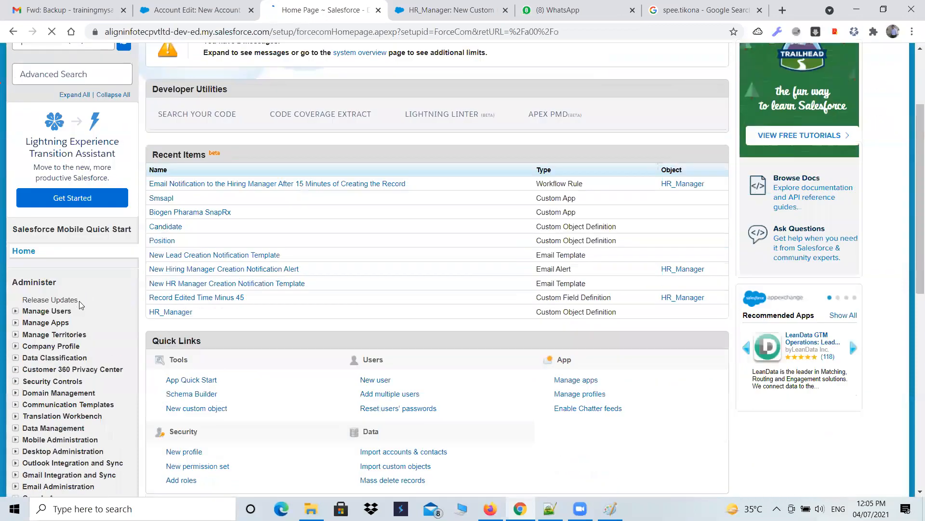
scroll(27, 207, down, 8)
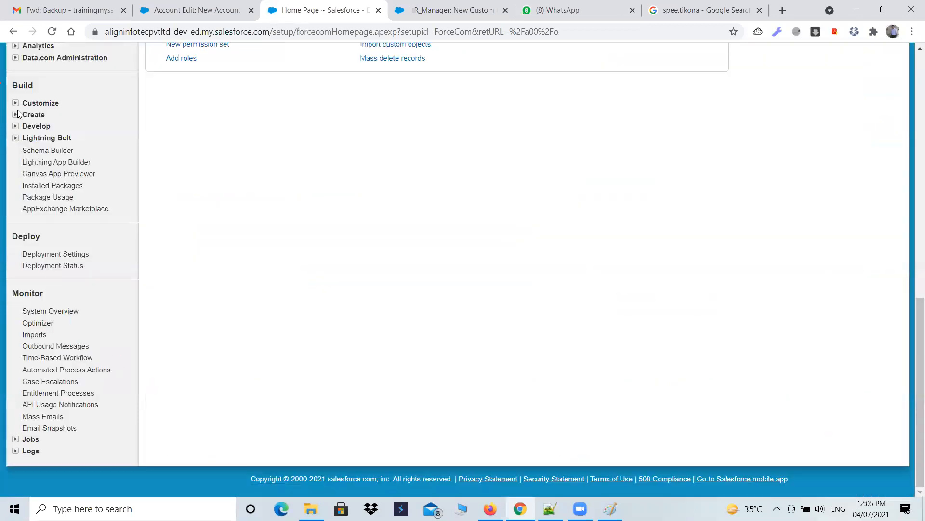
click(18, 114)
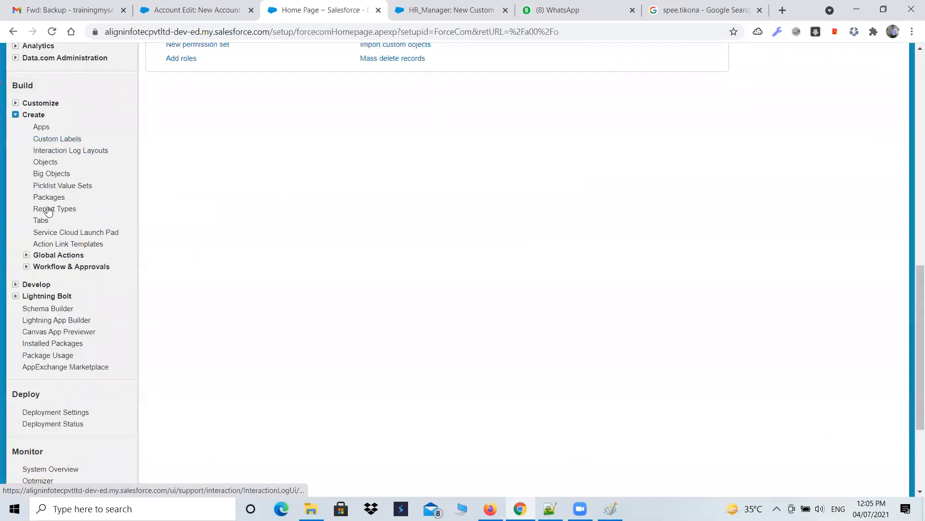
click(26, 266)
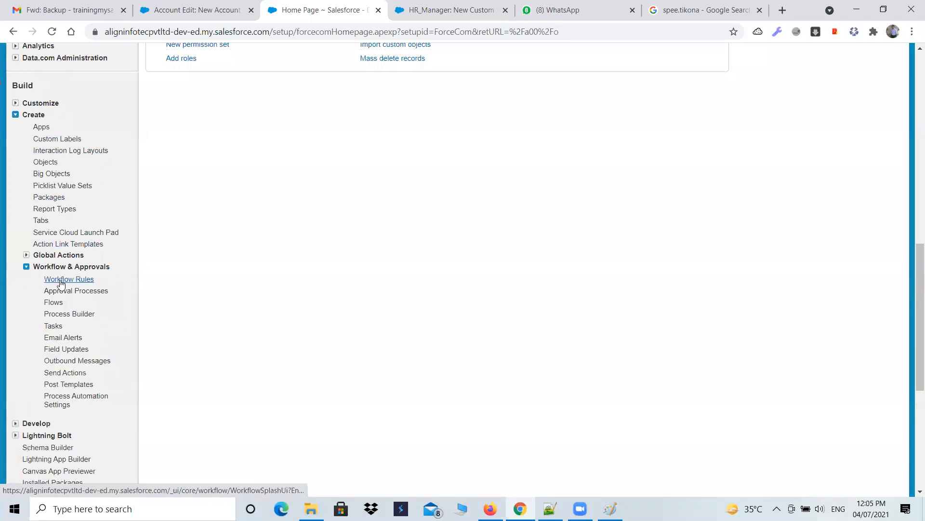
click(61, 281)
scroll(233, 317, down, 5)
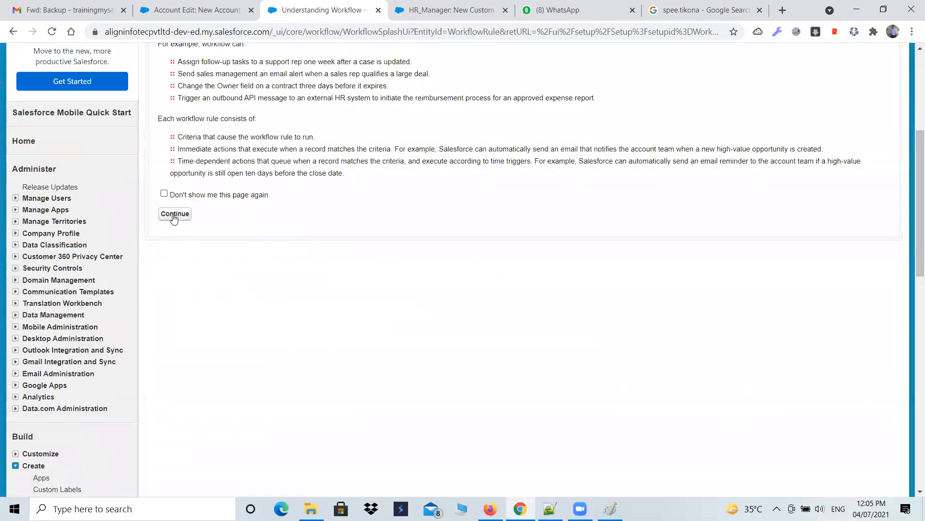
click(174, 214)
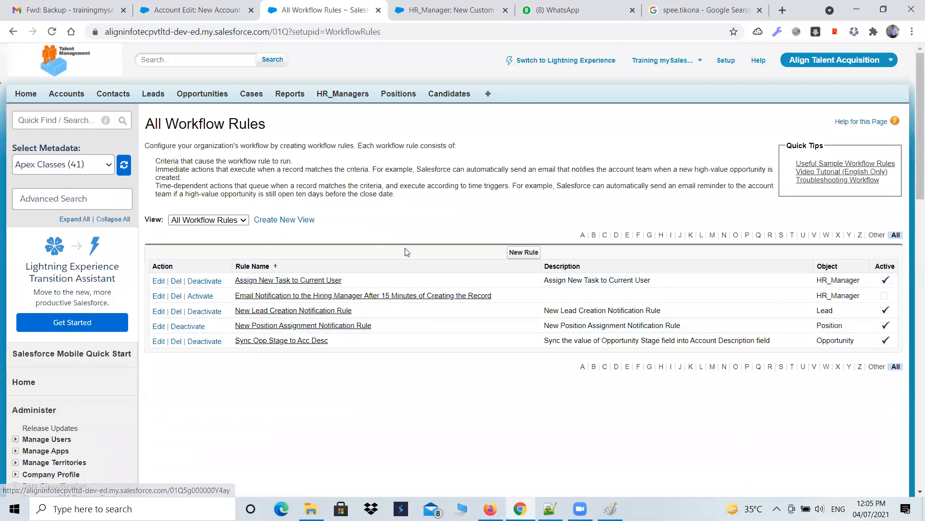
Step: Start a new workflow rule, select HR_Manager as its object, and proceed to configuration
click(513, 256)
click(366, 235)
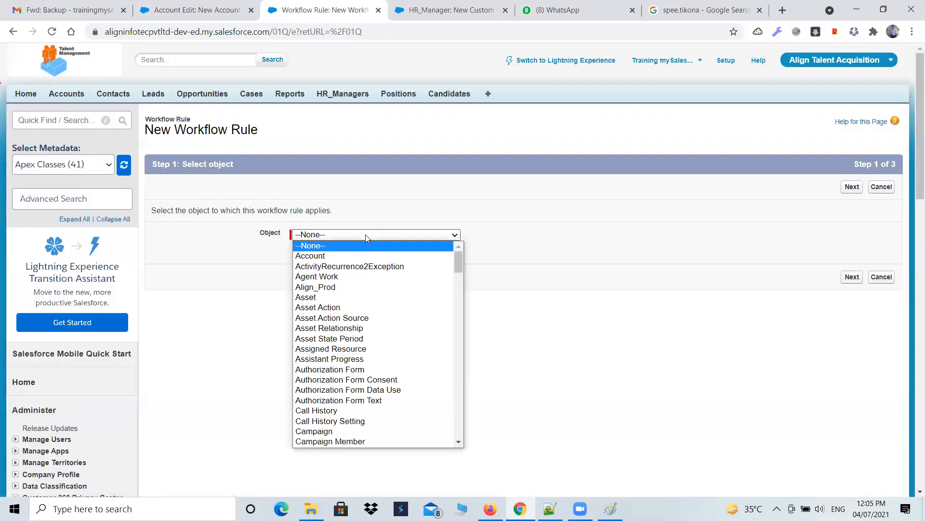
key(h)
key(Return)
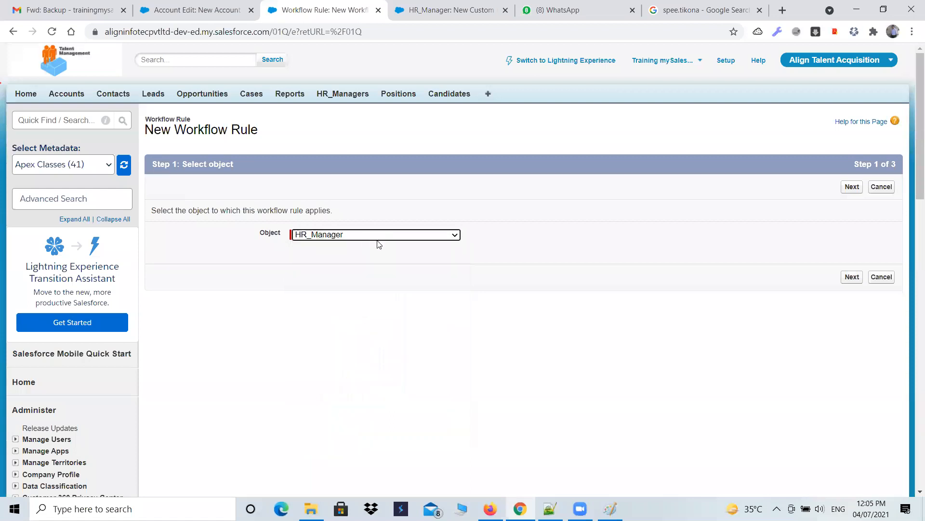
click(852, 186)
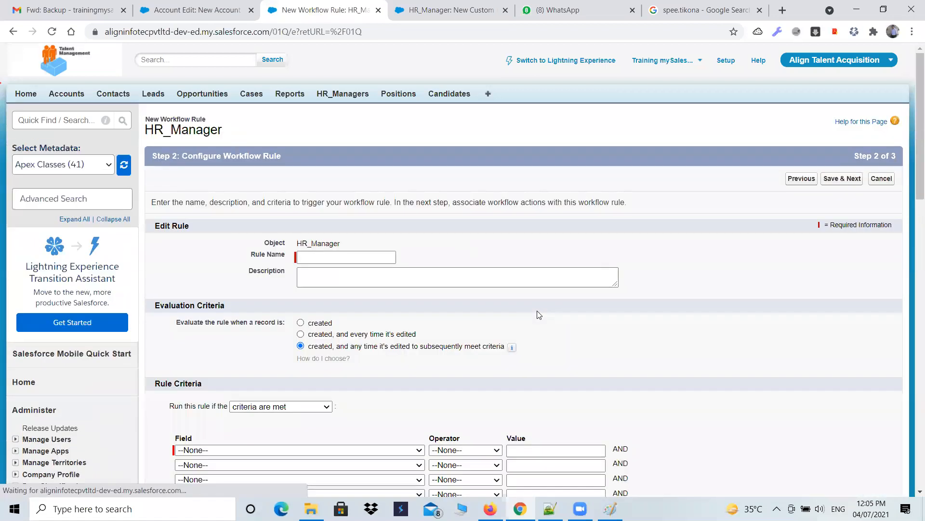
Step: Paste "Email Notification to the Hiring Manager After 15 Minutes of Creating the Record" from the notes as the Rule Name
click(361, 255)
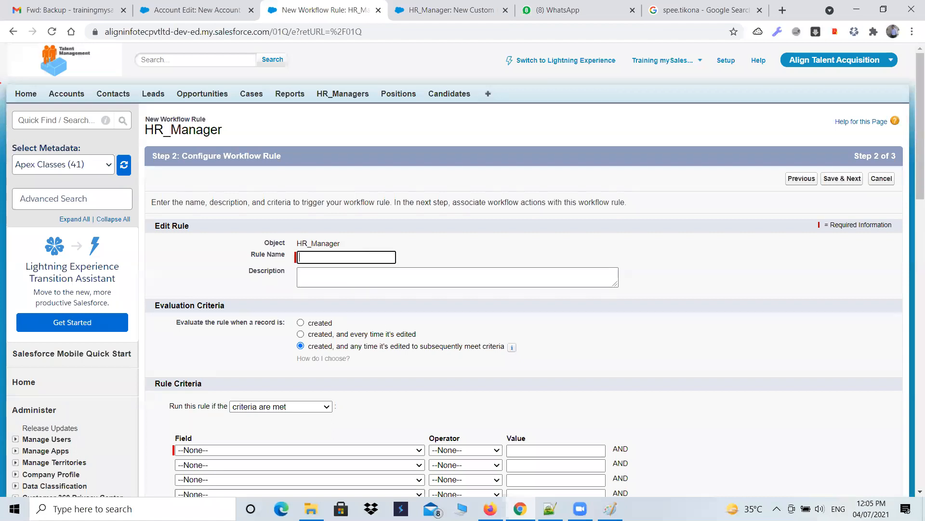
key(alt+Tab)
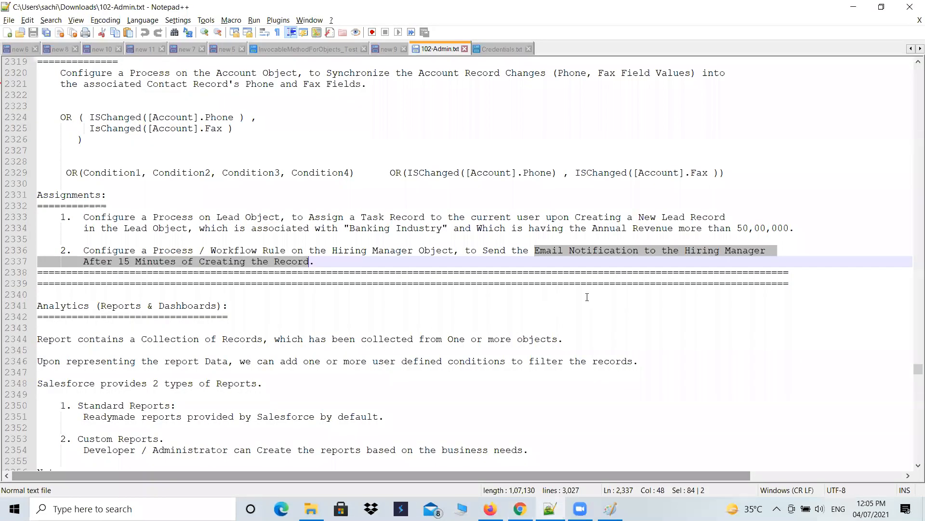
key(ctrl+c)
key(alt+Tab)
key(ctrl+v)
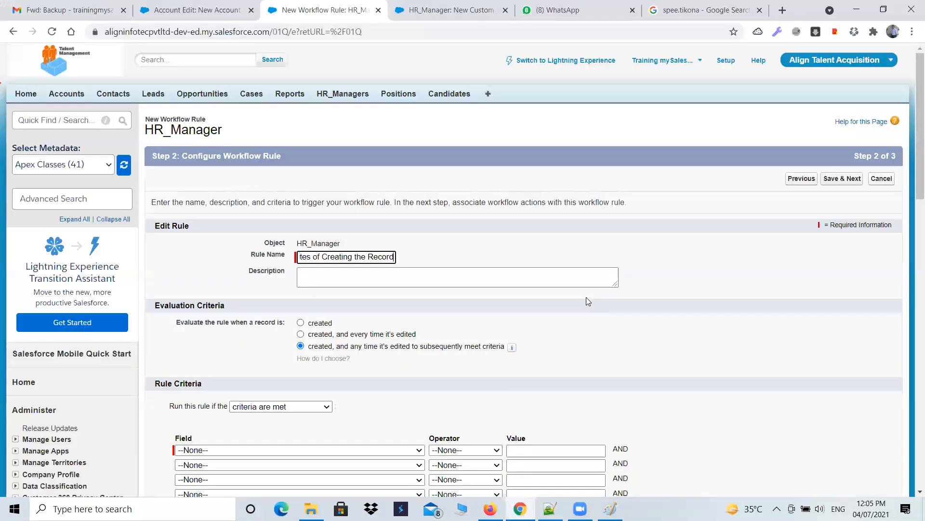
Step: Evaluate the rule only when a record is created, add the criterion HR Email ID not equal to blank, and continue
click(326, 322)
scroll(527, 323, down, 2)
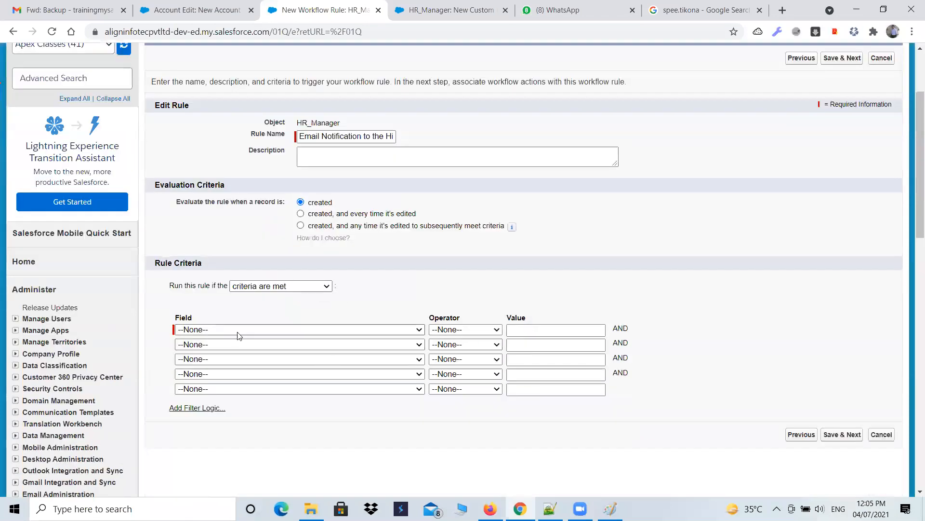
click(260, 330)
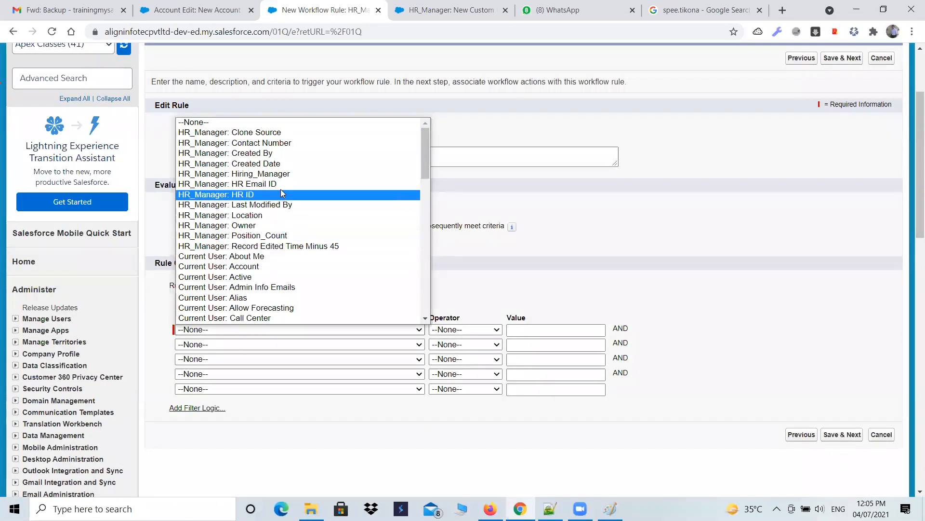
click(241, 184)
click(466, 331)
click(465, 358)
click(835, 435)
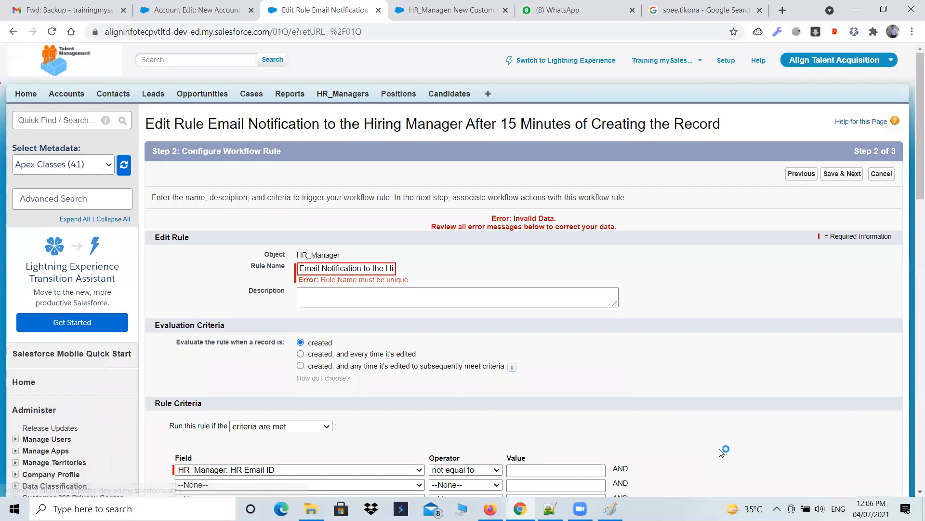
Step: Shorten the rule name to "Email Notification Hiring Manager After 15 Minutes of Creating the Record" and continue
click(385, 270)
key(BackSpace)
key(BackSpace)
key(BackSpace)
key(BackSpace)
key(BackSpace)
key(BackSpace)
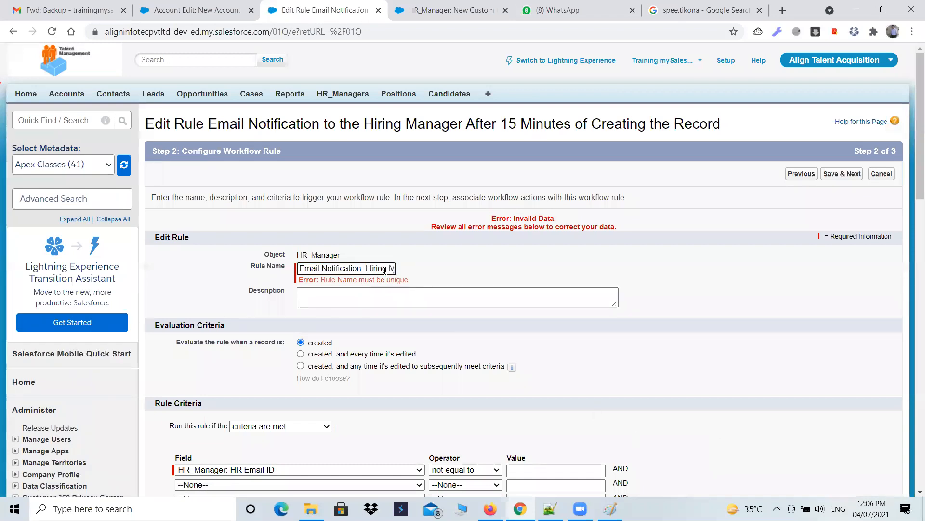
scroll(399, 277, down, 5)
click(844, 334)
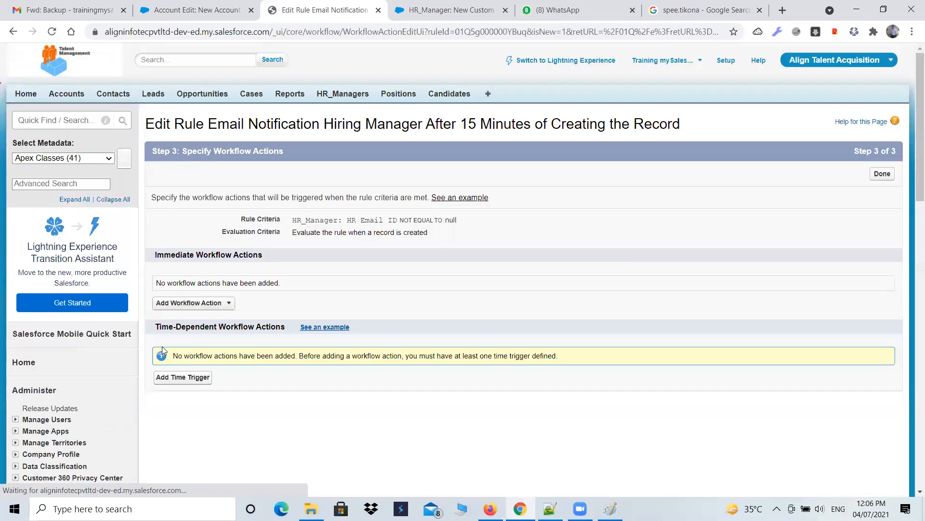
Step: Add a time trigger of 0.5 Hours after Rule Trigger Date and try to save it
click(186, 377)
click(309, 205)
drag(309, 204, 279, 204)
text(1)
click(365, 204)
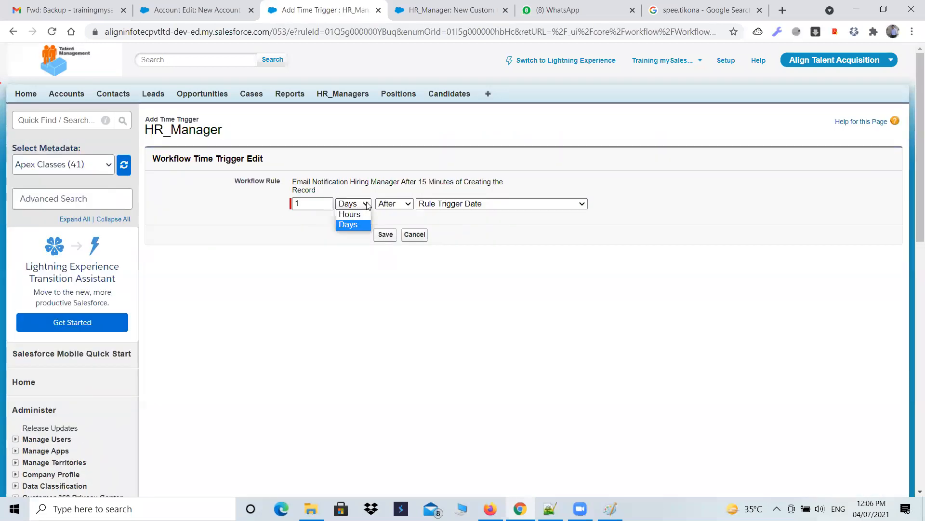
click(357, 221)
click(366, 205)
click(355, 218)
drag(311, 204, 283, 205)
text(0.5)
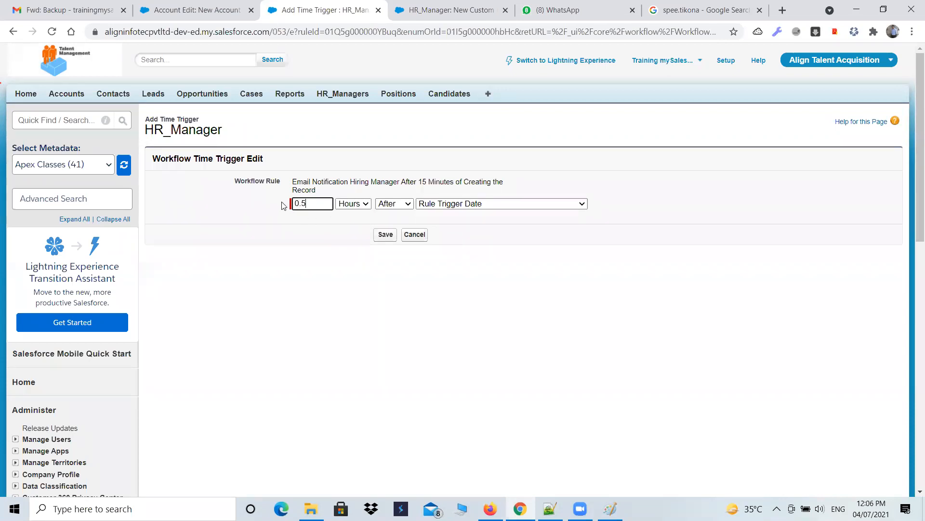
click(386, 234)
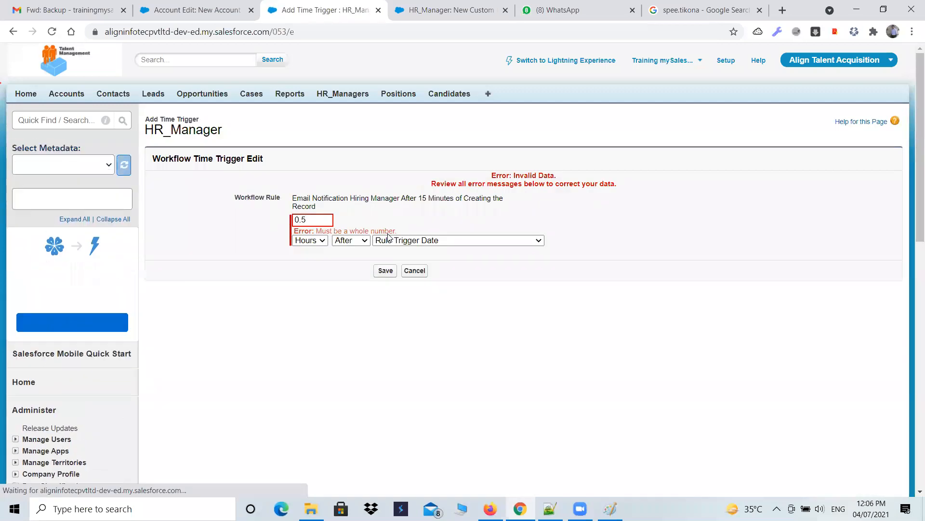
Step: Change the time trigger's value to 1 hour and save it
drag(420, 231, 292, 218)
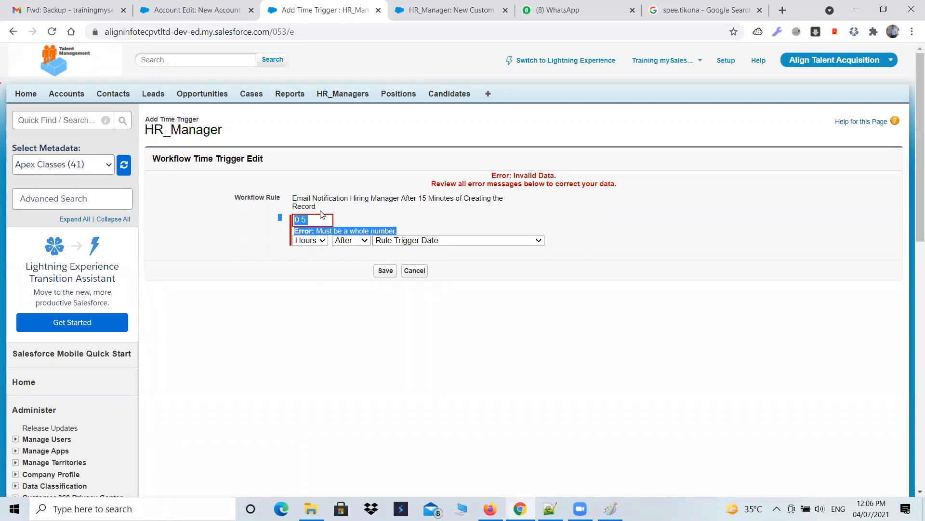
double_click(317, 225)
text(1)
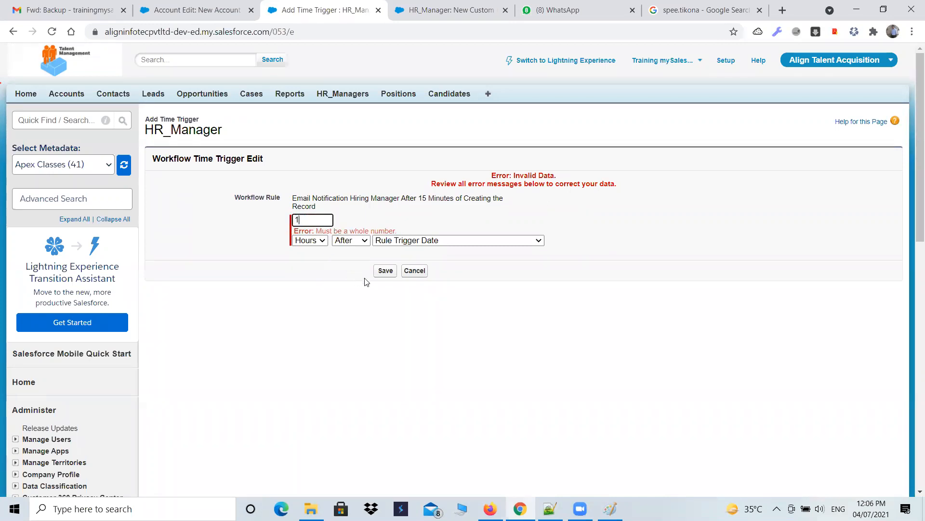
click(390, 272)
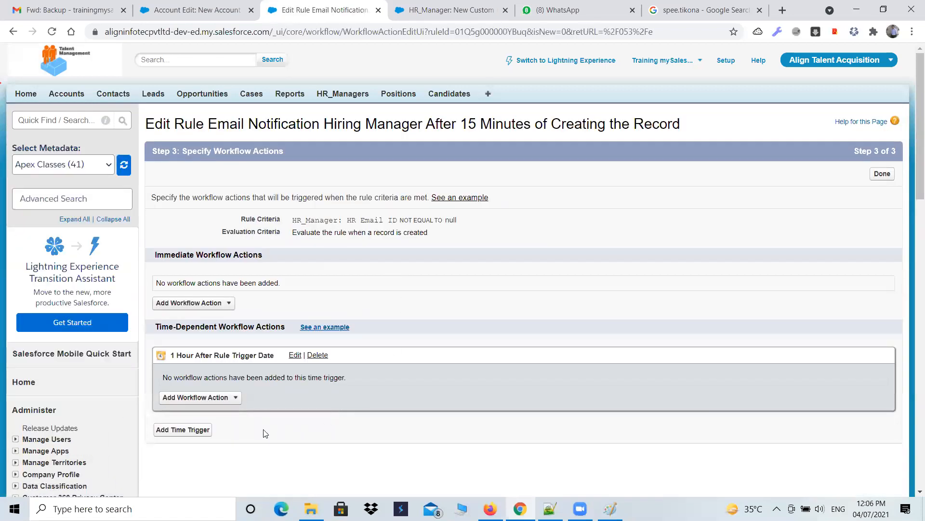
scroll(262, 423, down, 1)
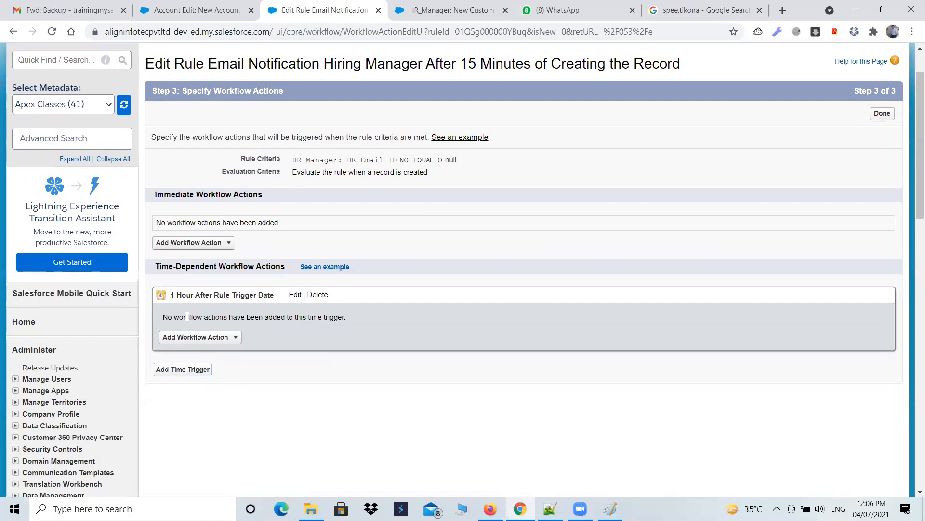
drag(168, 298, 183, 304)
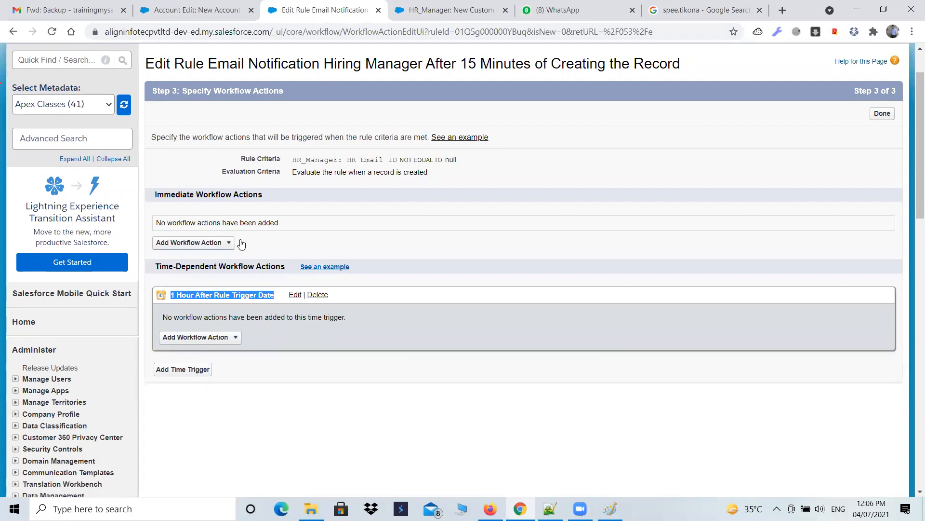
scroll(209, 197, up, 1)
scroll(210, 197, up, 1)
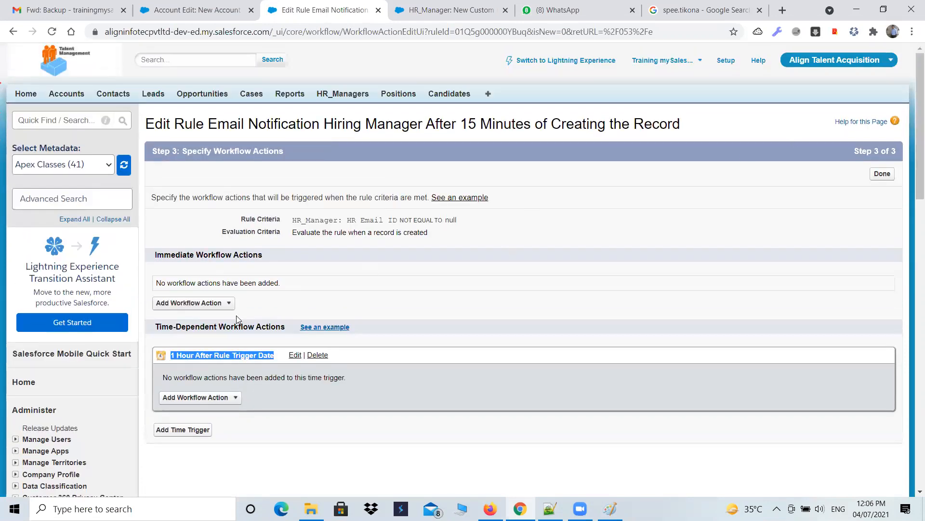
Step: Start a new Formula custom field on HR_Manager from the HR_Managers tab and proceed to the output type step
click(448, 10)
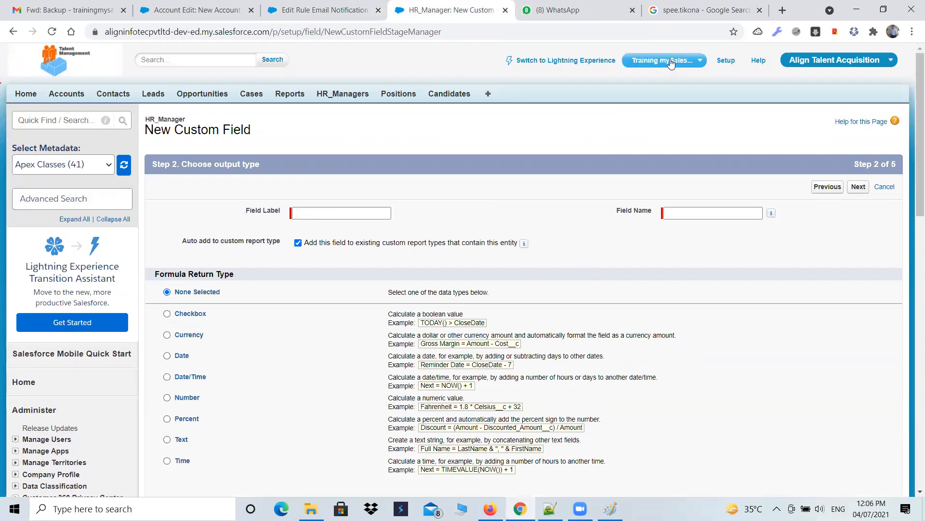
click(346, 93)
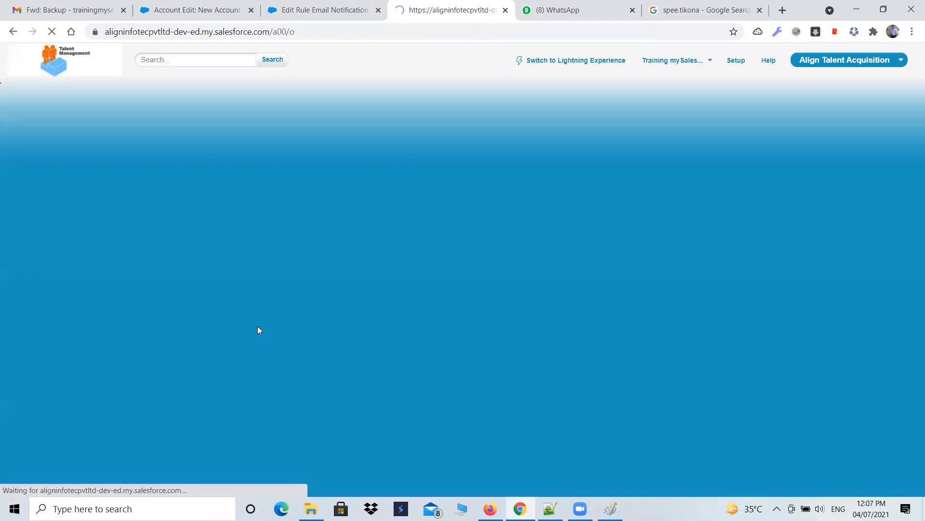
mouse_move(919, 153)
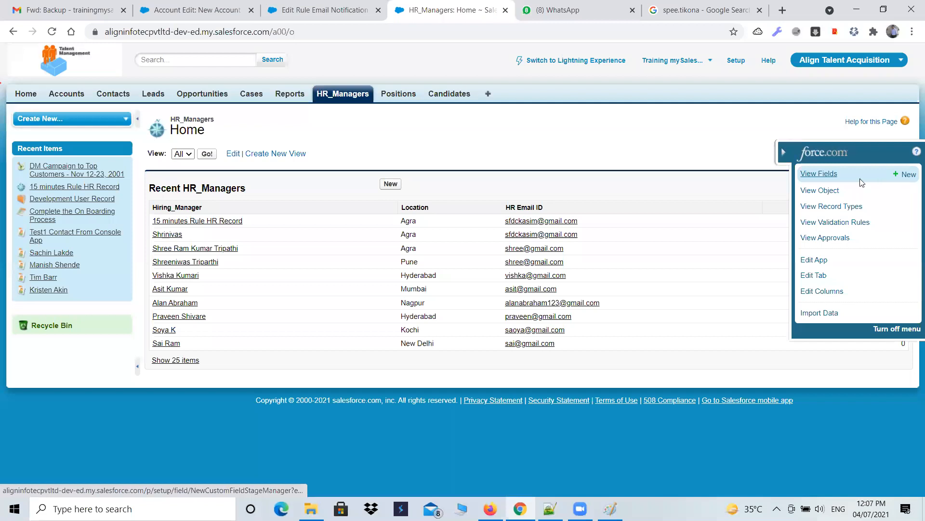
click(911, 176)
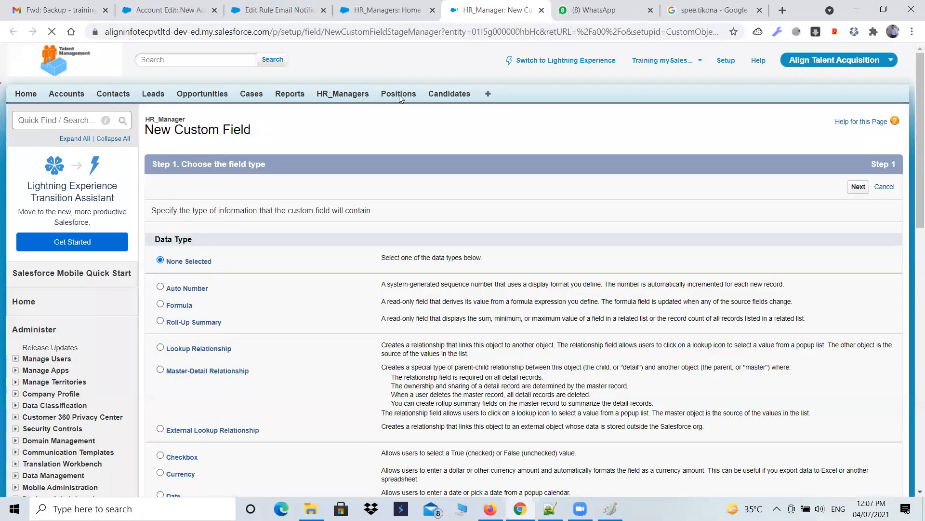
scroll(267, 318, down, 2)
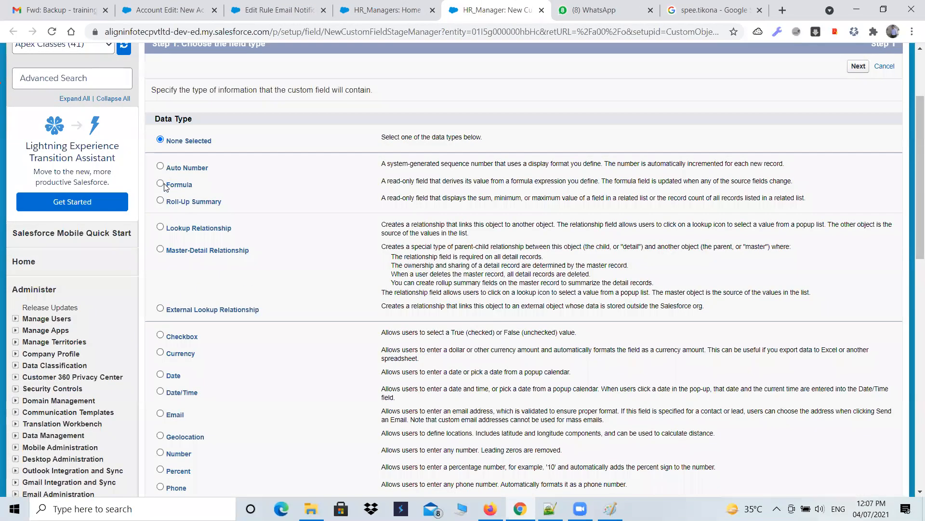
click(161, 185)
scroll(164, 188, down, 5)
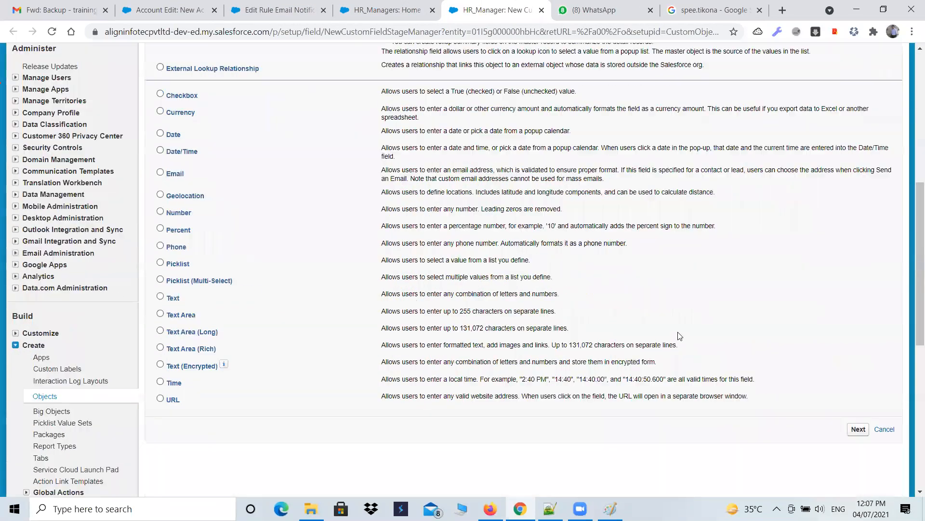
click(854, 429)
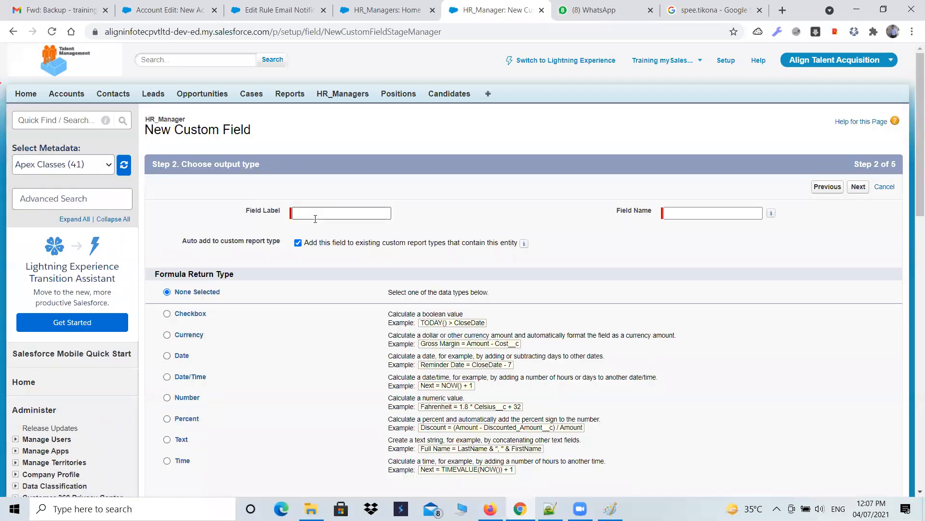
Step: Label the field "Record Creation minus 45", choose the Date/Time return type, and proceed to the formula step
click(321, 213)
text(Record Creation minus)
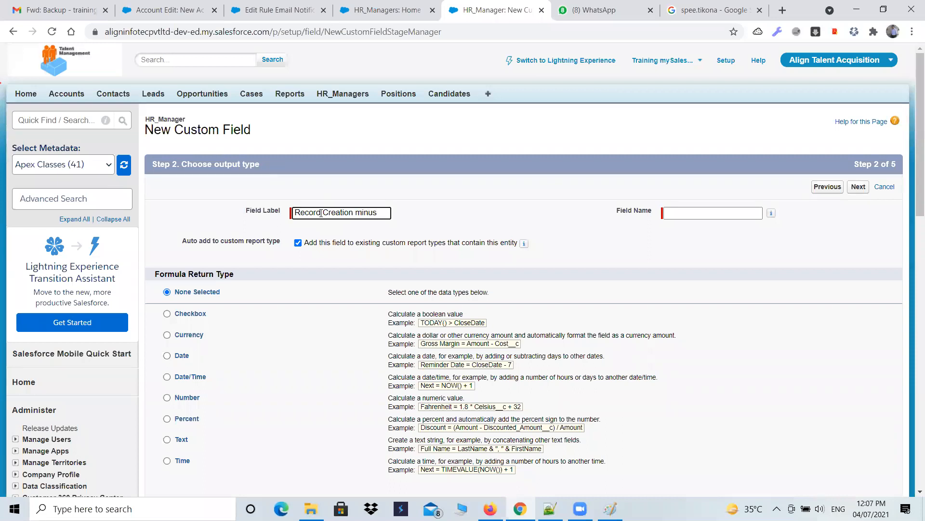
text( 45)
key(Tab)
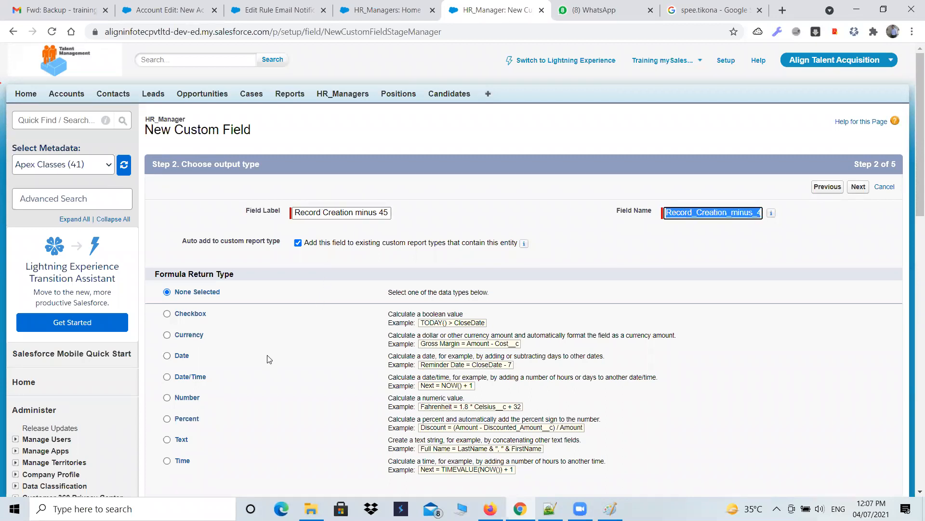
scroll(224, 313, down, 1)
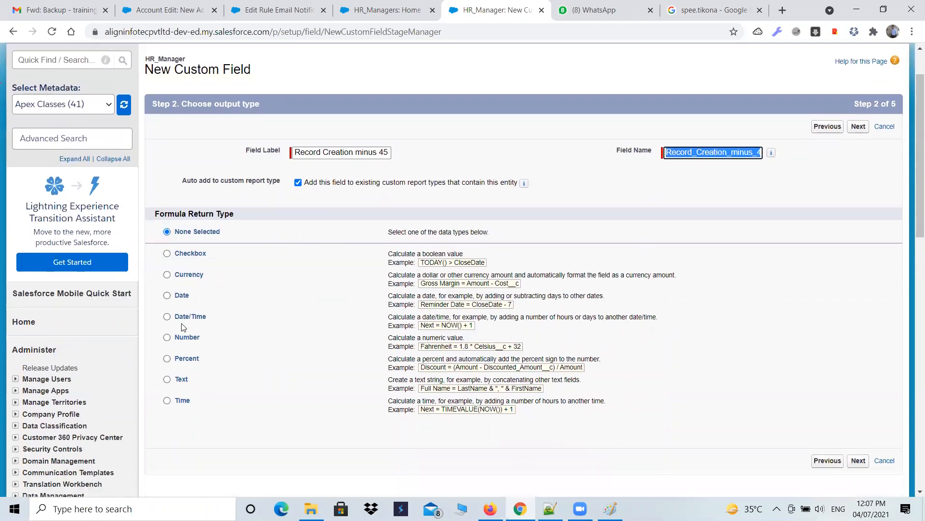
click(169, 320)
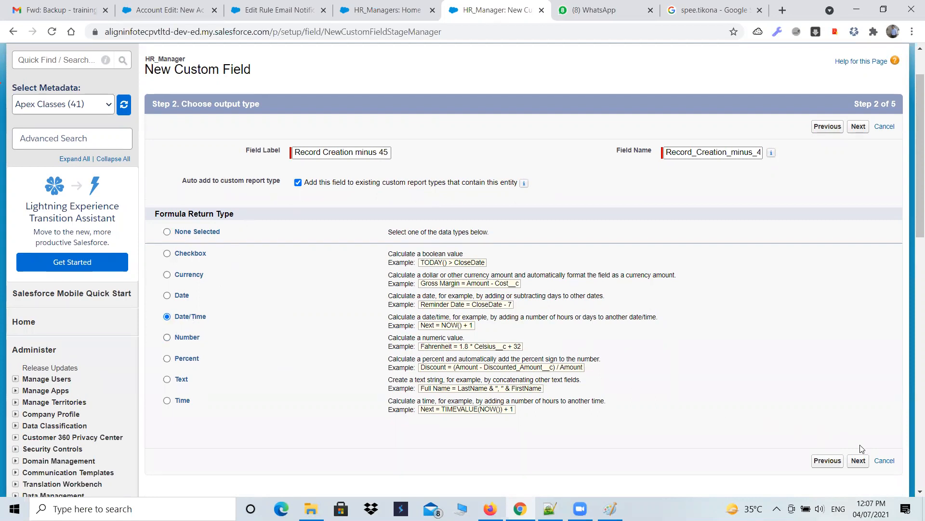
click(859, 461)
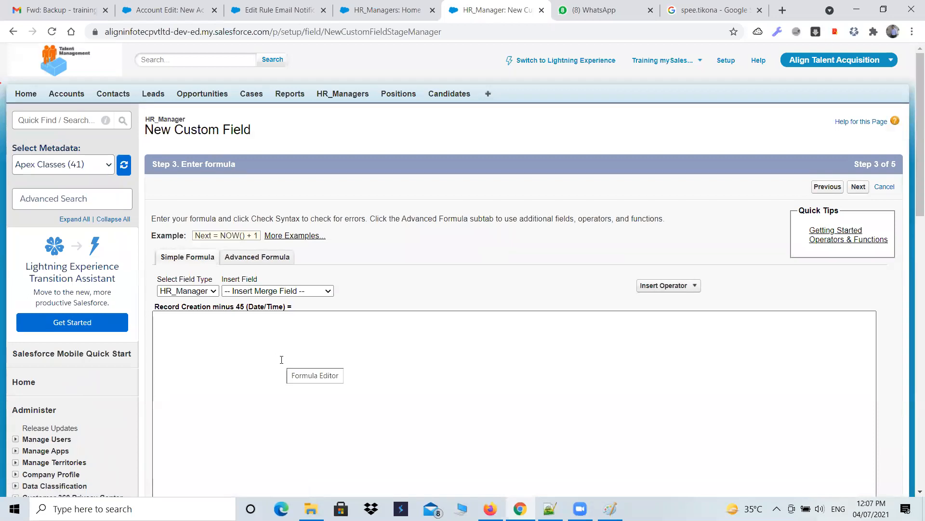
Step: Enter the formula LastModifiedDate - 45 * 0.00069 using the Last Modified Date merge field
scroll(281, 360, down, 1)
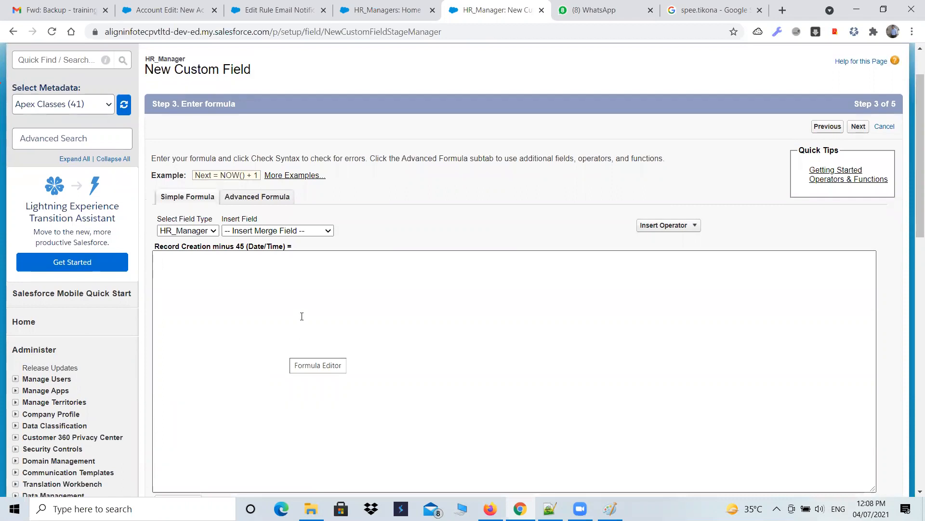
click(328, 230)
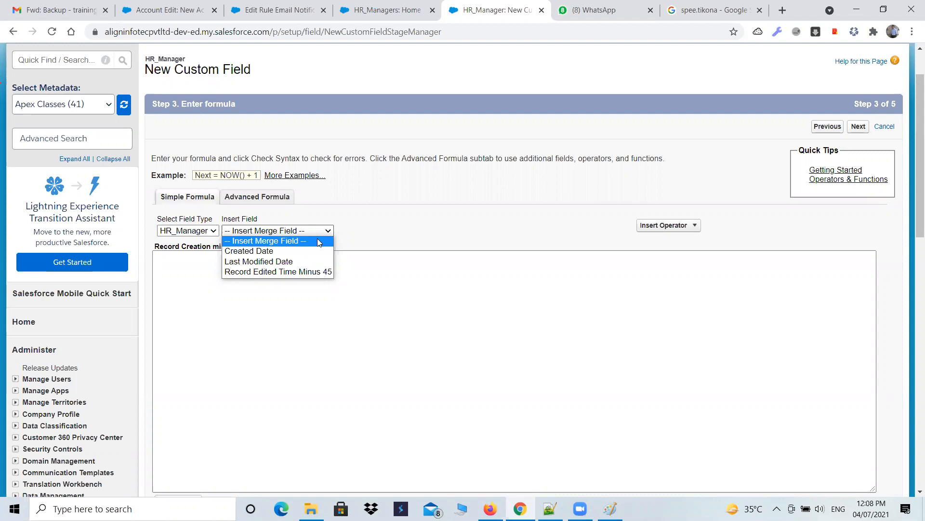
click(268, 264)
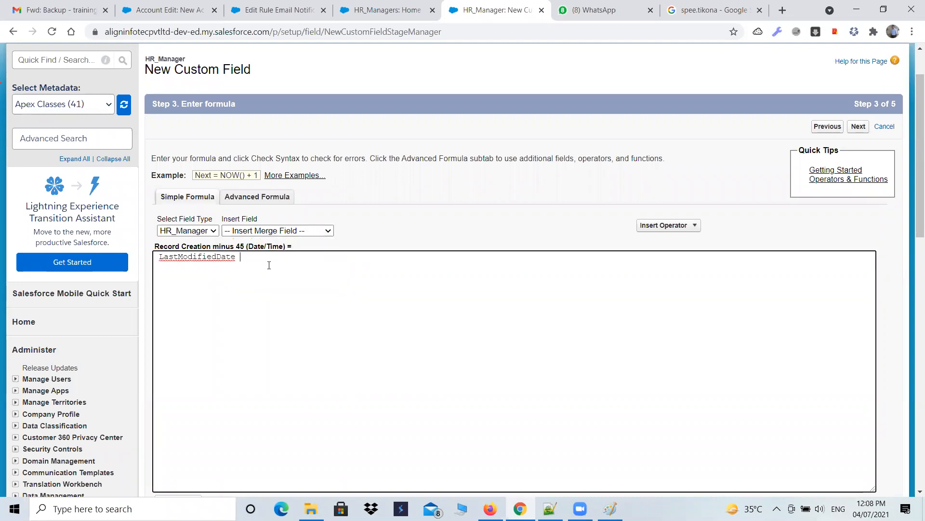
text(- 45)
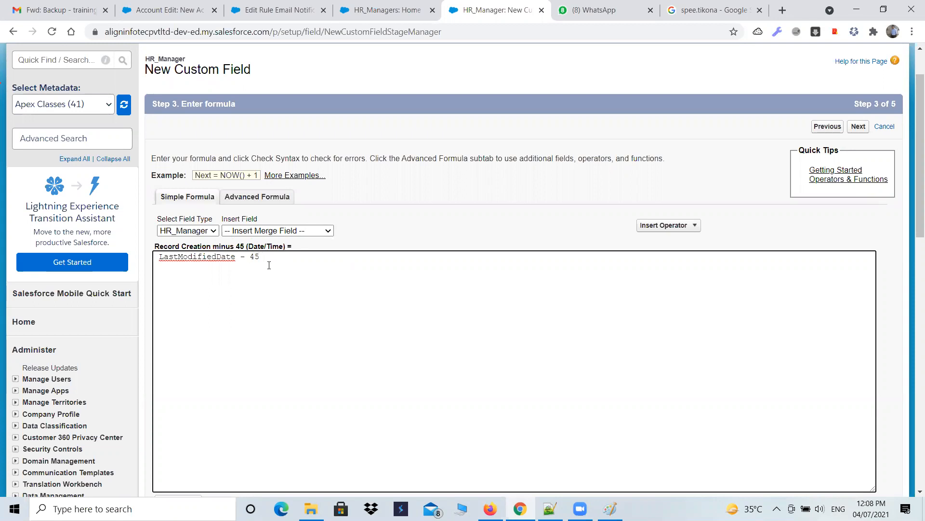
text(* 0.000)
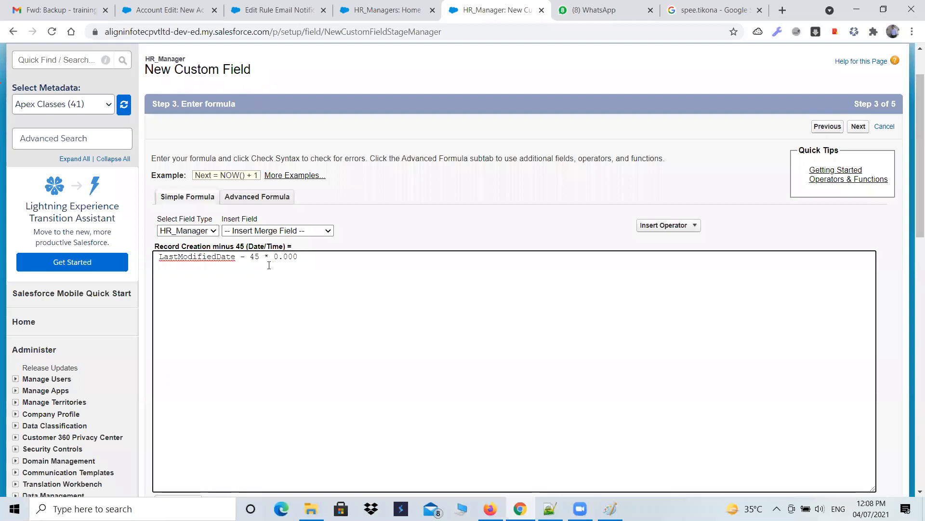
text(69)
click(284, 230)
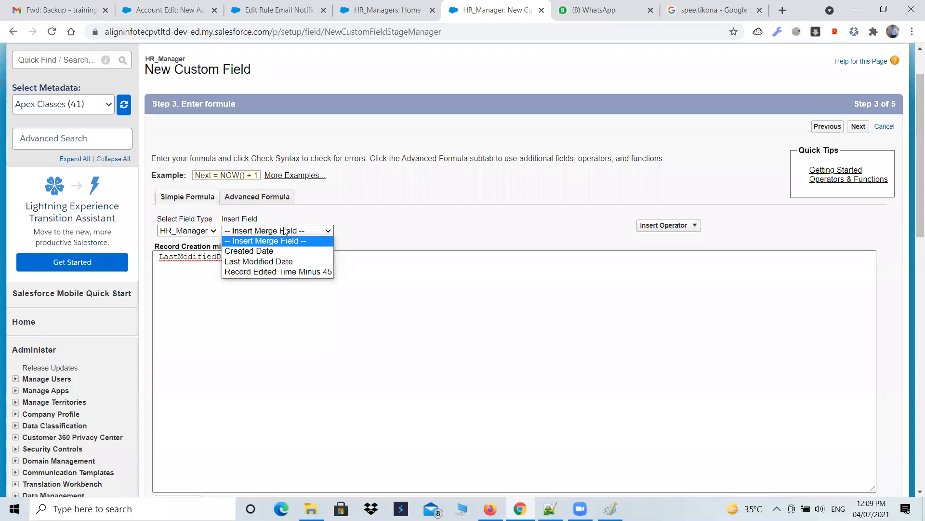
click(269, 261)
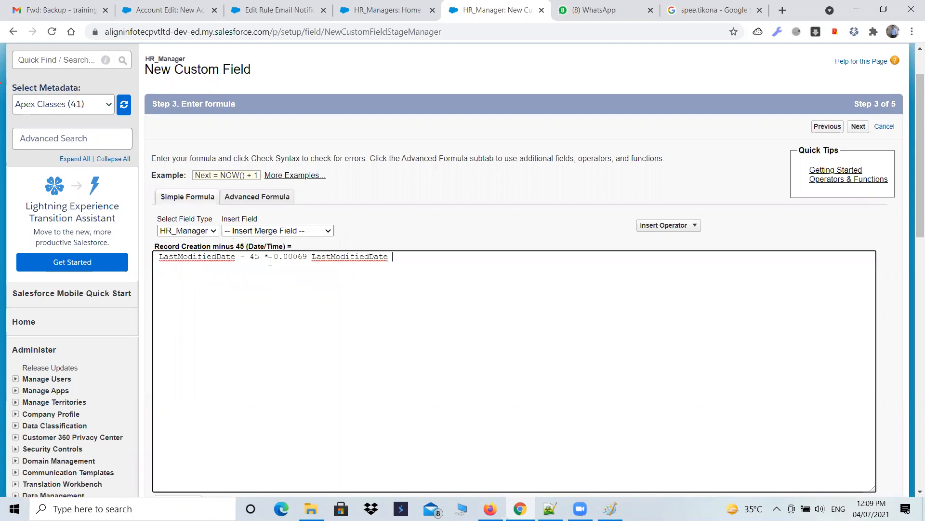
click(274, 231)
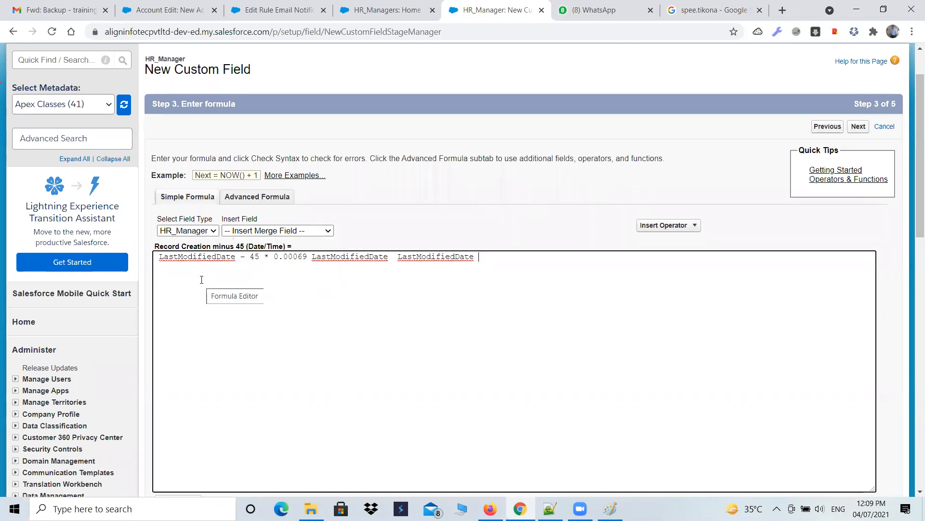
key(BackSpace)
key(BackSpace)
key(BackSpace)
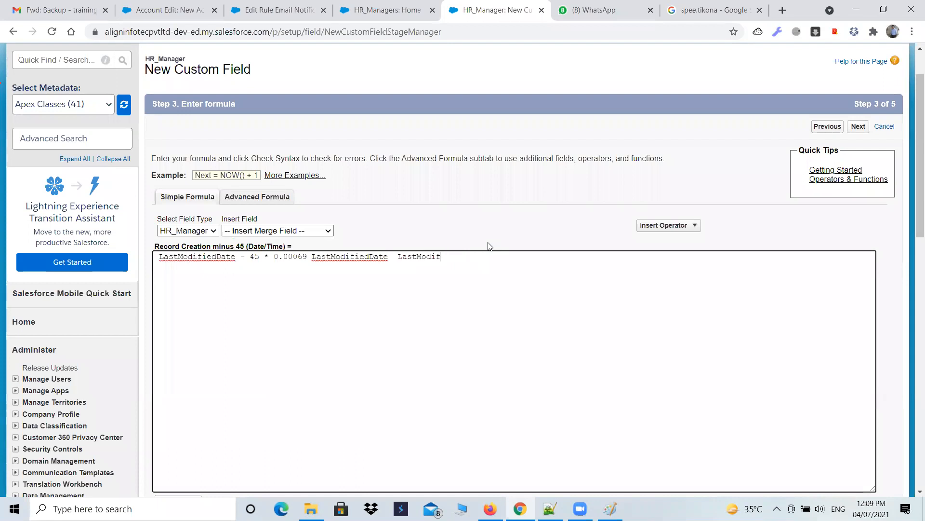
key(BackSpace)
key(BackSpace)
key(BackSpace)
key(BackSpace)
key(BackSpace)
key(BackSpace)
key(BackSpace)
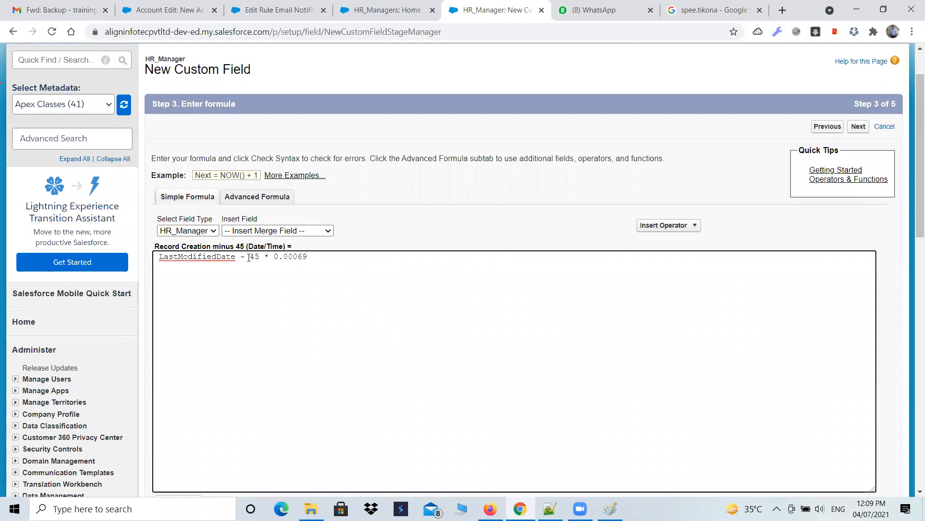
Step: Check the formula LastModifiedDate - 45 * 0.00069 for syntax errors
drag(250, 257, 311, 261)
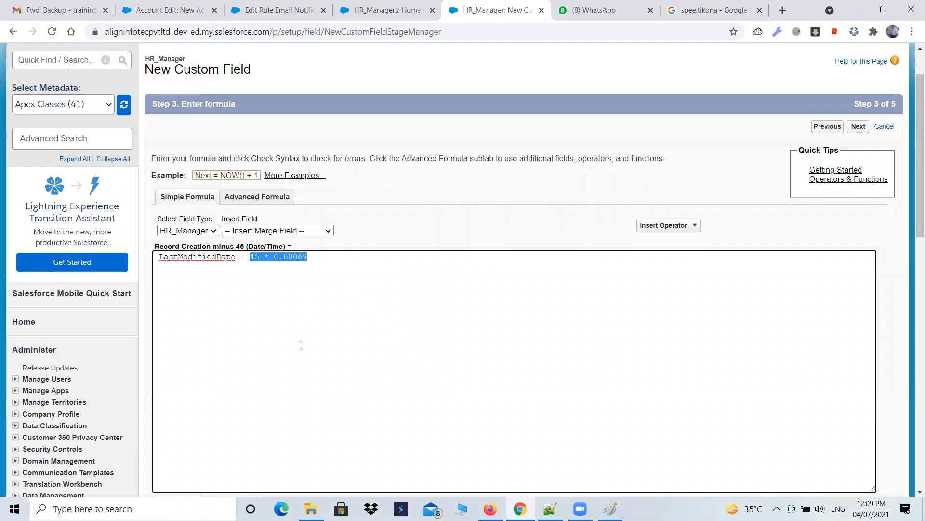
drag(235, 261, 160, 267)
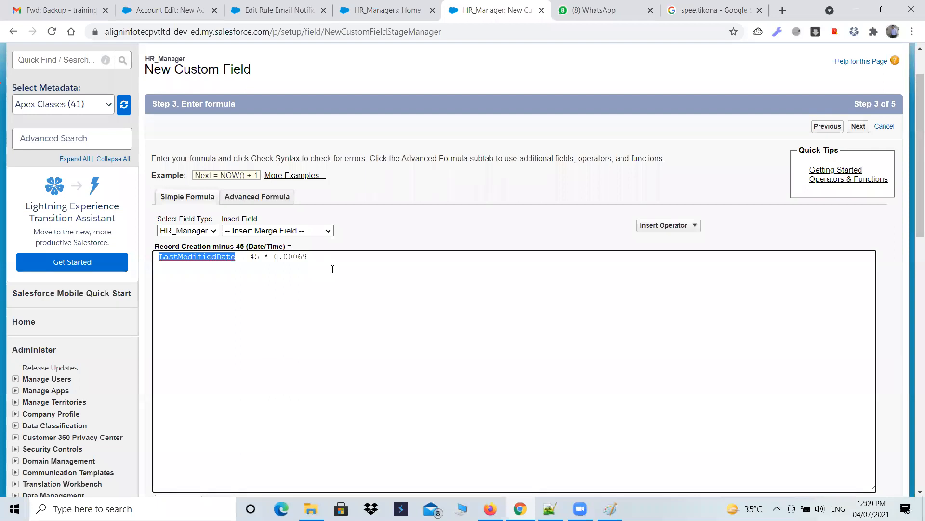
scroll(332, 269, down, 3)
scroll(505, 440, down, 2)
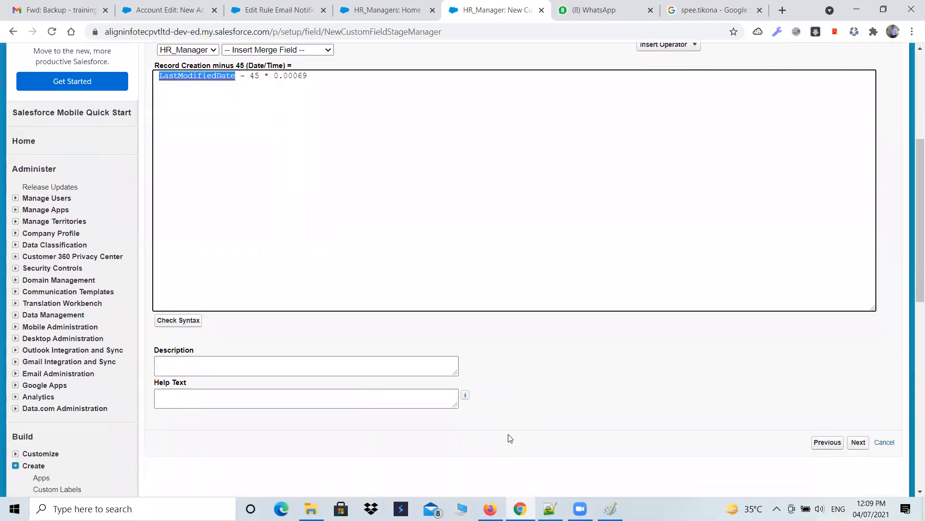
click(189, 321)
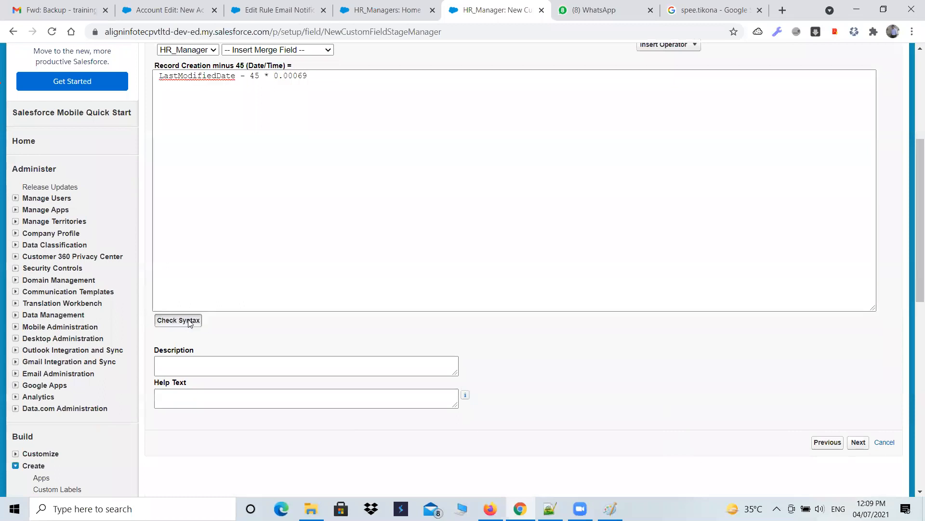
Step: Make the new field visible to all profiles in field-level security and continue to the page layout step
scroll(311, 348, down, 5)
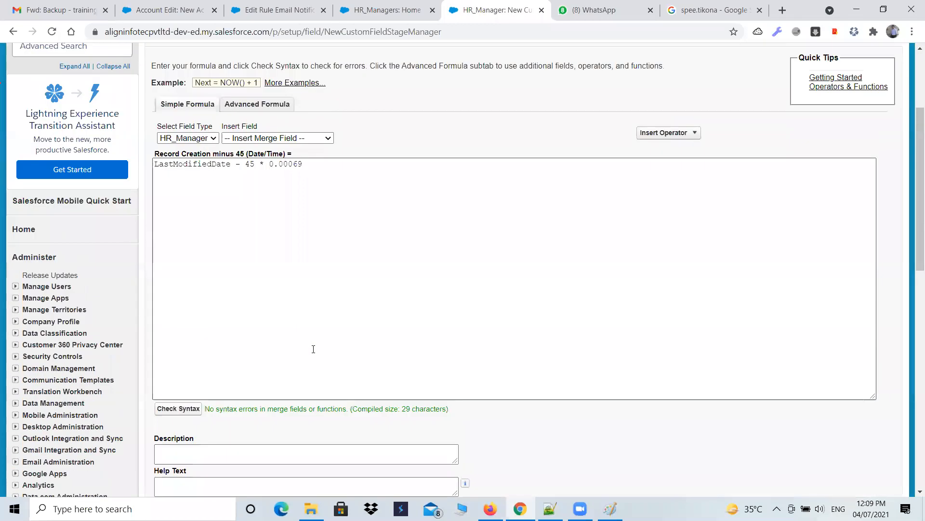
drag(210, 321, 451, 343)
click(859, 441)
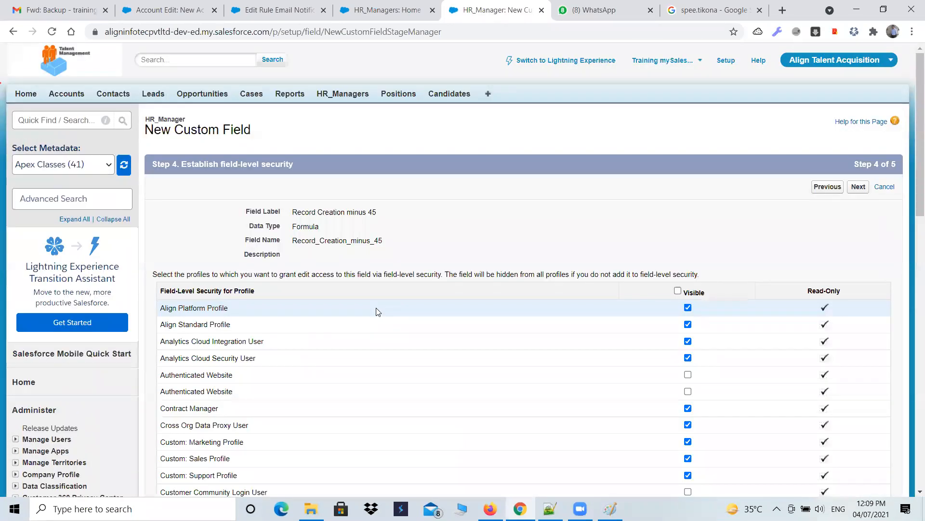
click(678, 290)
click(859, 187)
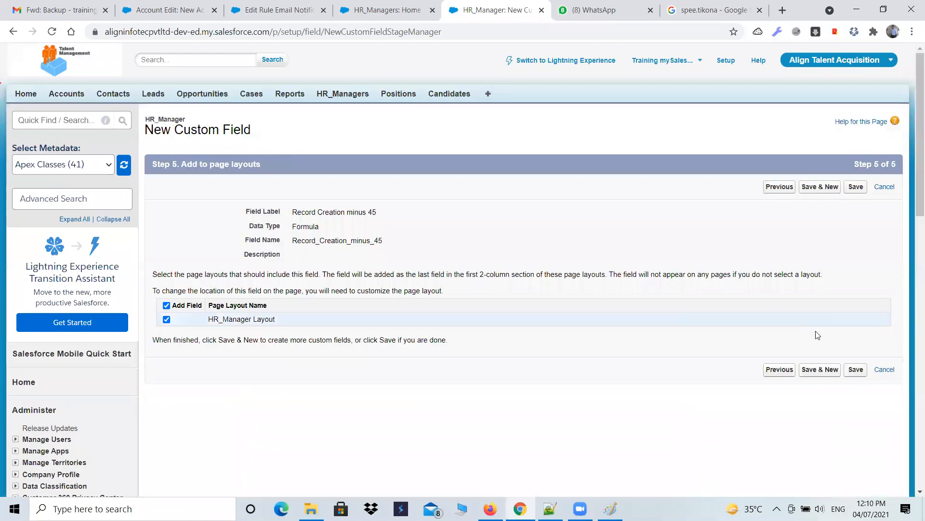
Step: Save the Record Creation minus 45 field with the HR_Manager Layout included
click(825, 374)
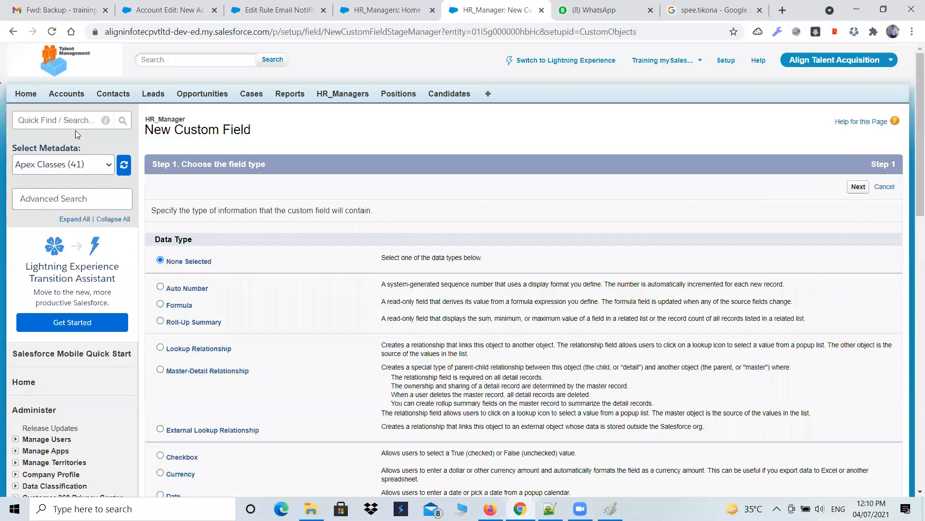
click(13, 31)
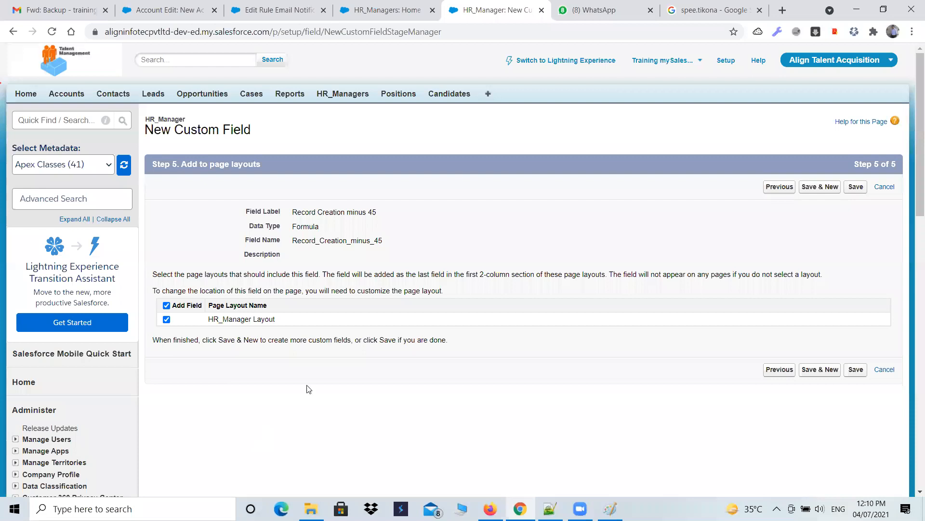
click(854, 370)
Step: Open the HR_Manager object's custom fields list from the HR_Managers tab
click(333, 95)
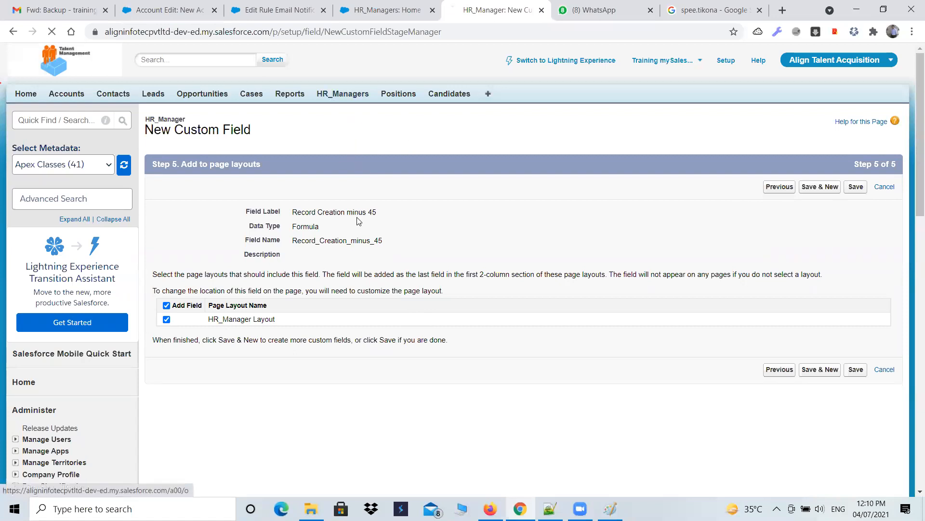
mouse_move(916, 159)
click(821, 175)
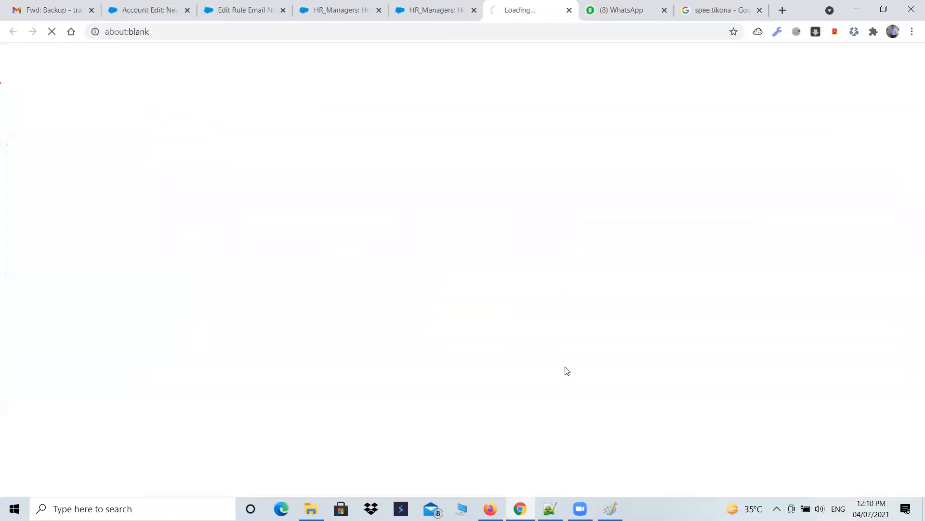
scroll(501, 357, down, 2)
scroll(501, 357, down, 1)
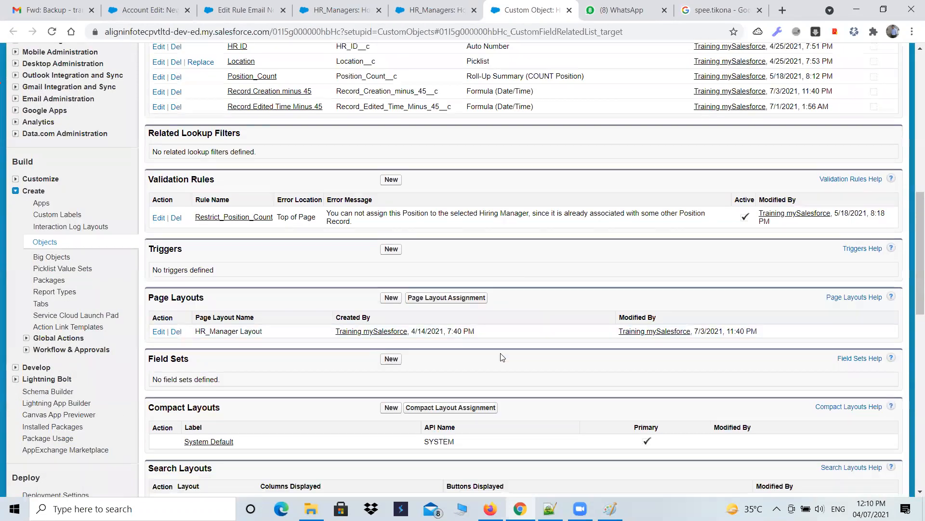
scroll(501, 357, up, 1)
scroll(500, 357, up, 1)
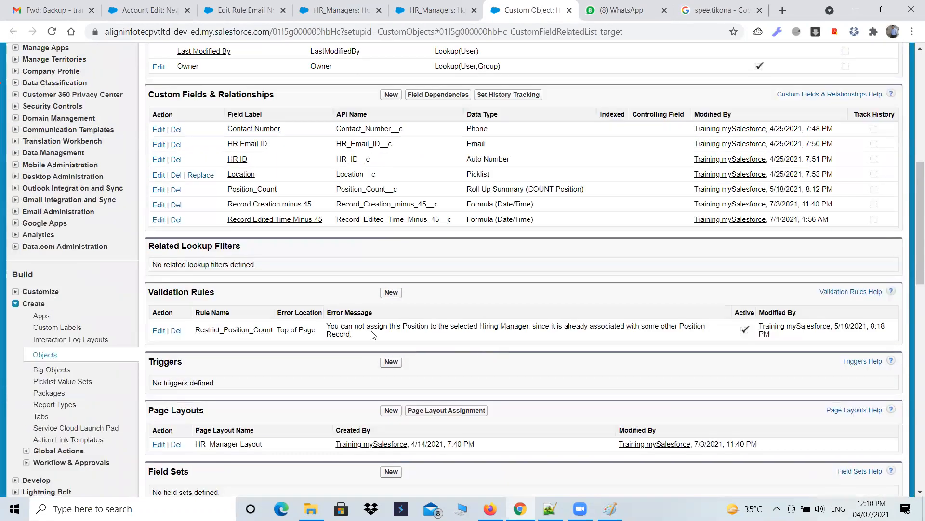
scroll(311, 305, up, 1)
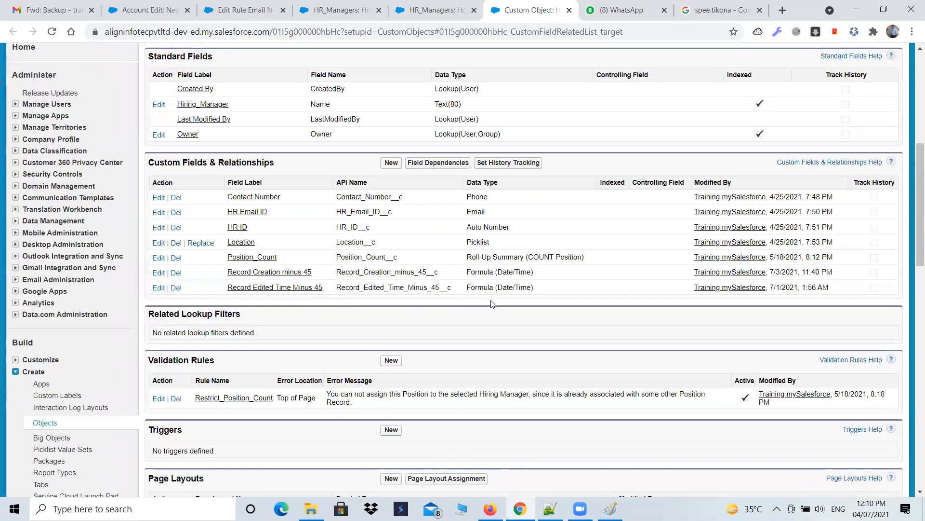
Step: Try to delete the Record Edited Time Minus 45 formula field, then return to the object page
click(176, 288)
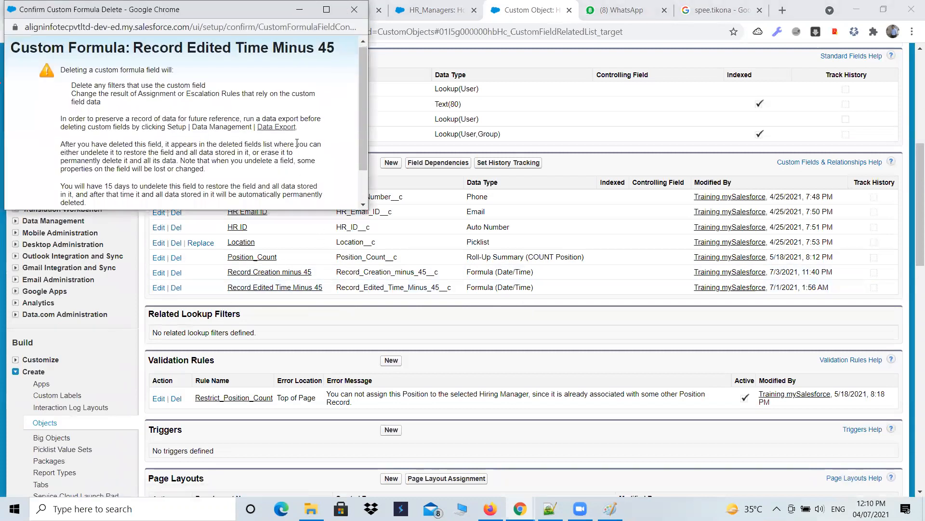
scroll(116, 180, down, 1)
click(111, 177)
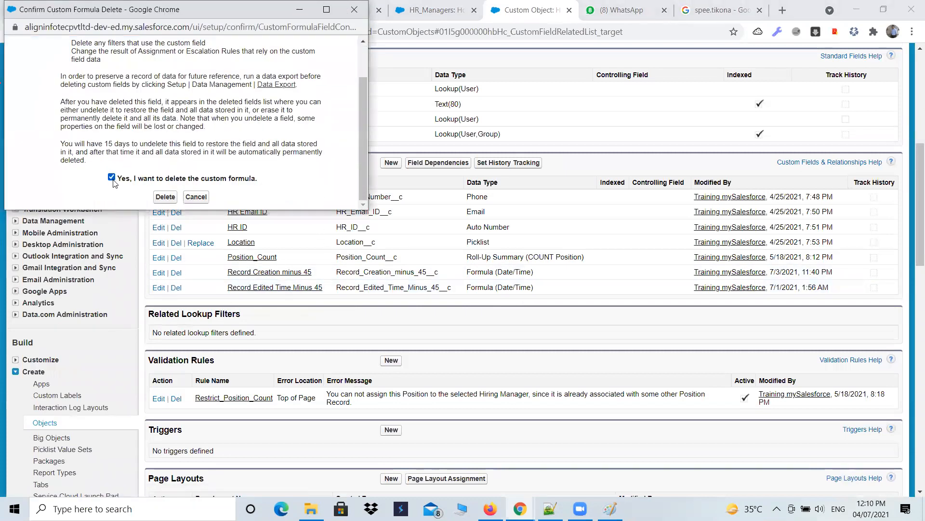
click(163, 197)
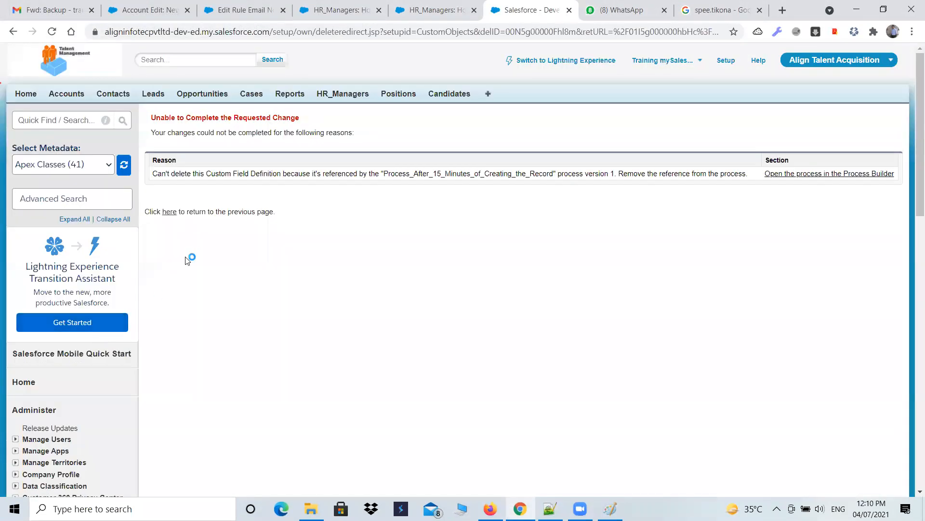
click(170, 212)
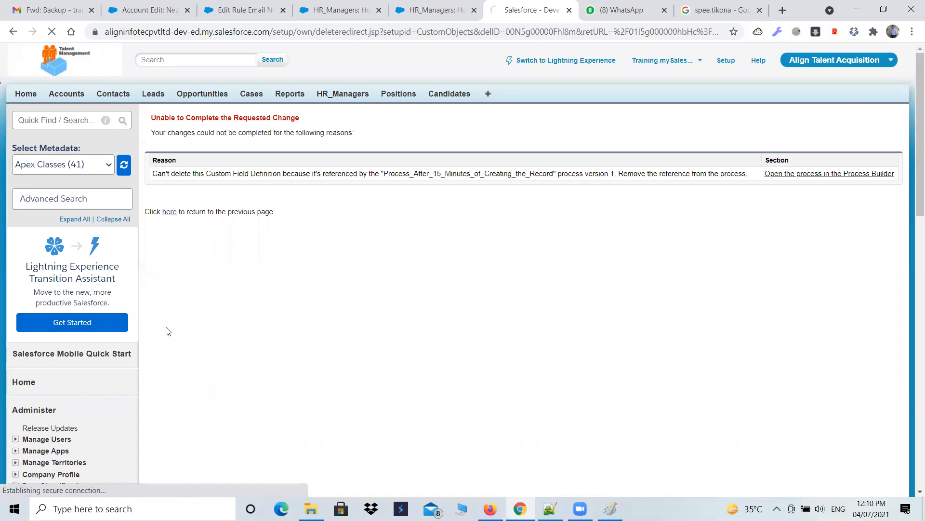
Step: Review the formula fields in HR_Manager's custom fields list
scroll(261, 362, down, 2)
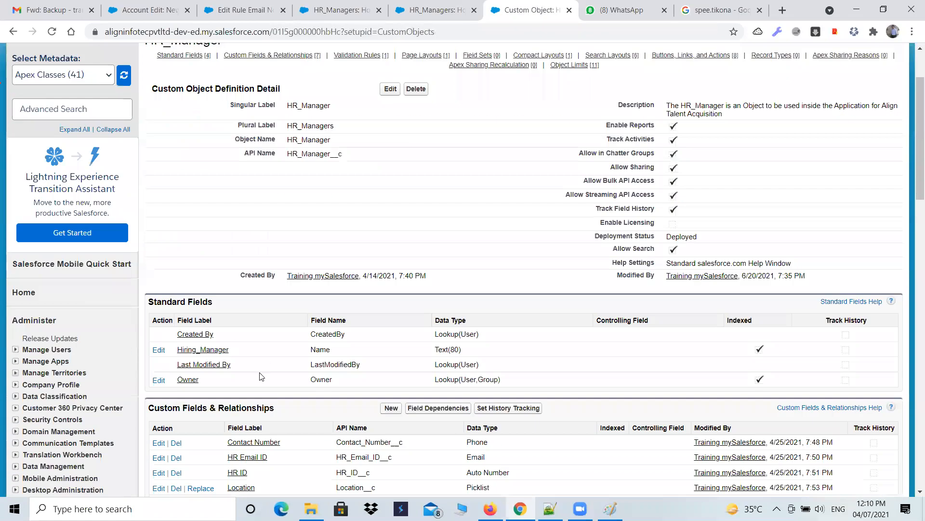
scroll(260, 376, down, 5)
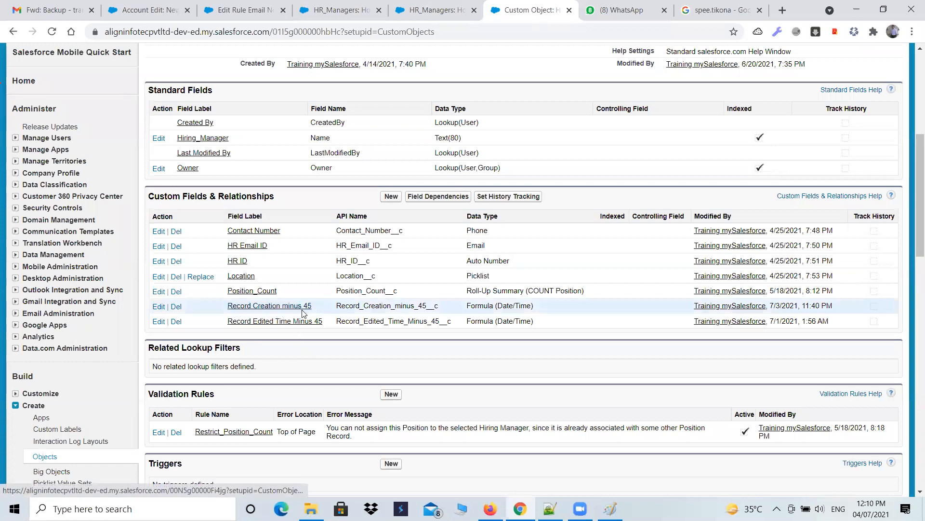
drag(466, 306, 544, 315)
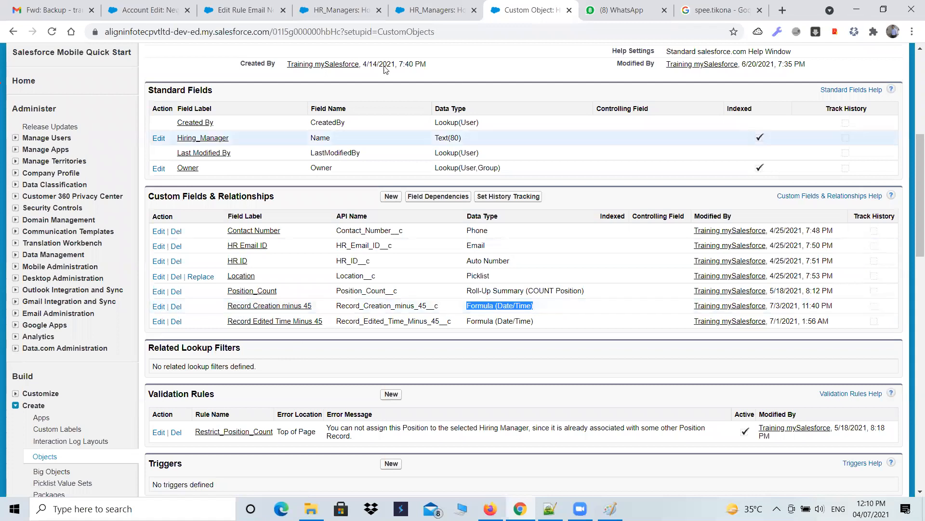
Step: Close the duplicate HR_Managers and Edit Rule browser tabs, keeping the Account Edit tab open
click(434, 10)
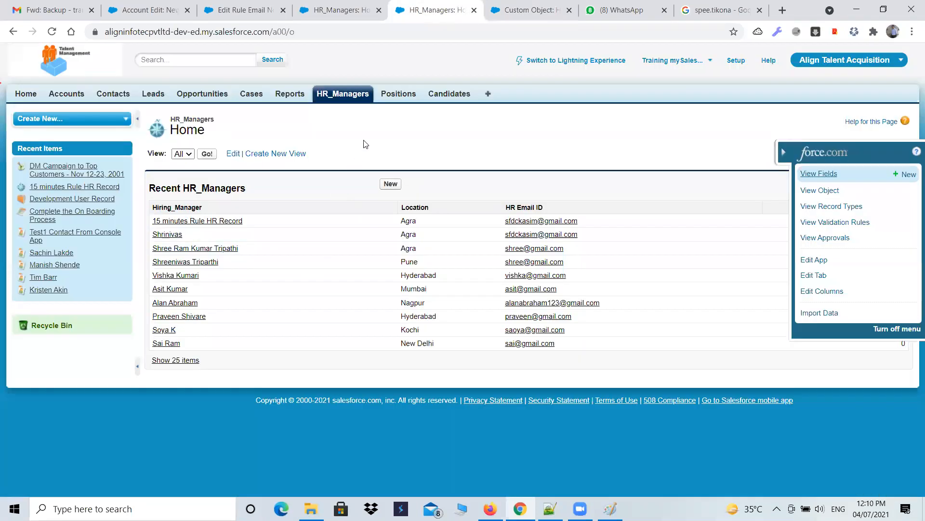
click(474, 11)
click(354, 10)
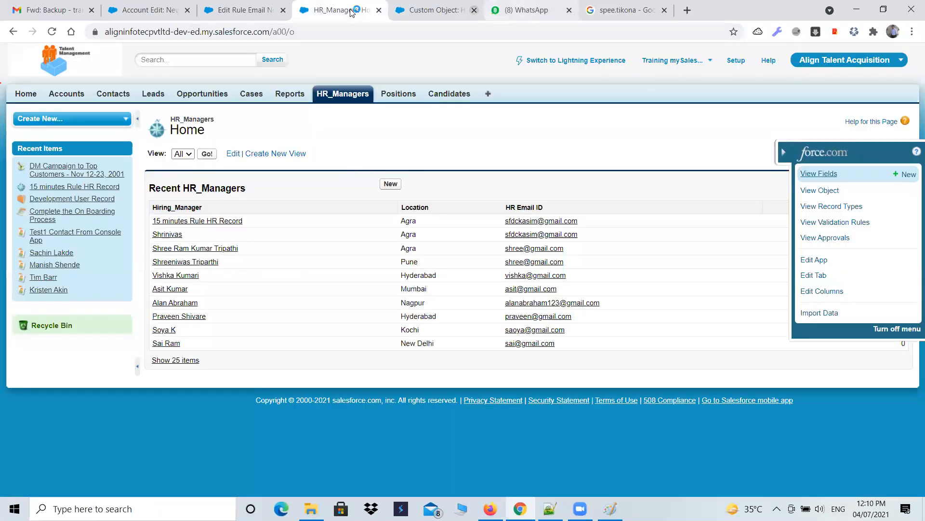
click(283, 10)
click(186, 11)
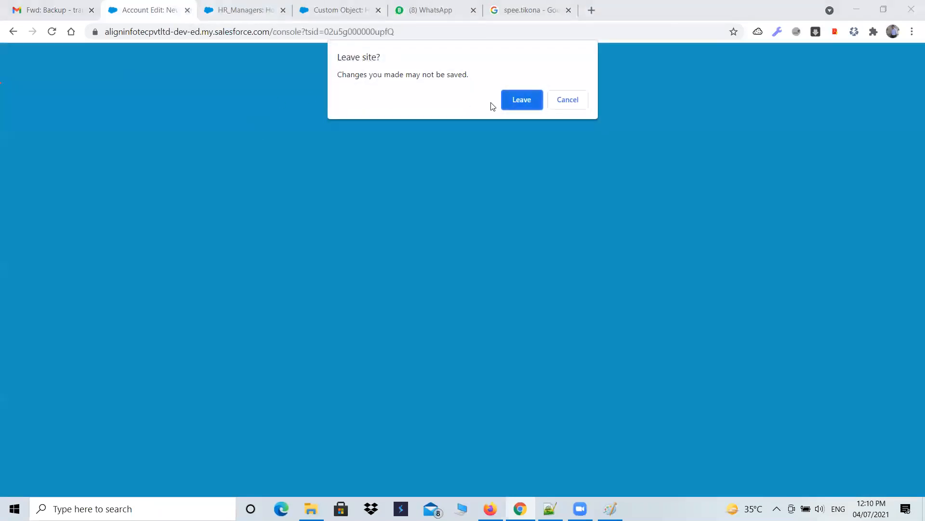
click(568, 100)
click(346, 7)
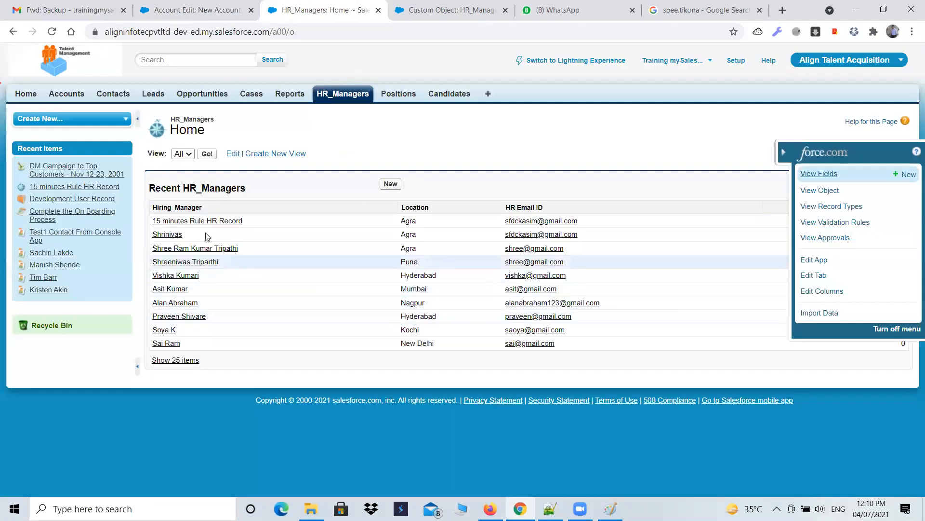
Step: Open Workflow Rules under Workflow & Approvals in Setup
click(727, 63)
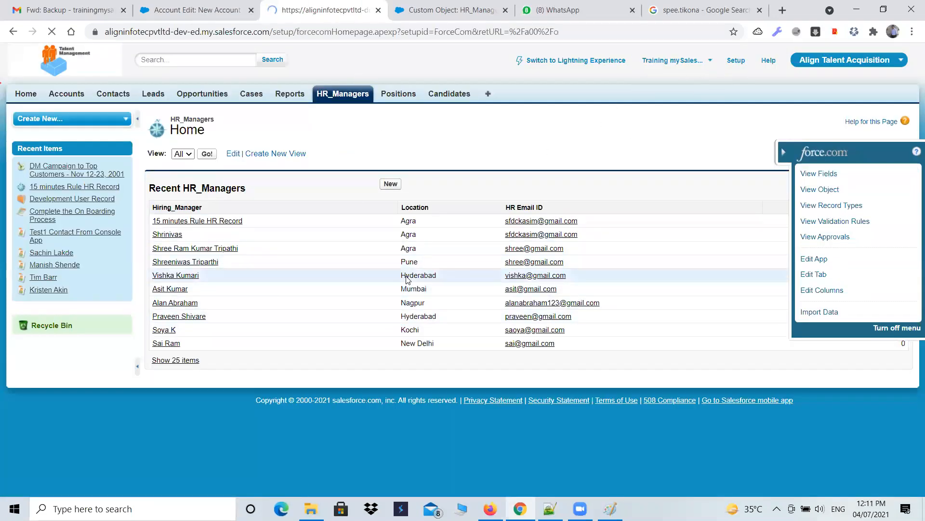
scroll(54, 264, down, 2)
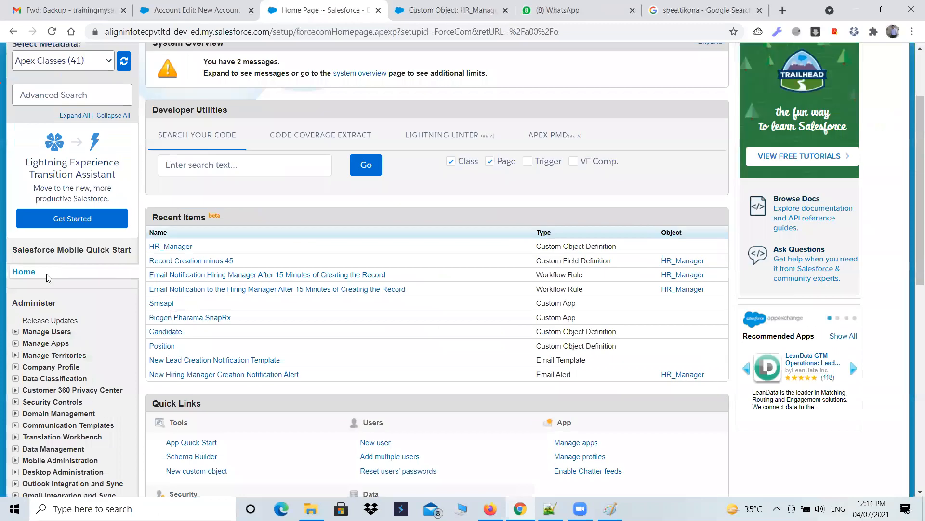
scroll(9, 165, down, 10)
click(16, 159)
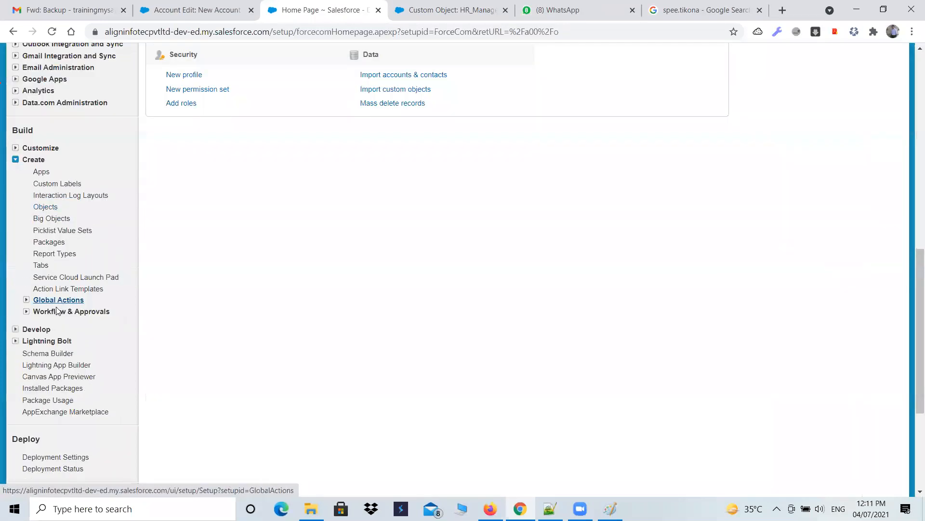
click(27, 312)
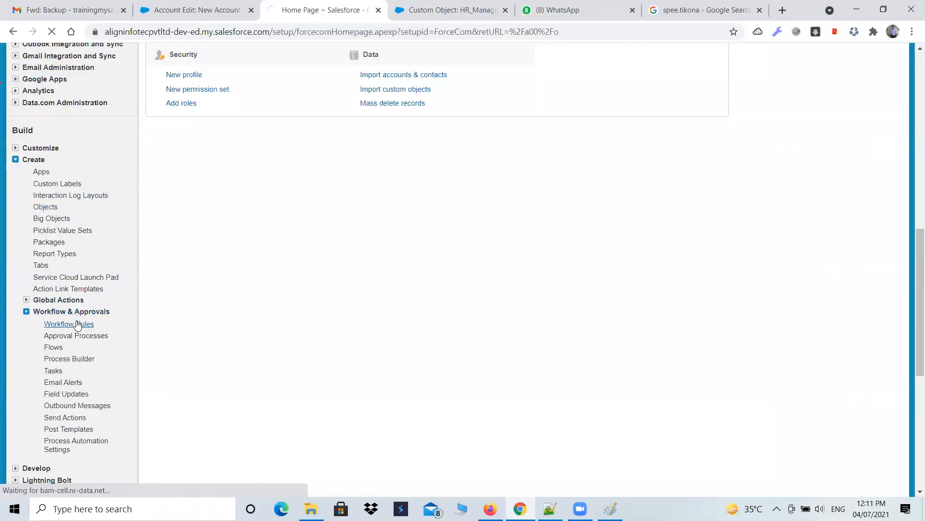
click(74, 323)
scroll(190, 356, down, 6)
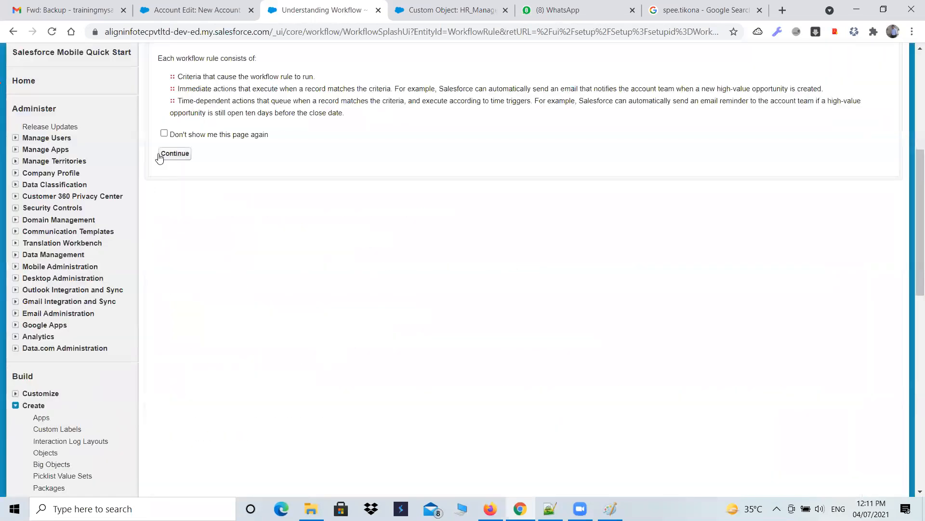
Step: Start a new workflow rule for the HR_Manager object
click(161, 155)
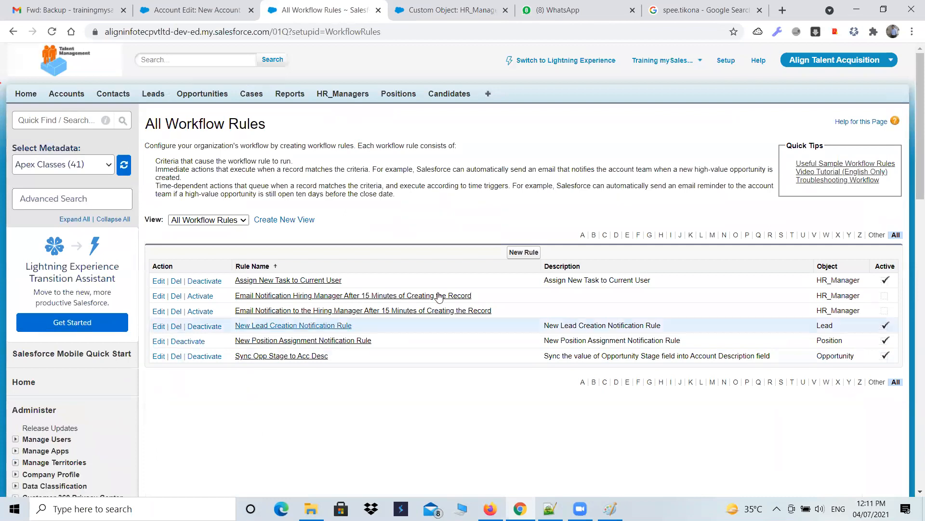
click(517, 253)
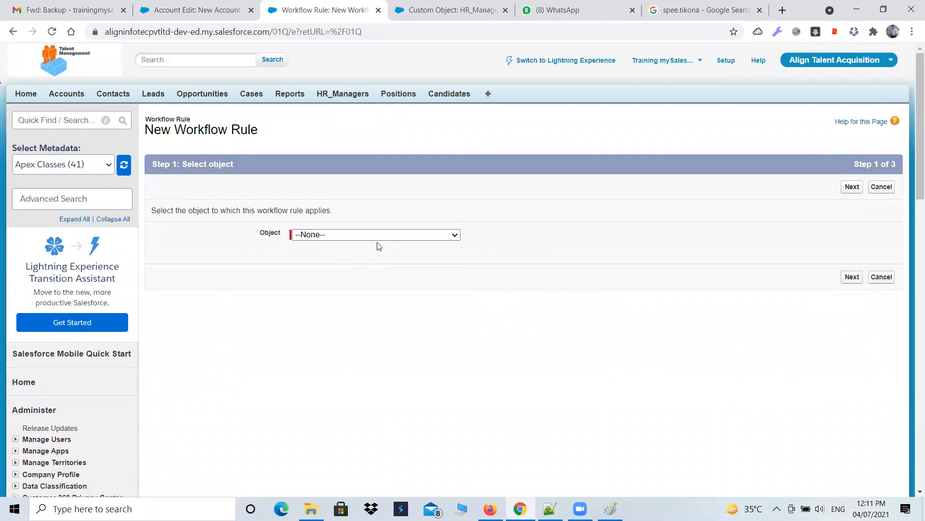
click(380, 235)
text(hr)
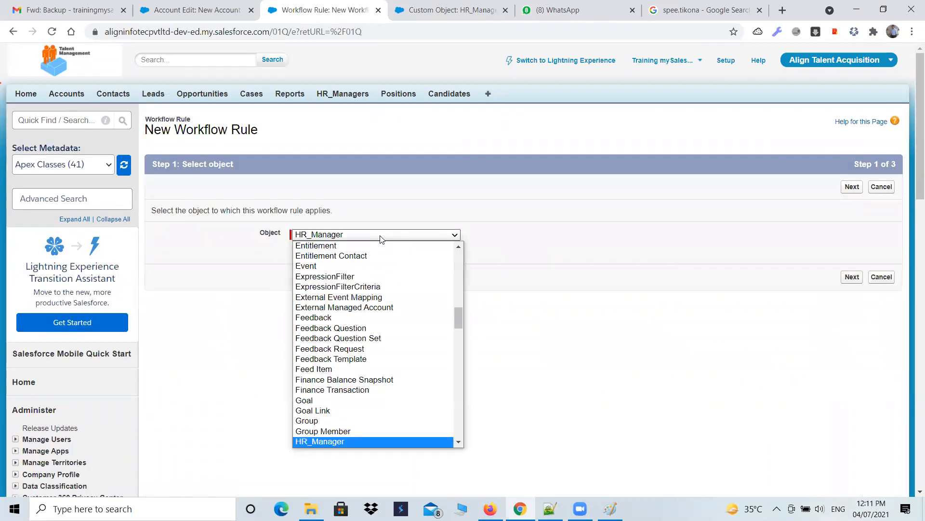
key(Return)
click(847, 278)
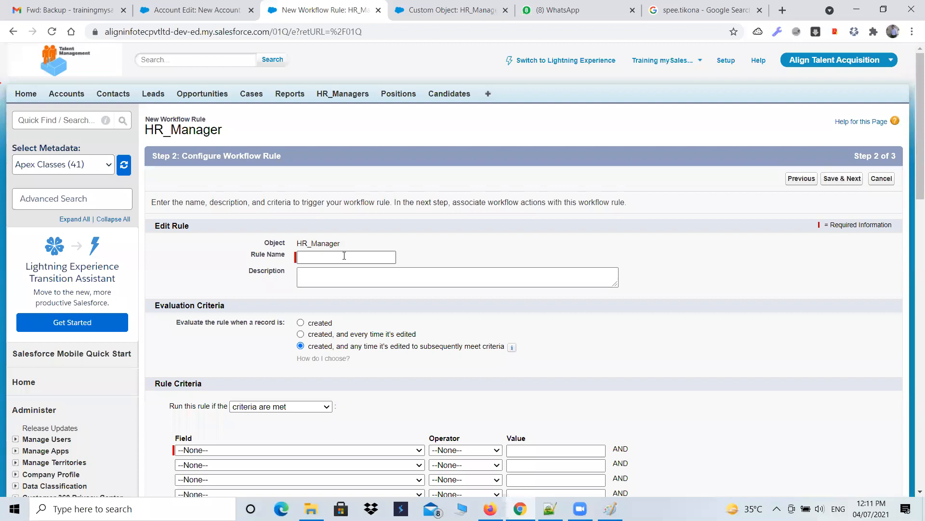
Step: Name the rule New HR Manager Creation Notification Rule and evaluate it only when a record is created
click(344, 255)
text(New HR Manager )
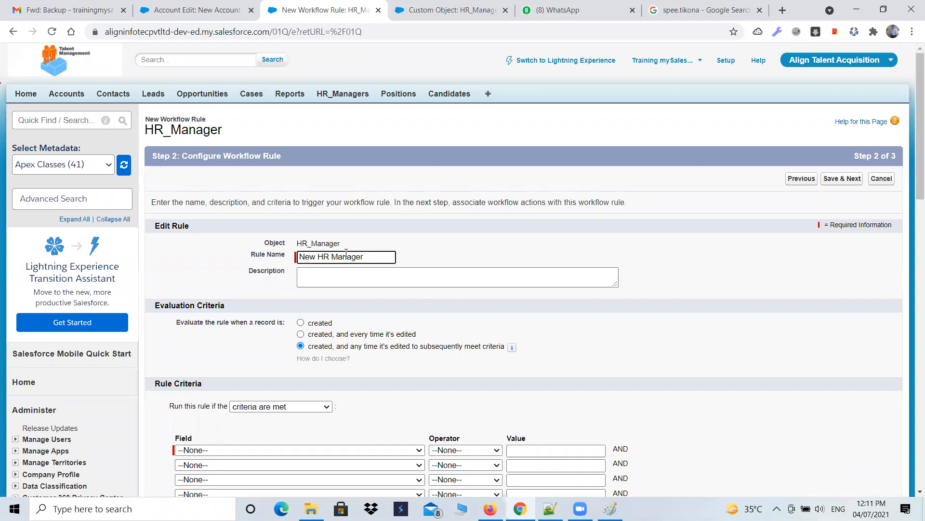
text(Creation)
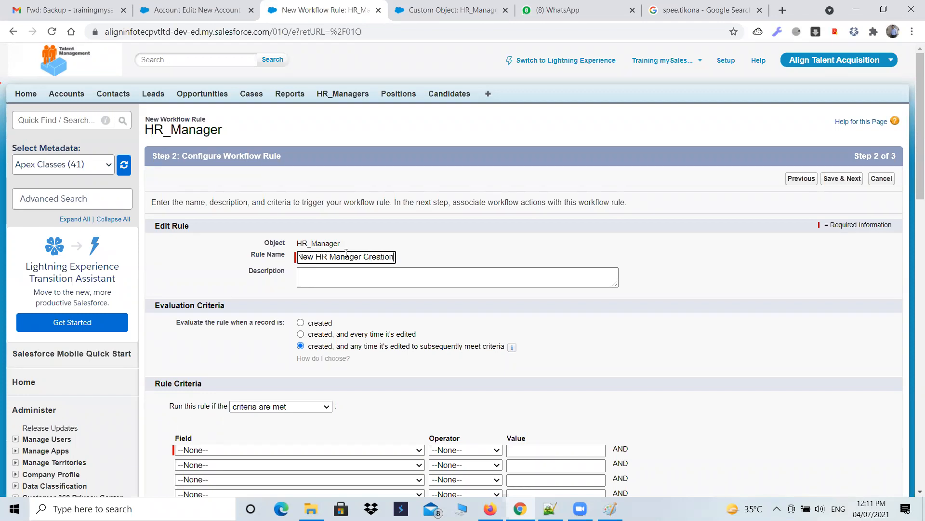
text( Notific)
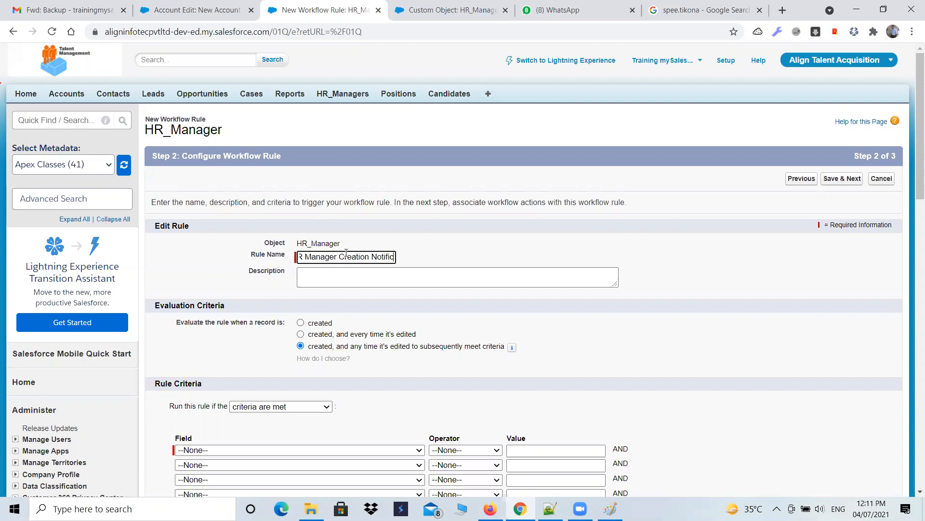
text(ation Rulea)
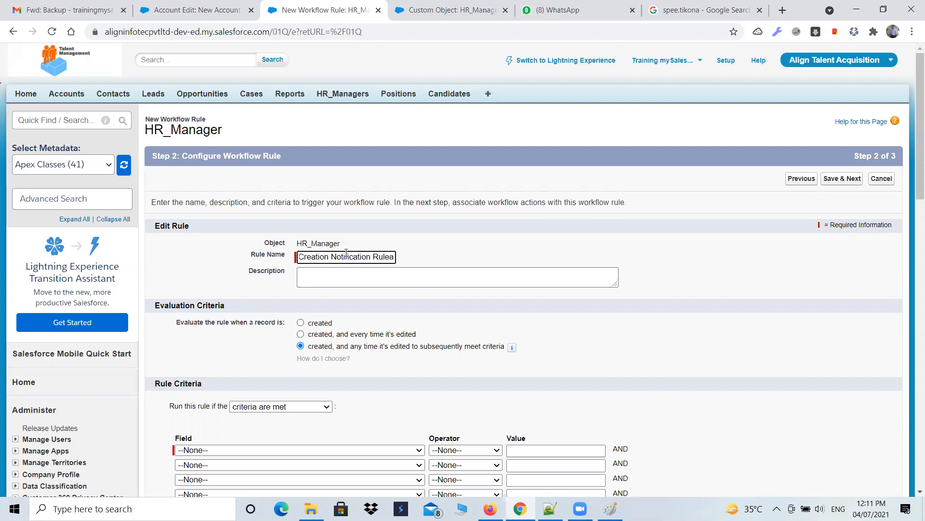
key(BackSpace)
key(Tab)
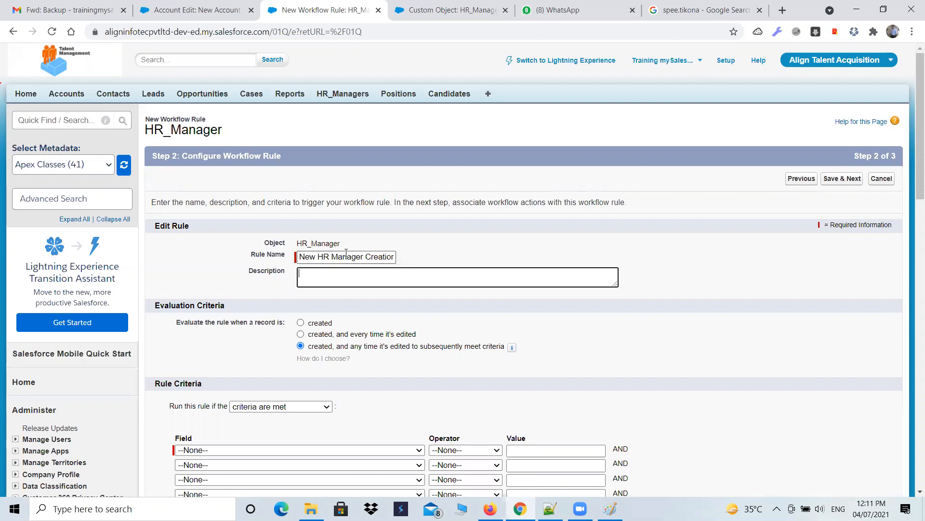
click(325, 326)
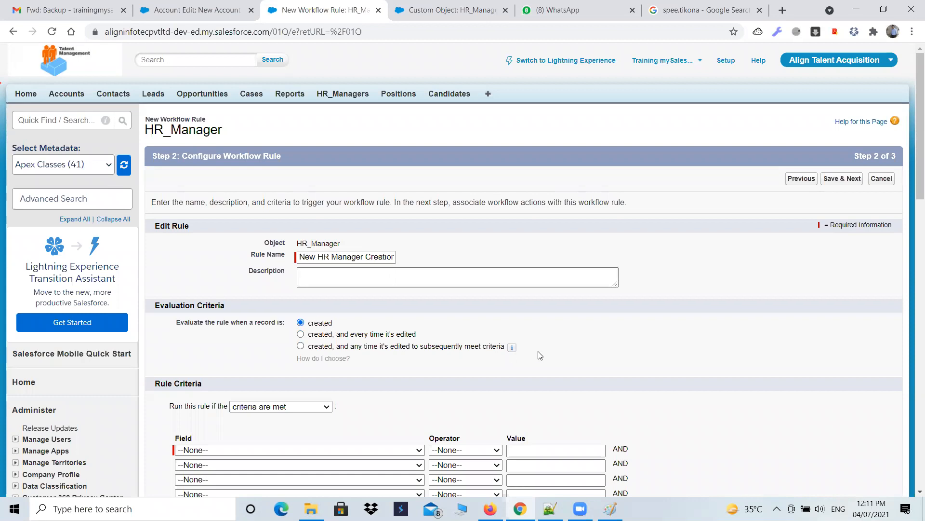
Step: Set the rule criteria to HR_Manager: HR Email ID not equal to blank and save the rule
scroll(540, 352, down, 3)
click(305, 269)
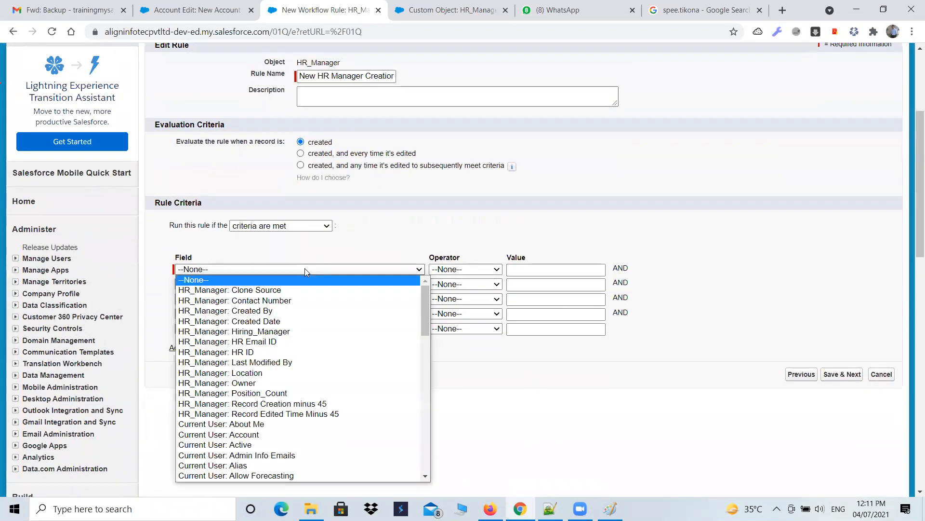
click(243, 341)
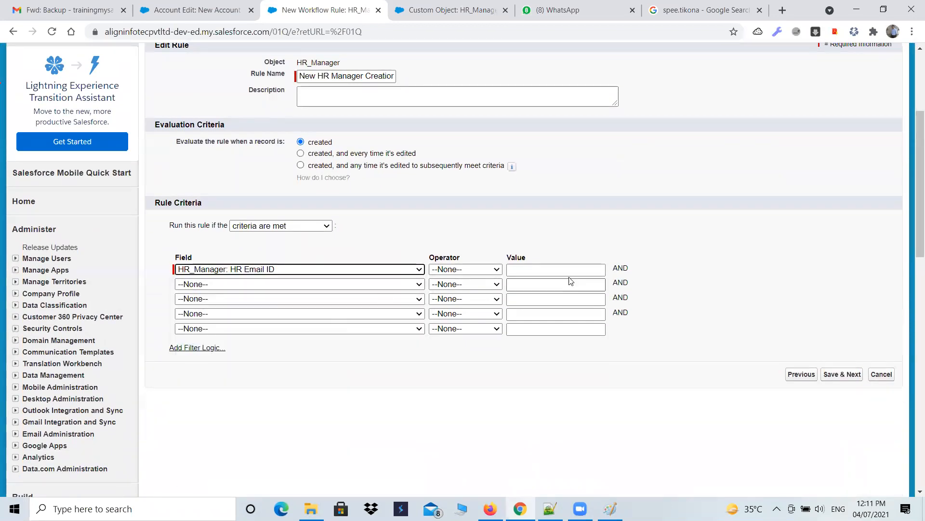
click(482, 272)
click(456, 304)
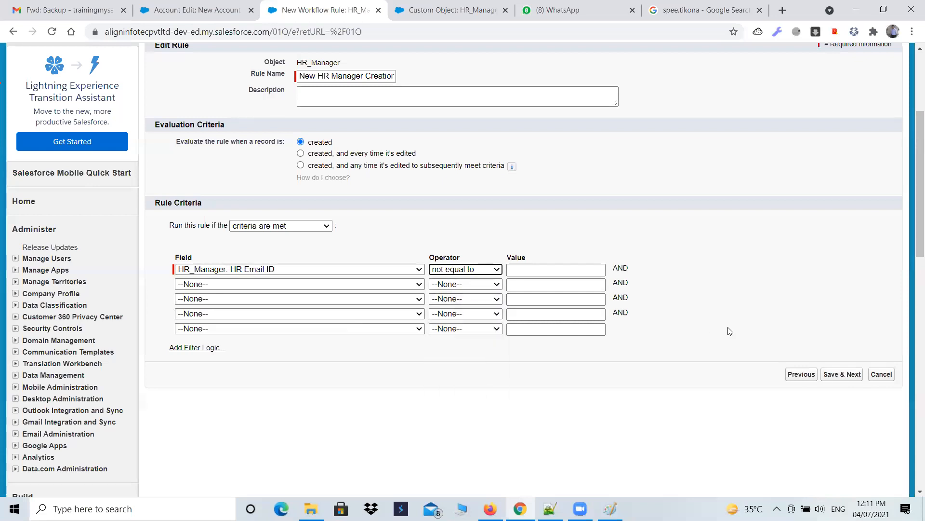
click(841, 374)
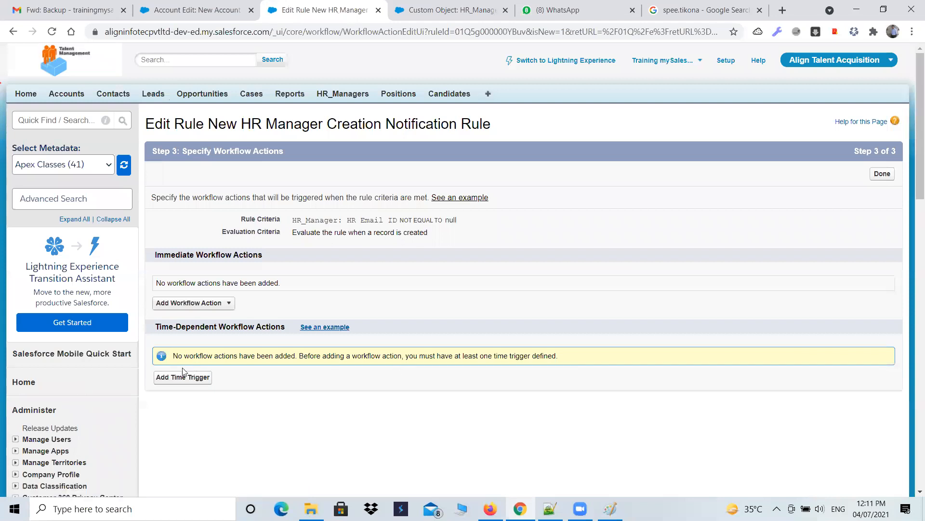
Step: Add a time trigger of 1 Hours After HR_Manager: Record Creation minus 45
click(183, 375)
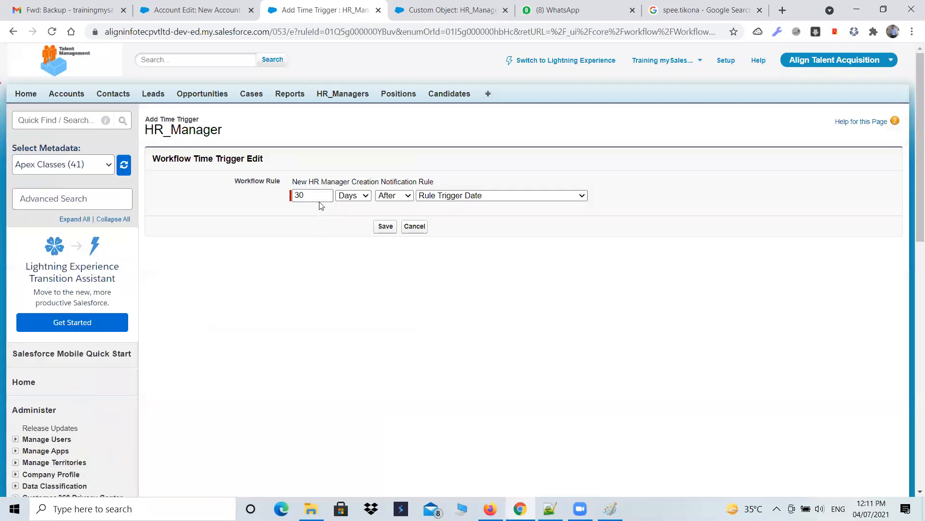
click(543, 198)
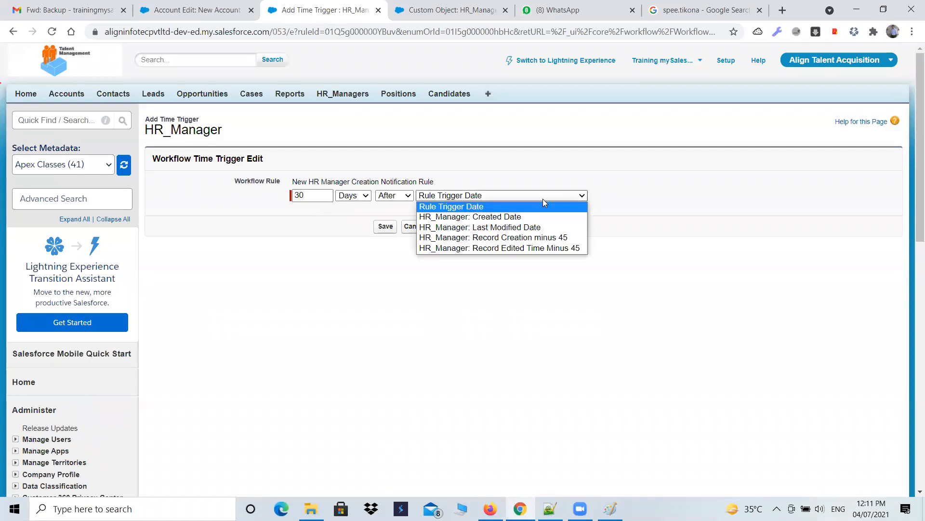
click(535, 237)
click(314, 197)
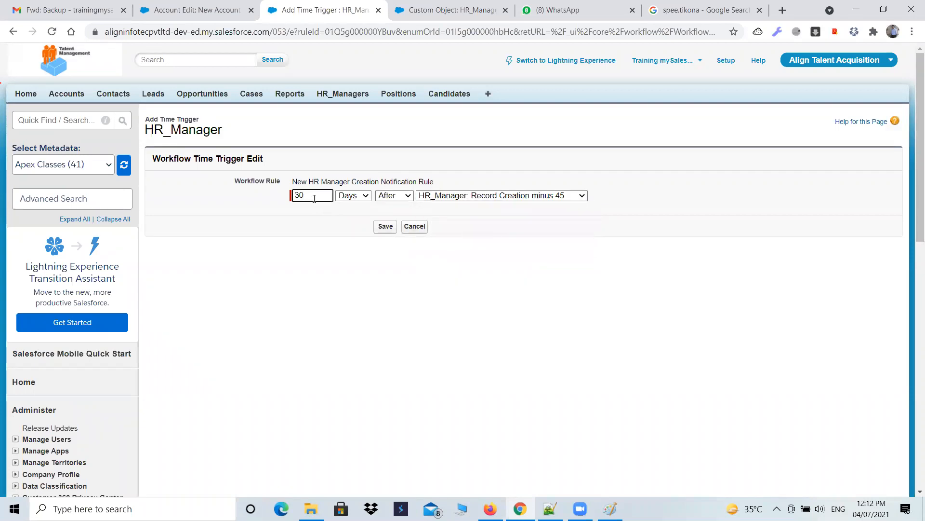
click(364, 197)
click(361, 206)
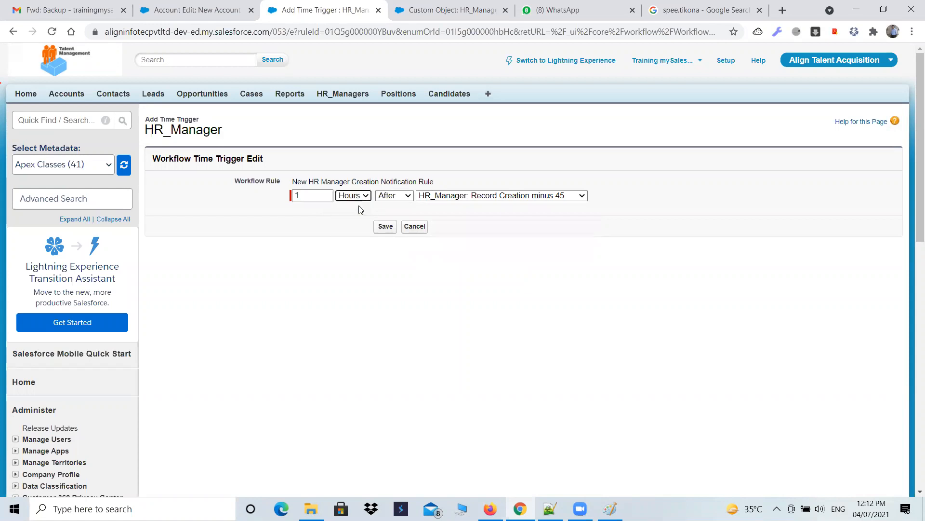
click(408, 195)
click(390, 217)
click(416, 230)
click(432, 437)
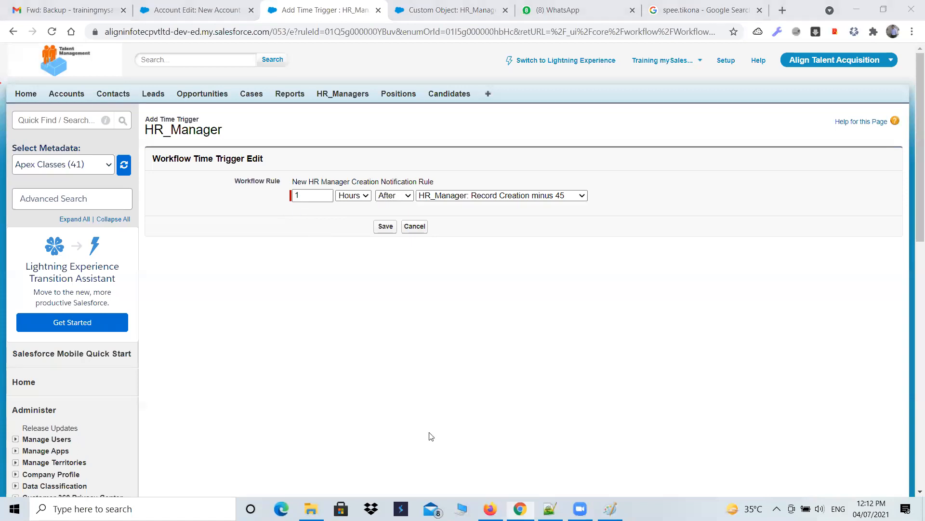
drag(291, 211, 411, 215)
mouse_move(317, 254)
mouse_down()
mouse_move(331, 271)
mouse_move(310, 264)
mouse_up()
mouse_move(366, 251)
mouse_down()
mouse_move(344, 263)
mouse_move(351, 284)
mouse_move(366, 252)
mouse_up()
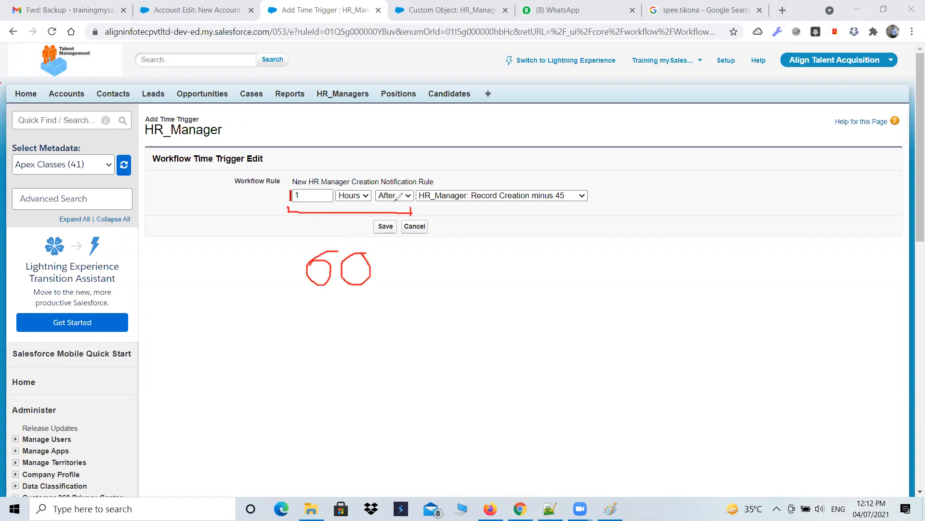
mouse_move(389, 272)
mouse_down()
mouse_move(447, 263)
mouse_move(443, 288)
mouse_up()
mouse_move(492, 251)
mouse_down()
mouse_move(464, 252)
mouse_move(493, 268)
mouse_move(458, 277)
mouse_up()
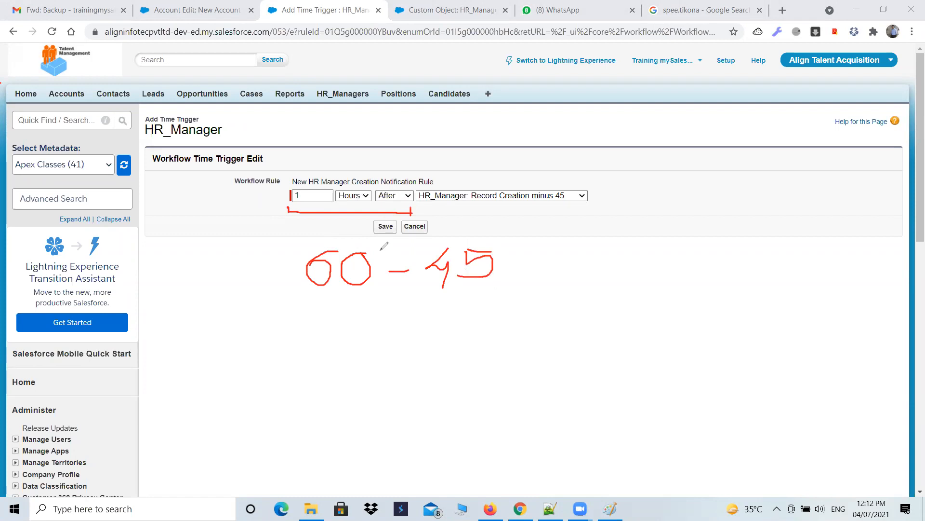
drag(376, 200, 341, 226)
drag(410, 212, 586, 223)
mouse_move(502, 269)
mouse_down()
mouse_move(529, 269)
mouse_move(524, 281)
mouse_up()
drag(566, 252, 564, 279)
mouse_move(620, 251)
mouse_down()
mouse_move(589, 251)
mouse_move(585, 266)
mouse_move(609, 276)
mouse_move(584, 282)
mouse_up()
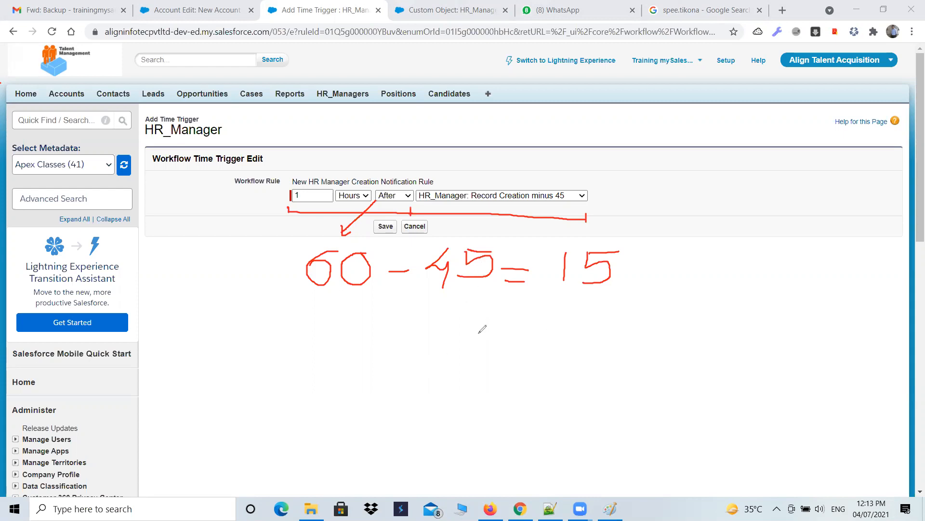
drag(302, 287, 602, 301)
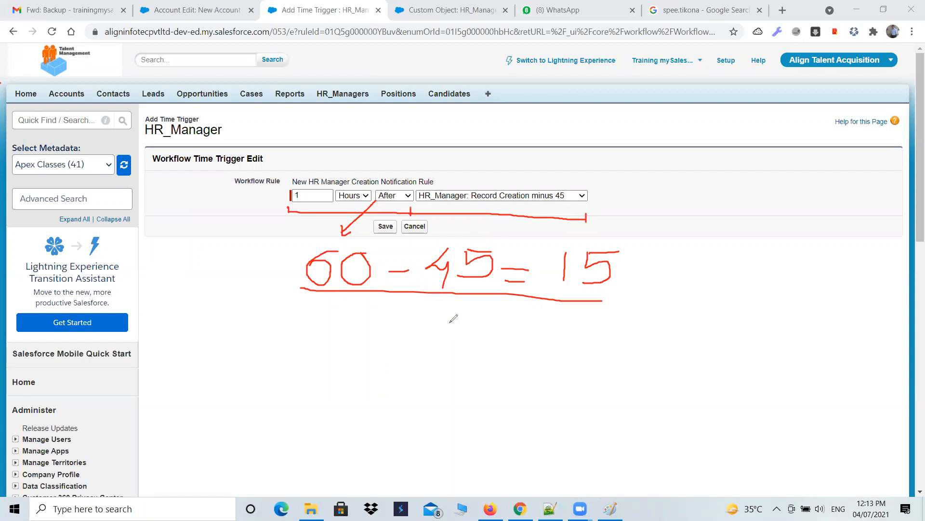
click(539, 91)
mouse_move(395, 230)
mouse_down()
mouse_move(355, 204)
mouse_move(385, 230)
mouse_move(341, 230)
mouse_move(429, 271)
mouse_move(258, 207)
mouse_move(469, 252)
mouse_move(480, 288)
mouse_move(587, 207)
mouse_move(589, 268)
mouse_move(597, 252)
mouse_up()
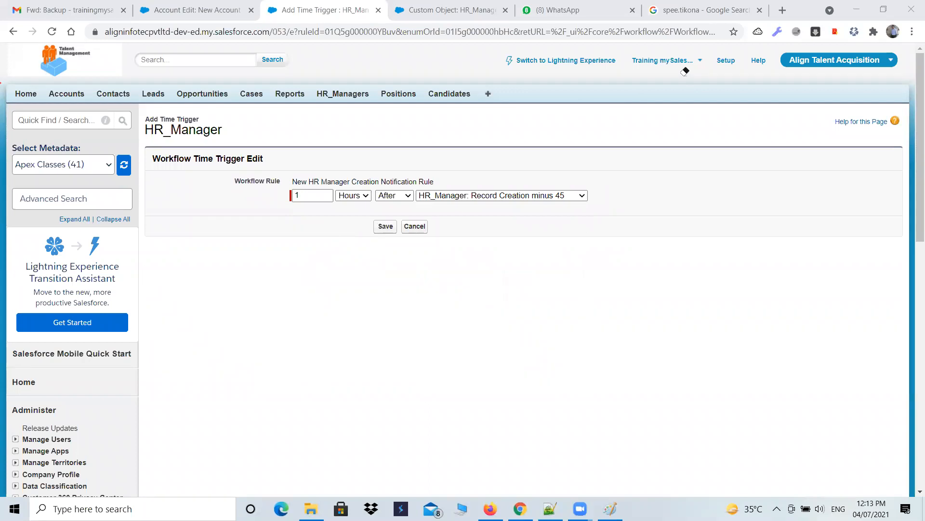
Step: Save the time trigger and start a new email alert as its workflow action
click(386, 226)
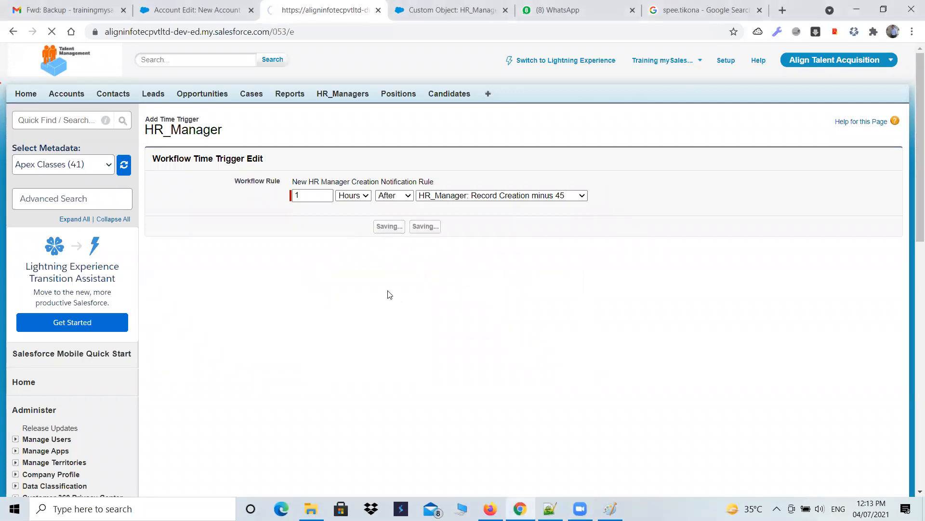
scroll(183, 369, down, 1)
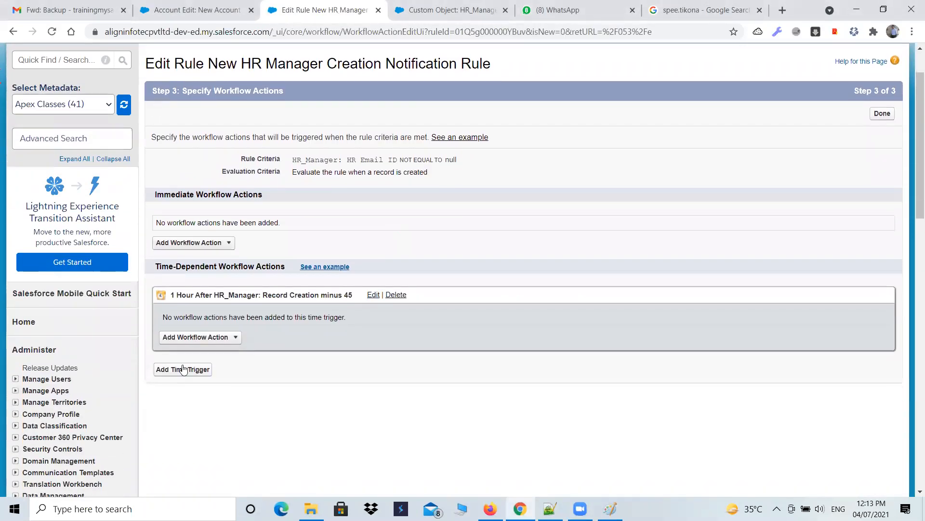
click(207, 342)
click(185, 363)
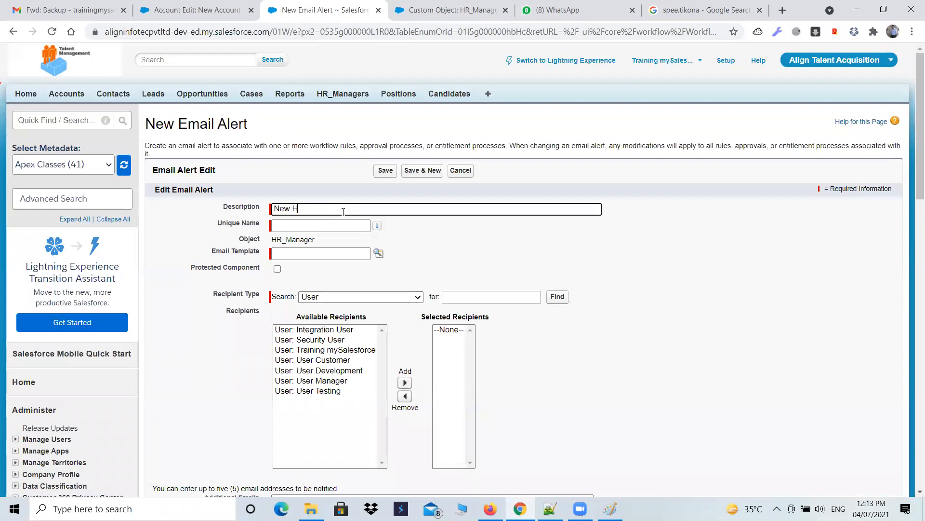
Step: Describe the alert as New HR Manager Creation Notification Alert and choose the New HR Manager Creation Notification Template
text(New HR Manager Creation Notification Alert)
key(Tab)
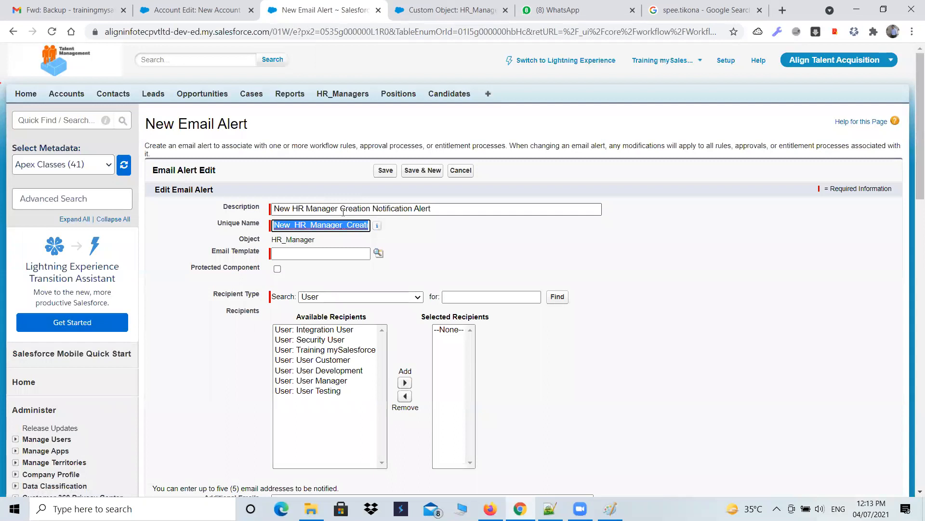
click(379, 253)
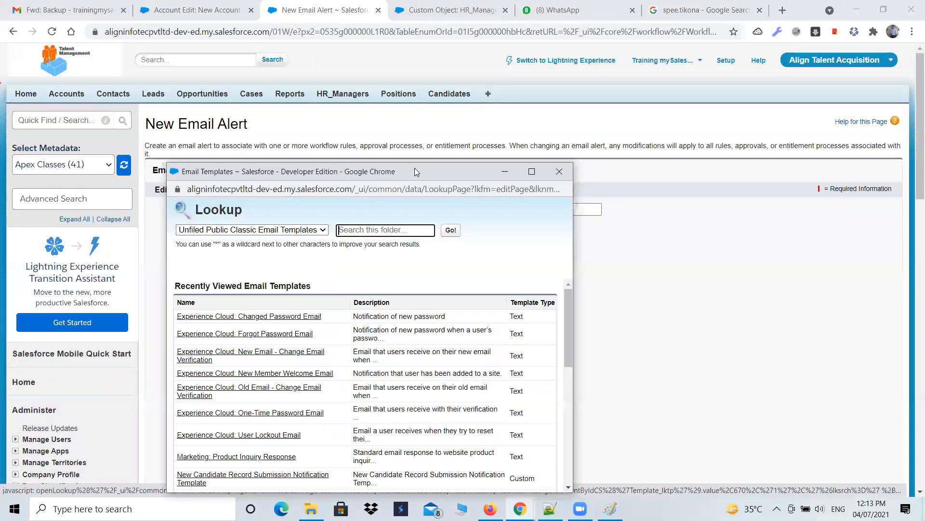
click(375, 119)
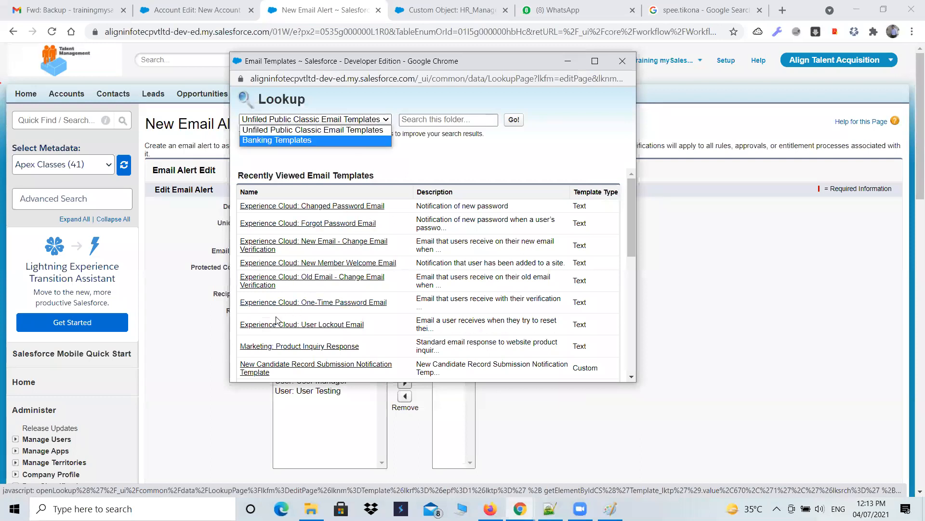
scroll(278, 320, down, 2)
scroll(279, 320, down, 1)
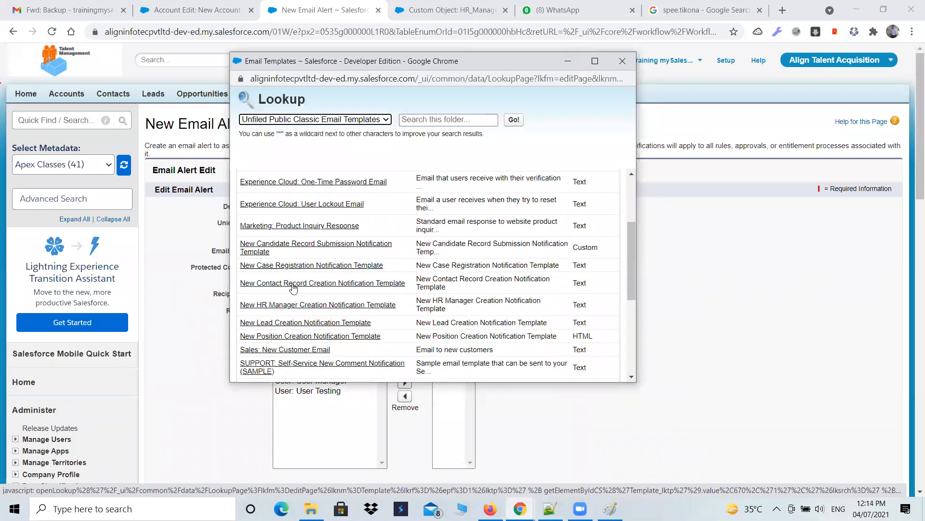
click(270, 305)
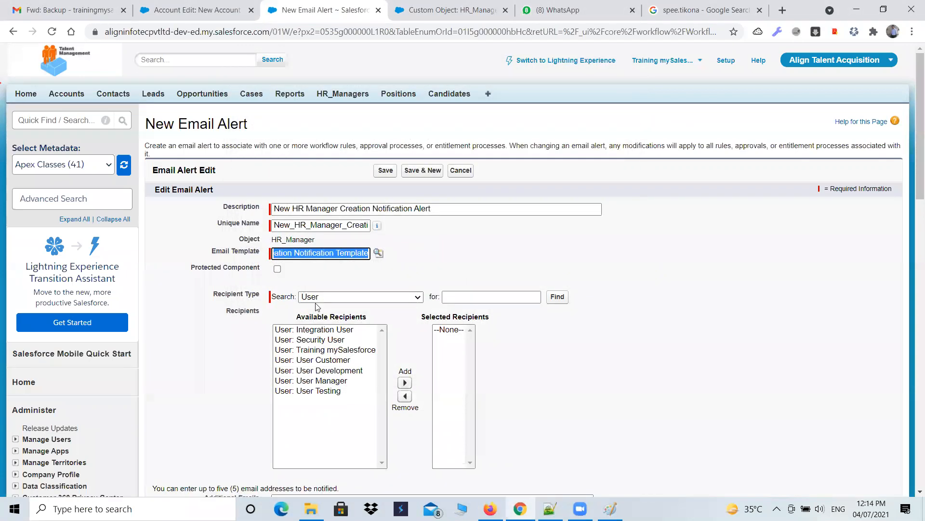
Step: Add the HR Email ID email field as the alert's recipient
click(383, 300)
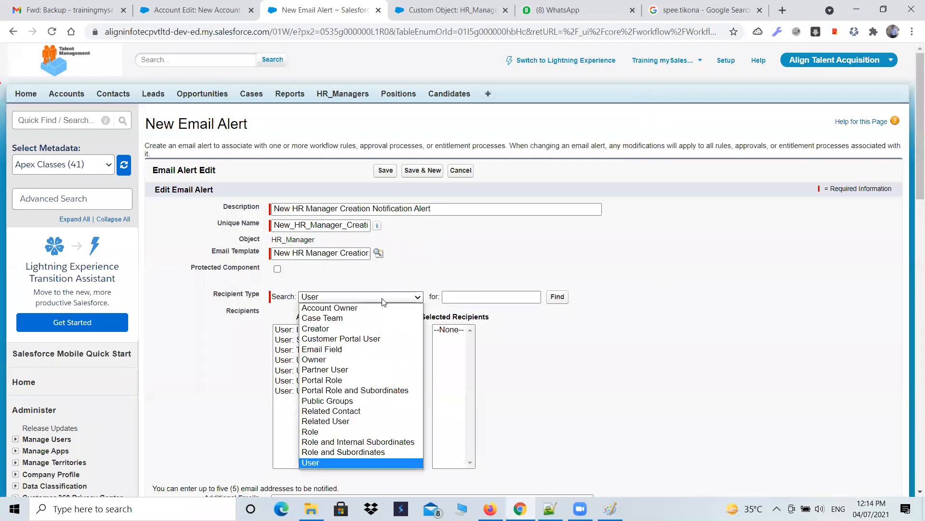
click(360, 349)
scroll(681, 337, down, 1)
click(333, 269)
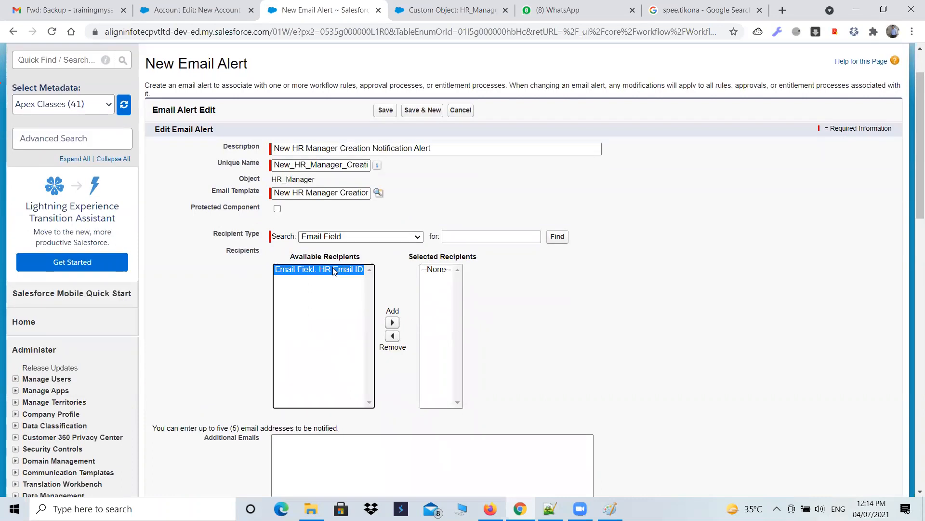
click(392, 322)
scroll(509, 288, down, 2)
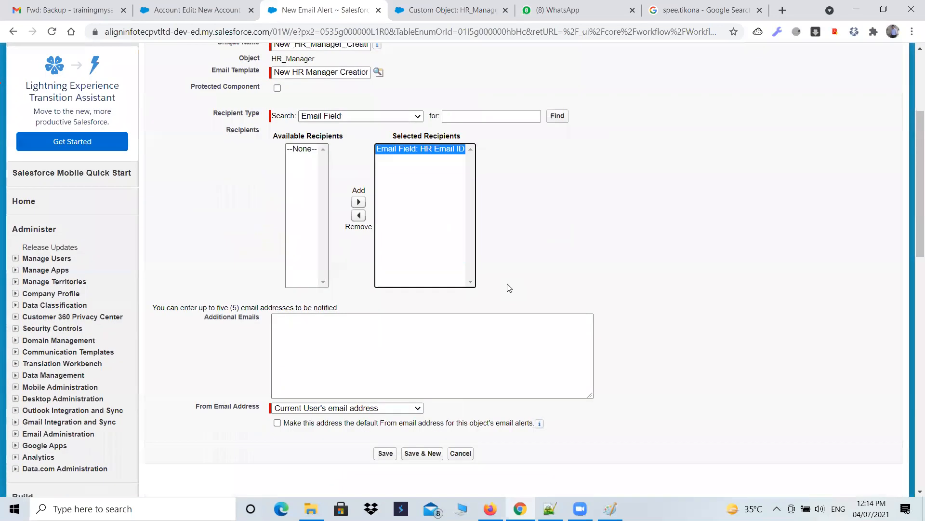
Step: Save the new email alert
click(297, 317)
scroll(553, 317, down, 3)
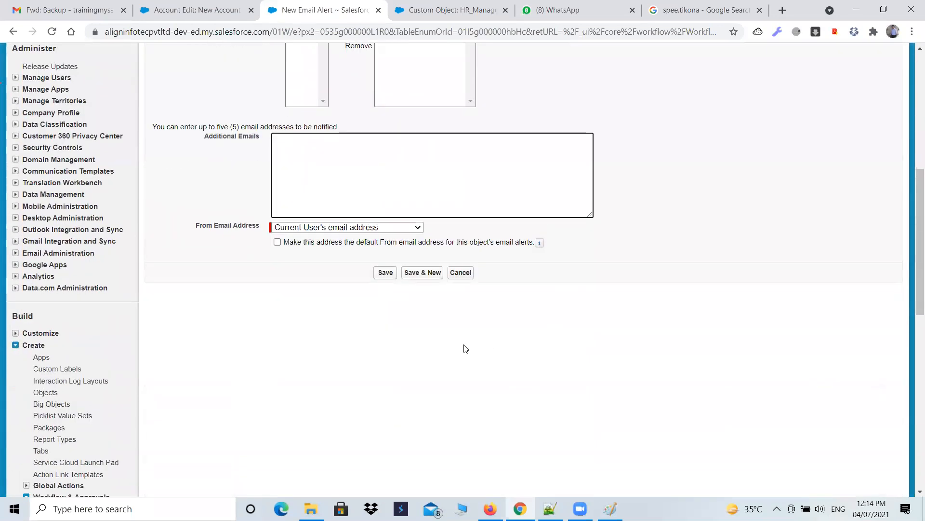
click(386, 273)
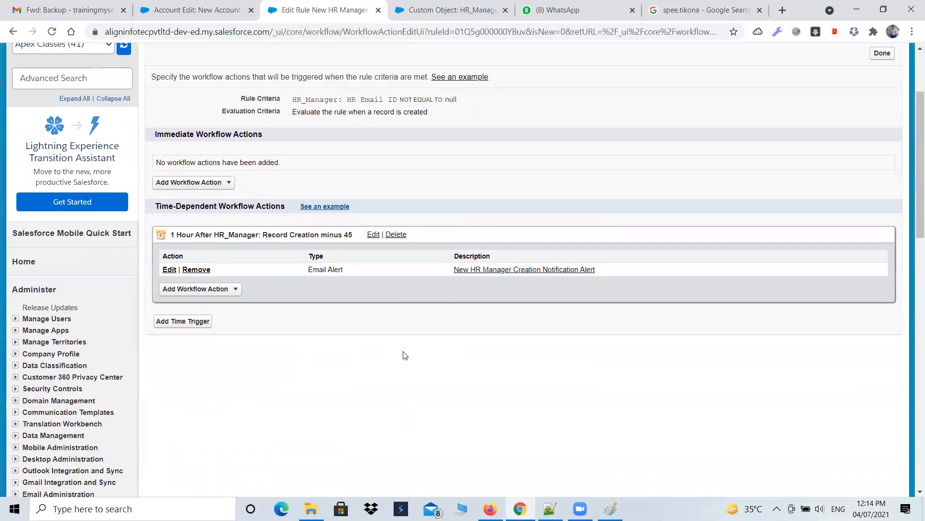
Step: Finish adding workflow actions and activate the New HR Manager Creation Notification Rule
scroll(289, 354, up, 2)
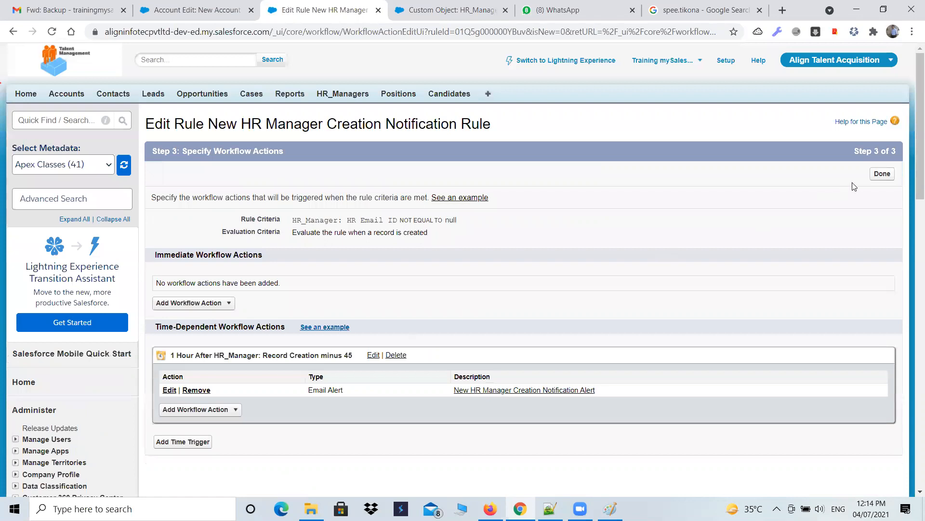
click(886, 177)
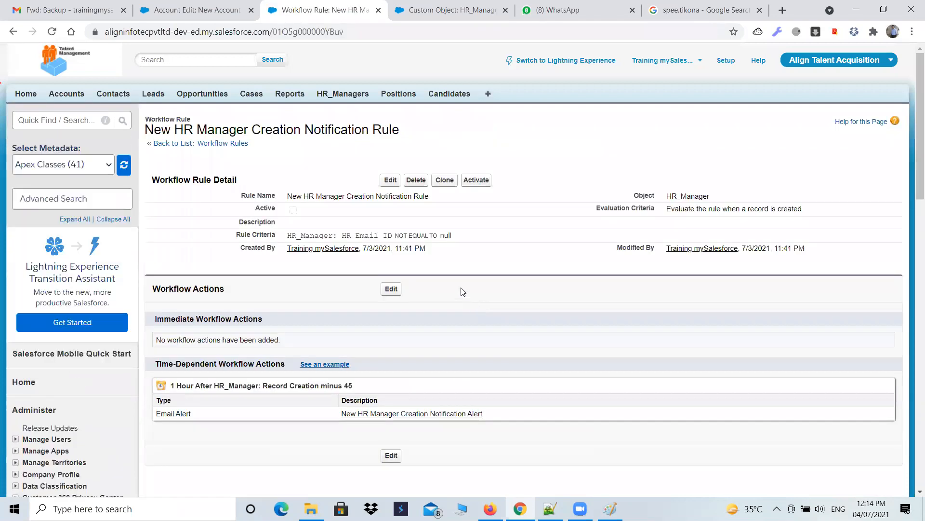
click(477, 181)
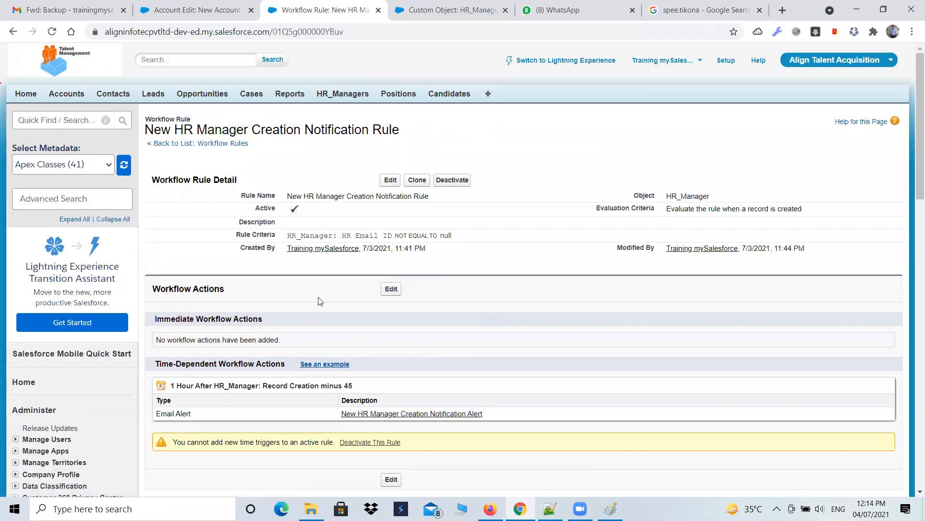
Step: Close the unused New Account edit tab
click(210, 16)
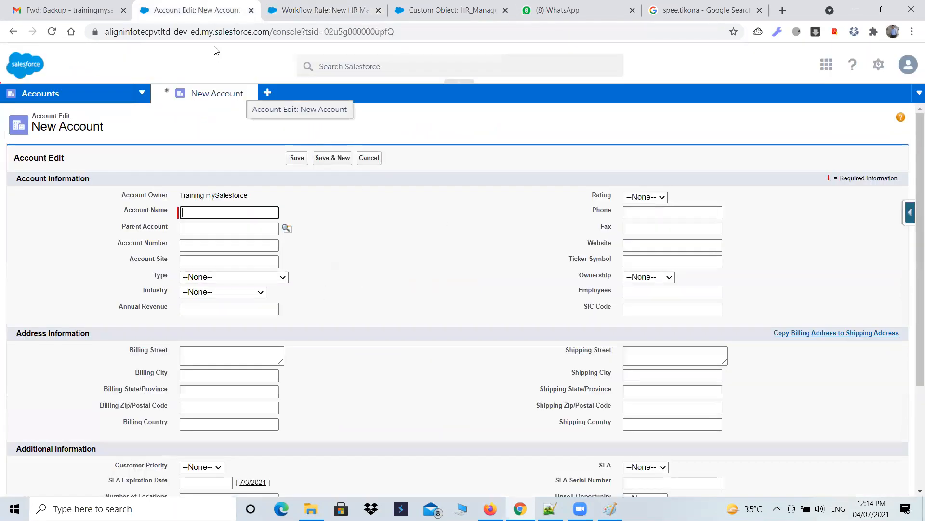
click(250, 10)
click(533, 124)
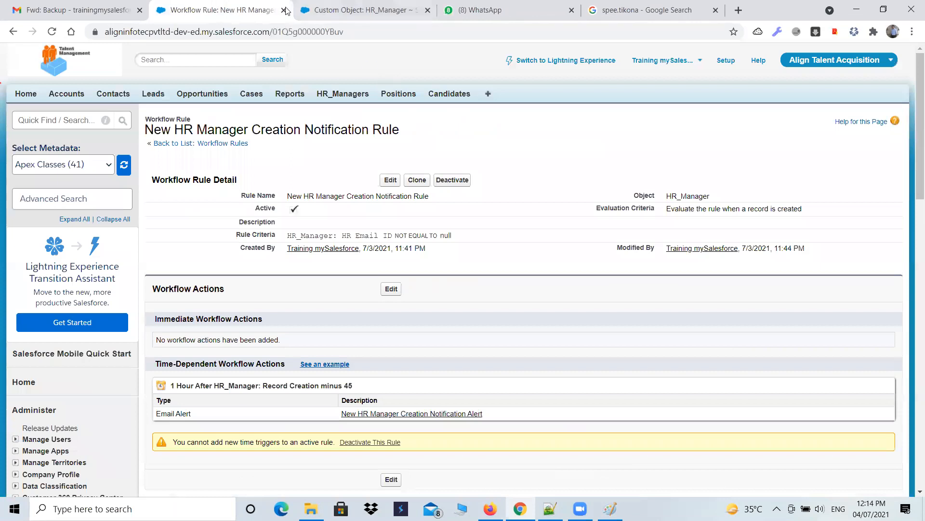
Step: Start a new HR_Manager record named 15 mins testing with location Agra and enter a contact number
click(338, 94)
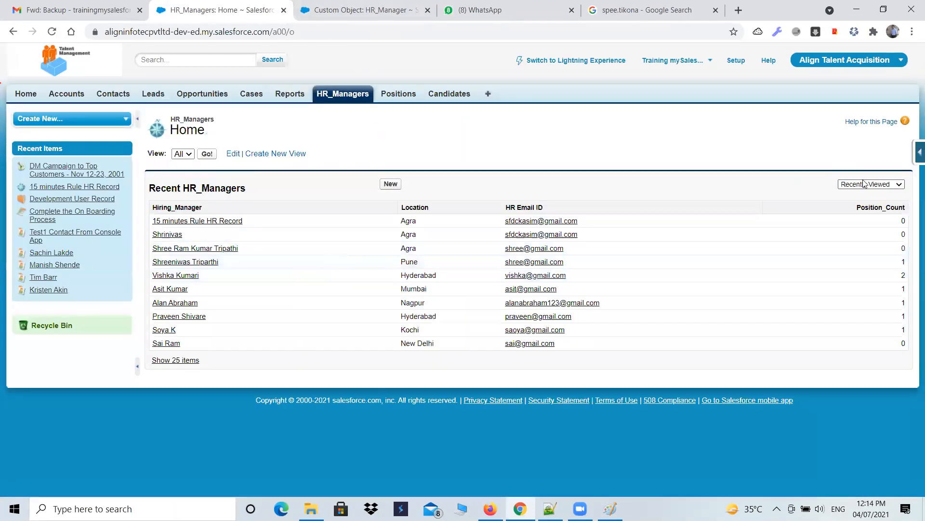
click(388, 184)
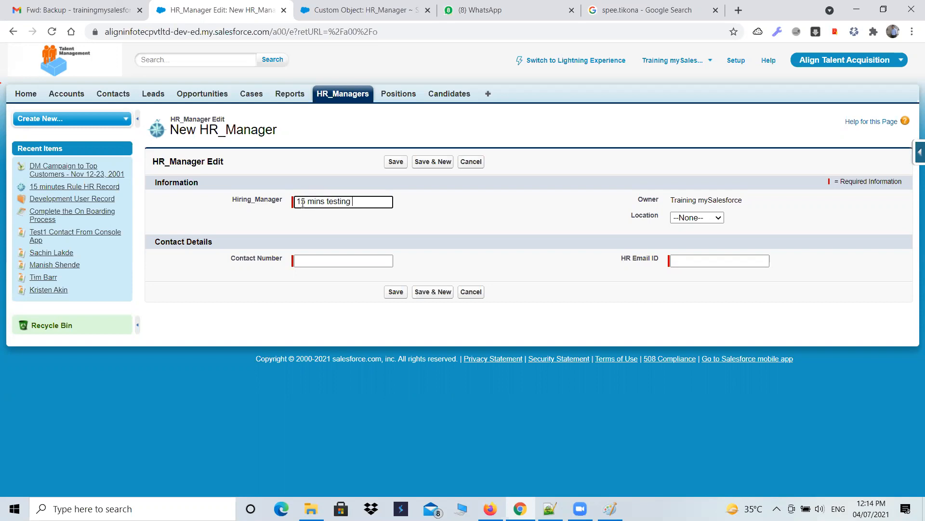
click(689, 219)
click(687, 243)
click(349, 260)
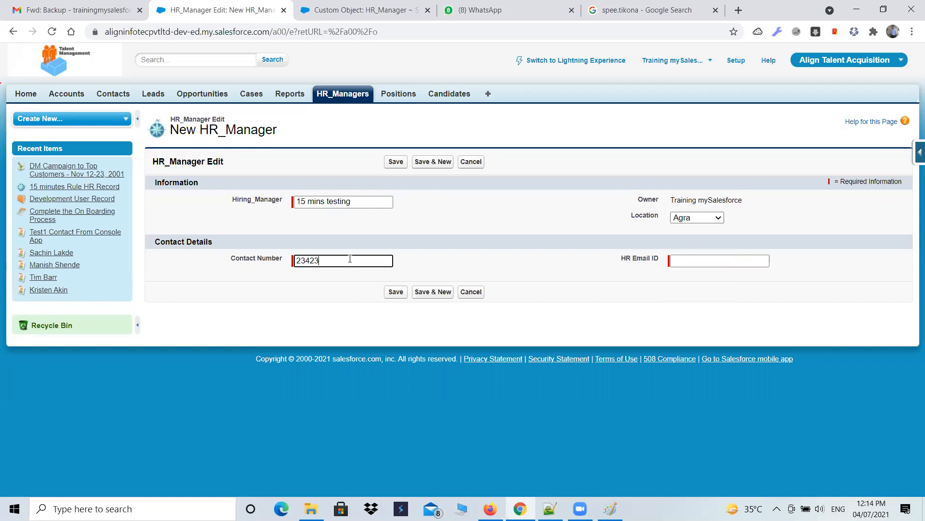
Step: Fill in the HR email ID with the account's e-mail address and save the HR_Manager record
click(683, 260)
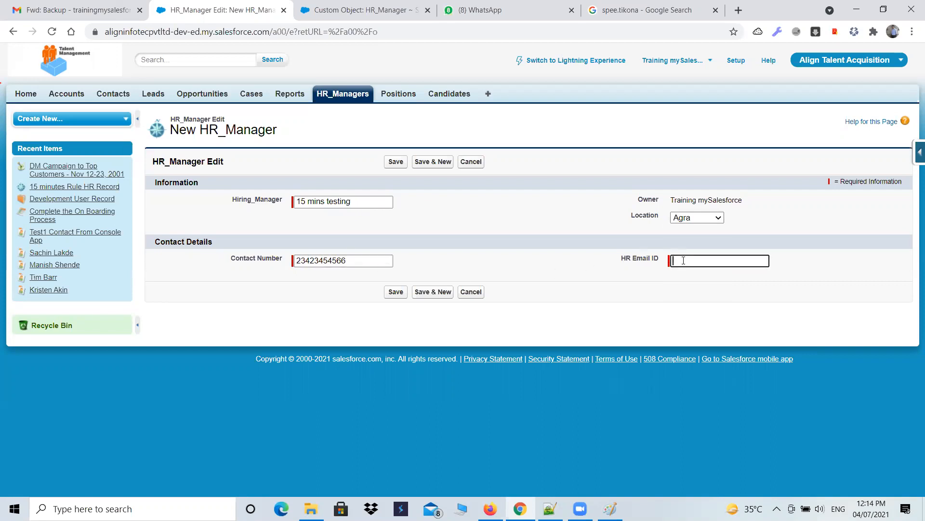
click(396, 291)
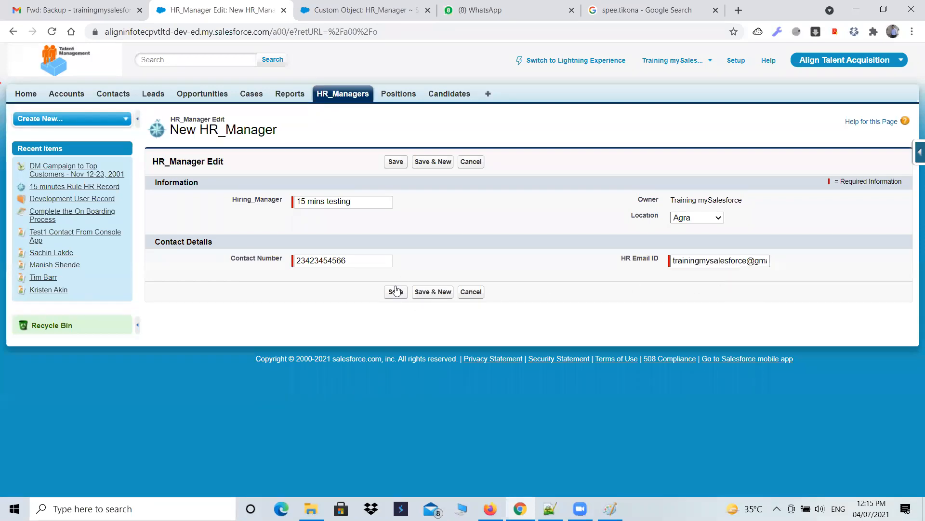
click(394, 292)
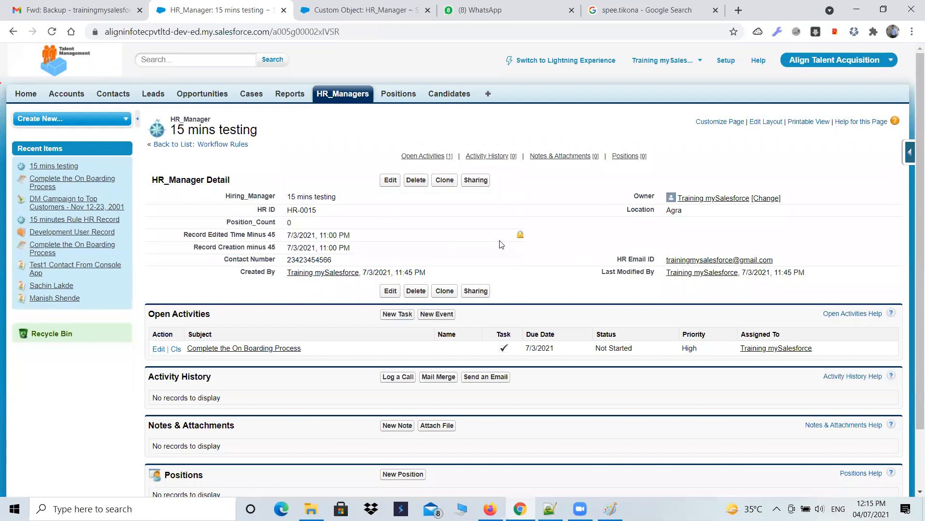
Step: Check the Gmail inbox for the notification email, then return to the HR_Manager record
click(68, 14)
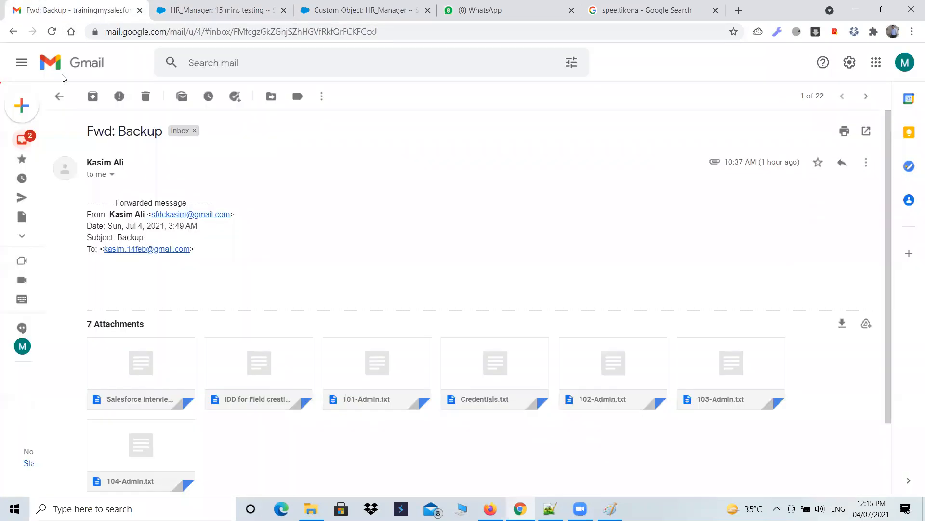
click(59, 96)
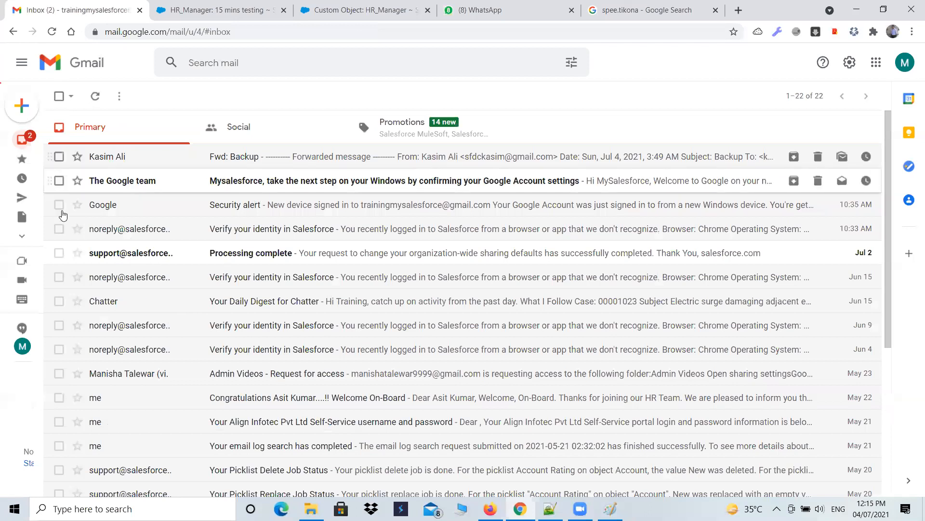
click(51, 31)
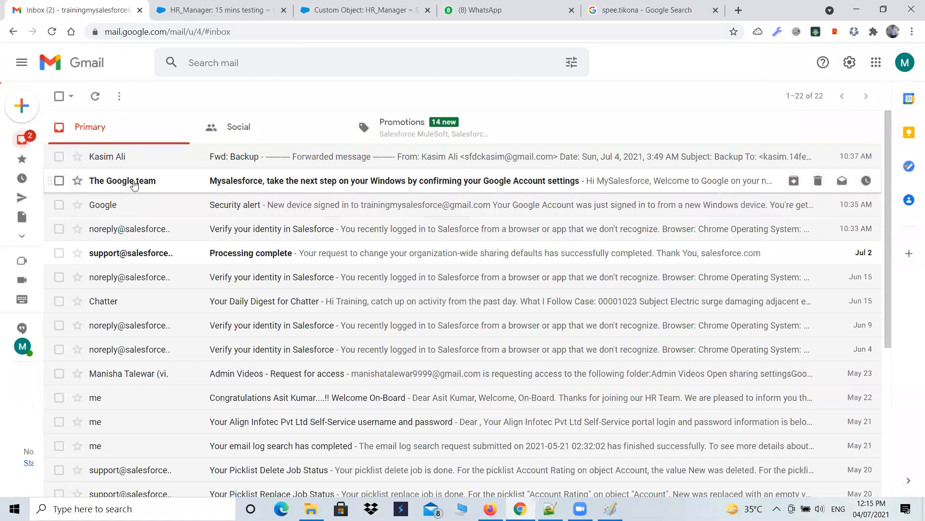
mouse_move(137, 184)
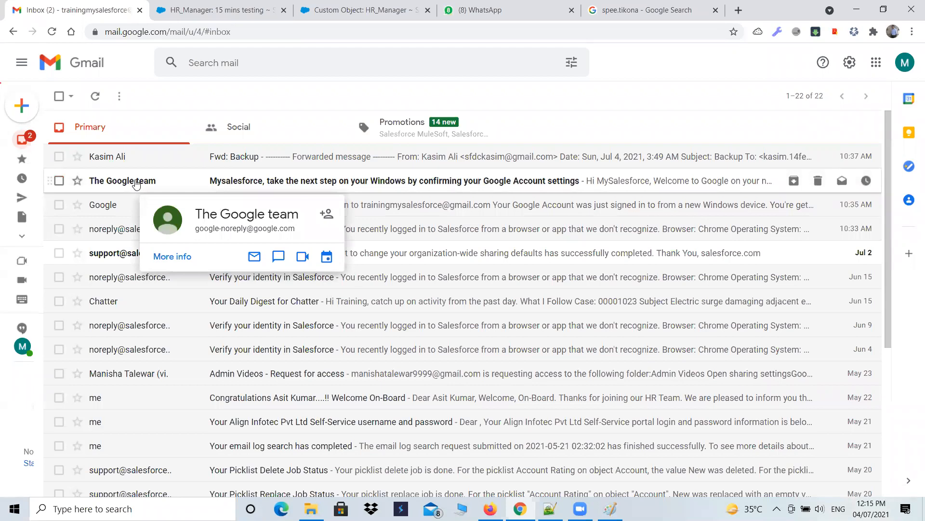
click(245, 9)
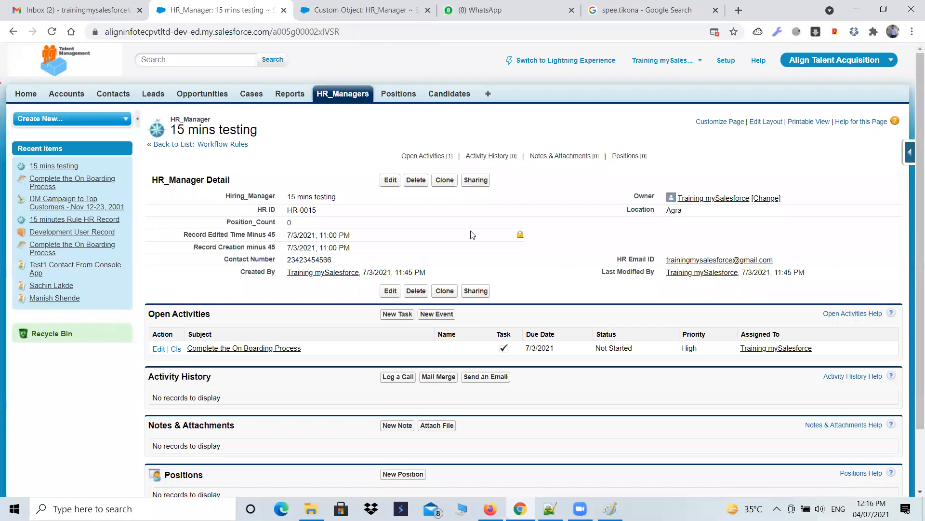
Step: Open Process Builder from the Workflow & Approvals section of Setup
click(42, 337)
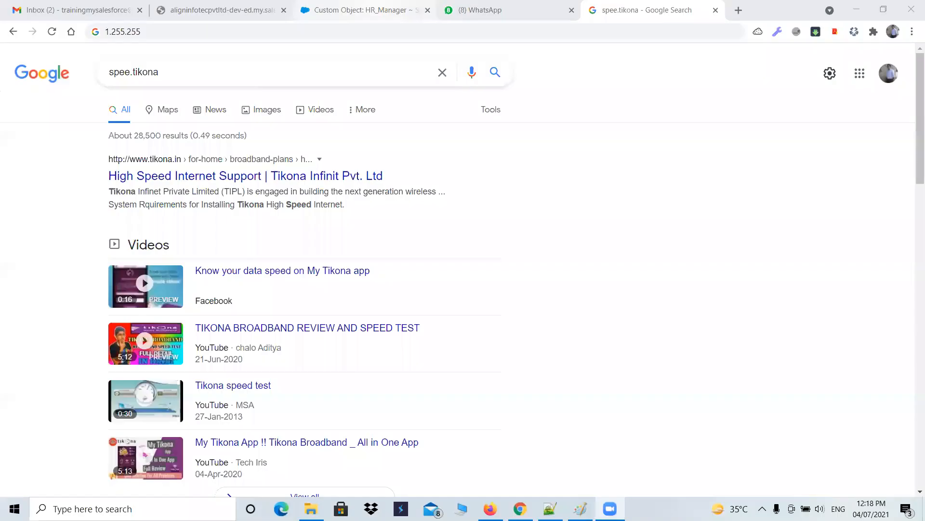
click(266, 7)
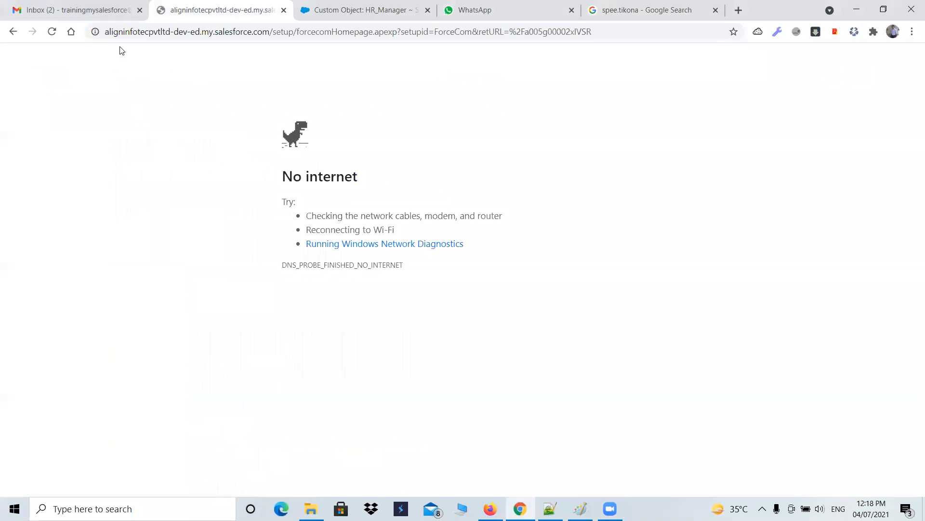
click(52, 31)
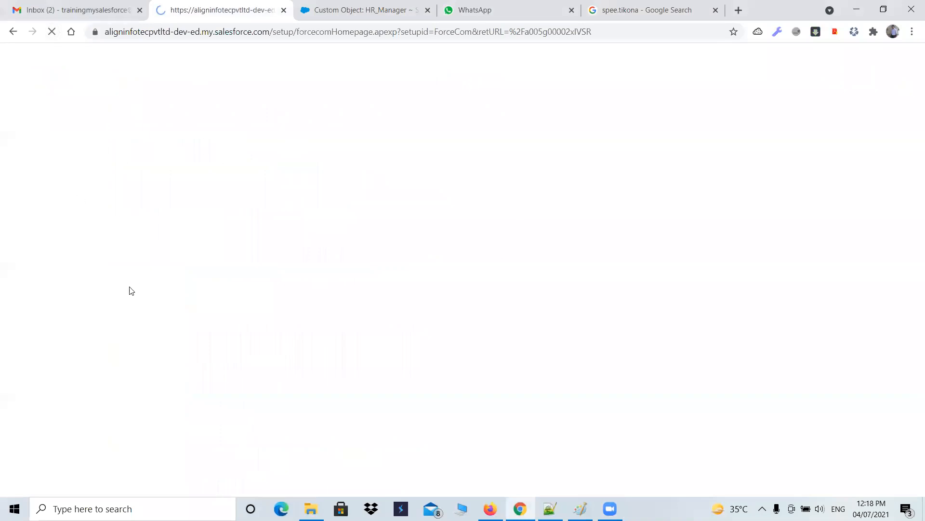
scroll(97, 342, down, 3)
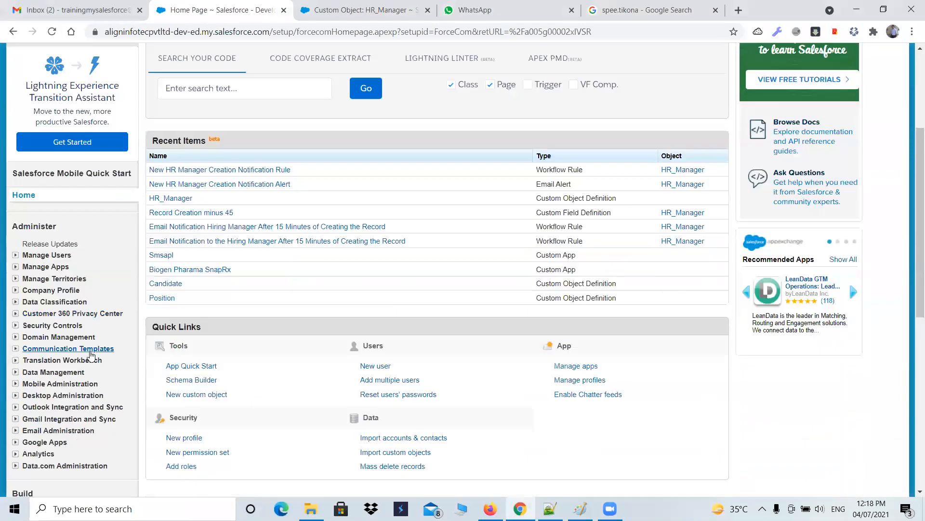
scroll(90, 355, down, 8)
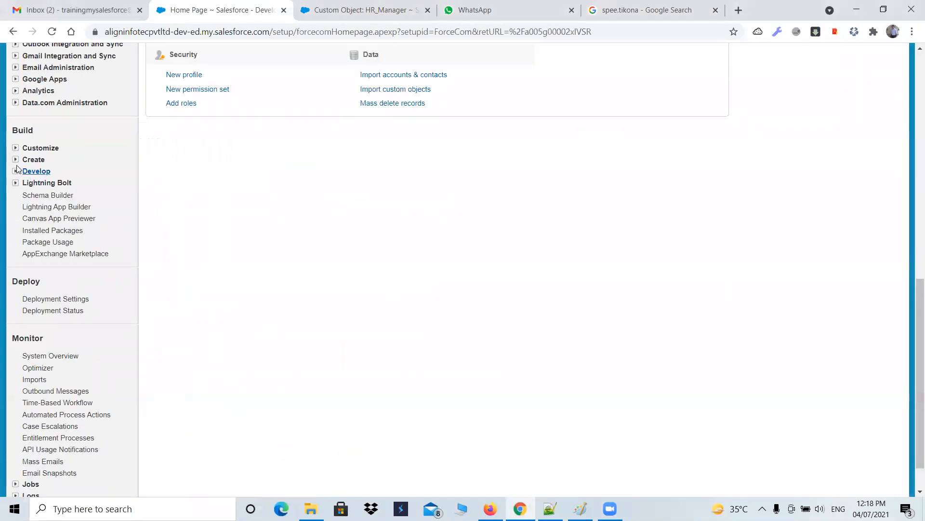
click(16, 160)
click(26, 311)
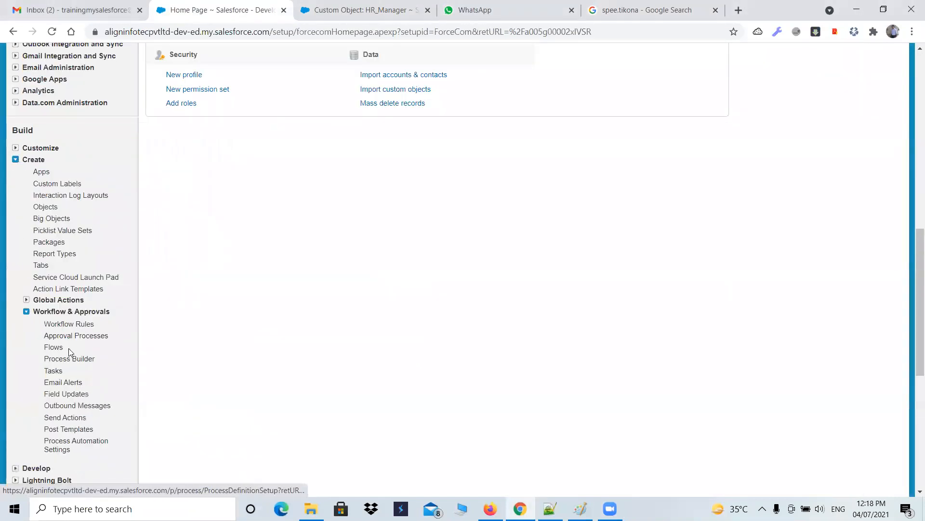
click(65, 359)
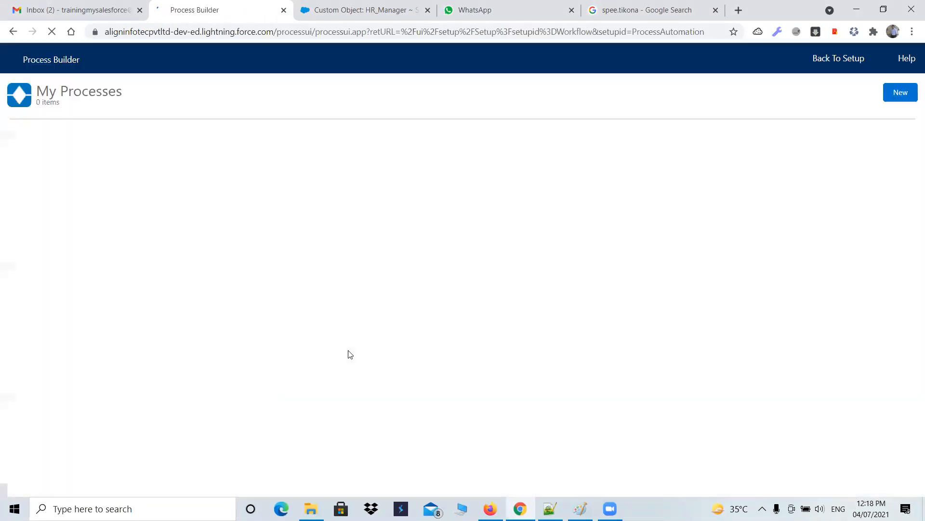
Step: Create a new process named 15 minutes Rule that starts when a record changes
click(897, 93)
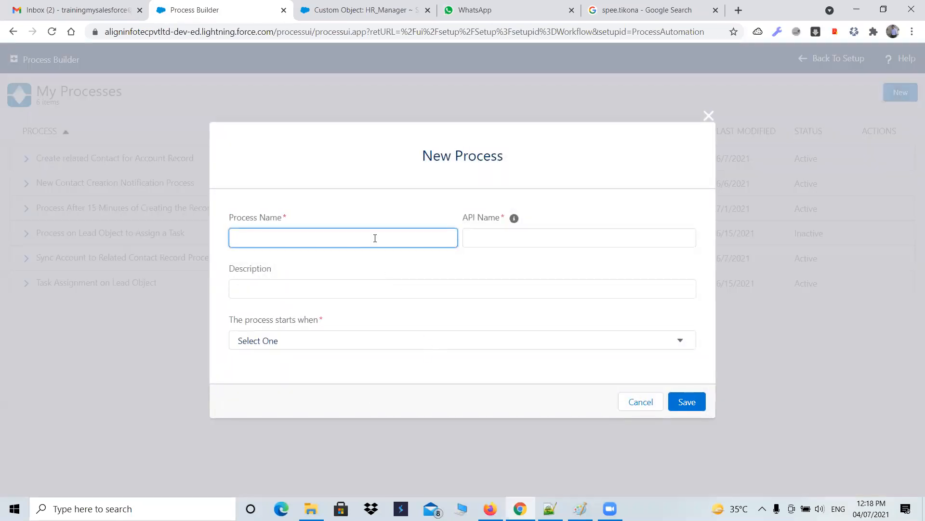
text(!5)
key(BackSpace)
key(BackSpace)
text(14)
text( minut)
text(es Rules)
key(BackSpace)
key(Tab)
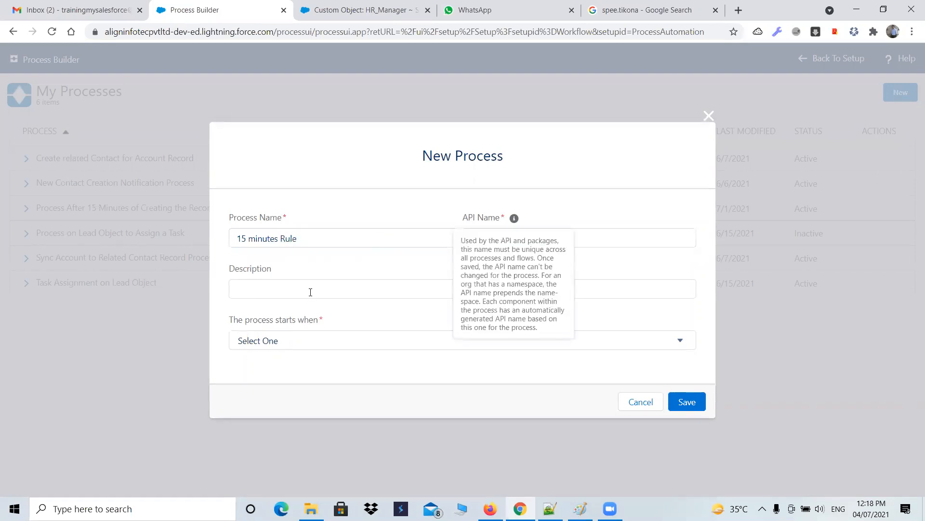
click(311, 291)
click(644, 341)
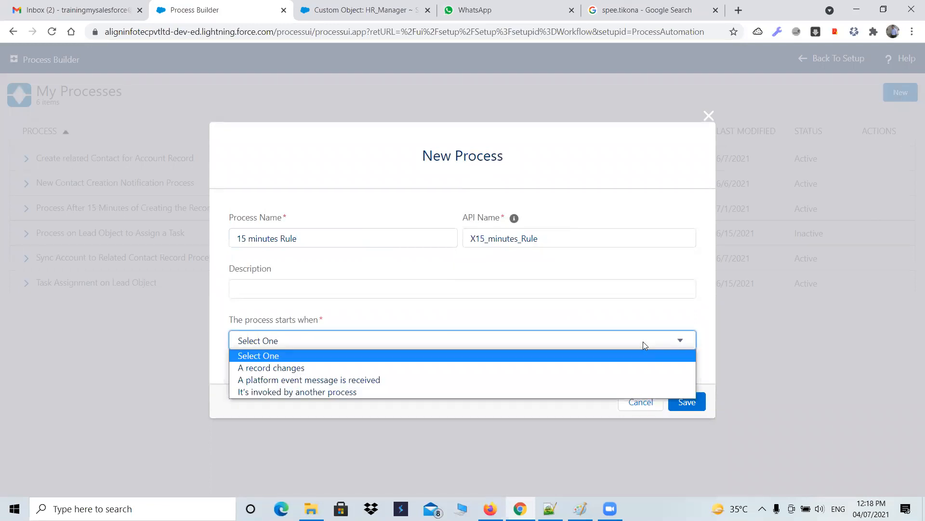
click(433, 371)
click(687, 401)
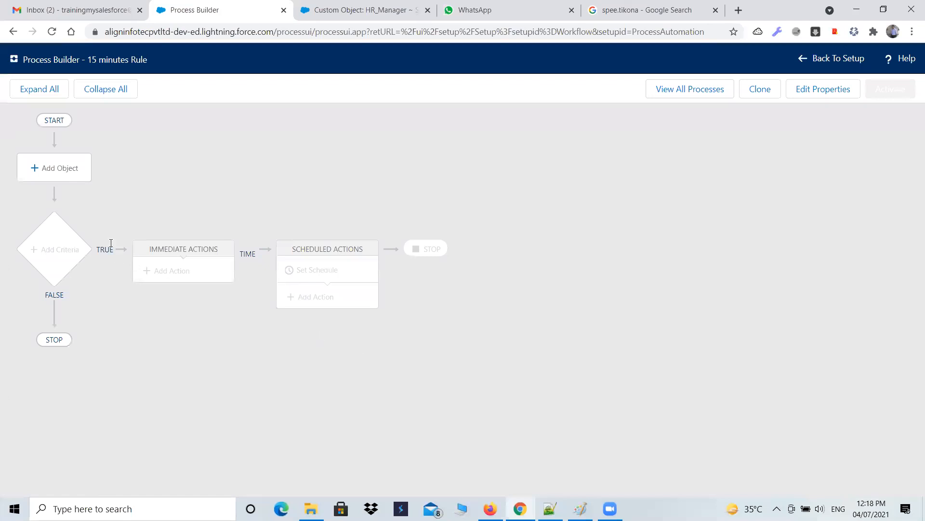
Step: Set the process object to HR_Manager and save it
click(70, 182)
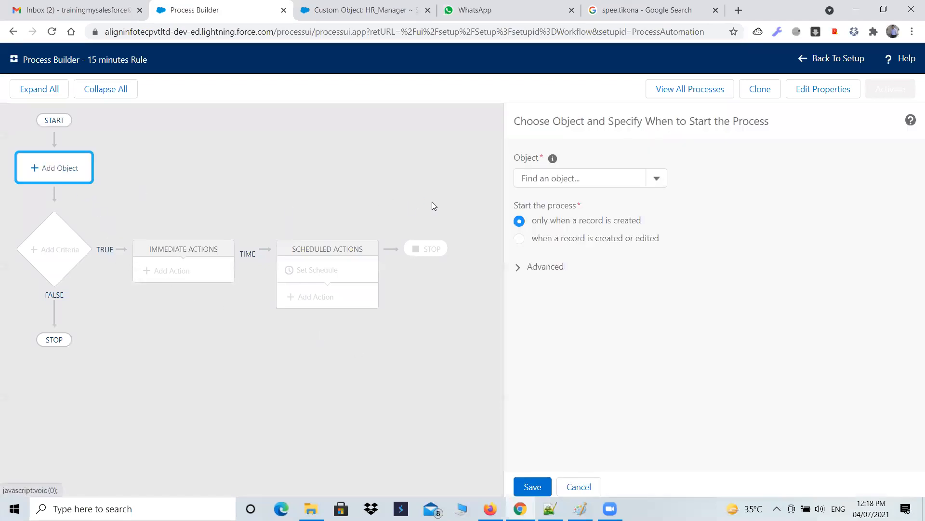
click(543, 182)
text(h)
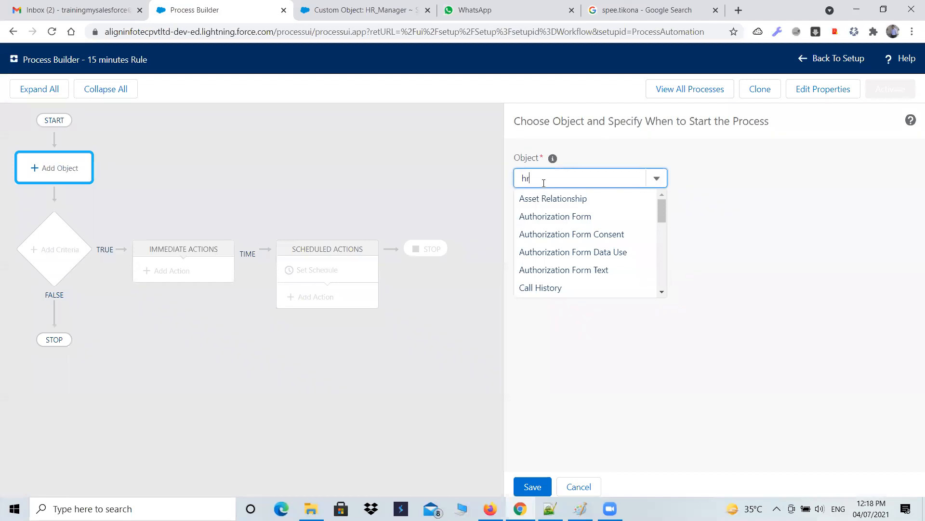
text(r)
click(543, 199)
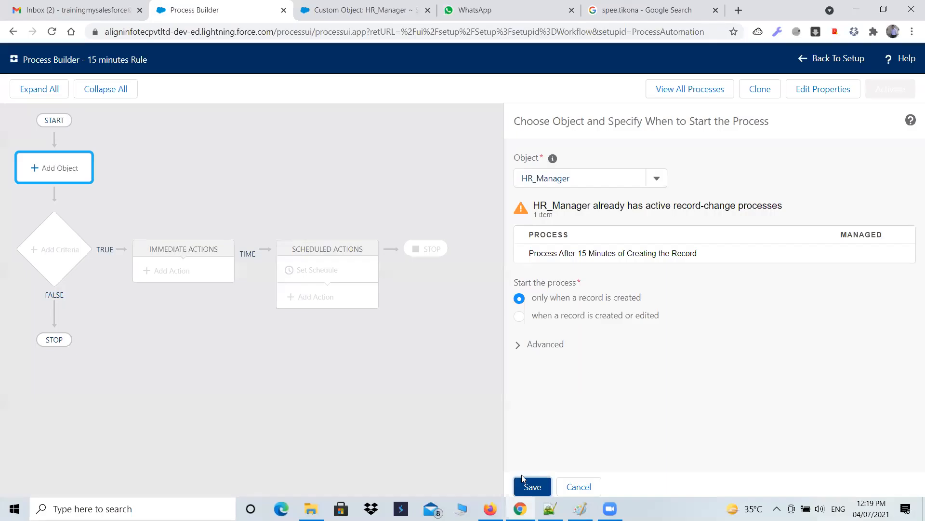
click(515, 483)
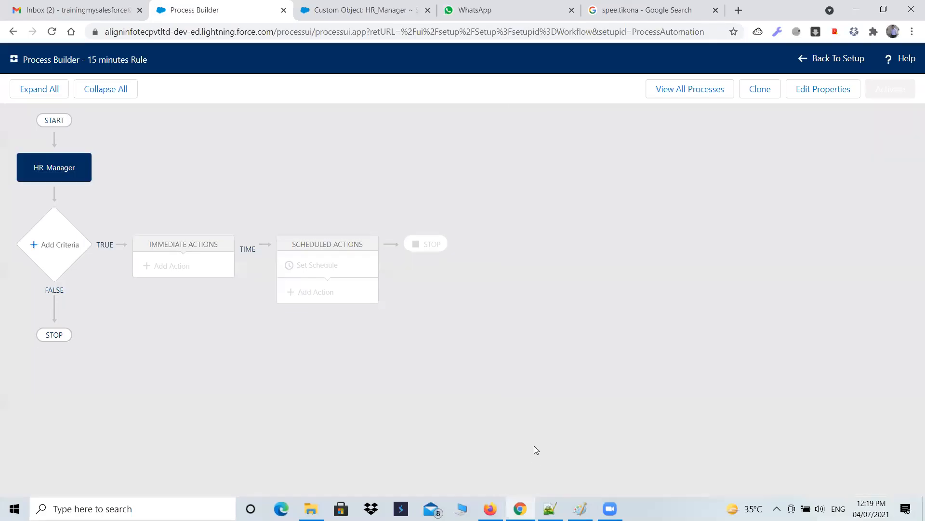
Step: Add a criteria node to the process and name it Check the Email
click(64, 244)
click(499, 177)
text(Email Id)
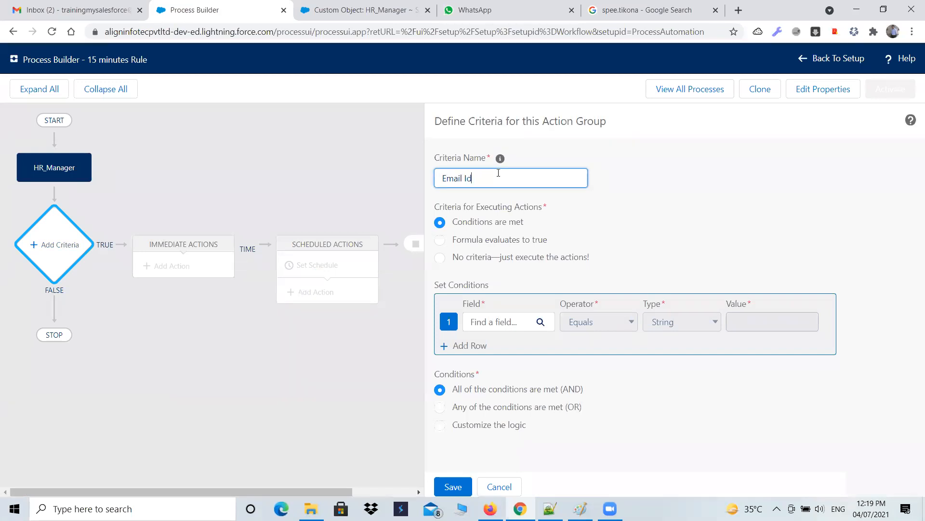
text( shoul)
key(BackSpace)
key(BackSpace)
key(BackSpace)
key(BackSpace)
key(BackSpace)
key(BackSpace)
key(BackSpace)
key(BackSpace)
key(BackSpace)
key(BackSpace)
key(BackSpace)
key(BackSpace)
key(BackSpace)
text(Check the Emai)
Step: Choose HR Email ID as the field for the first condition
click(524, 321)
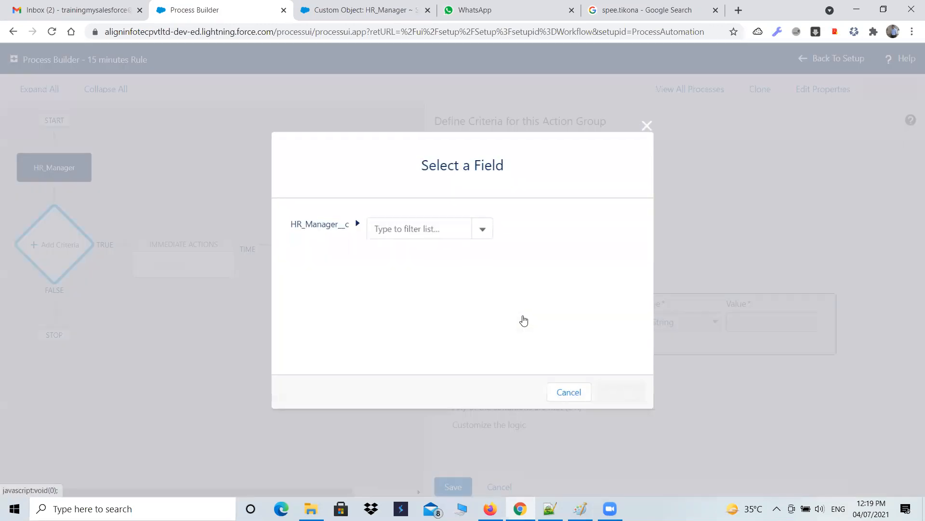
text(emai)
click(426, 252)
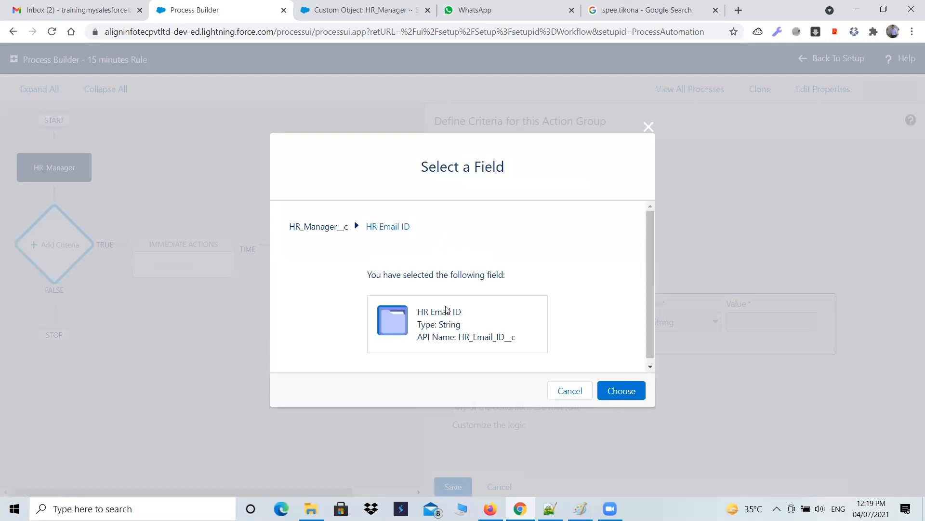
click(621, 389)
Step: Set the condition to Does not equal a Global Constant of $GlobalConstant.Null and save the criteria
click(630, 323)
click(583, 349)
click(702, 324)
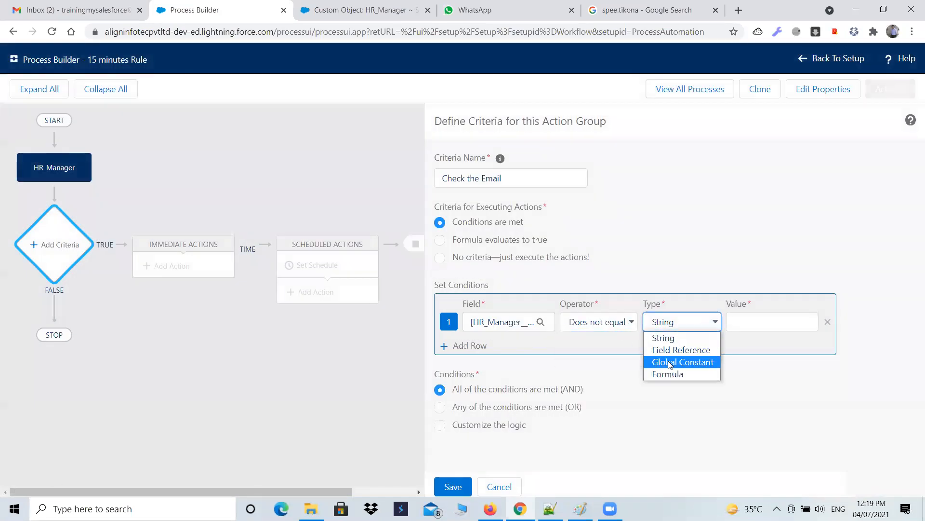
click(671, 362)
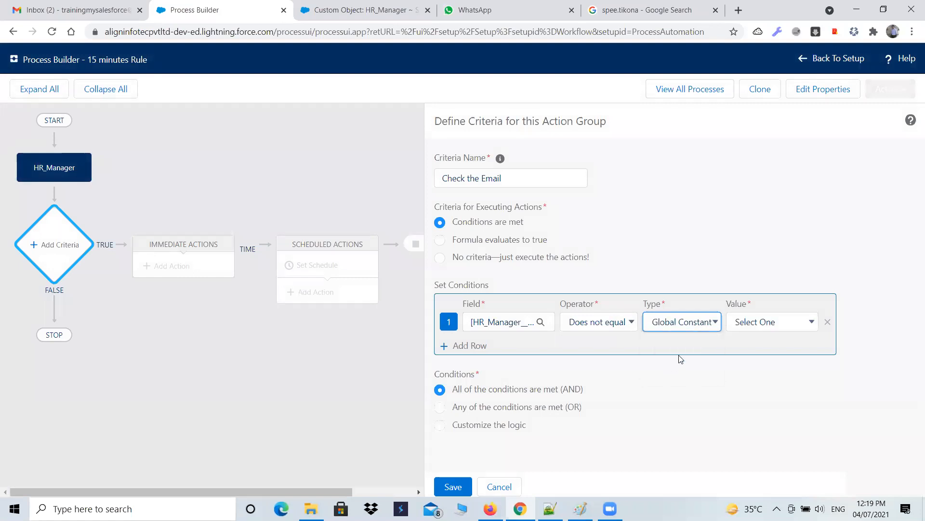
click(792, 319)
click(768, 354)
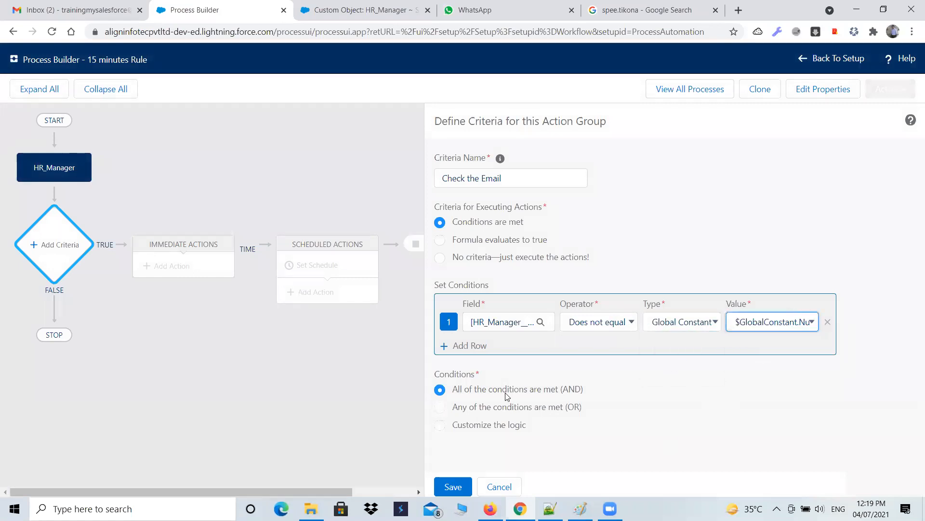
click(453, 486)
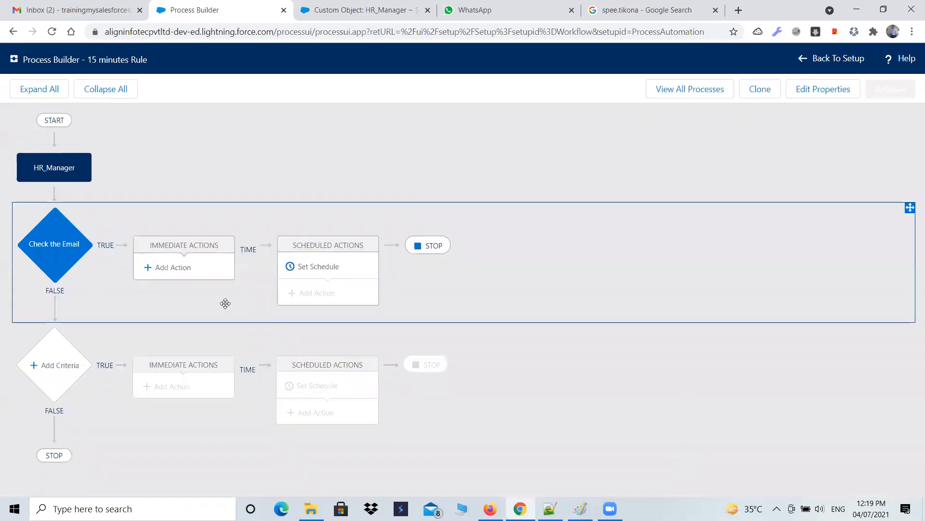
Step: Schedule actions for 1 Hours After Record_Creation_minus_45__c and save the schedule
click(310, 270)
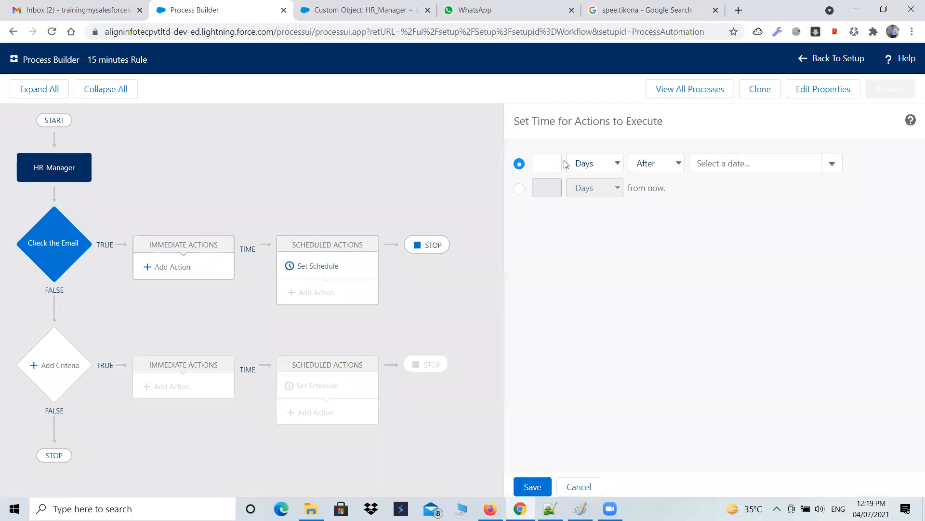
click(614, 166)
click(598, 191)
click(541, 159)
text(1)
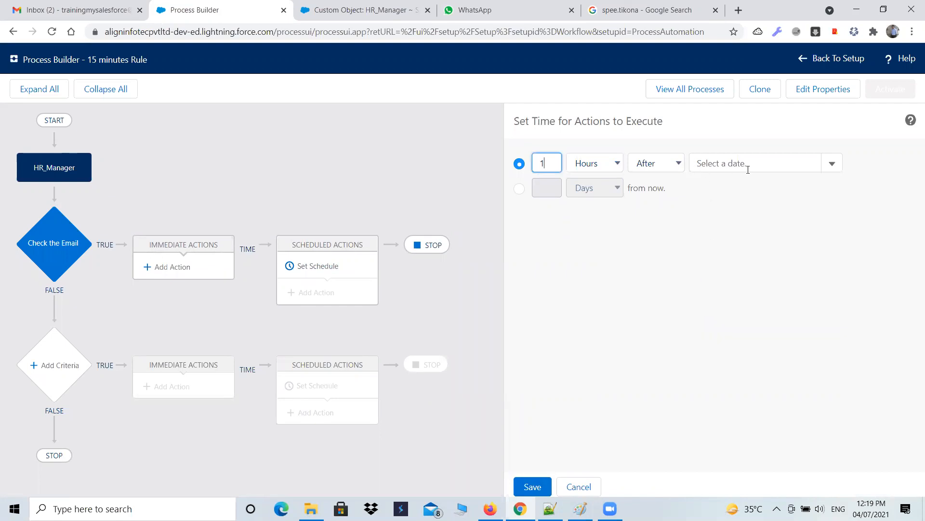
click(831, 166)
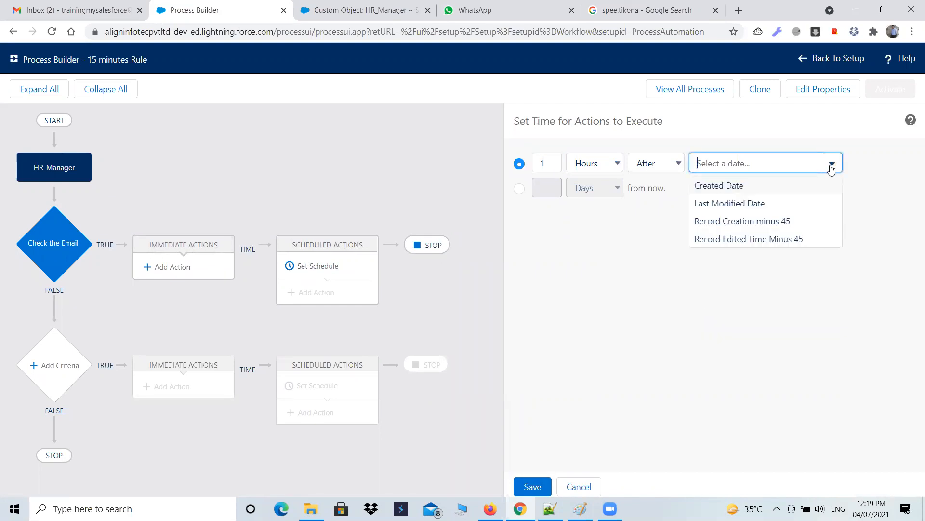
click(754, 222)
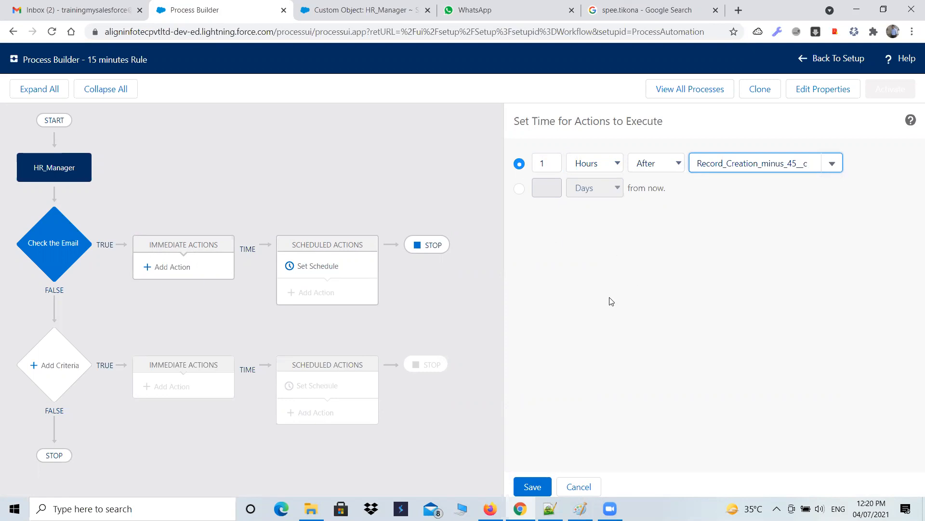
click(572, 460)
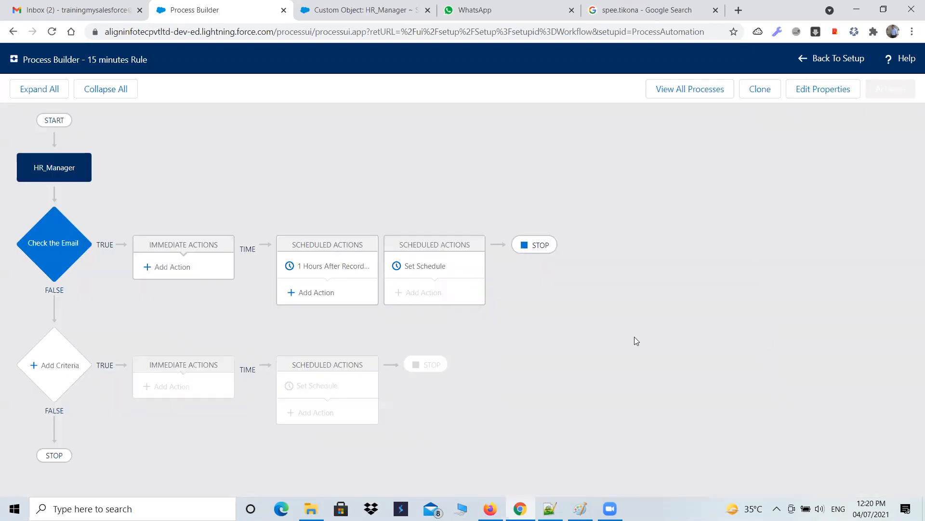
Step: Add a scheduled Email Alerts action named send the email
click(310, 295)
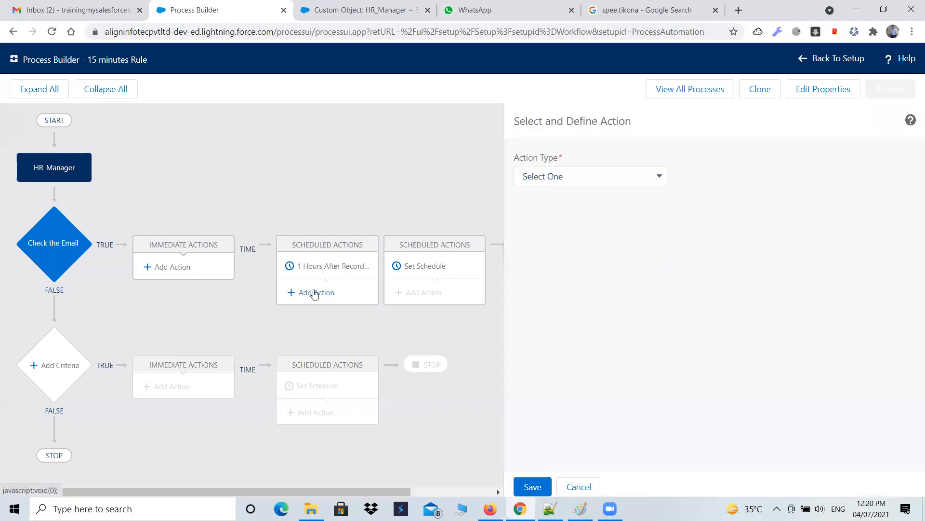
click(612, 179)
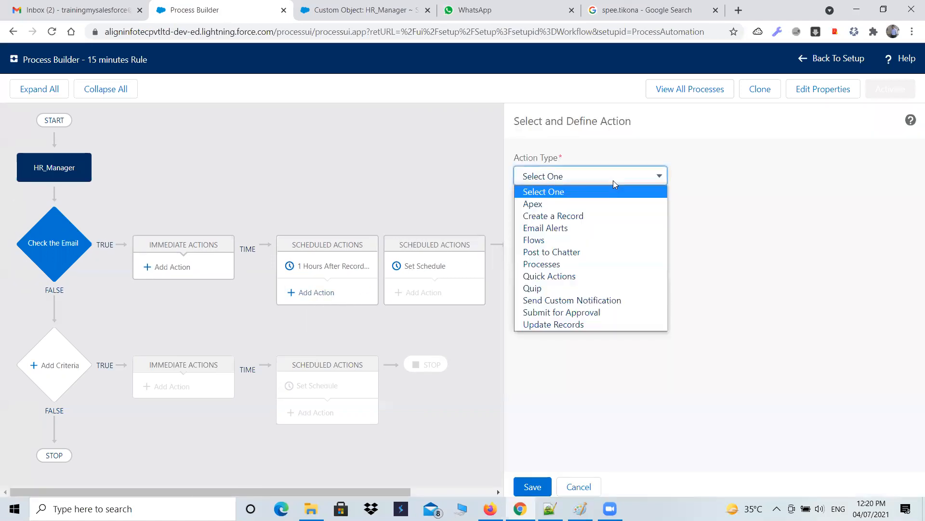
click(572, 230)
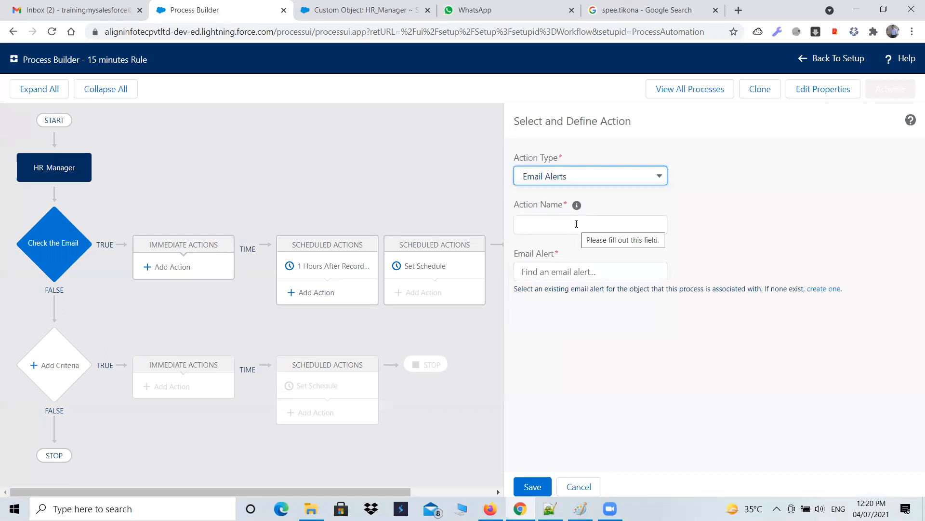
click(577, 224)
text(send the email)
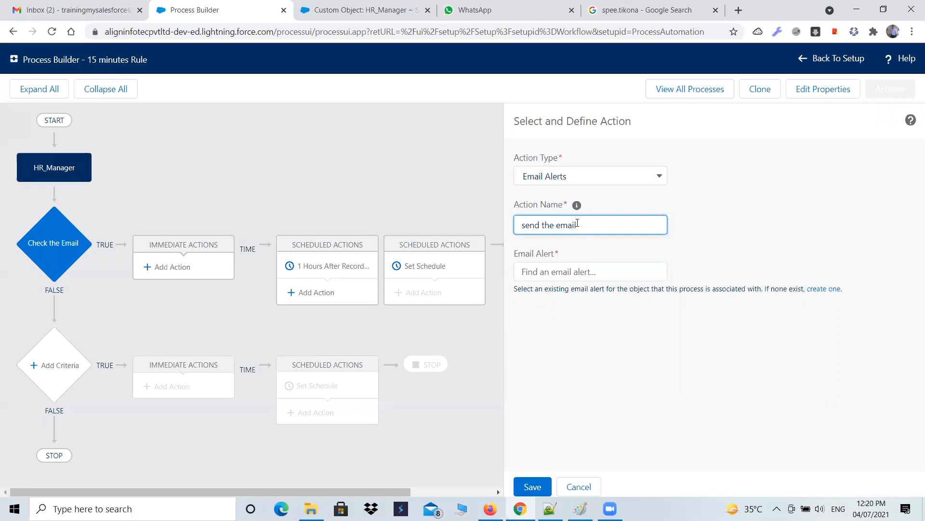
Step: Try to find the new Hiring Manager email alert by name
click(573, 267)
text(new)
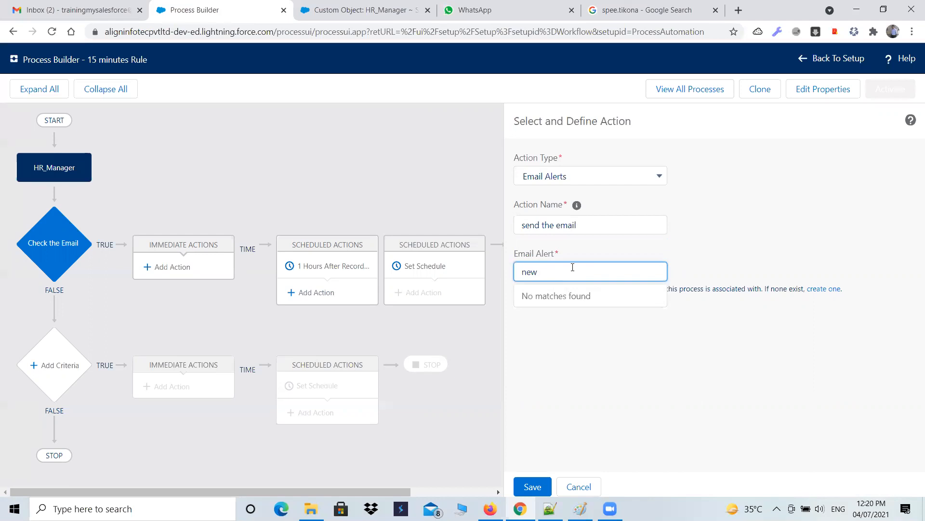
text( H)
text(manger)
Step: Open the New Hiring Manager Creation Notification Alert from the Email Alerts list in Setup
click(376, 11)
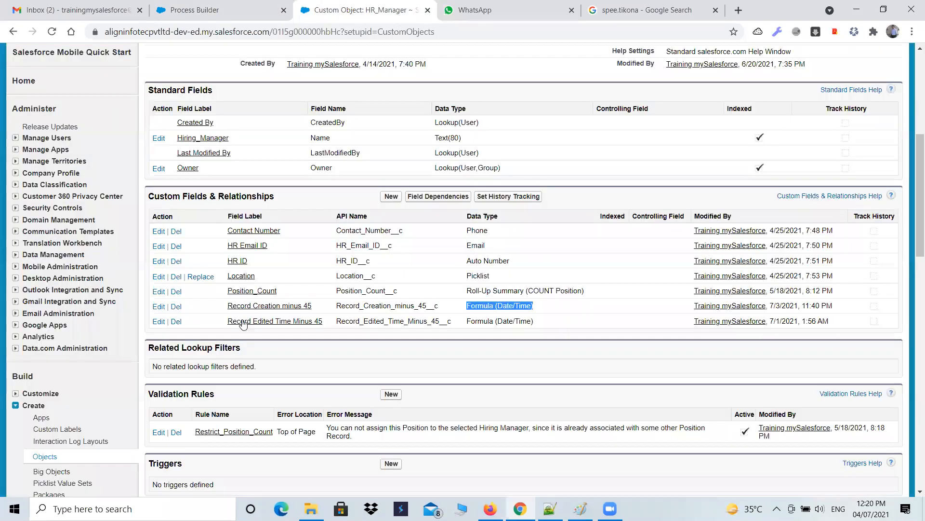
scroll(44, 266, down, 1)
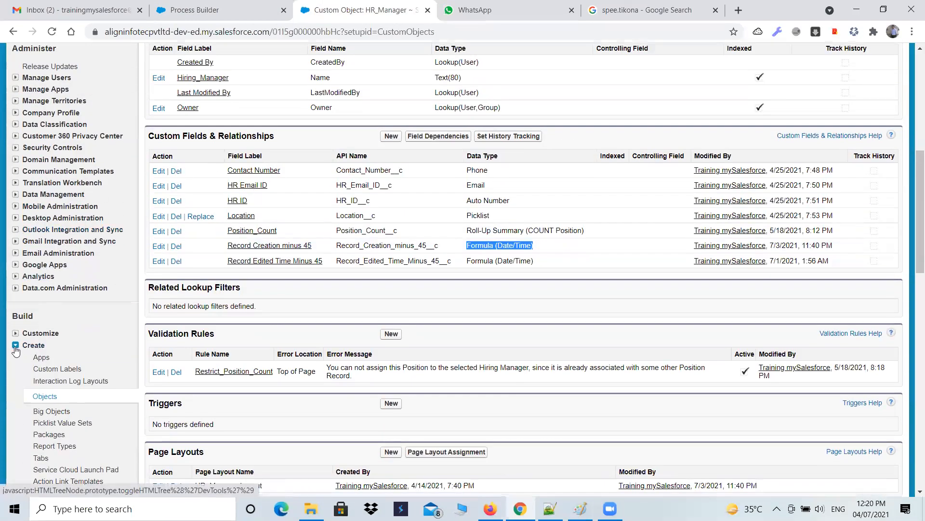
click(15, 345)
scroll(60, 331, down, 3)
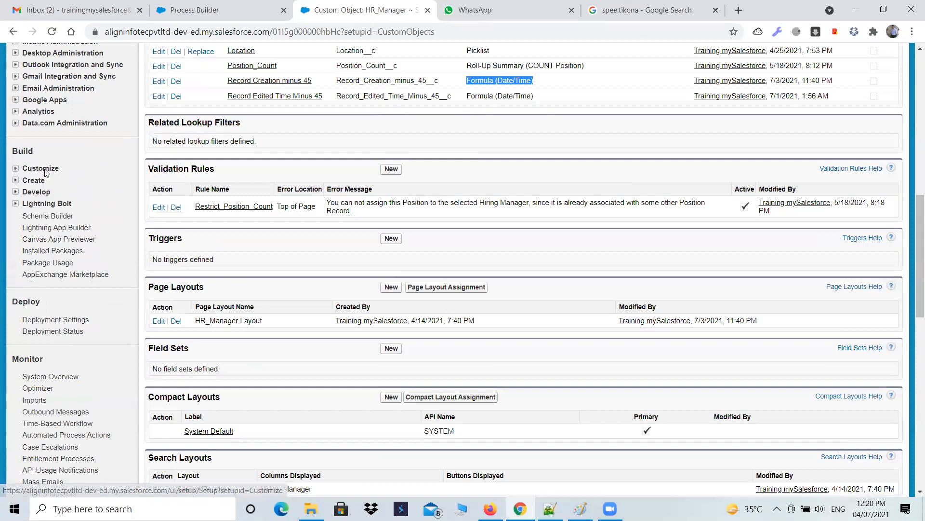
click(33, 178)
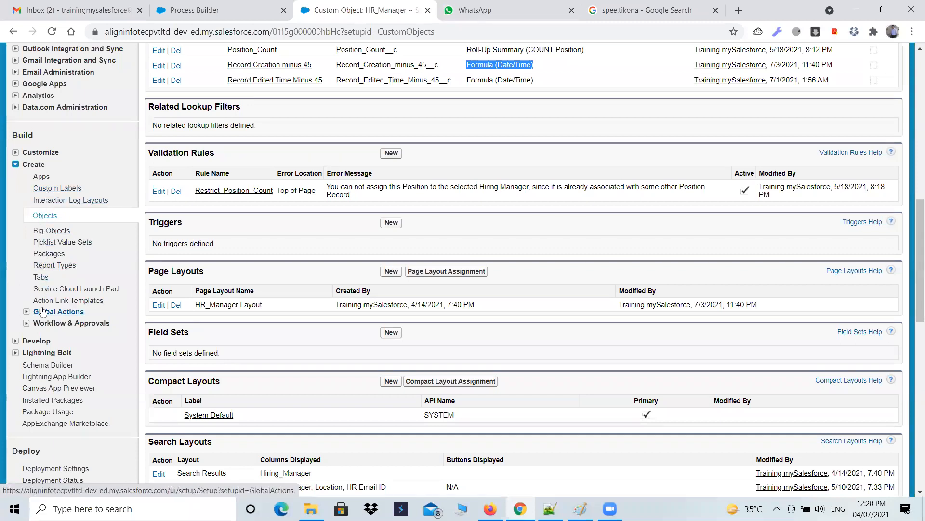
scroll(90, 136, up, 3)
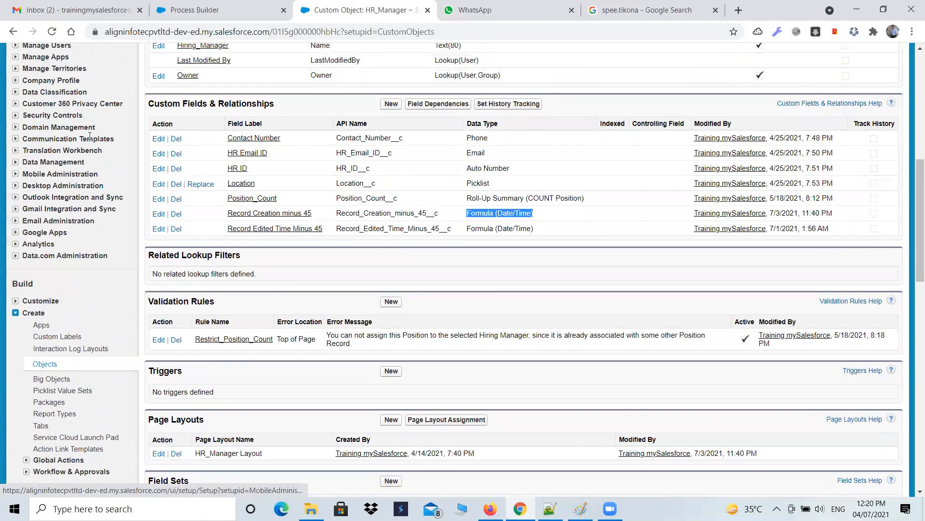
scroll(90, 137, up, 8)
click(59, 118)
text(aler)
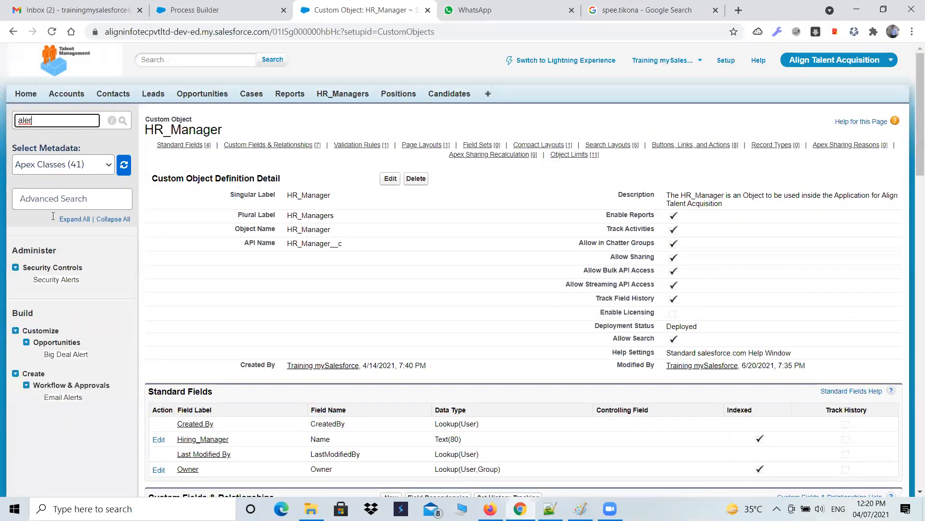
click(58, 397)
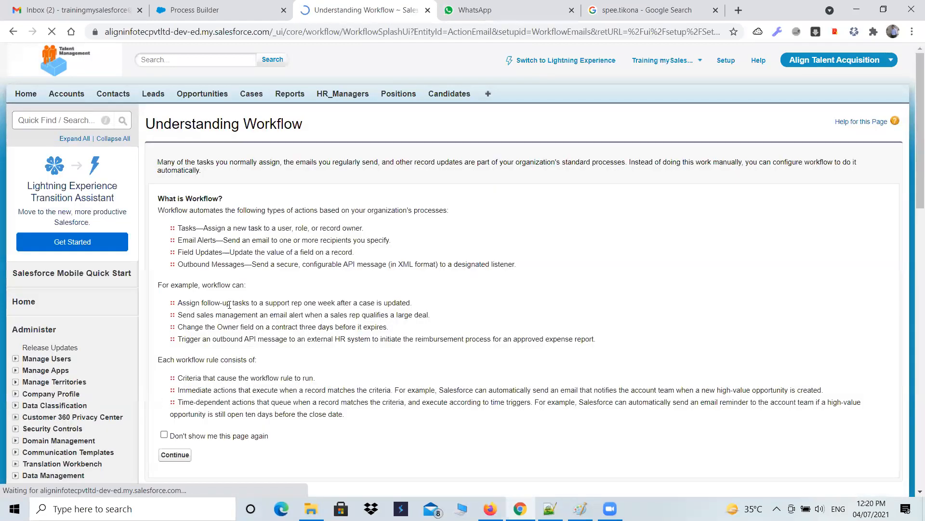
scroll(219, 387, down, 2)
click(175, 334)
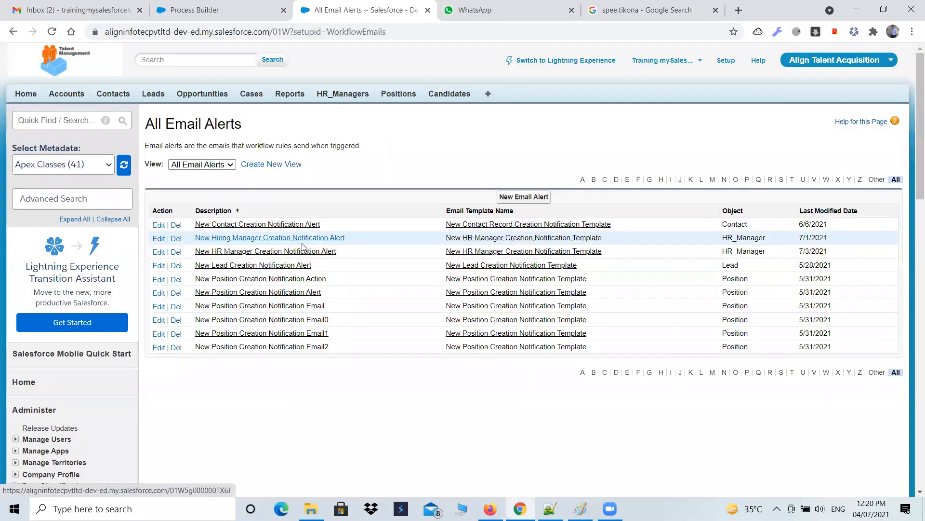
click(340, 239)
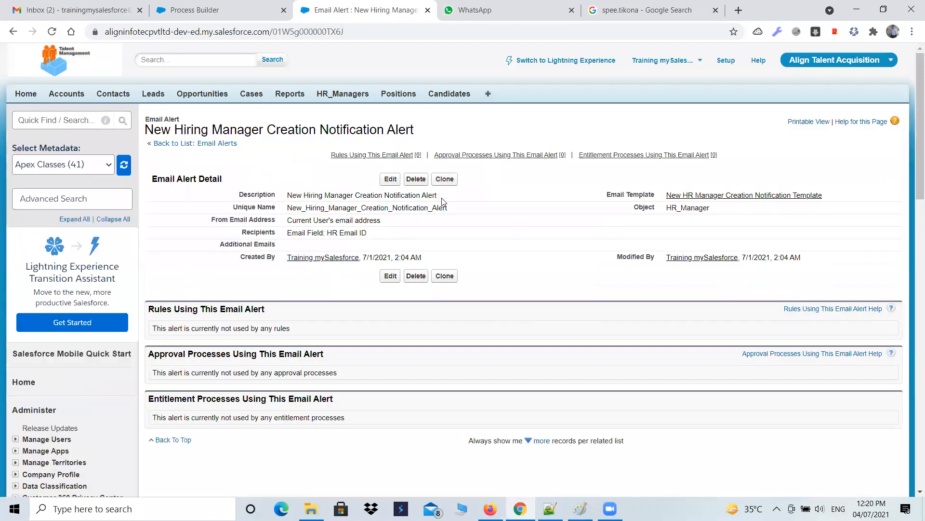
Step: Copy the alert's unique name, paste it as the action's email alert, select it and save the action
drag(449, 209, 290, 211)
key(ctrl+c)
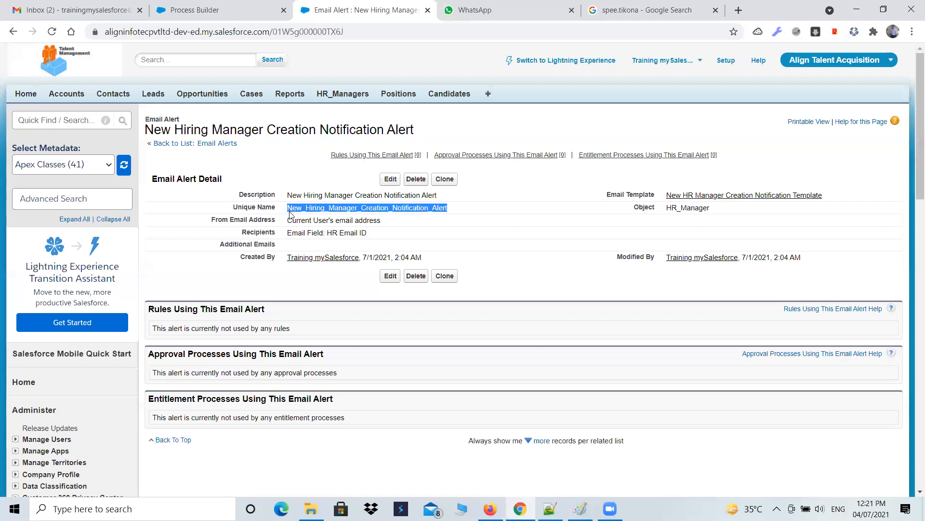
click(212, 10)
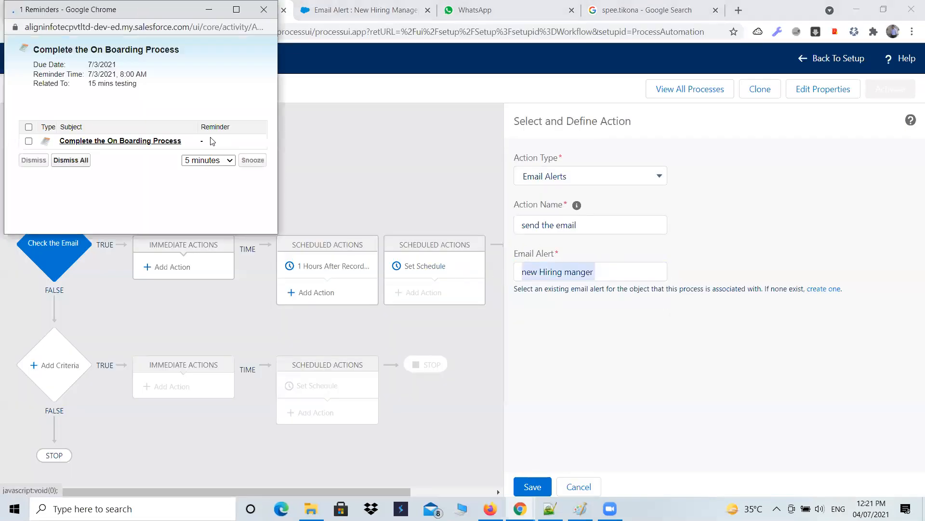
click(29, 142)
click(59, 162)
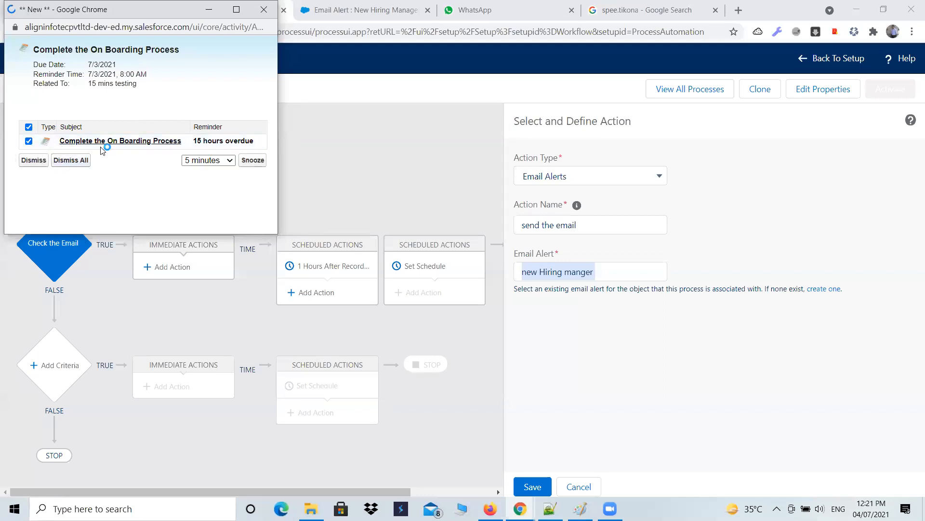
key(ctrl+v)
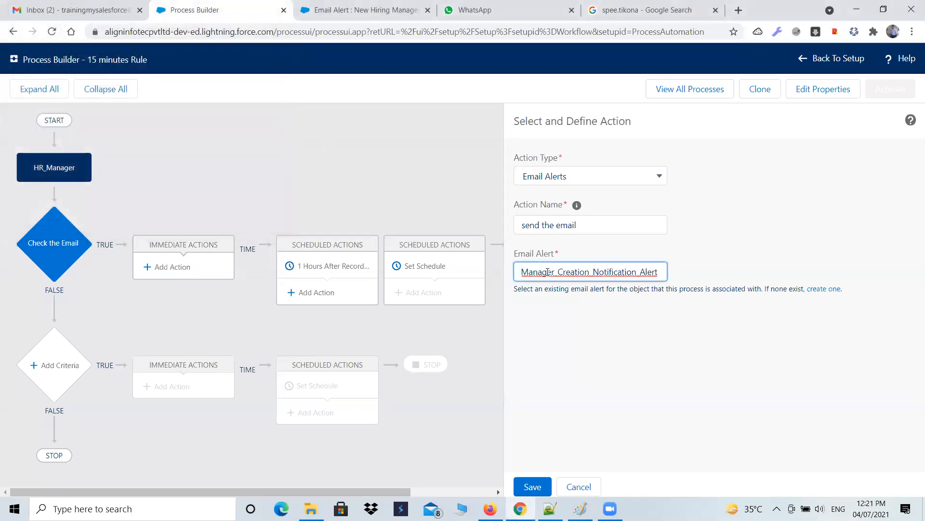
click(546, 293)
click(532, 487)
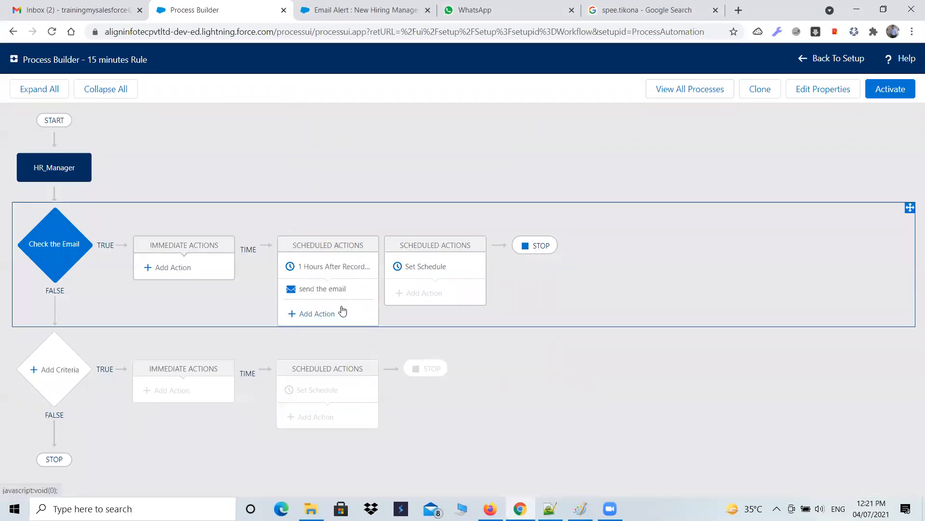
Step: Activate the process version and confirm
click(890, 89)
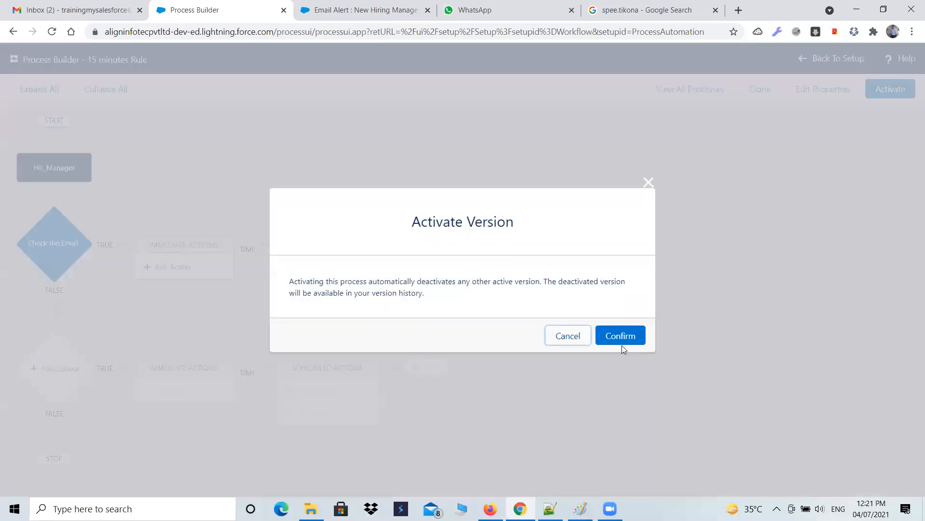
click(622, 345)
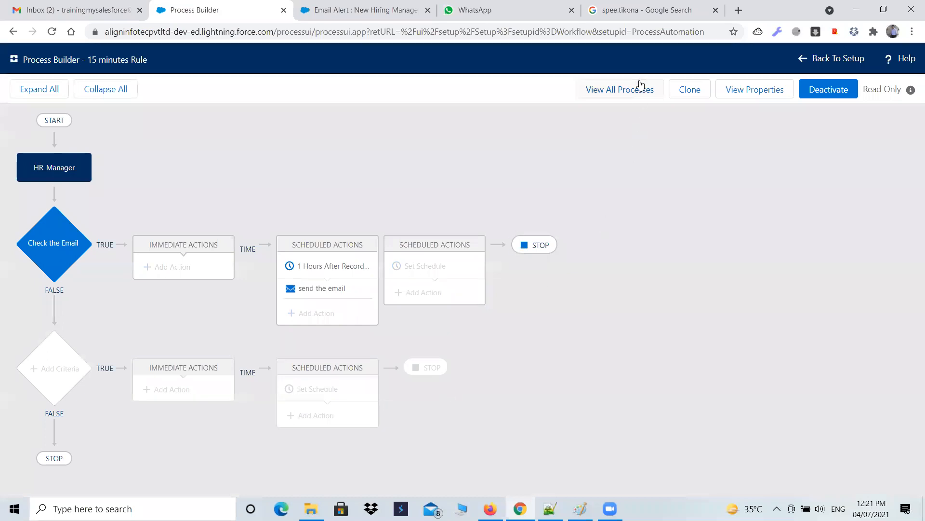
Step: Review the list of all processes, then return to the email alert's detail page
click(644, 90)
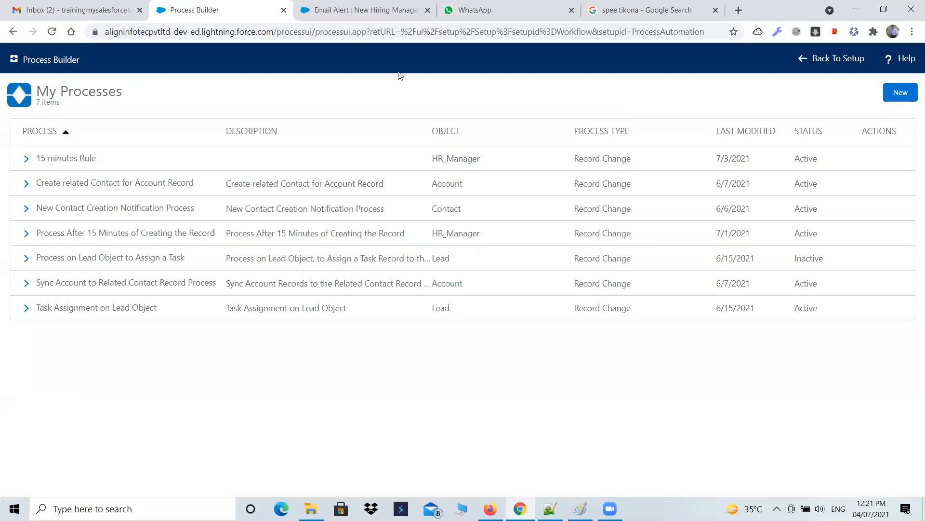
click(333, 10)
click(325, 93)
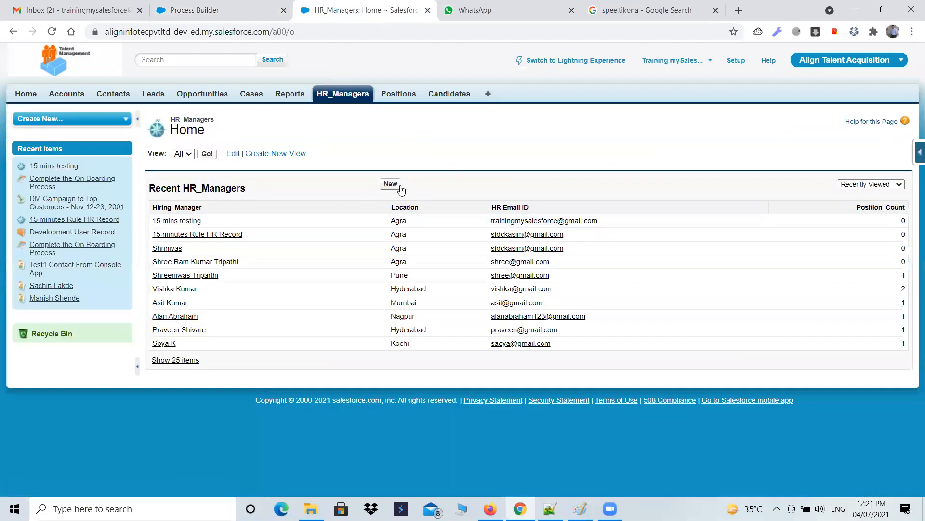
Step: Start a new HR_Manager record named "15 min frm Process Builder" with location Agra
click(391, 184)
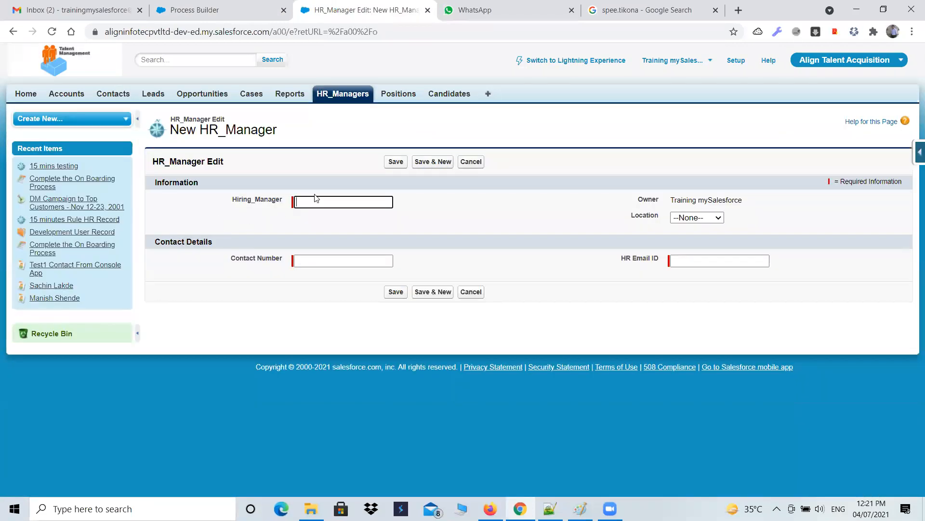
text(15 min frp)
key(BackSpace)
key(BackSpace)
text(uilder)
click(697, 218)
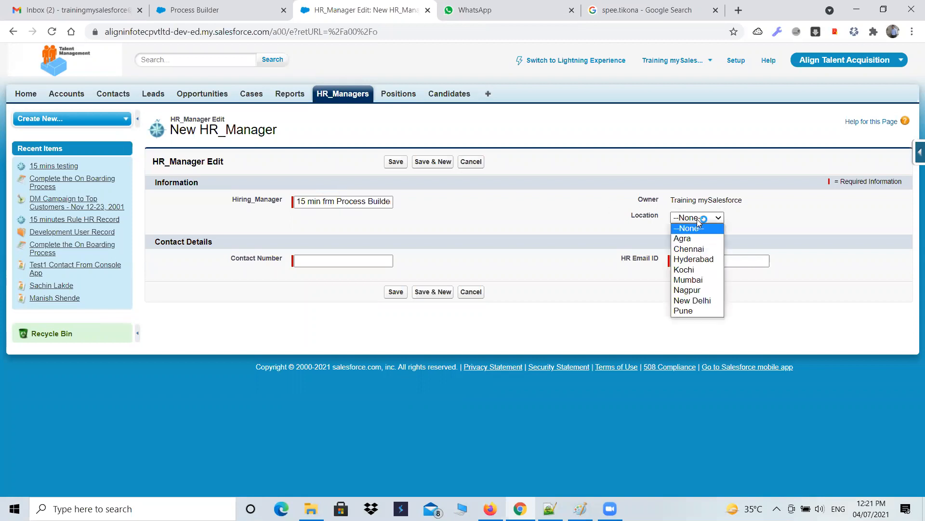
click(691, 238)
Step: Fill in the record's contact number and HR email ID, then save the new HR_Manager record
click(367, 259)
text(34365w6567)
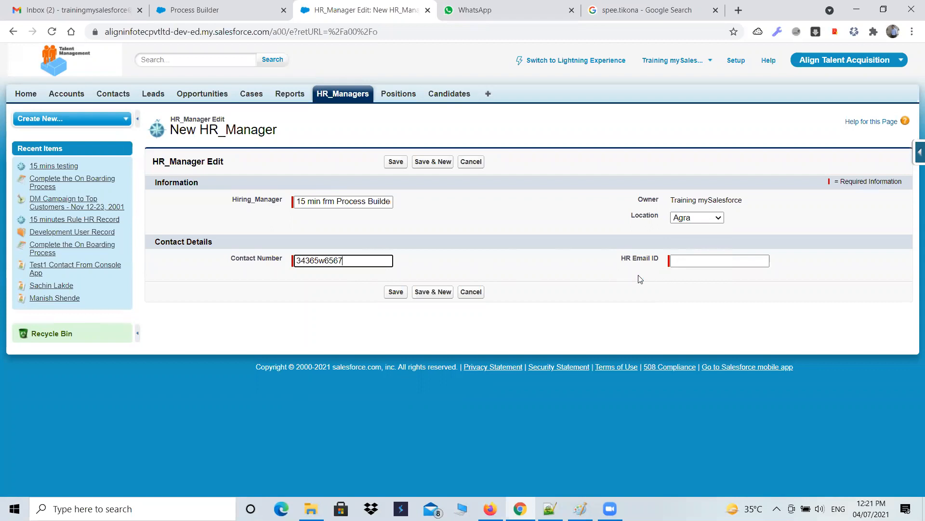
key(ctrl+a)
key(BackSpace)
text(23432543)
click(747, 264)
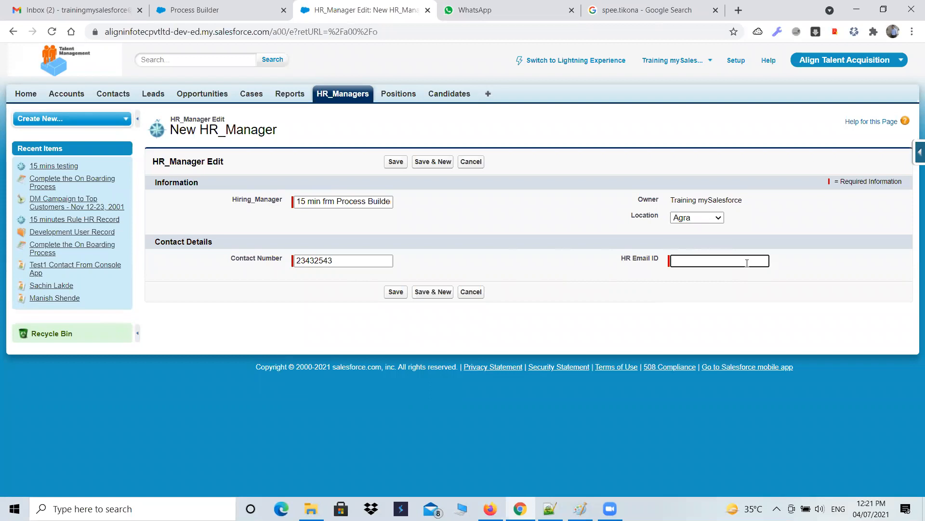
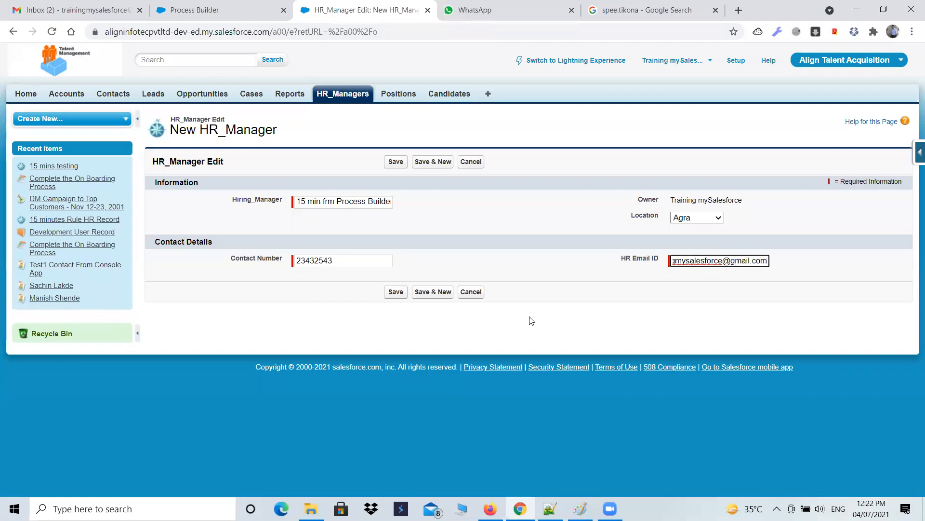
click(396, 292)
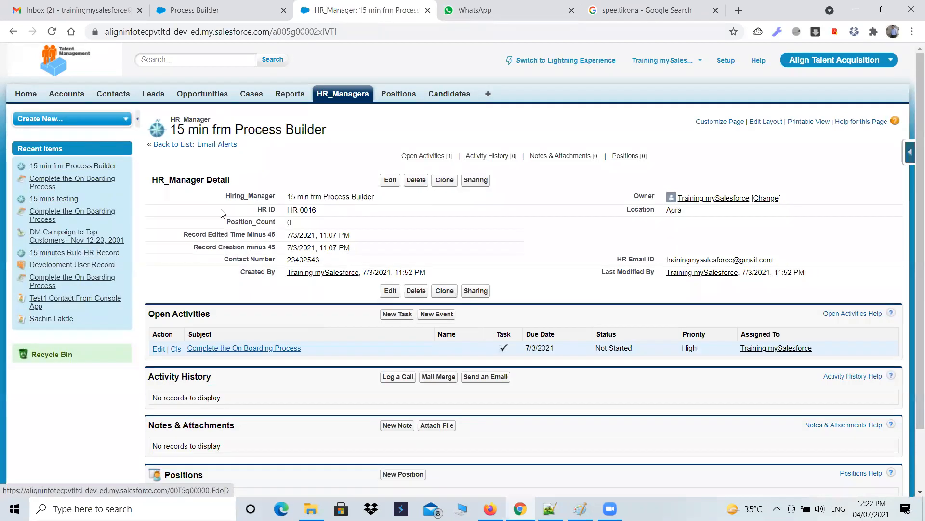
Step: Check the Gmail inbox, then return to the saved HR_Manager record
click(74, 13)
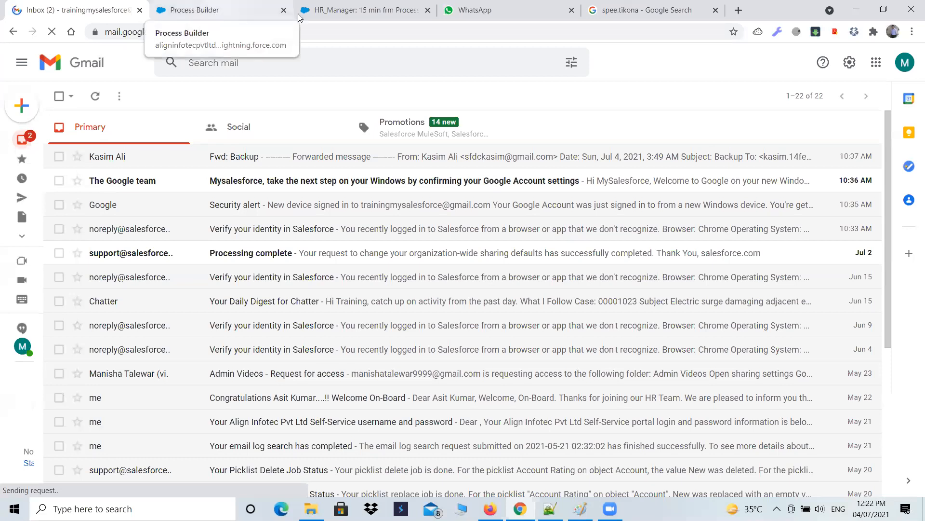
click(349, 6)
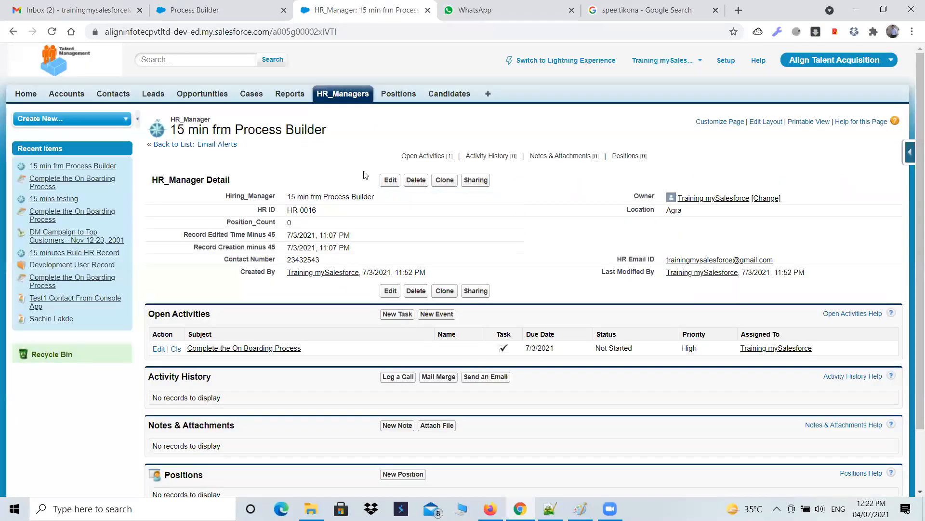
Step: Open the Record Creation minus 45 custom field from the HR_Manager object's field list
click(913, 173)
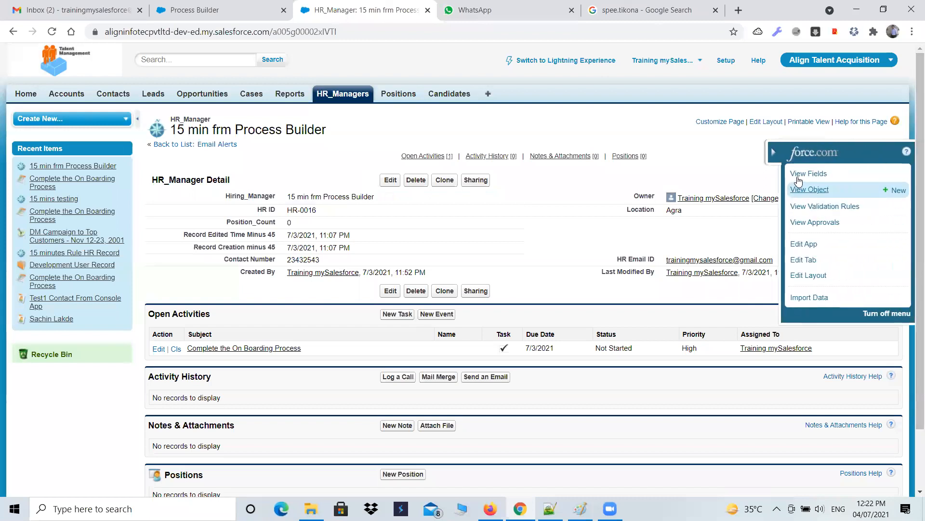
click(801, 175)
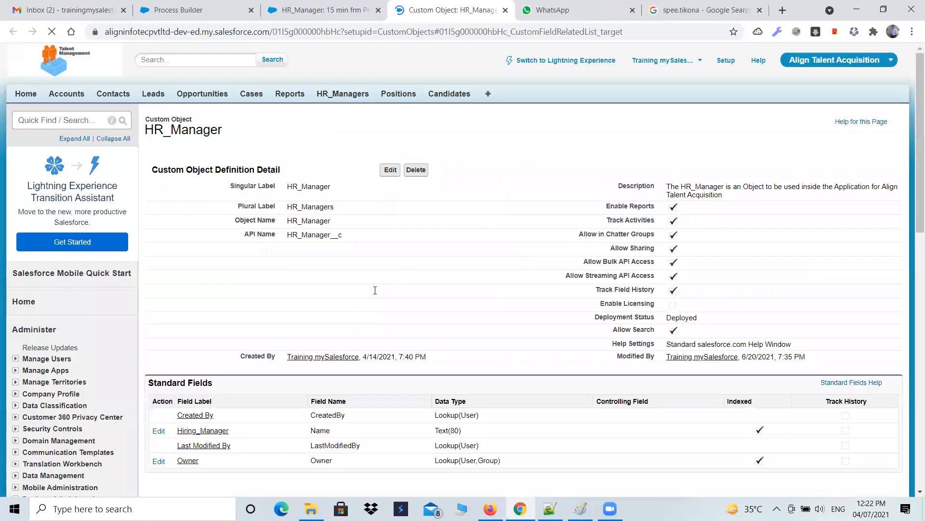
scroll(309, 255, up, 2)
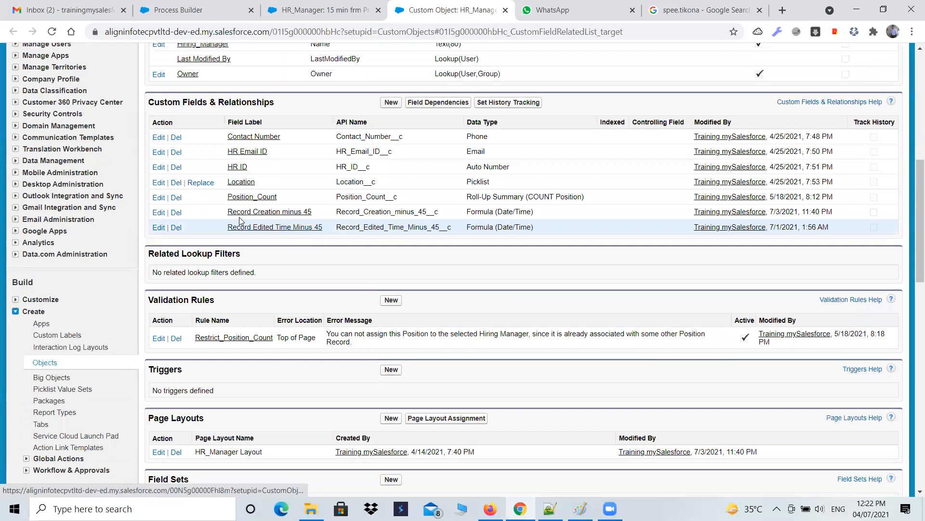
click(256, 213)
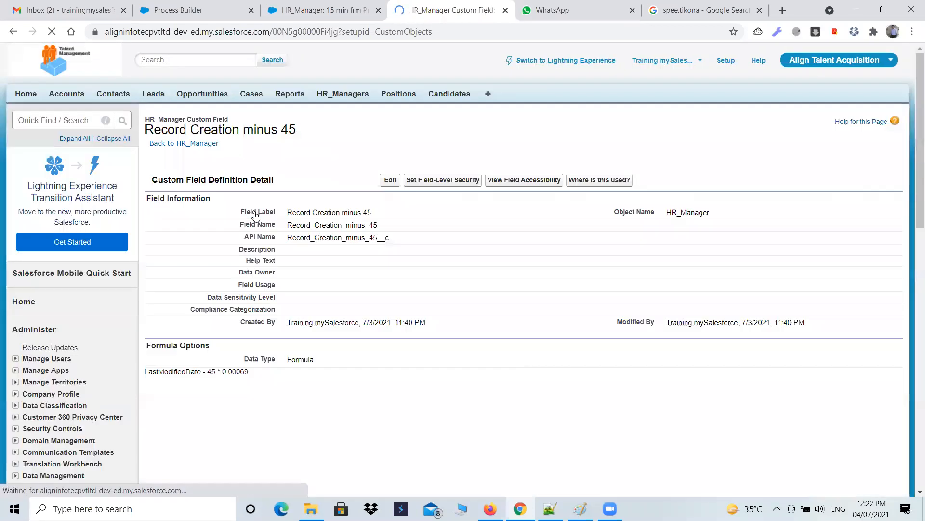
Step: Edit the field's formula, replacing LastModifiedDate with the Created Date merge field, and dismiss the reminder popup
click(390, 180)
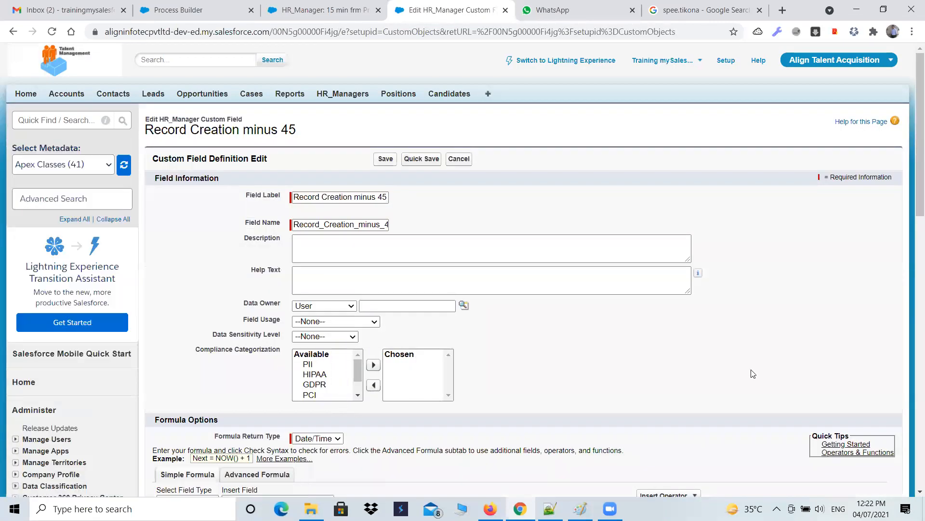
scroll(691, 362, down, 4)
scroll(692, 362, down, 3)
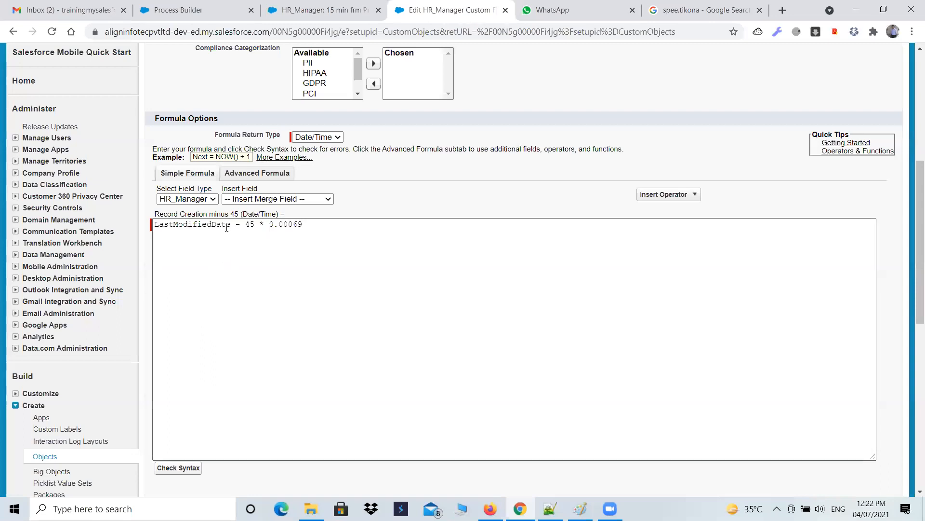
drag(231, 225, 154, 225)
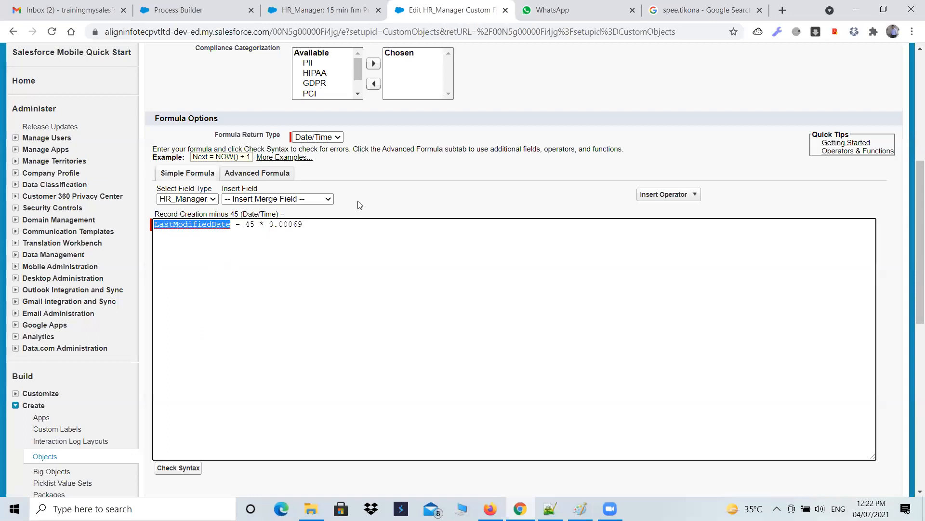
click(322, 199)
click(280, 220)
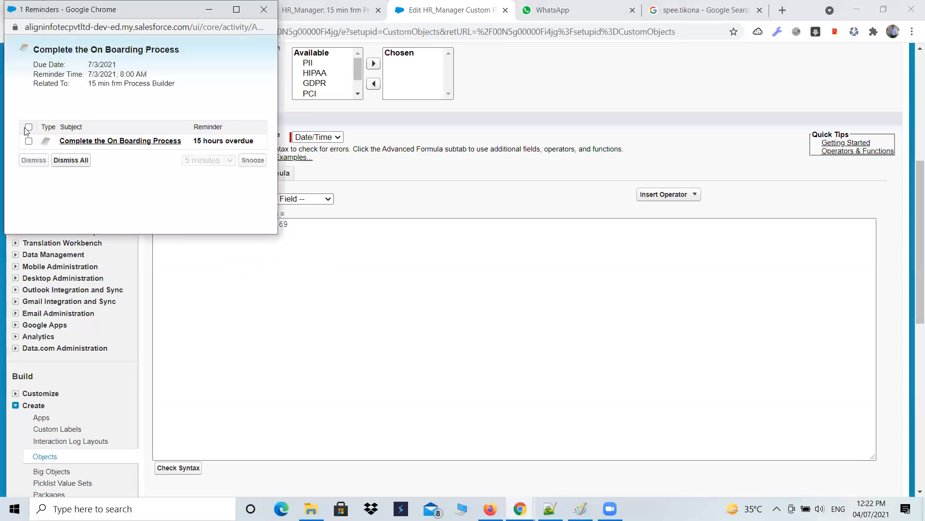
click(57, 161)
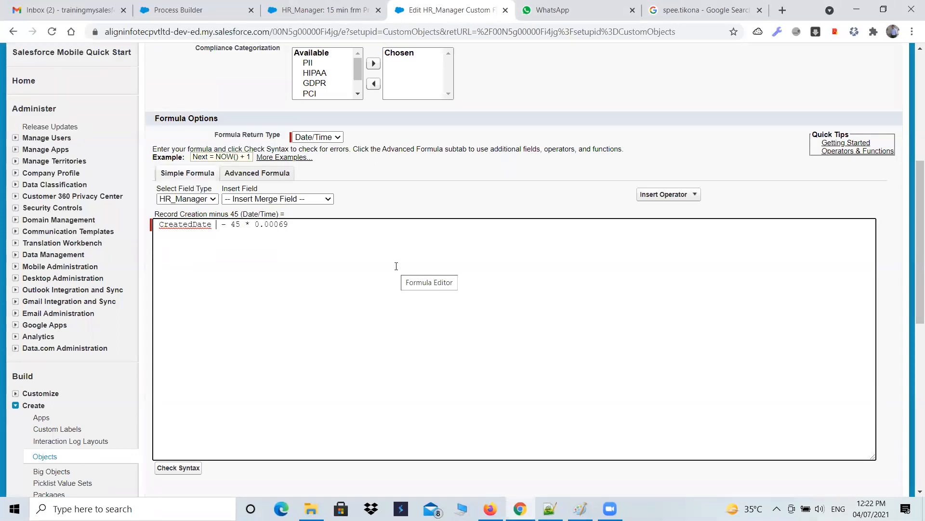
Step: Set the formula to CreatedDate - 50 * 0.00069
click(293, 200)
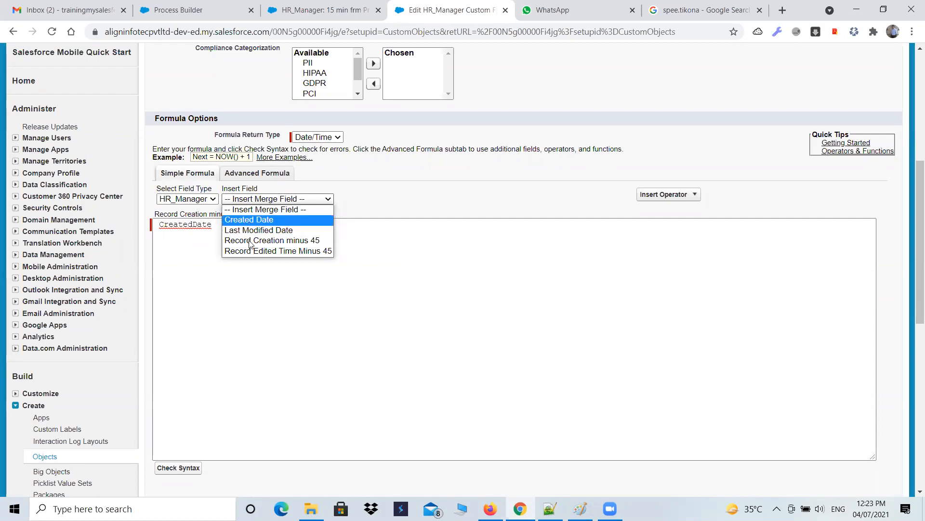
click(399, 281)
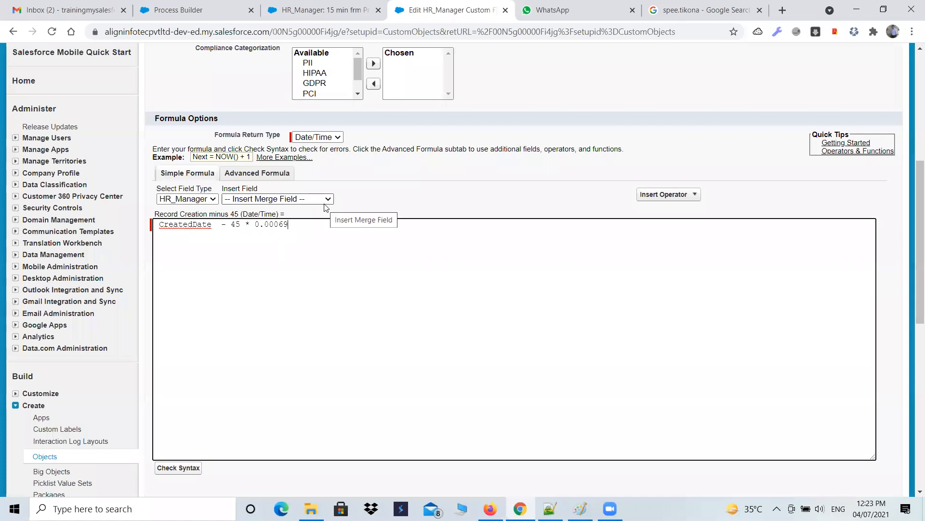
scroll(279, 313, up, 5)
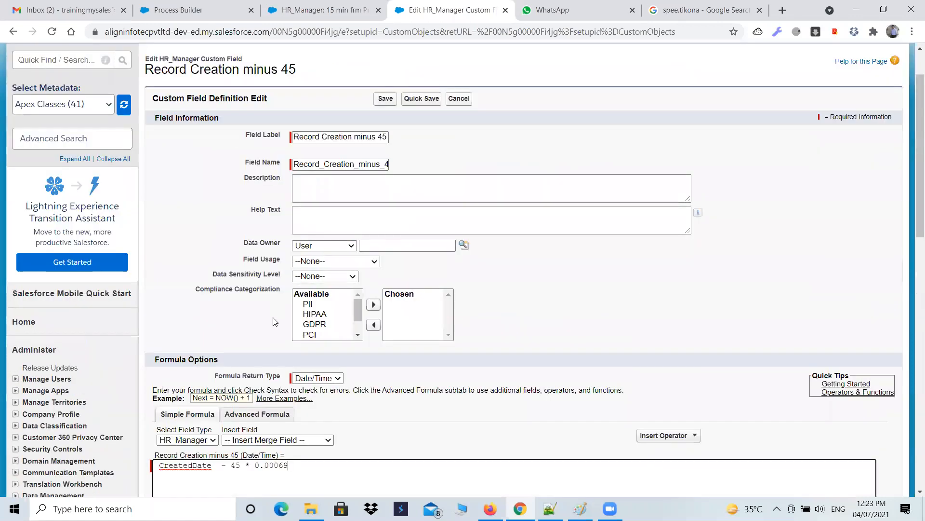
scroll(275, 322, down, 4)
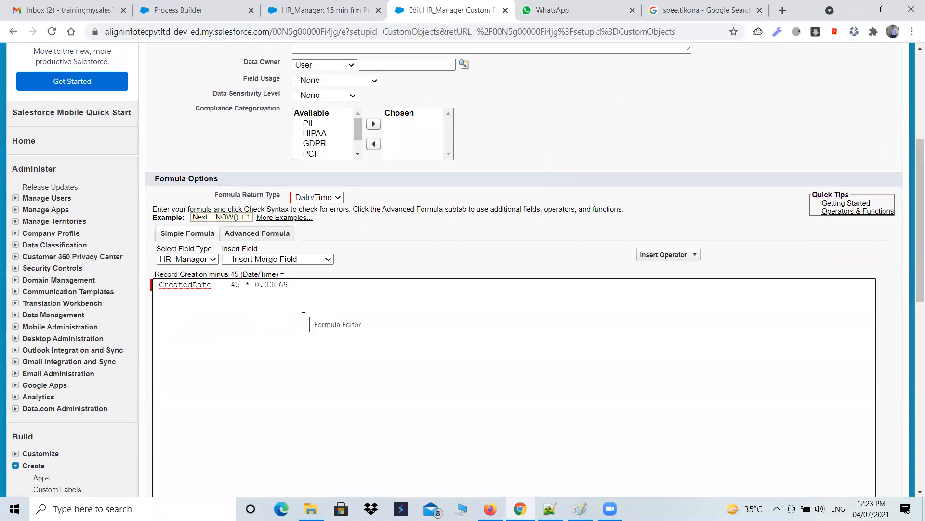
click(245, 285)
key(BackSpace)
key(BackSpace)
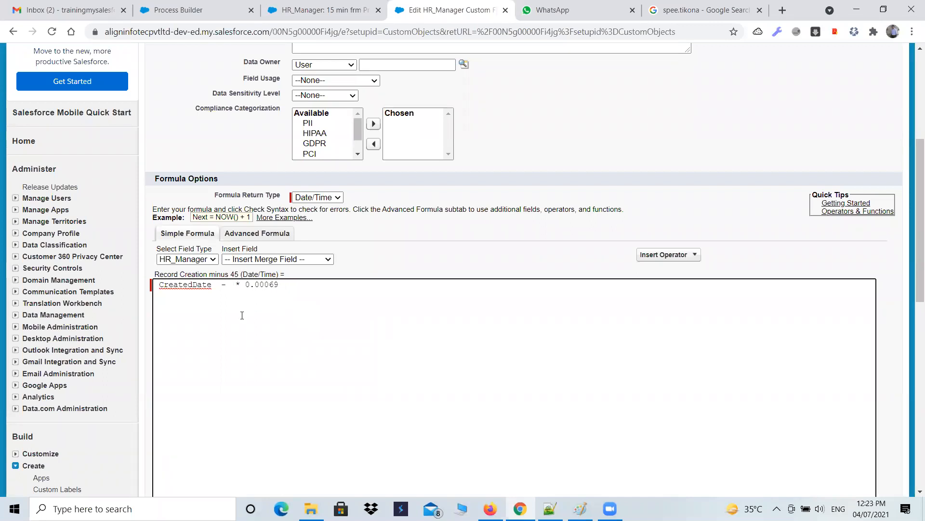
text(30)
key(BackSpace)
key(BackSpace)
text(50)
Step: Switch to Notepad++ and highlight the assignment text about configuring processes
click(550, 508)
click(211, 261)
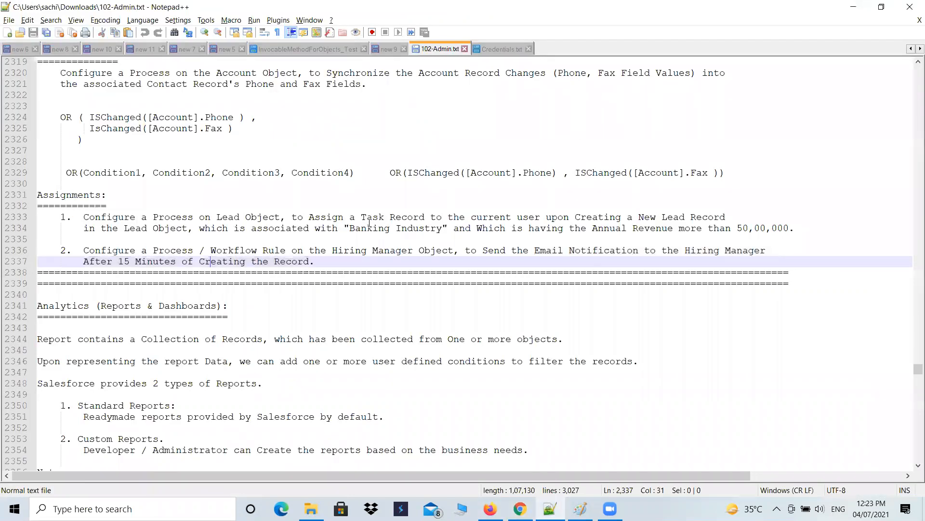
drag(183, 217, 367, 218)
drag(309, 217, 715, 238)
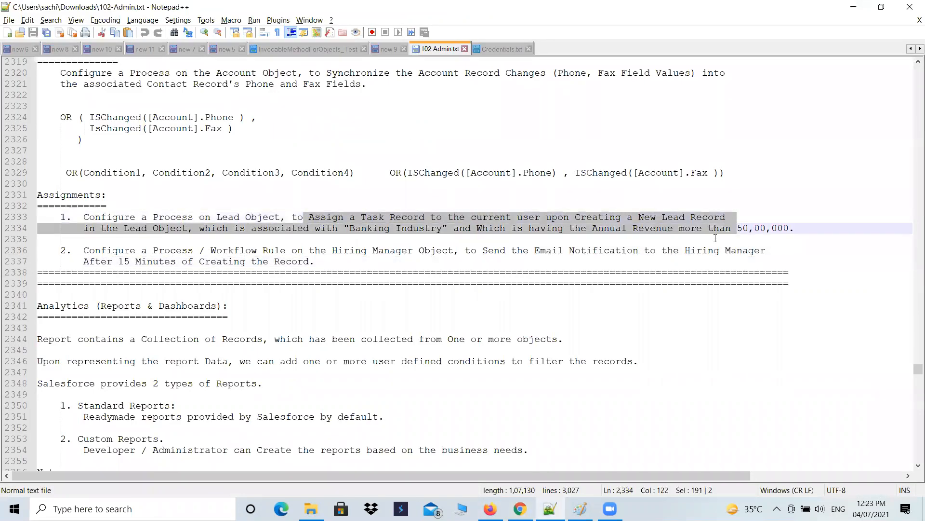
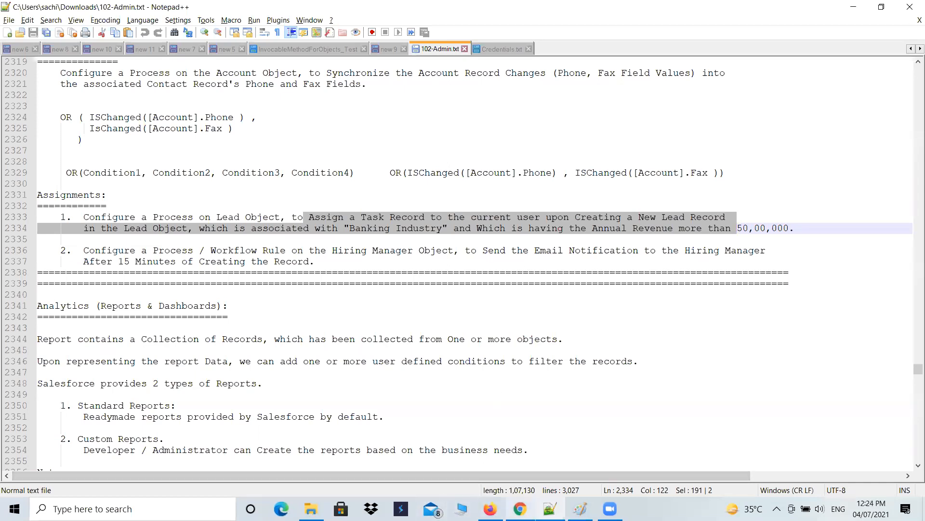
Step: Browse the Accounts, Contacts and Leads tabs, opening the new account and new lead forms
click(520, 508)
scroll(380, 317, up, 6)
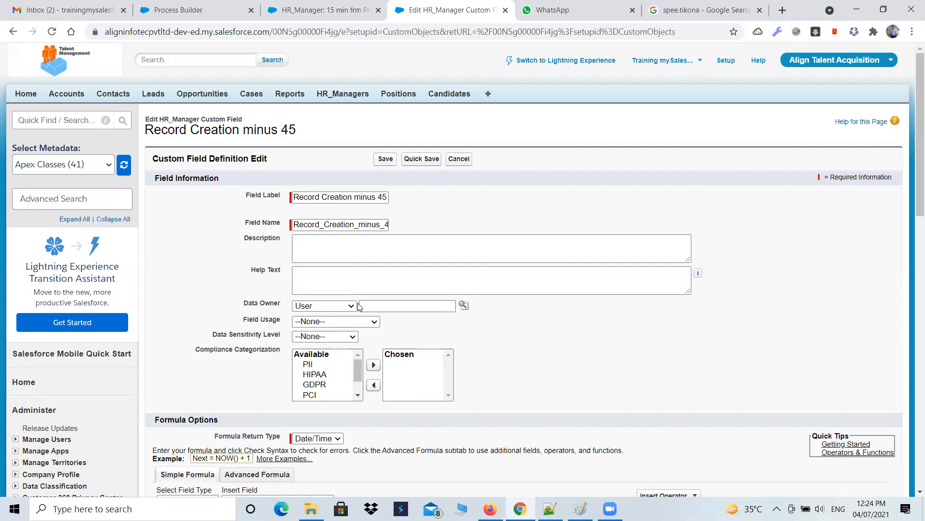
click(67, 93)
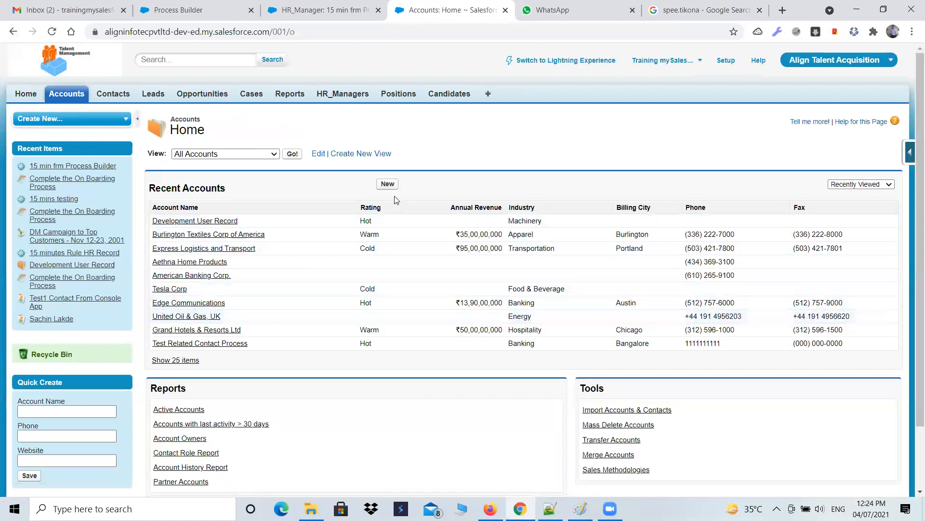
click(387, 184)
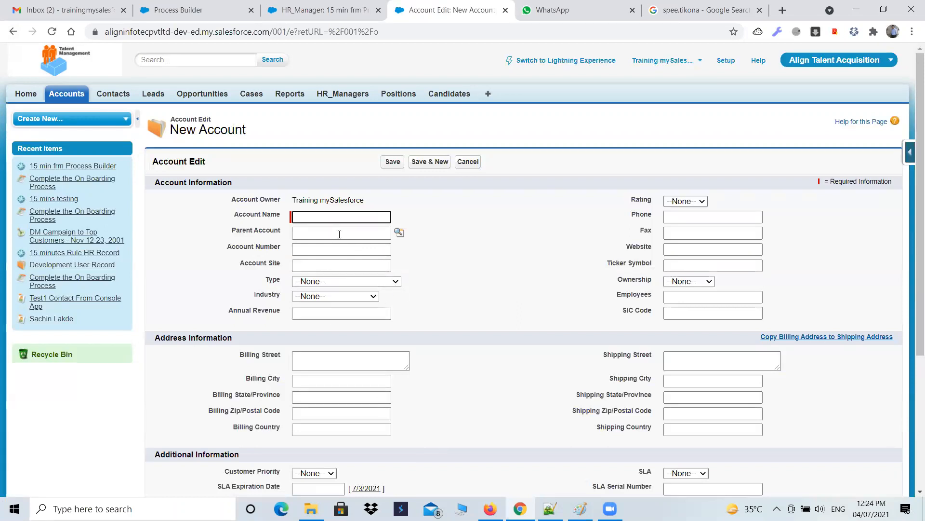
key(Tab)
key(Tab)
key(Tab)
key(Tab)
key(Tab)
key(Tab)
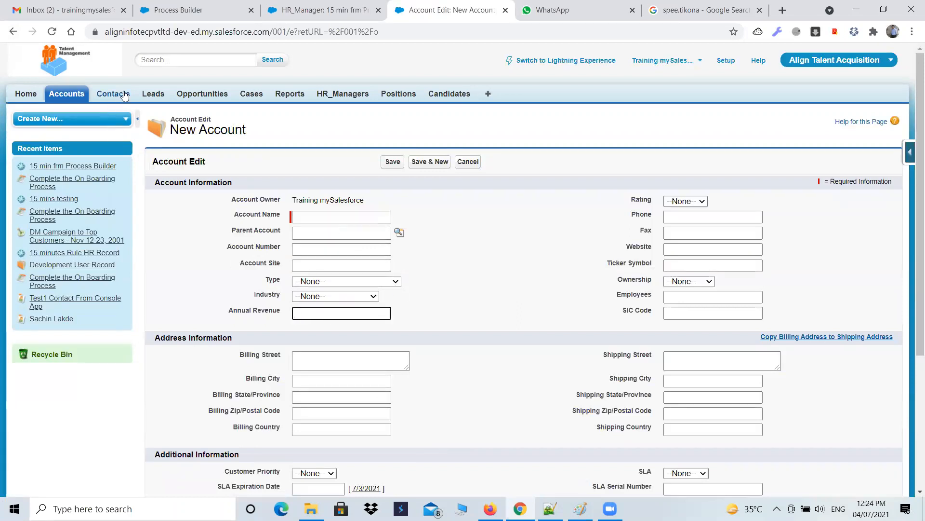
click(124, 95)
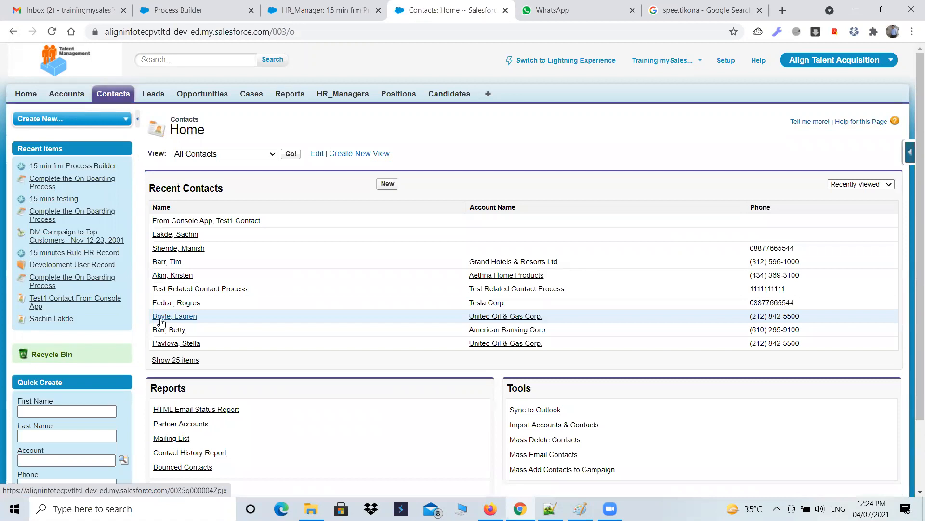
click(150, 98)
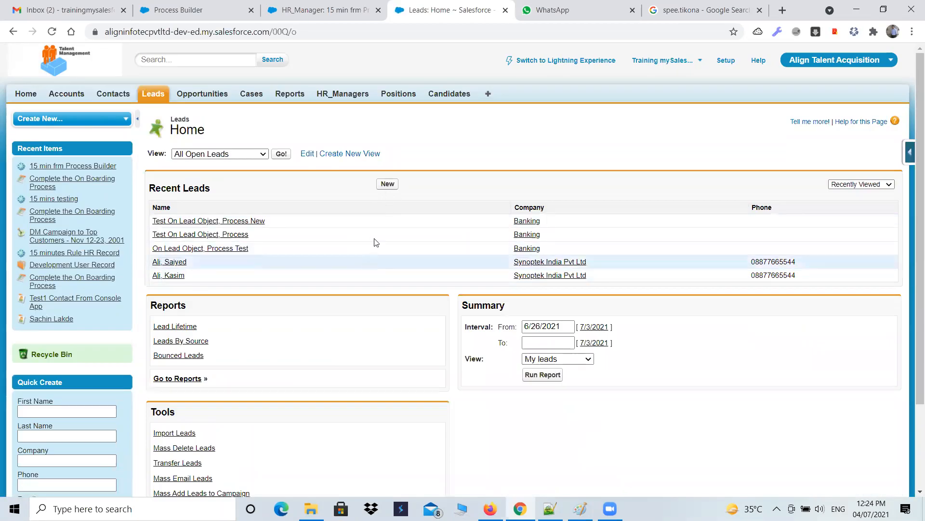
click(387, 183)
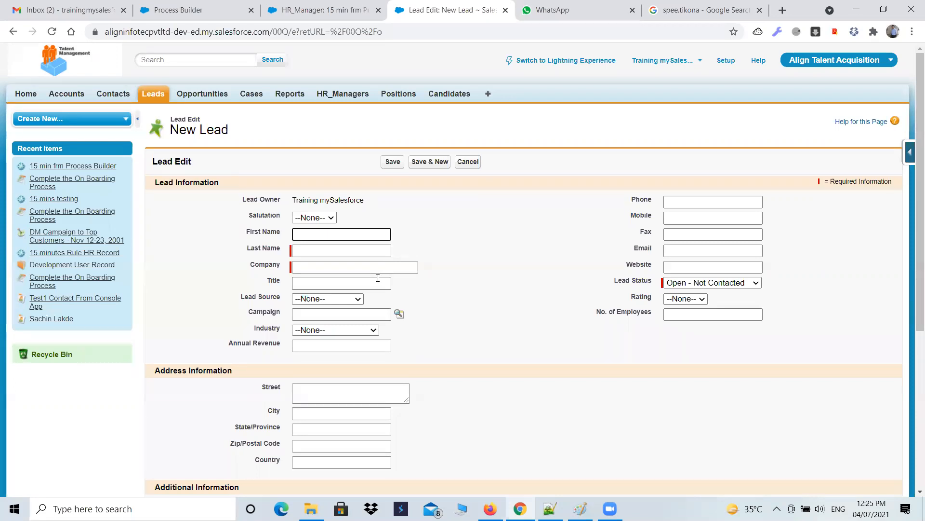
Step: Go to Setup, open Process Builder under Workflow & Approvals and start a new process
click(729, 61)
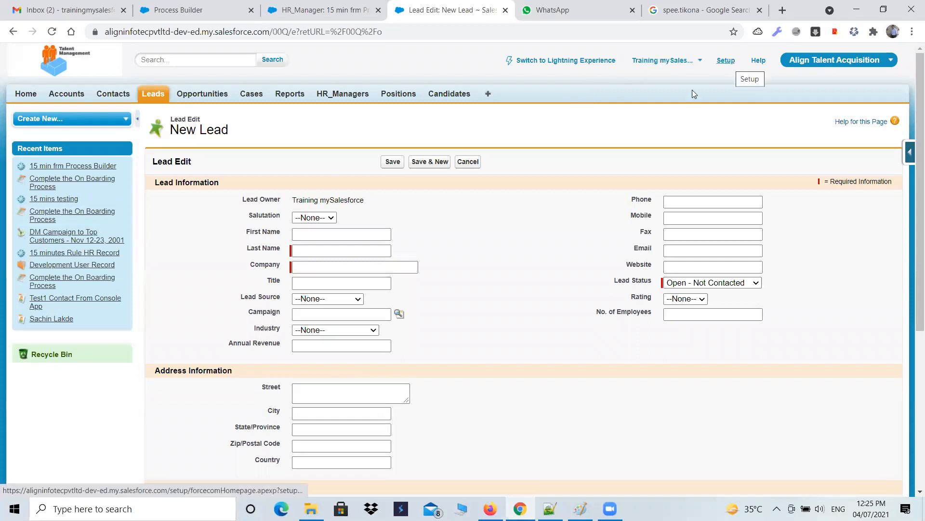
click(725, 61)
scroll(72, 410, down, 10)
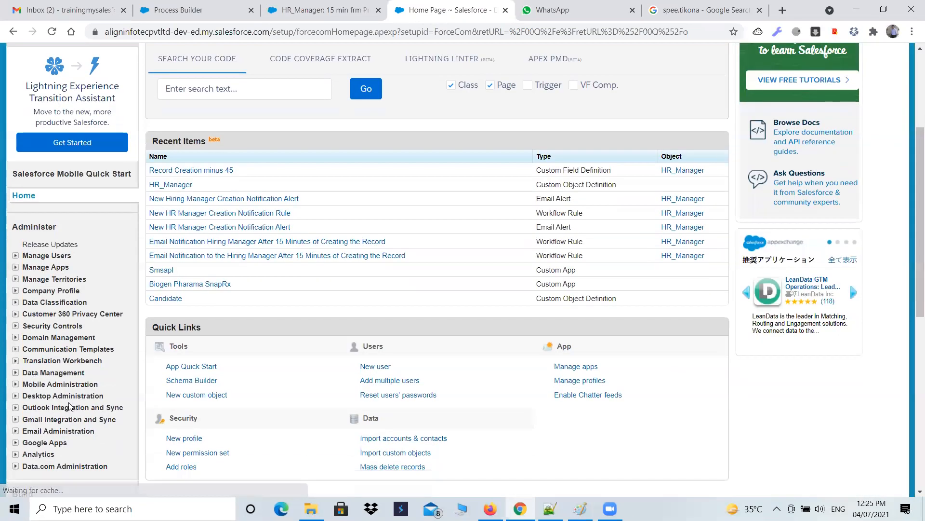
click(16, 219)
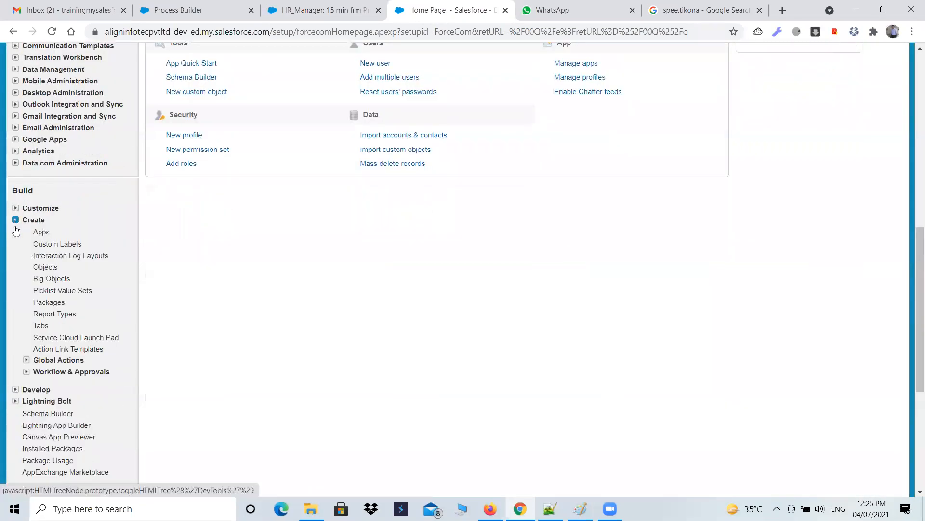
click(26, 372)
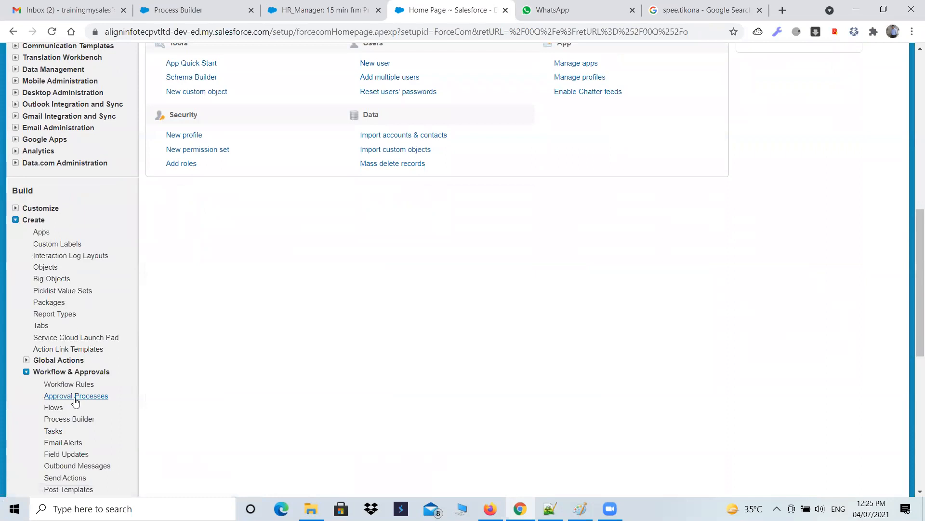
scroll(76, 401, down, 2)
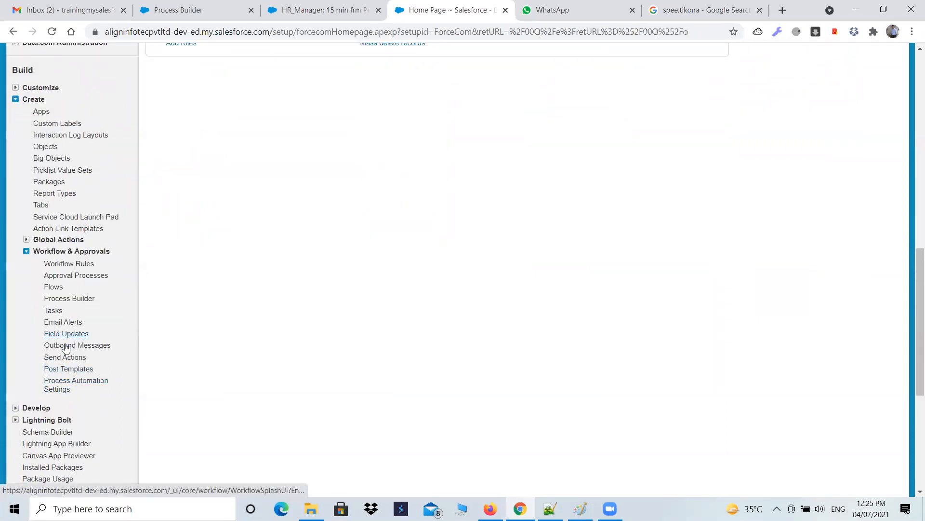
click(80, 299)
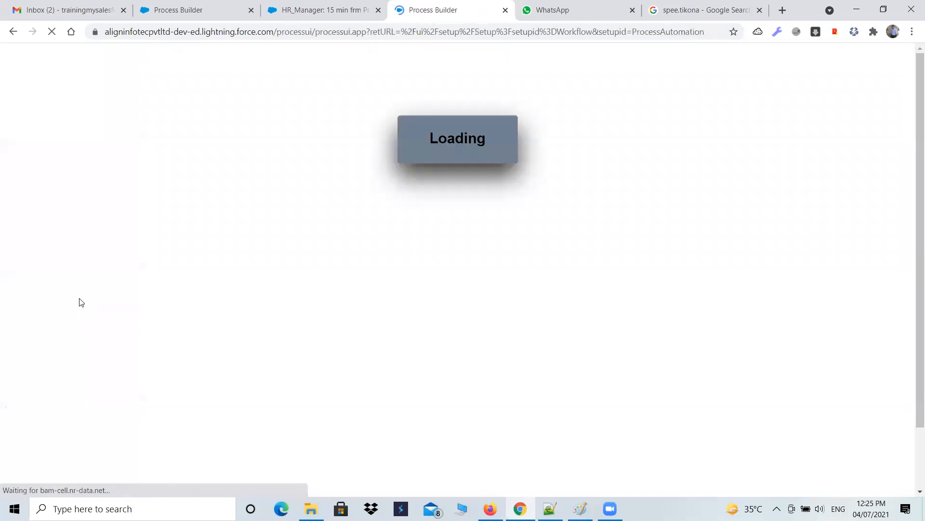
click(903, 93)
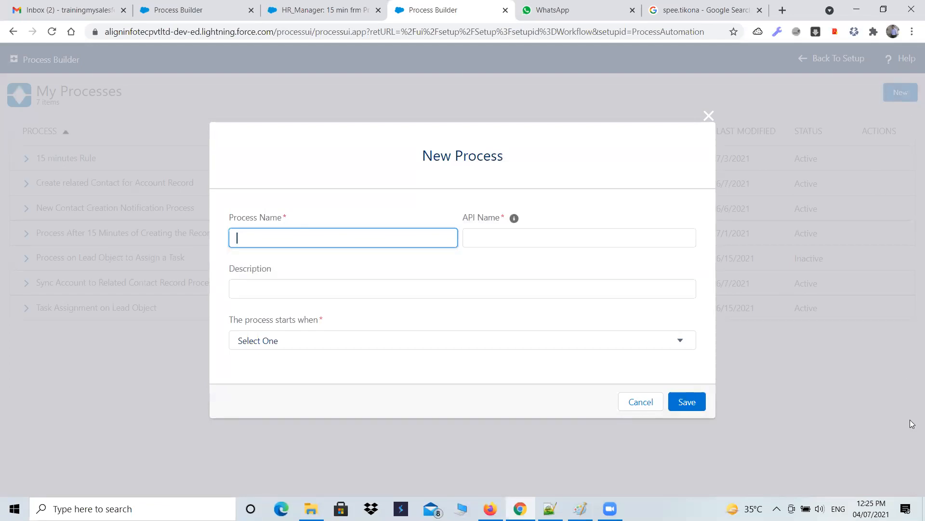
Step: Copy the assignment's task description and use it as the process name 'Assign a Task Record to the current user upon Creating a New Lead Record'
click(550, 509)
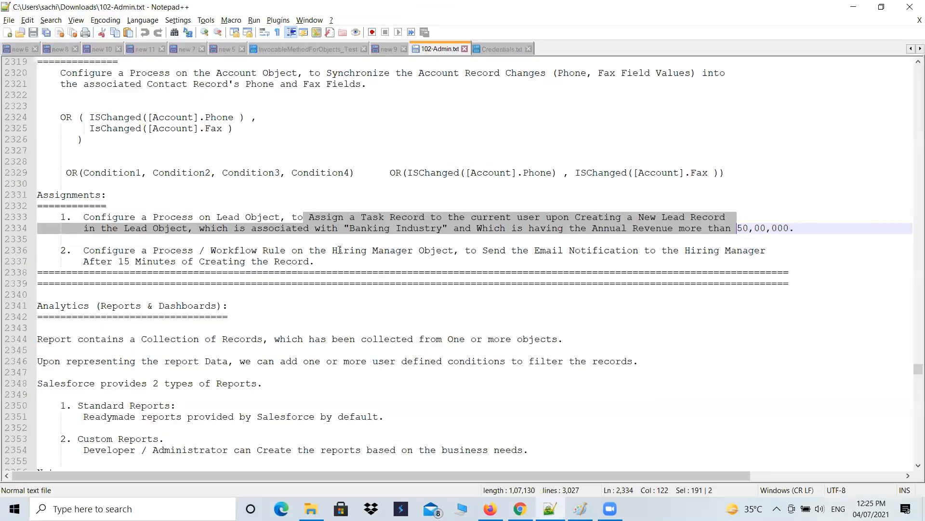
click(344, 218)
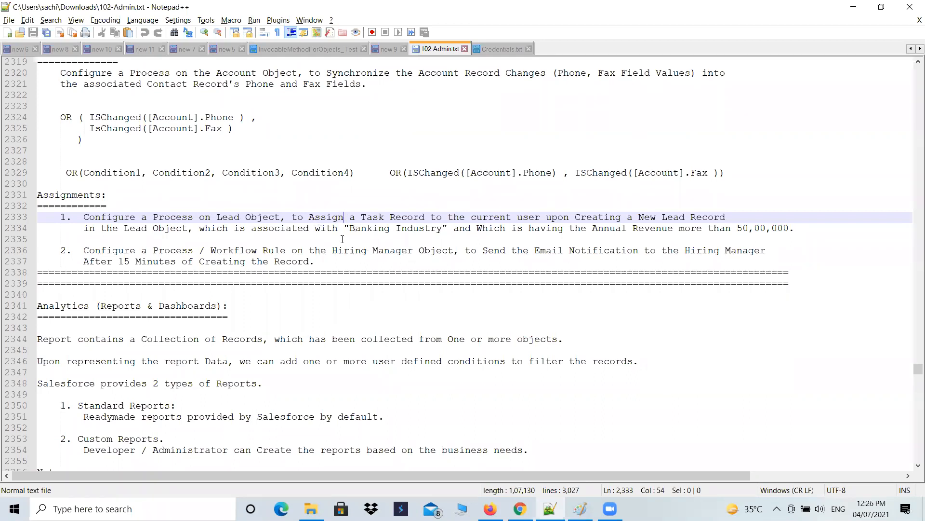
drag(310, 217, 729, 221)
key(ctrl+c)
key(alt+Tab)
key(ctrl+v)
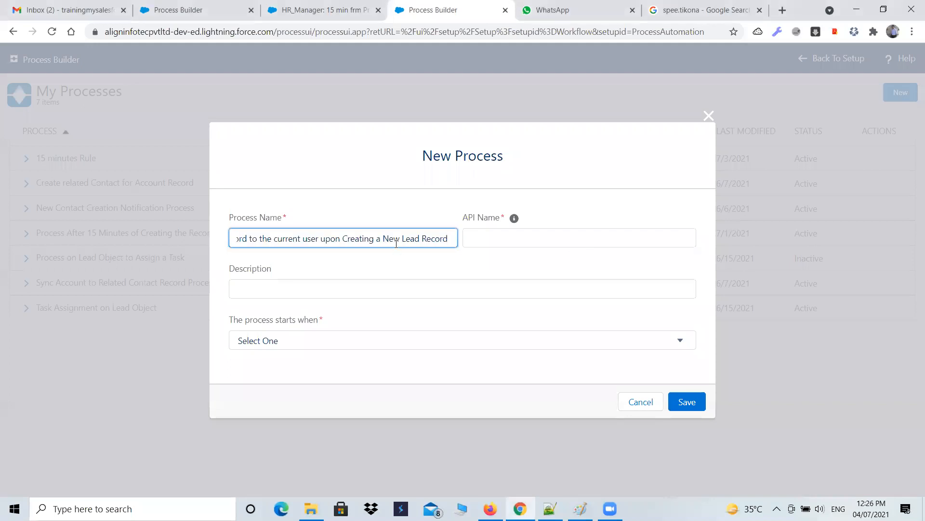
key(Tab)
Step: Set the process to start when a record changes and save the new process
click(279, 319)
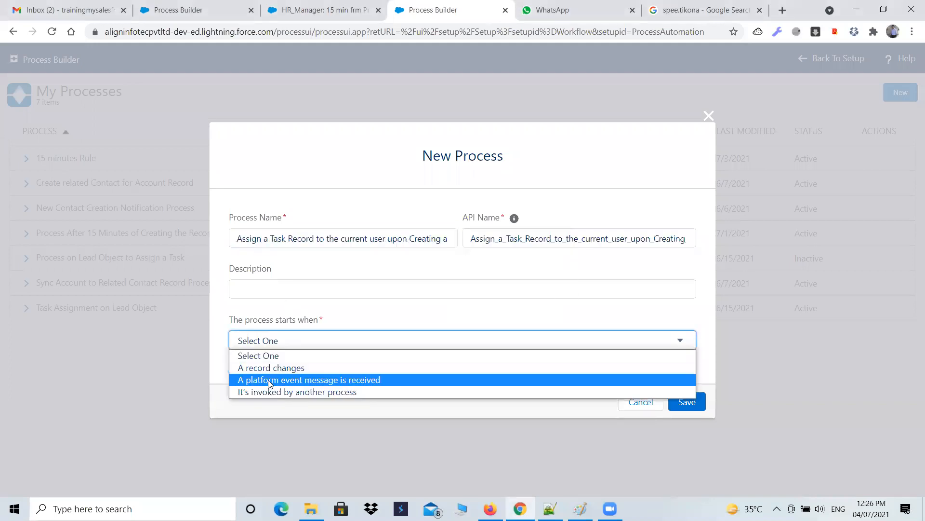
click(299, 142)
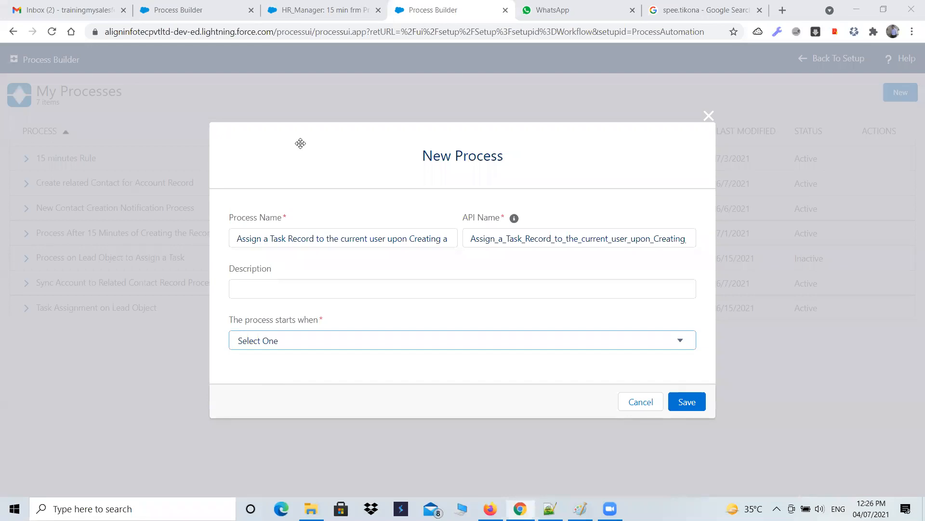
click(271, 340)
click(266, 370)
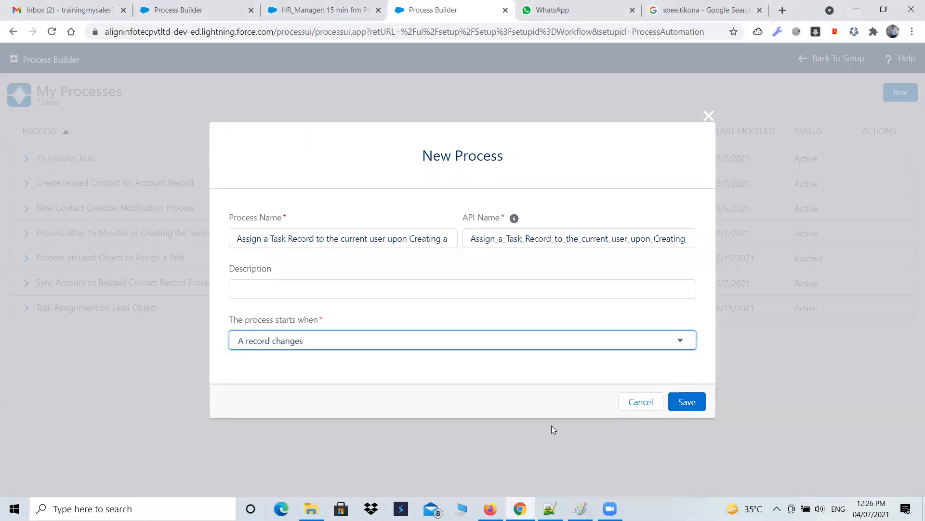
click(686, 411)
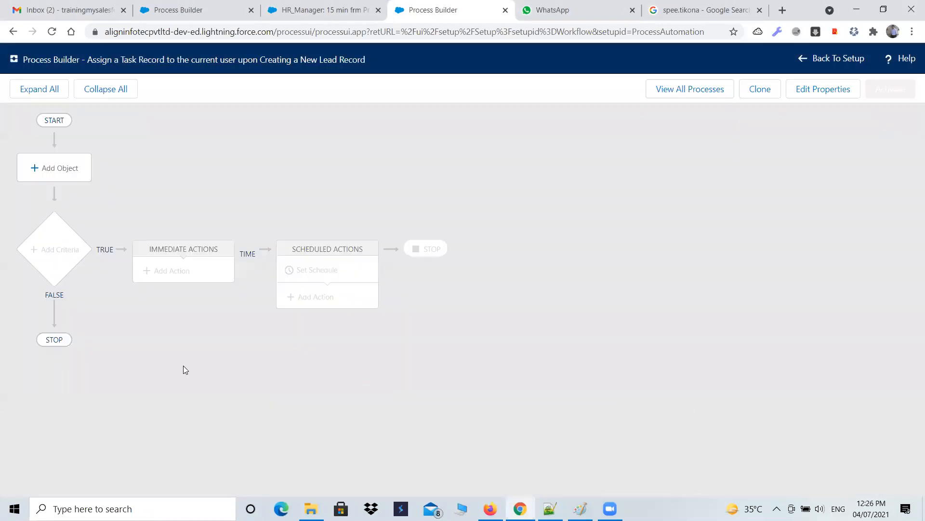
Step: Add the Lead object, starting the process only when a record is created, and save
click(67, 167)
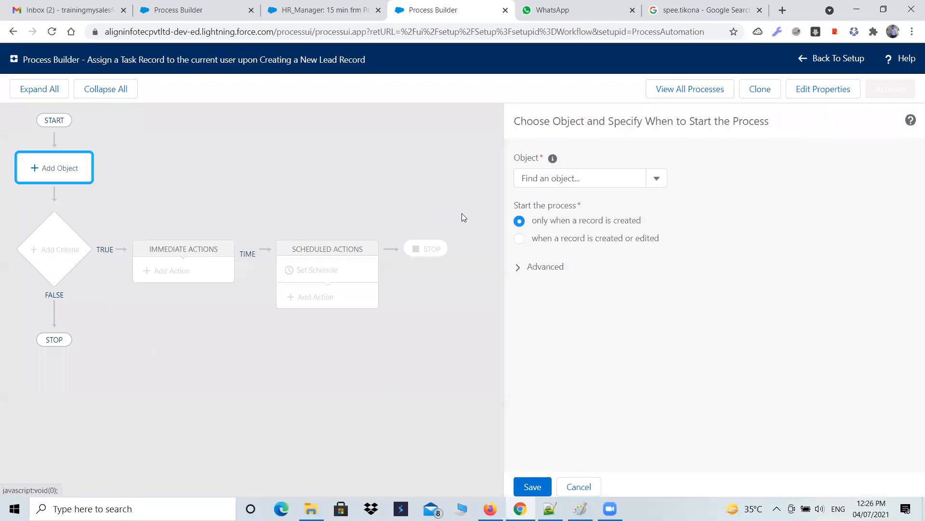
click(535, 182)
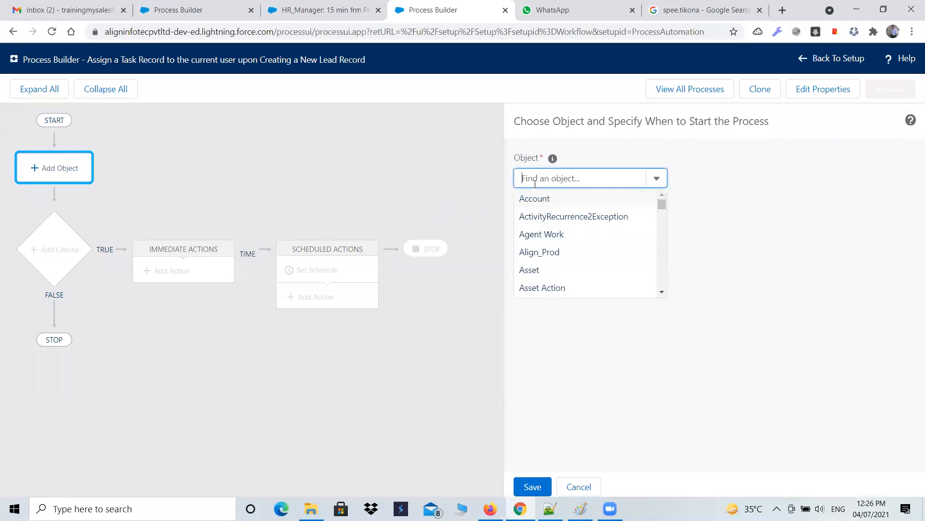
text(Lead)
click(541, 204)
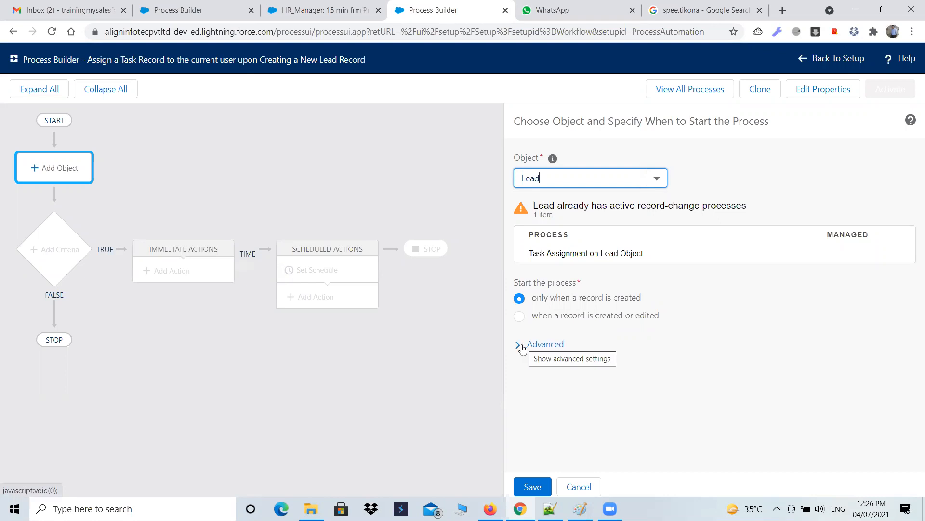
key(alt+Tab)
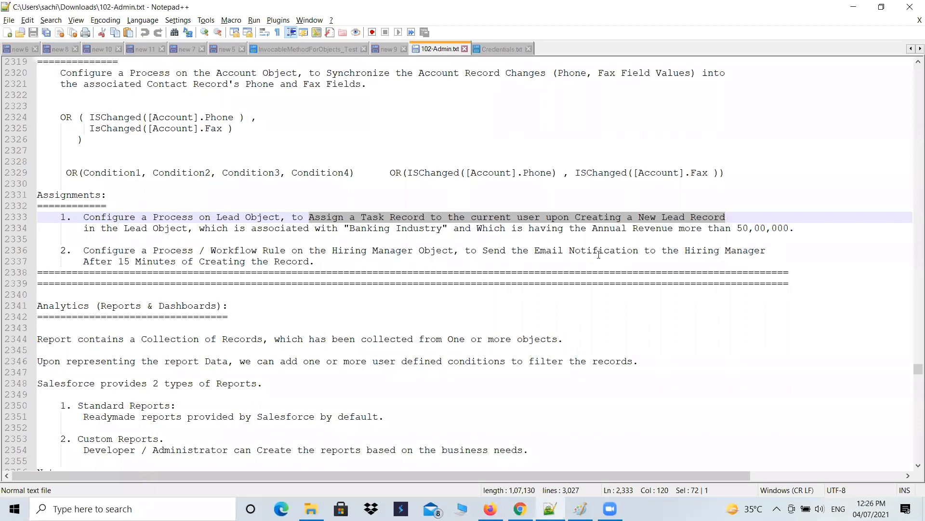
key(alt+Tab)
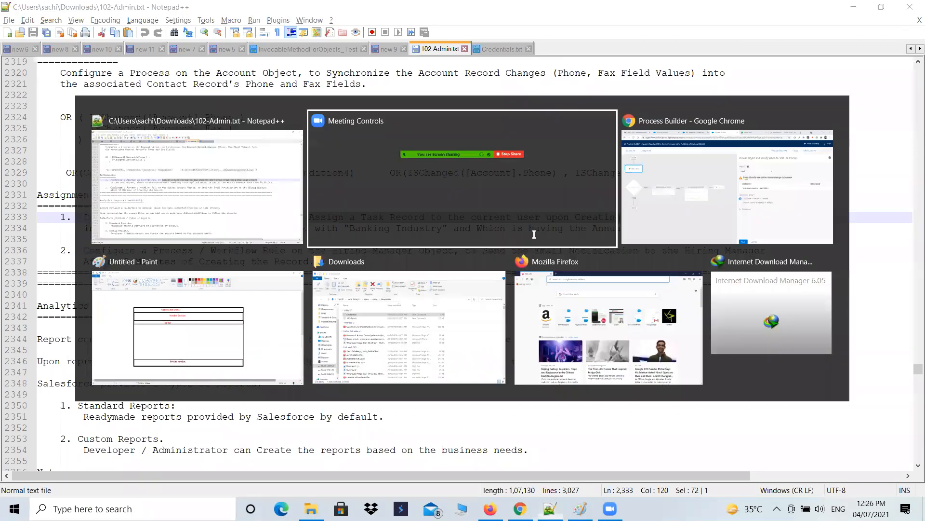
key(alt+Tab)
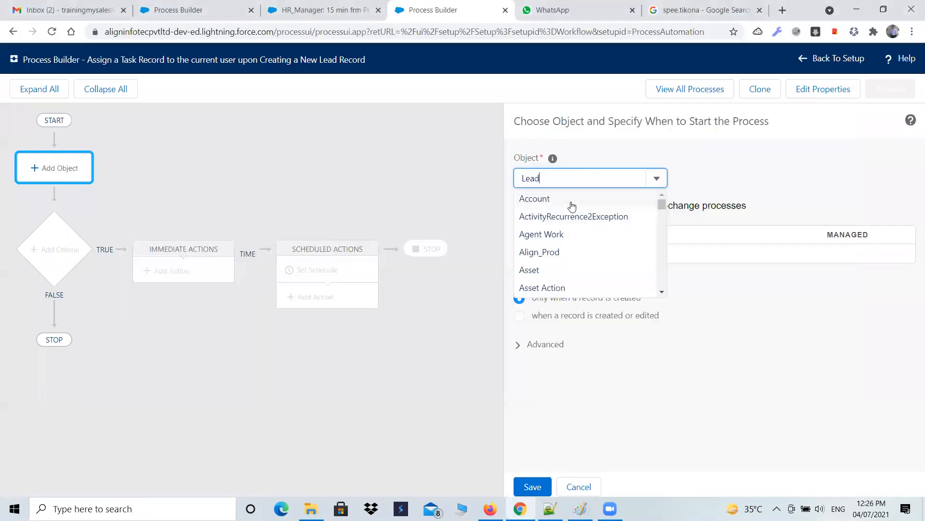
click(394, 337)
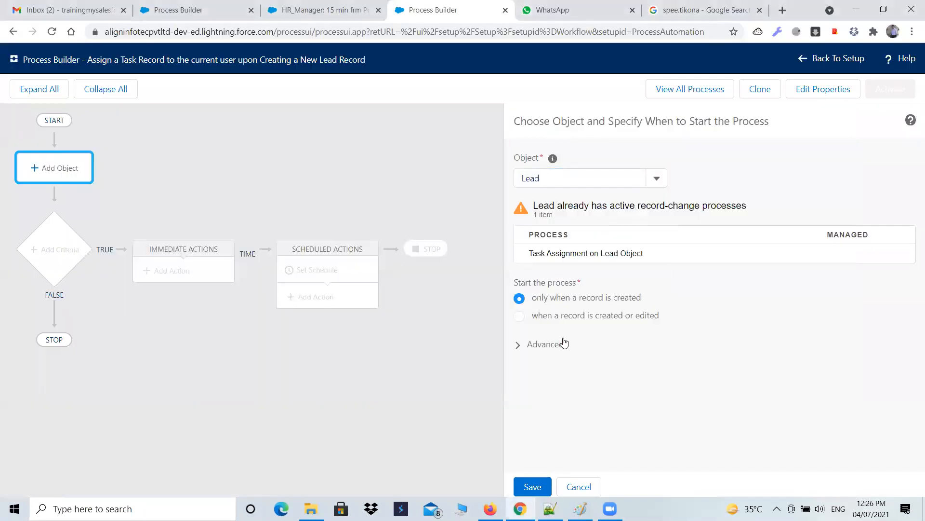
click(528, 487)
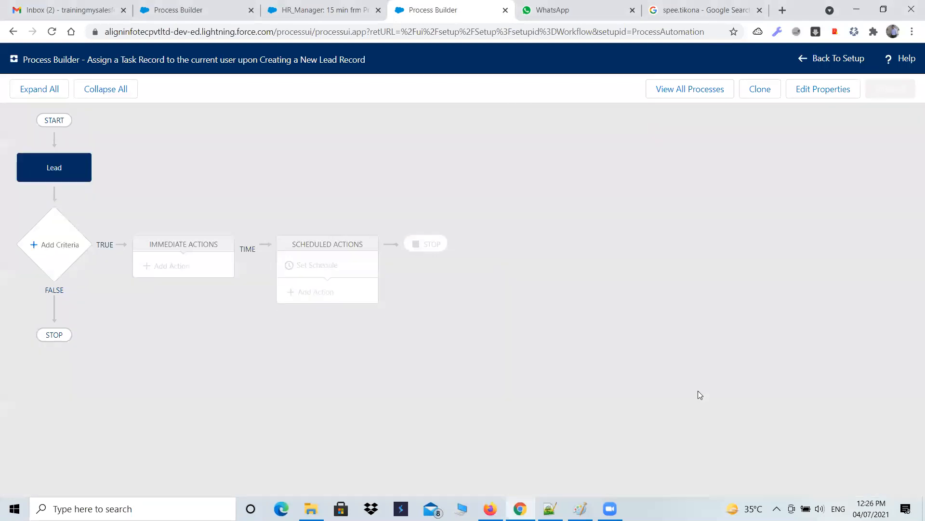
Step: Add a criteria node named 'Check the conditions'
click(69, 255)
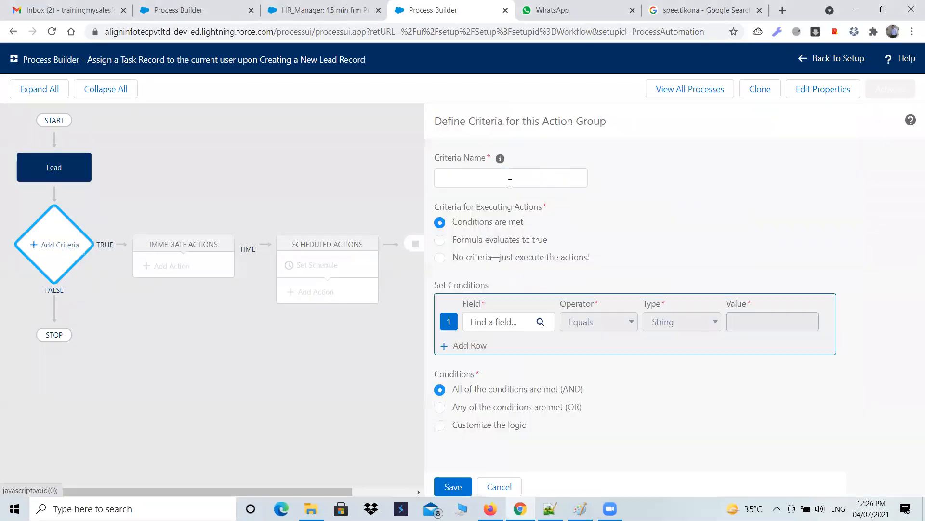
click(509, 180)
text(C)
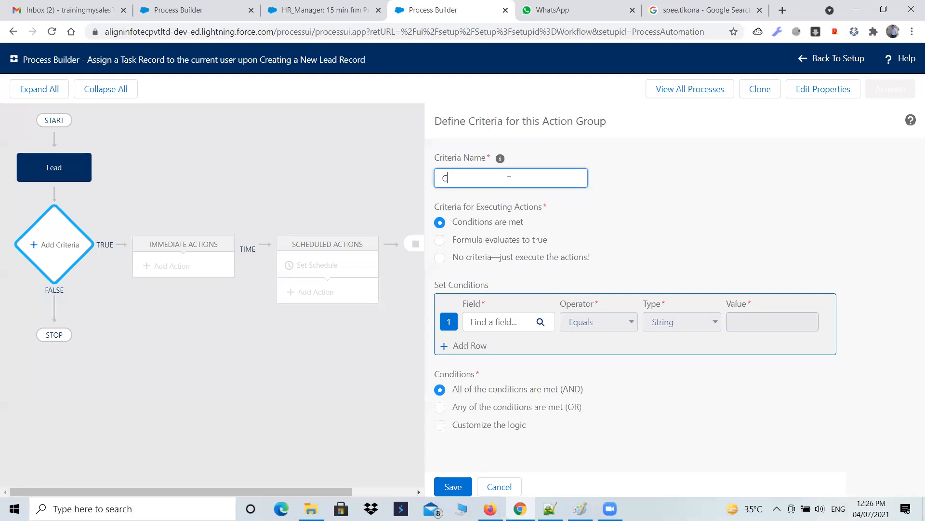
text(heck the conditions)
Step: Add a first condition requiring the Lead's Industry field to equal Banking
key(alt+Tab)
key(alt+Tab)
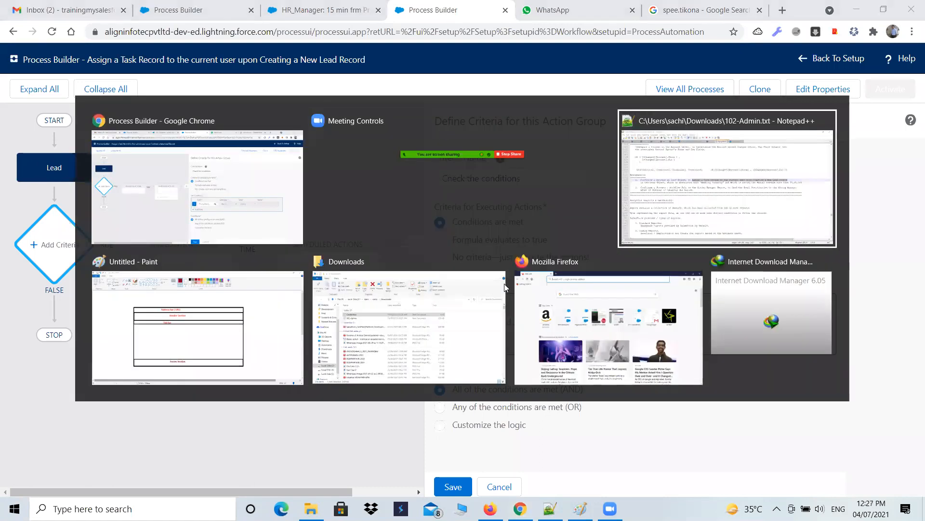
drag(345, 228, 442, 228)
key(alt+Tab)
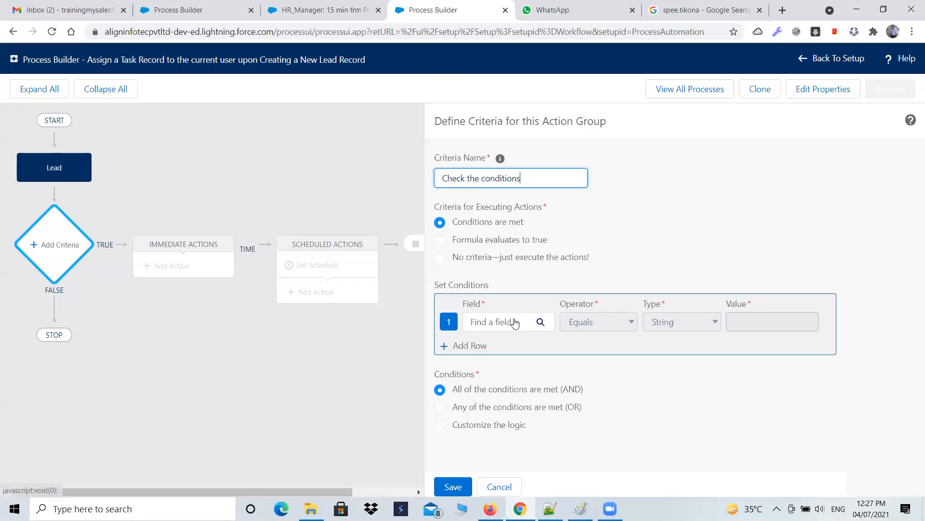
click(514, 319)
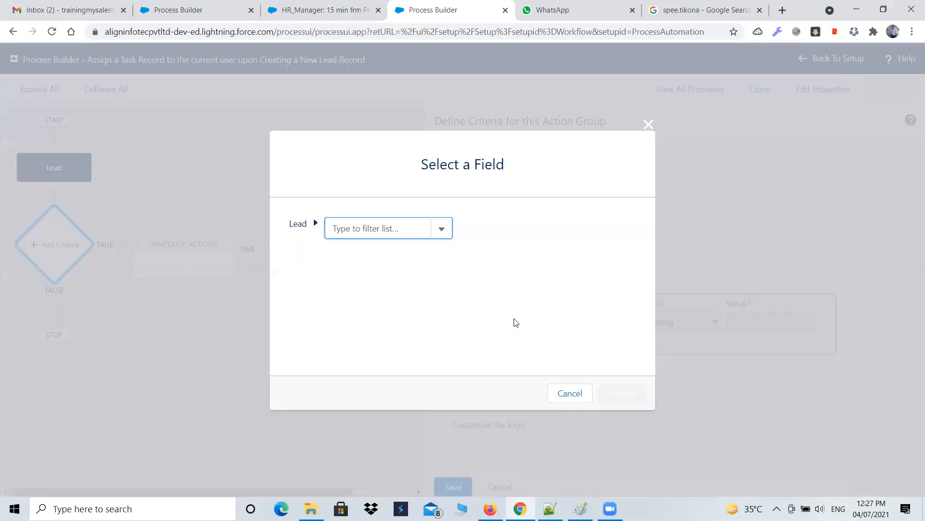
text(indus)
click(383, 249)
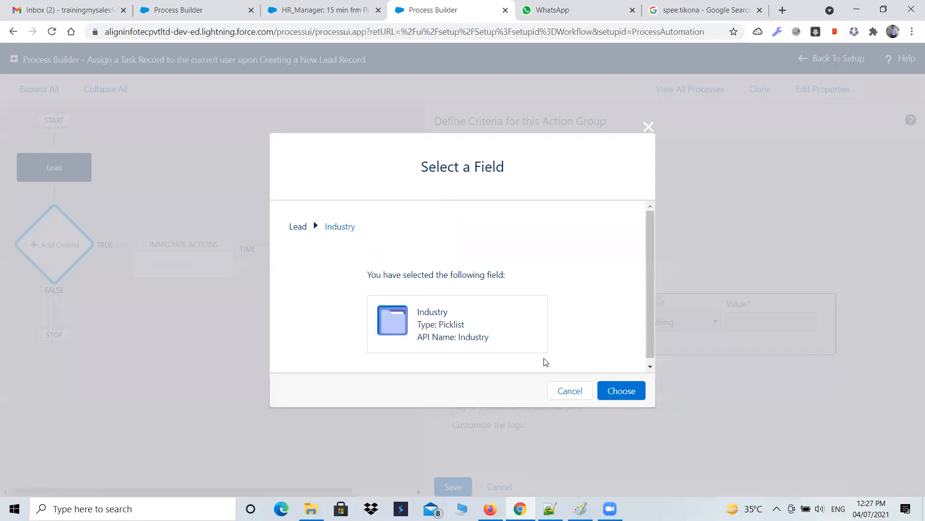
click(609, 396)
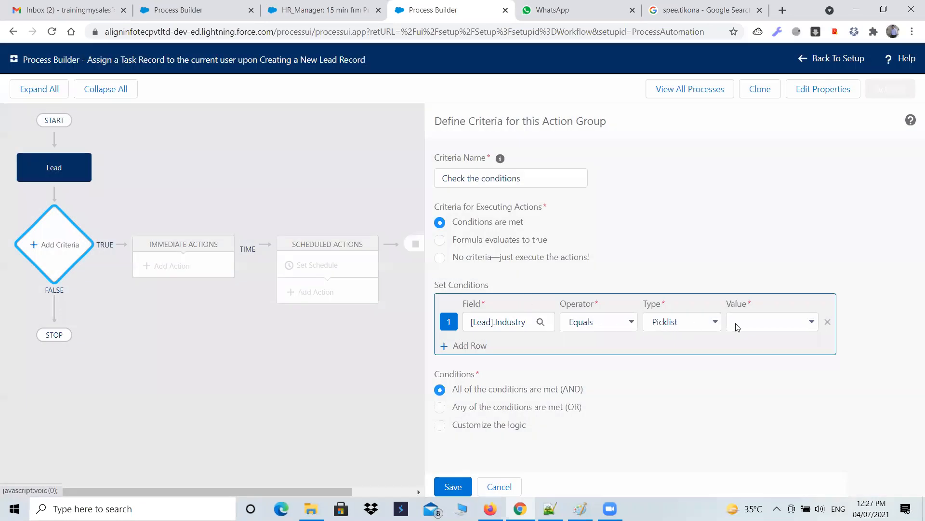
click(801, 326)
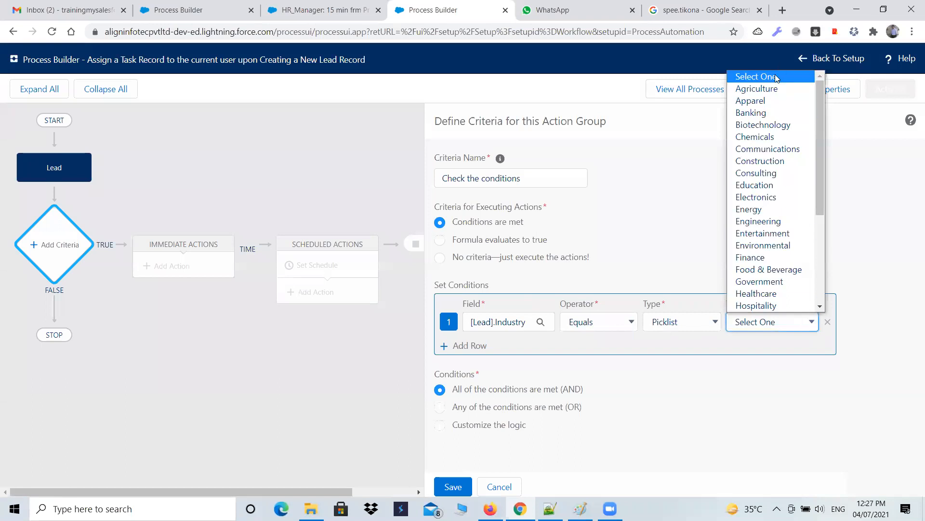
click(763, 113)
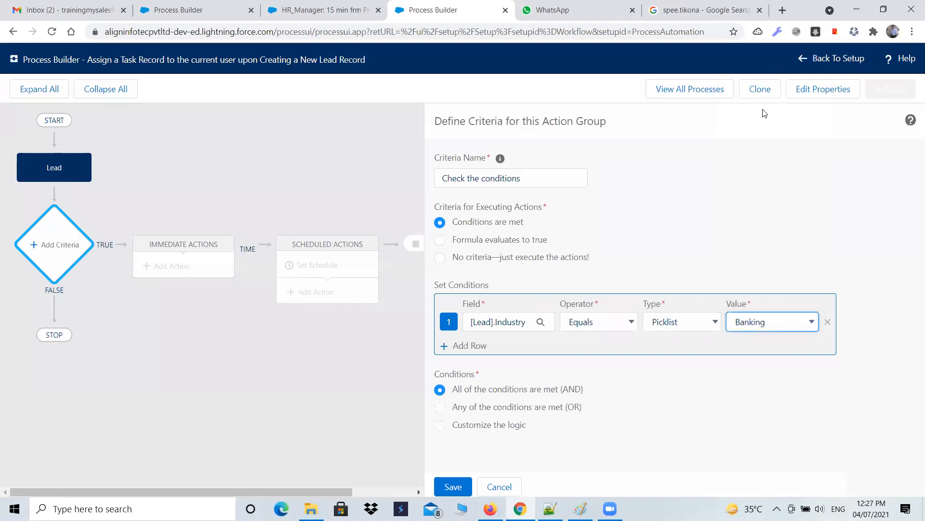
Step: Add a second condition requiring Annual Revenue to be greater than 5,000,000, then save the criteria
key(alt+Tab)
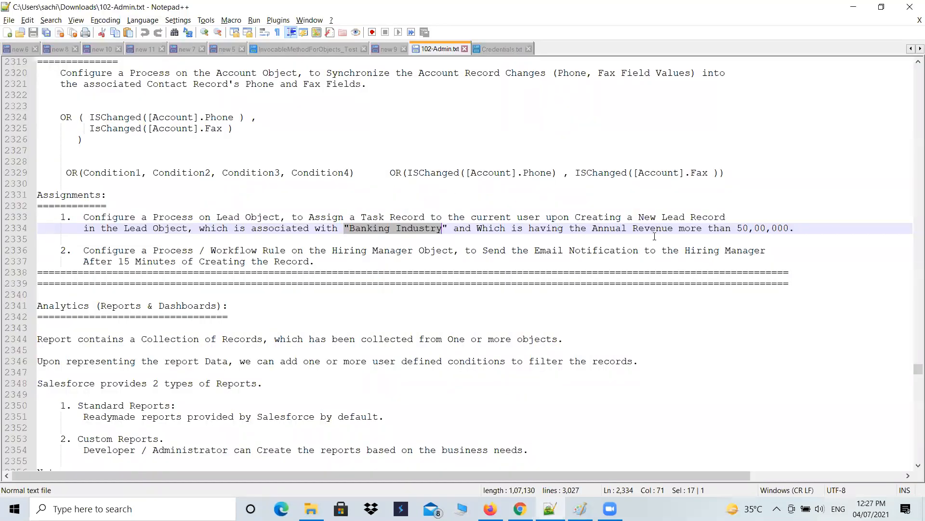
key(alt+Tab)
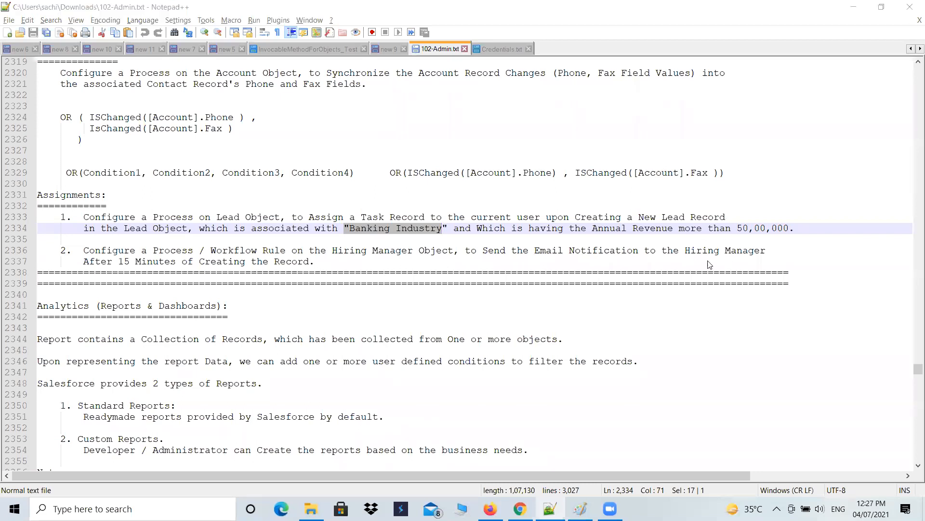
click(456, 345)
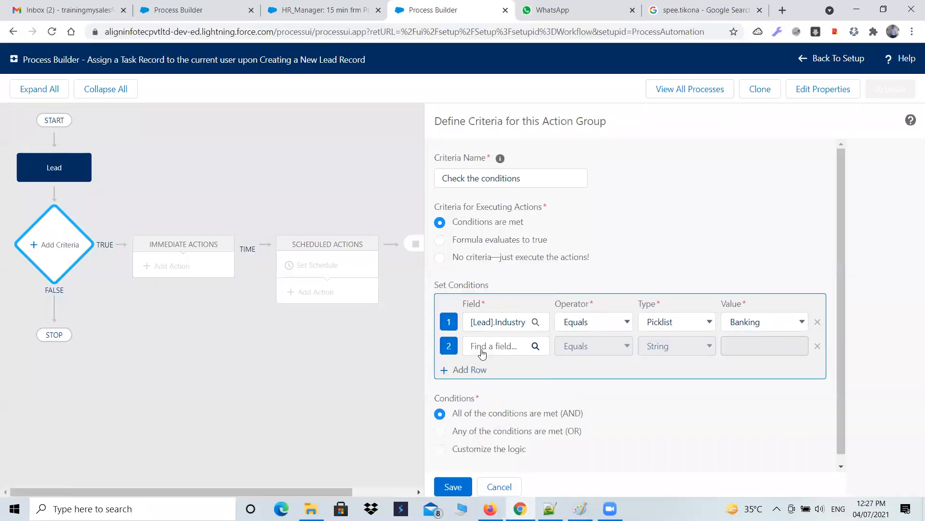
click(533, 346)
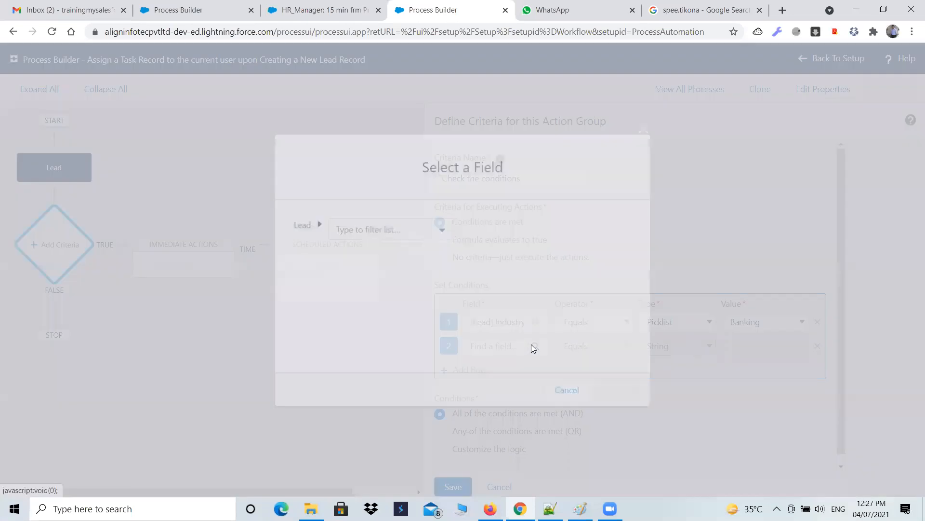
text(ann)
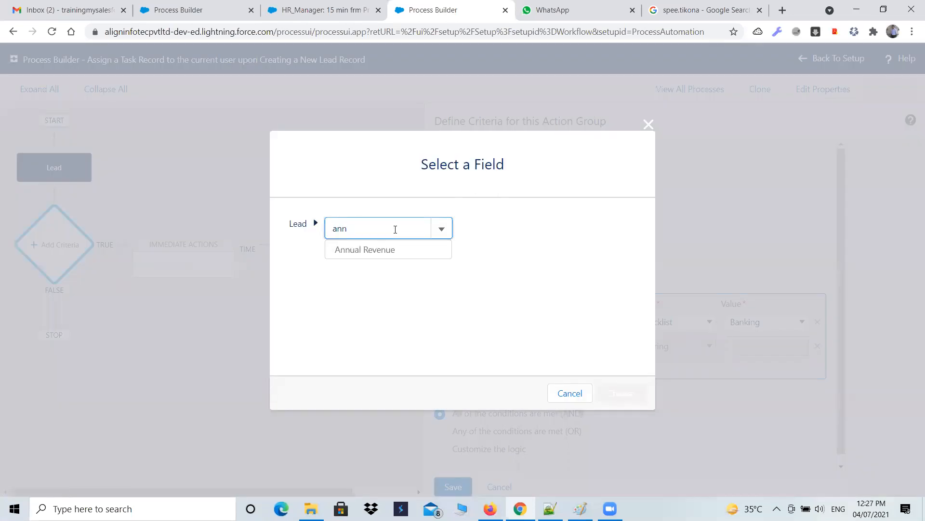
click(384, 251)
click(615, 391)
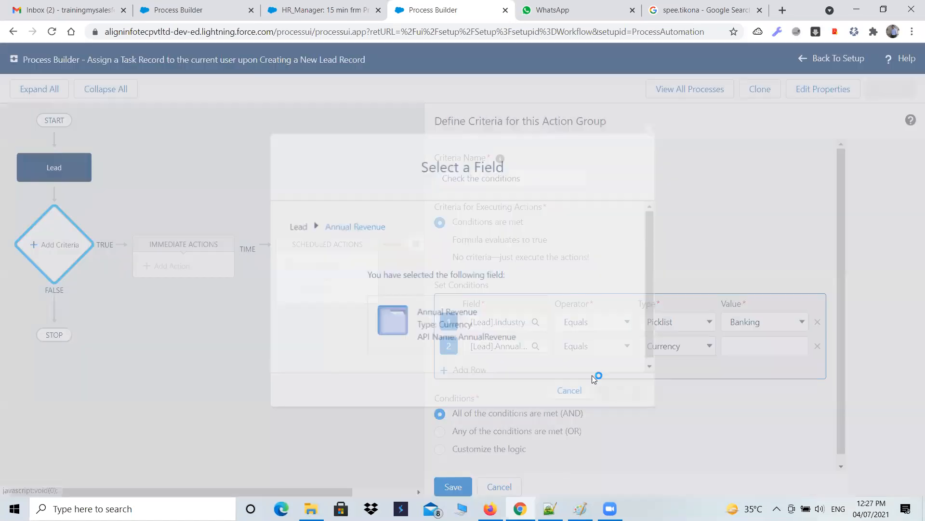
click(619, 351)
click(612, 388)
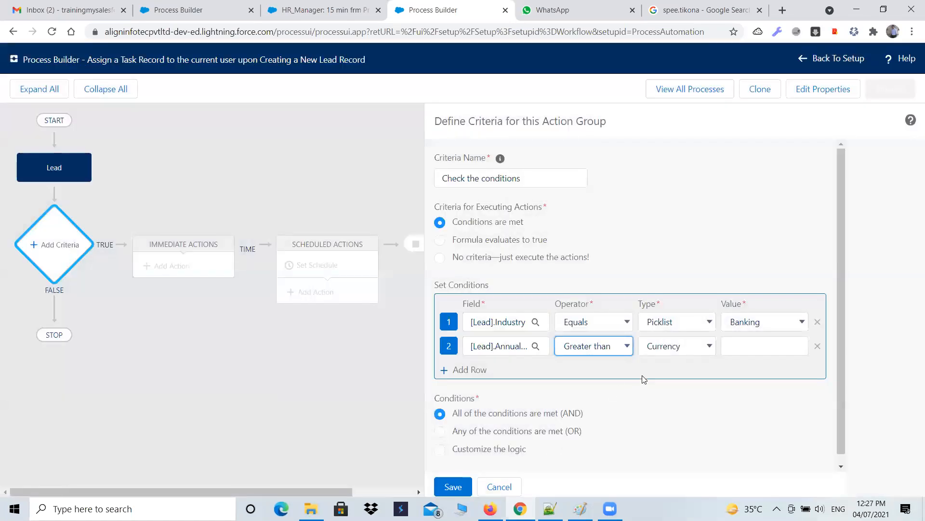
click(735, 344)
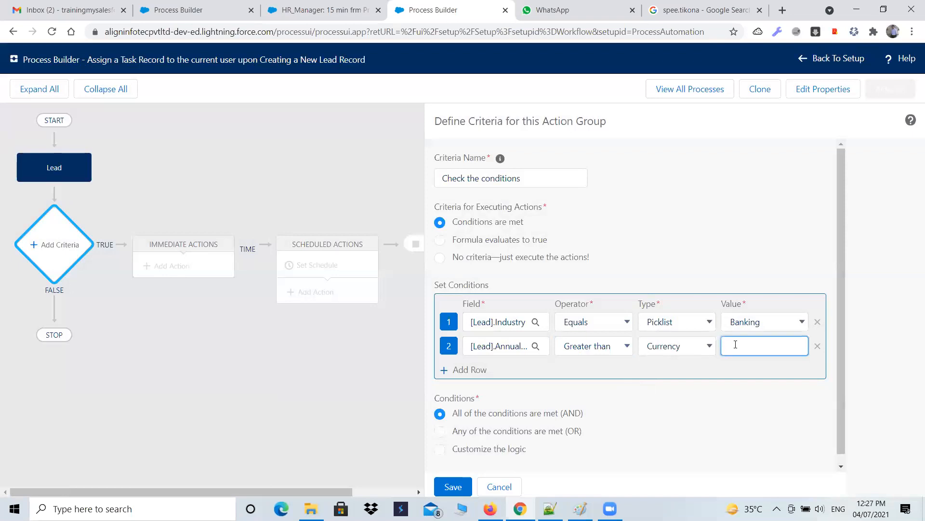
text(5000000)
key(alt+Tab)
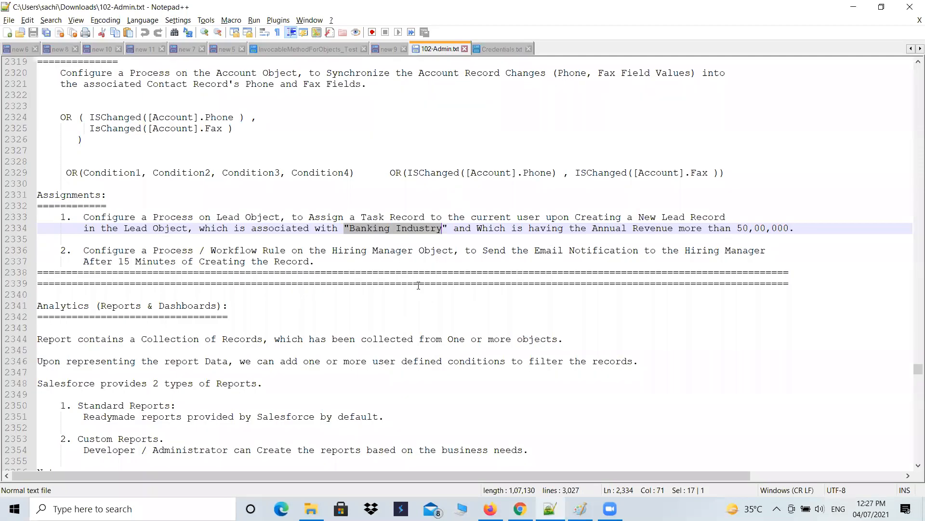
key(alt+Tab)
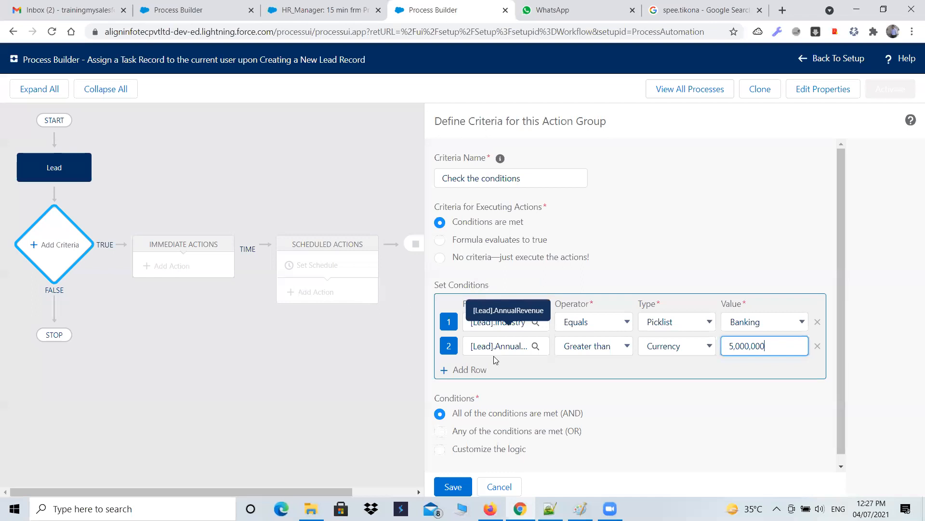
click(455, 486)
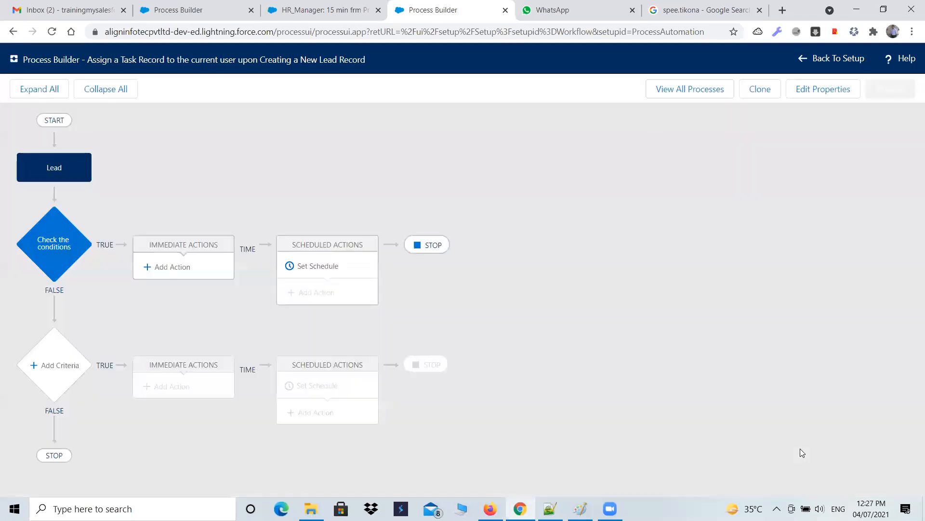
Step: Add an immediate Create a Record action named 'Task Creation' with record type Task
click(176, 268)
click(661, 181)
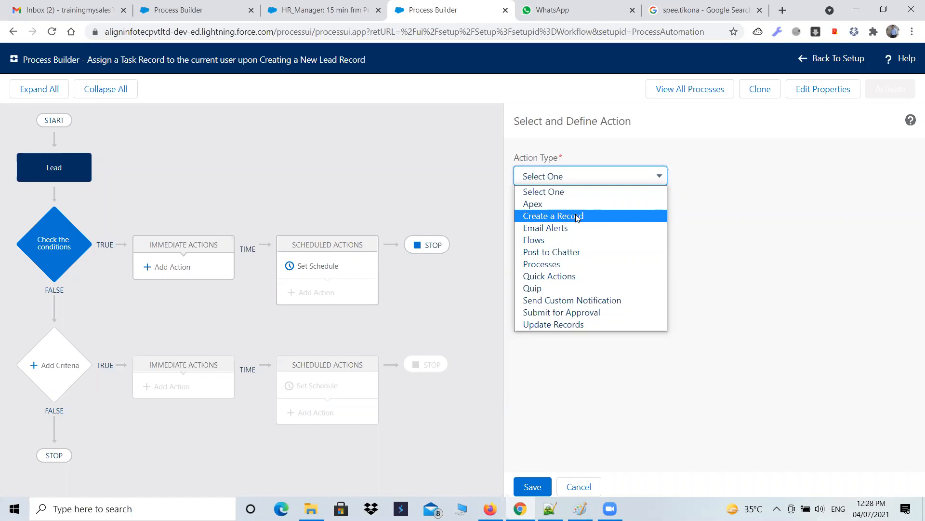
click(577, 218)
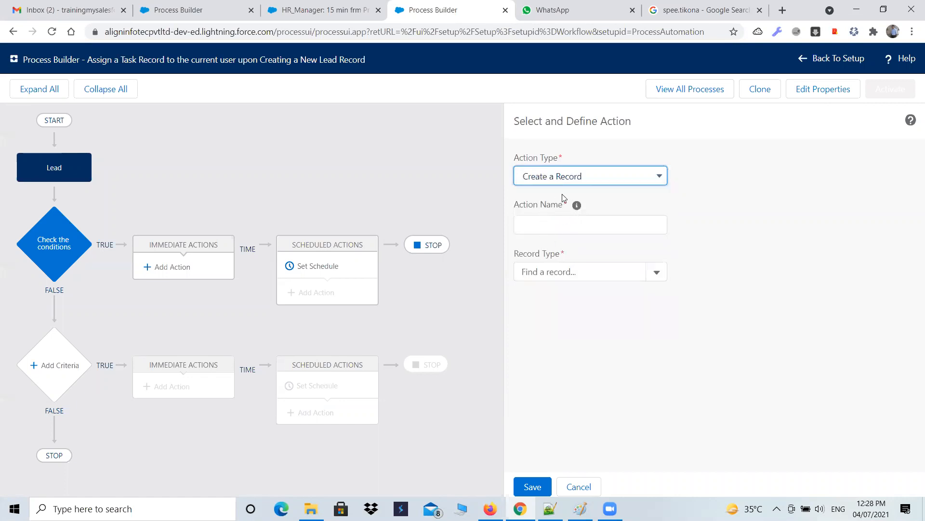
click(570, 223)
text(T)
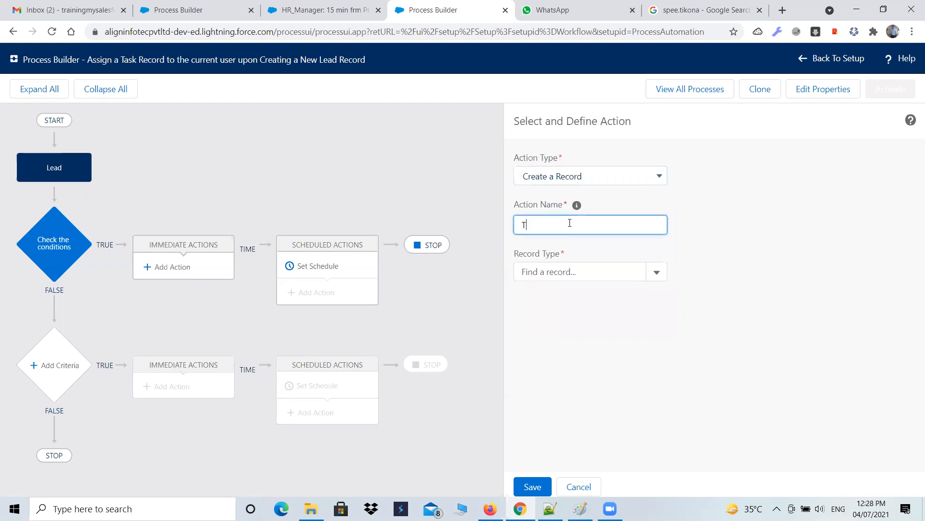
text(ask Creation)
click(621, 272)
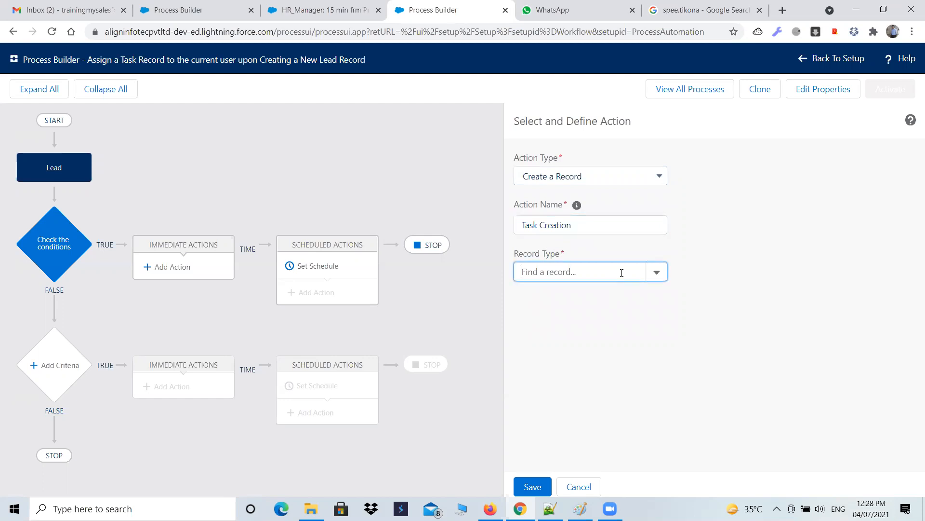
text(tas)
click(541, 295)
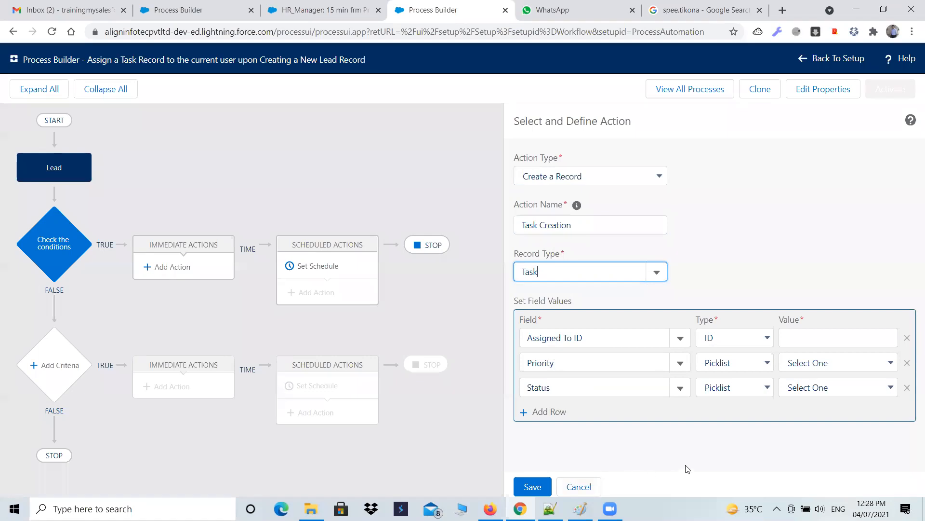
Step: Browse the type options and the available Task fields for the Assigned To ID row
click(738, 340)
click(737, 339)
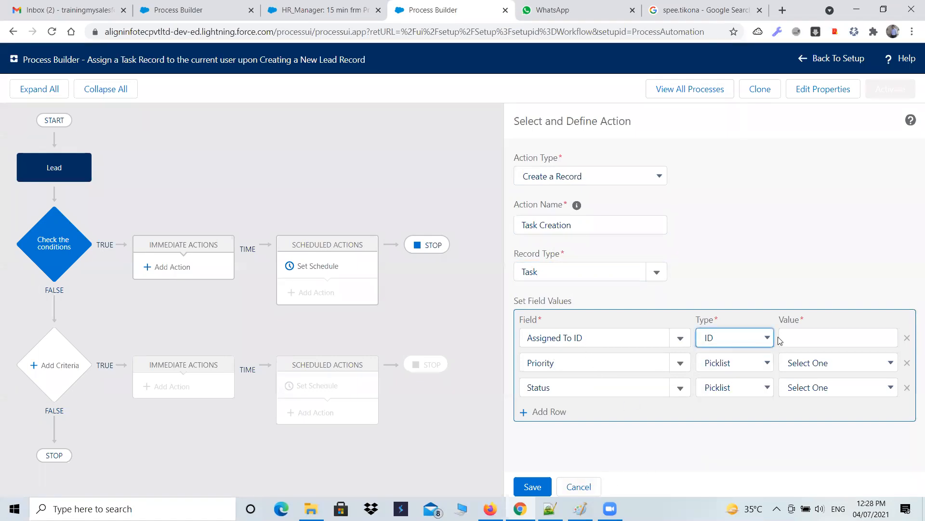
click(753, 340)
click(753, 340)
click(806, 339)
click(673, 338)
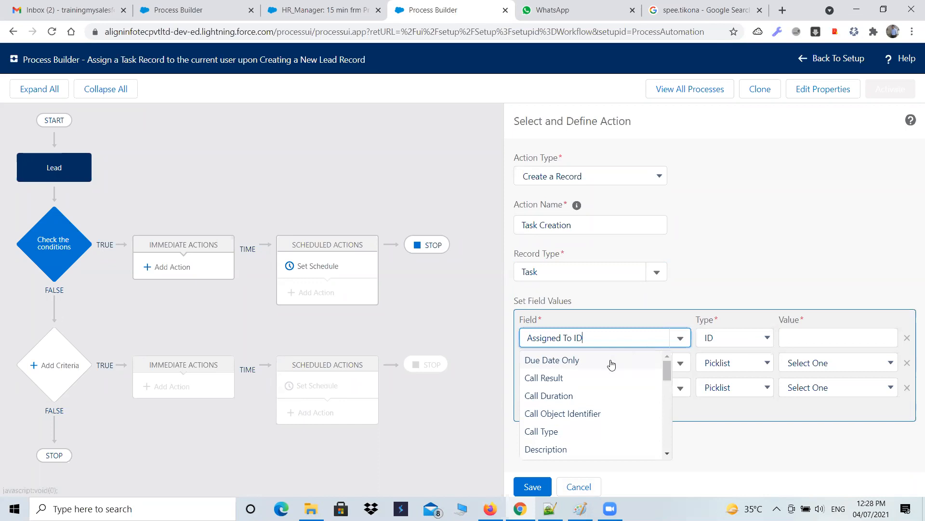
scroll(608, 369, down, 10)
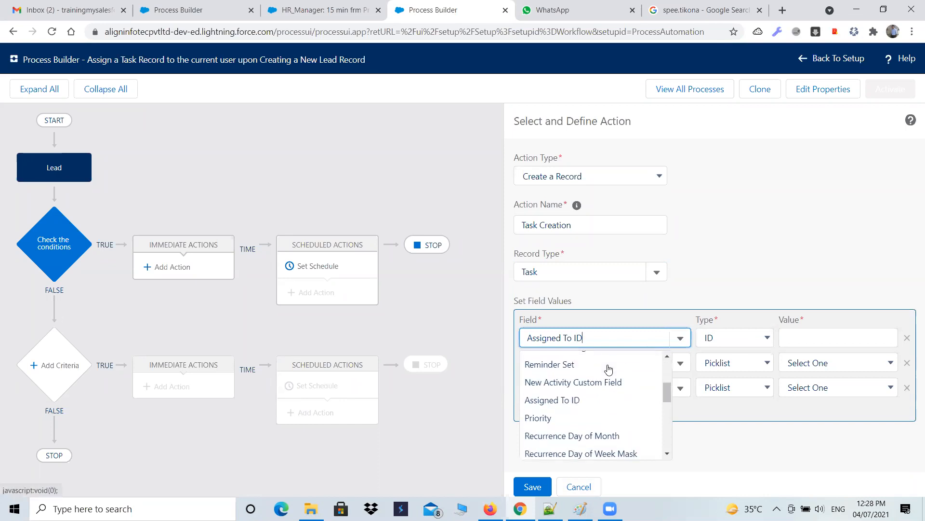
scroll(609, 368, down, 1)
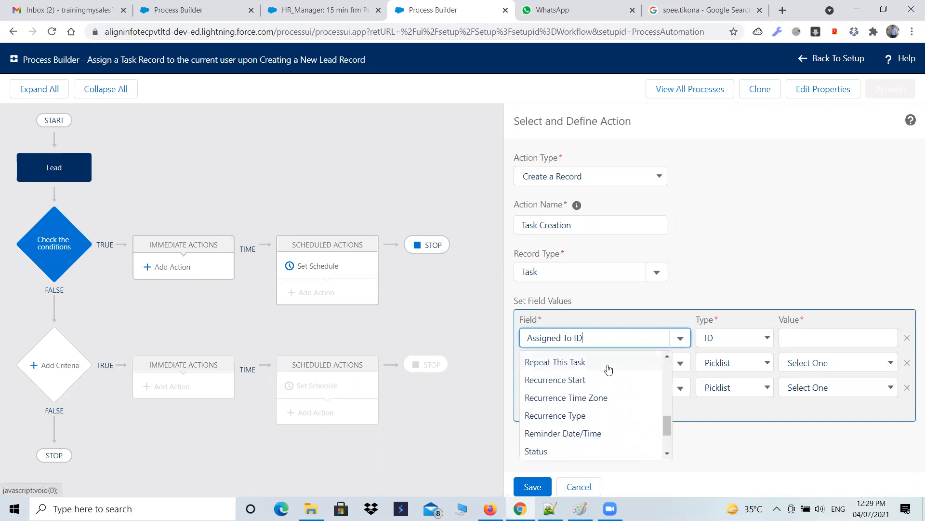
scroll(609, 368, down, 1)
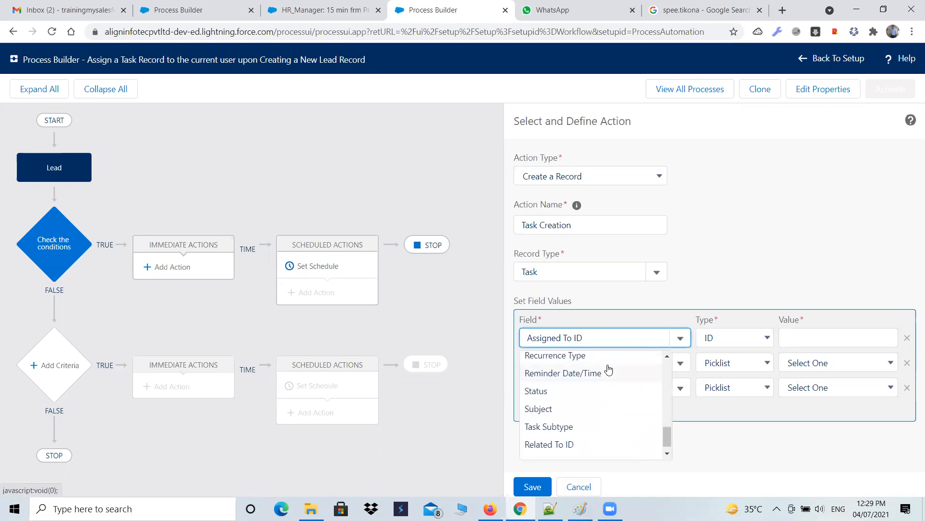
Step: Try setting the Assigned To ID value as a field reference to the Lead's Owner ID (User) > User ID
click(724, 340)
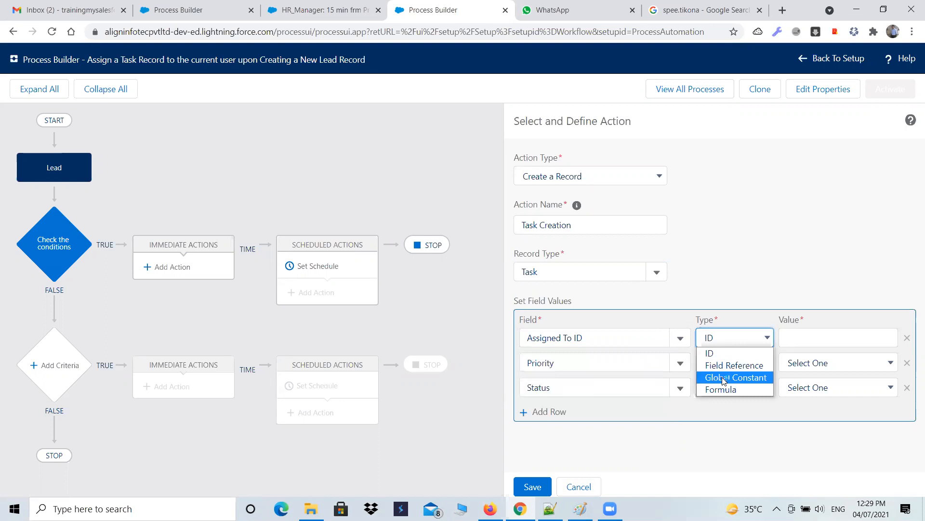
click(724, 365)
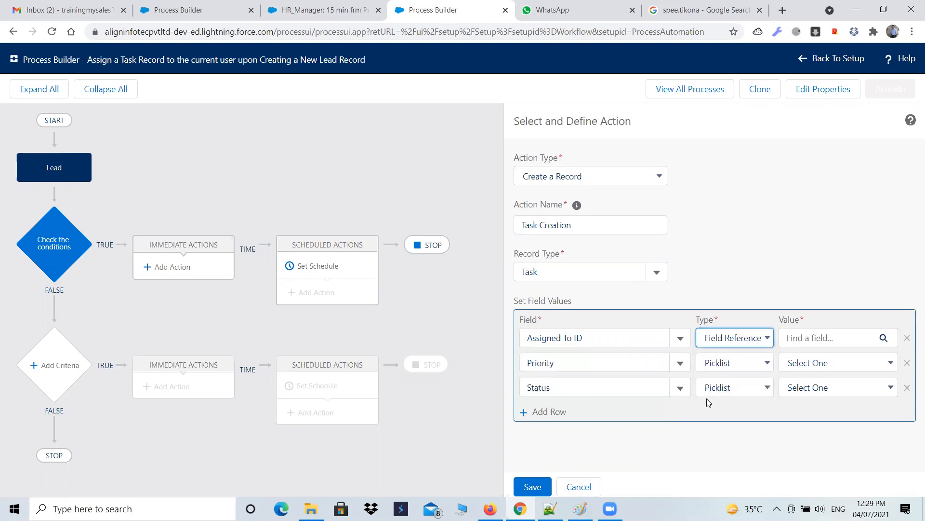
click(888, 341)
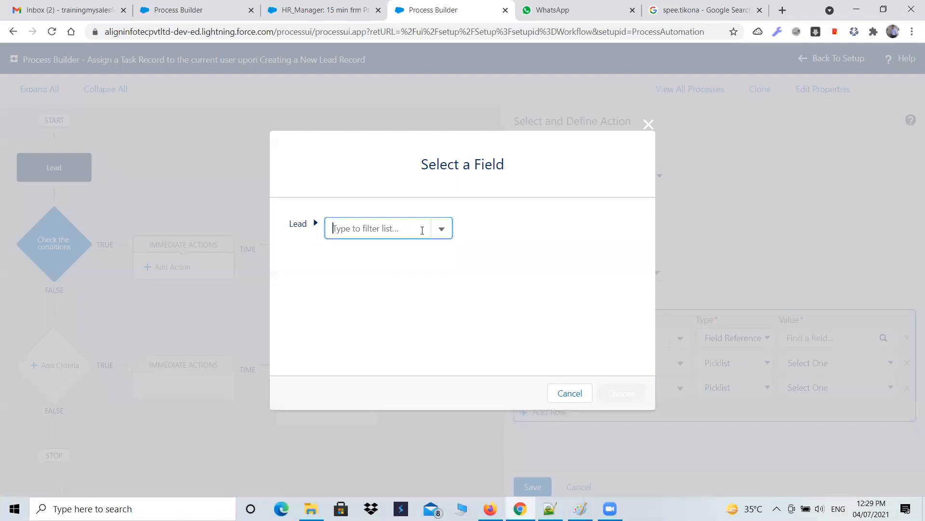
click(438, 230)
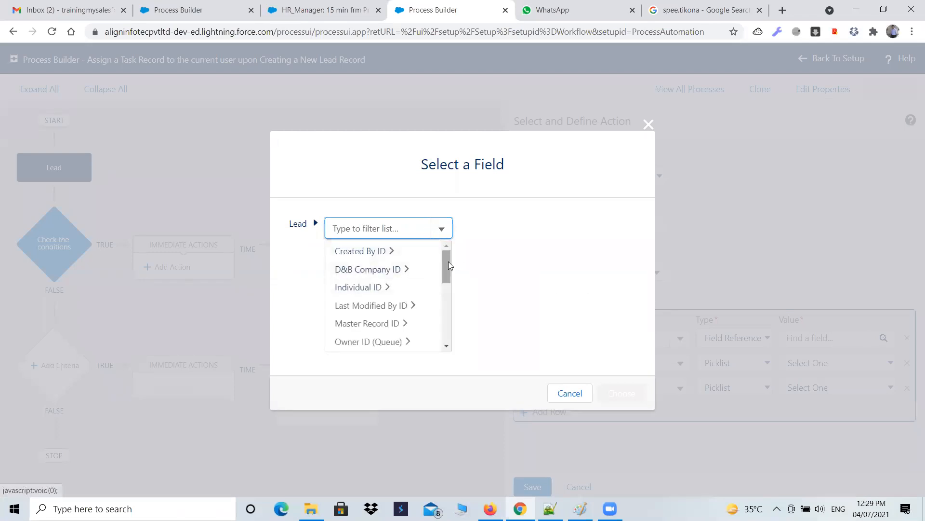
drag(449, 261, 448, 282)
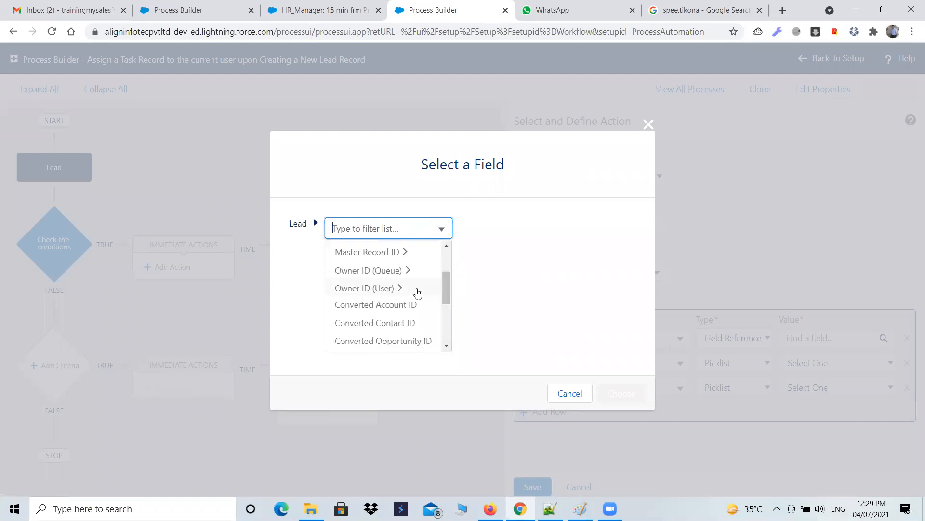
click(378, 293)
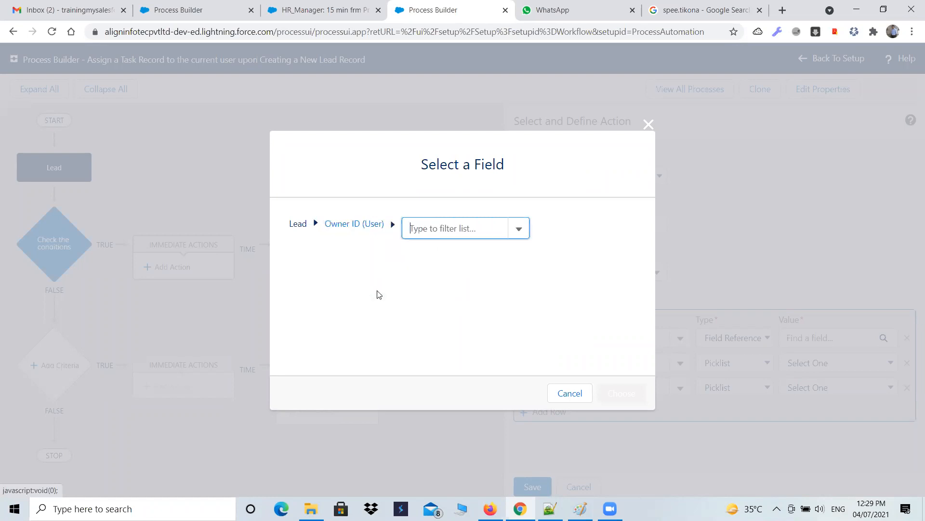
click(522, 231)
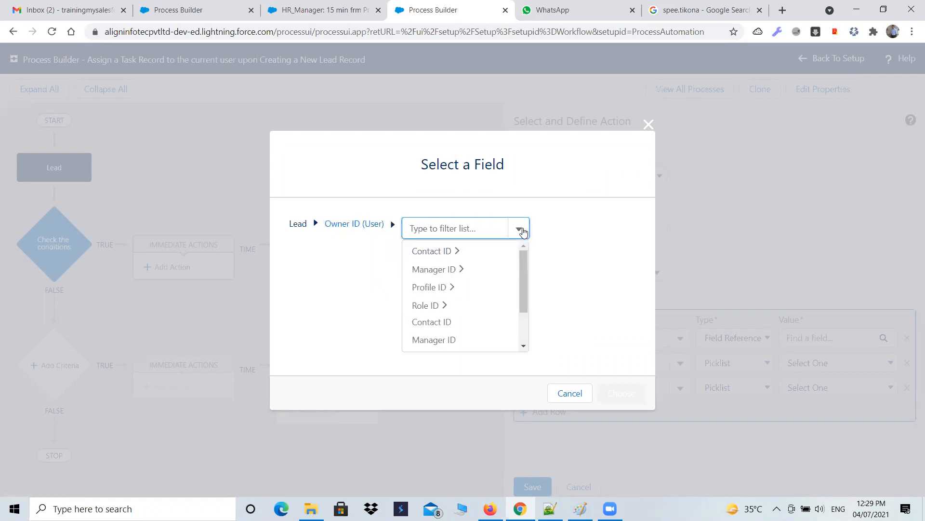
scroll(463, 314, down, 2)
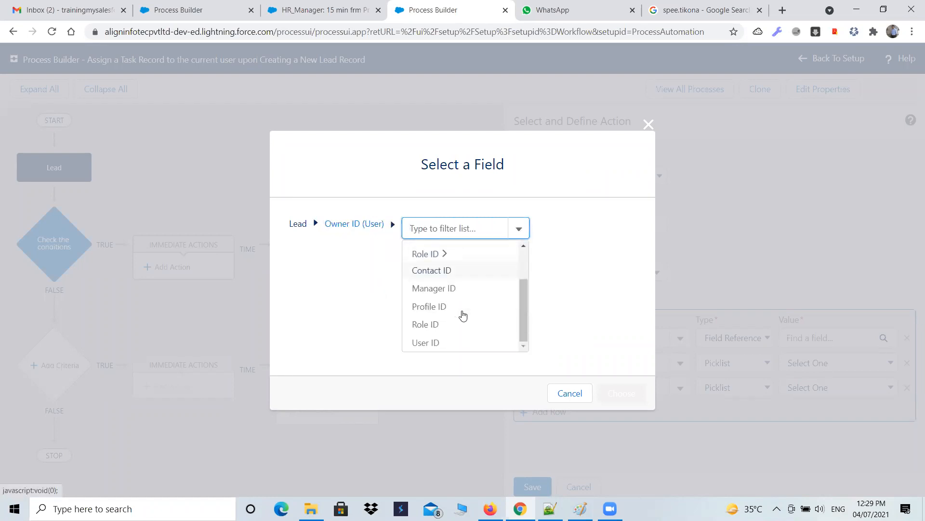
click(426, 344)
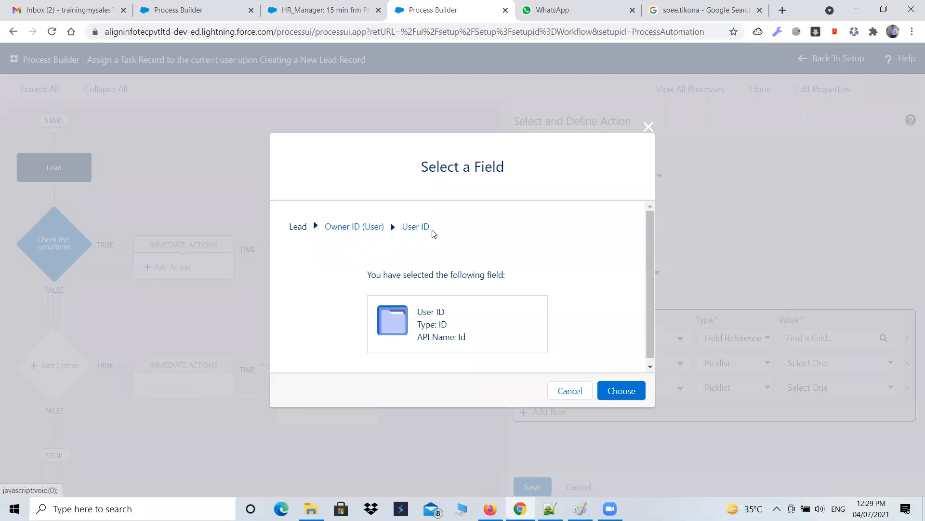
click(563, 392)
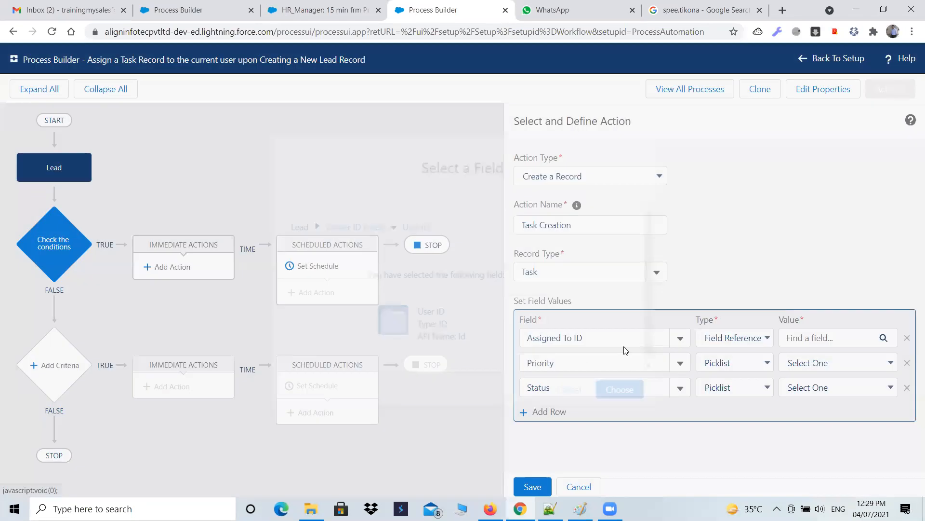
Step: Switch to Notepad++ and reread the requirement about assigning the task to the current user
click(680, 343)
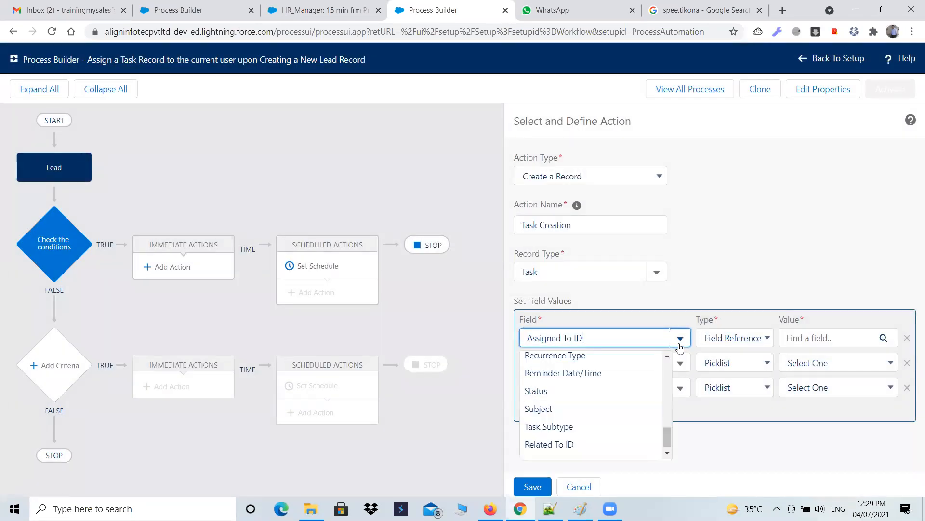
click(697, 296)
click(754, 340)
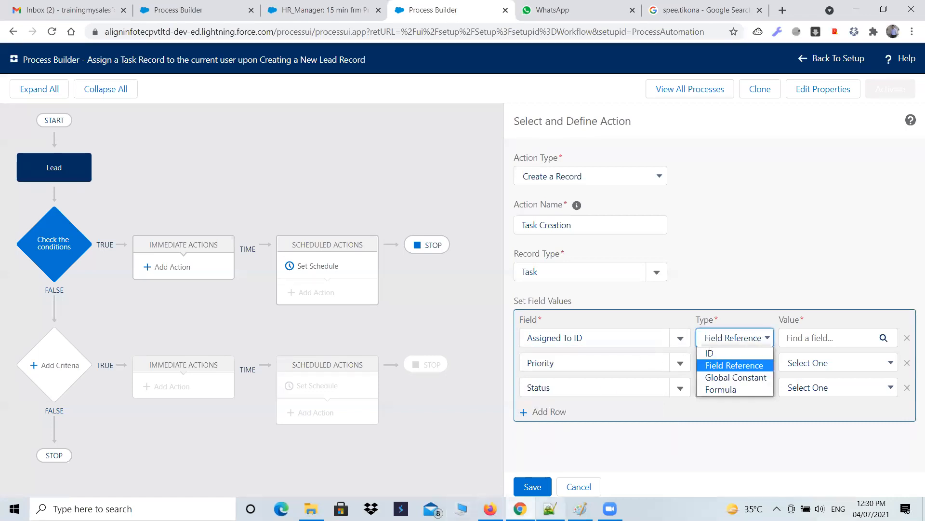
click(550, 509)
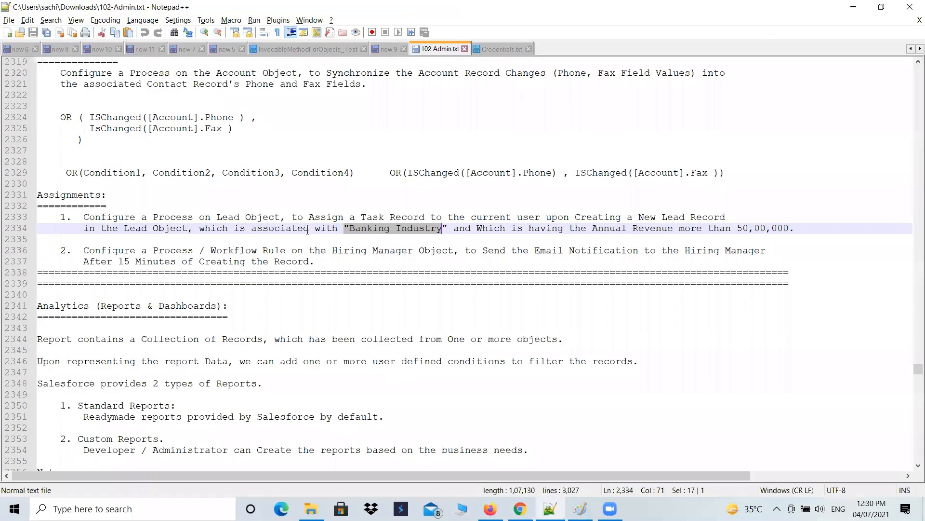
drag(309, 217, 573, 217)
click(502, 227)
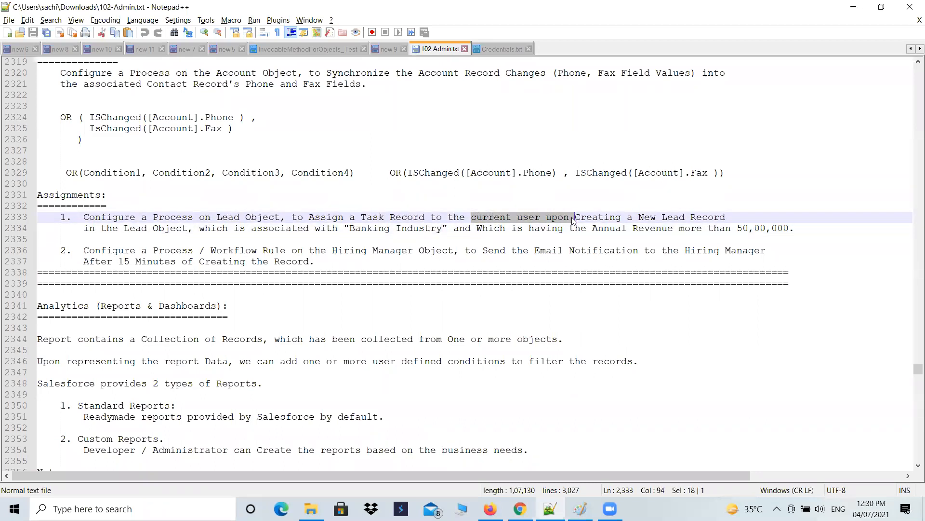
key(alt+Tab)
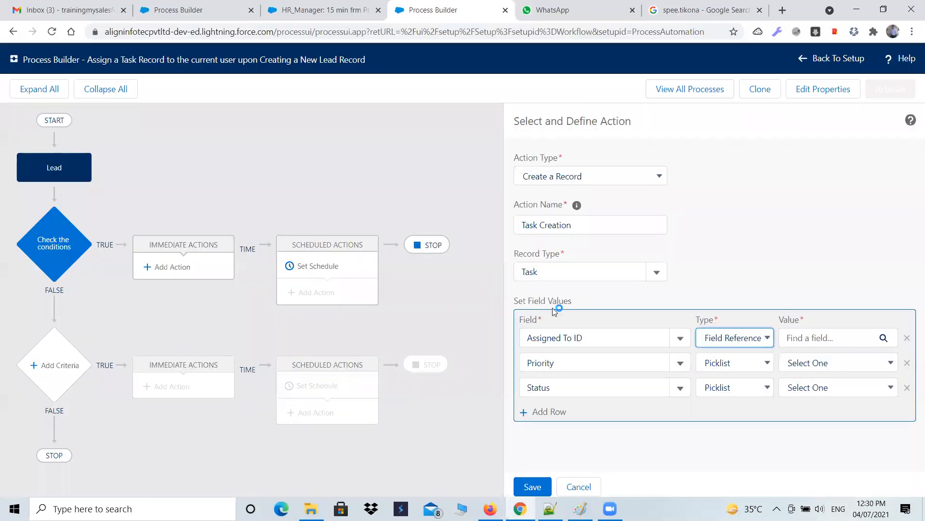
Step: Set Assigned To ID as a Field Reference to the Lead's Owner ID (User) > User ID
click(673, 346)
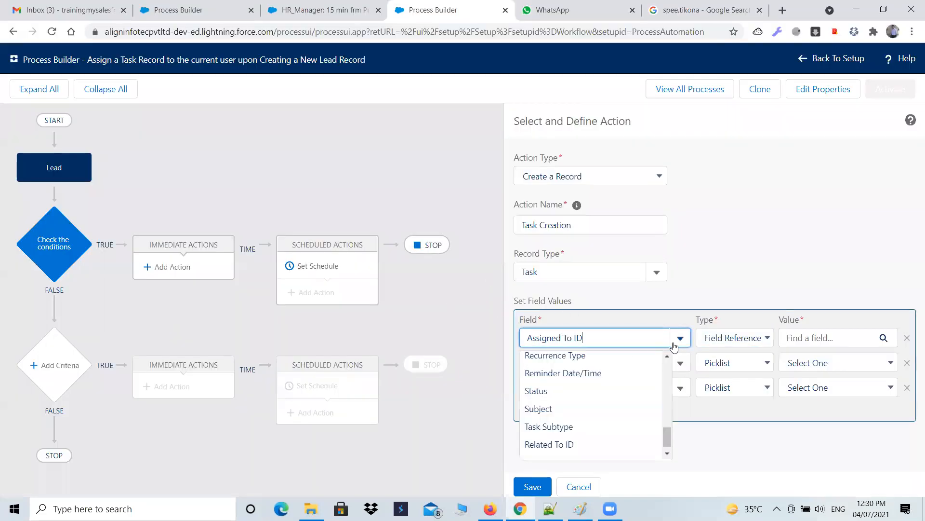
click(768, 339)
click(751, 353)
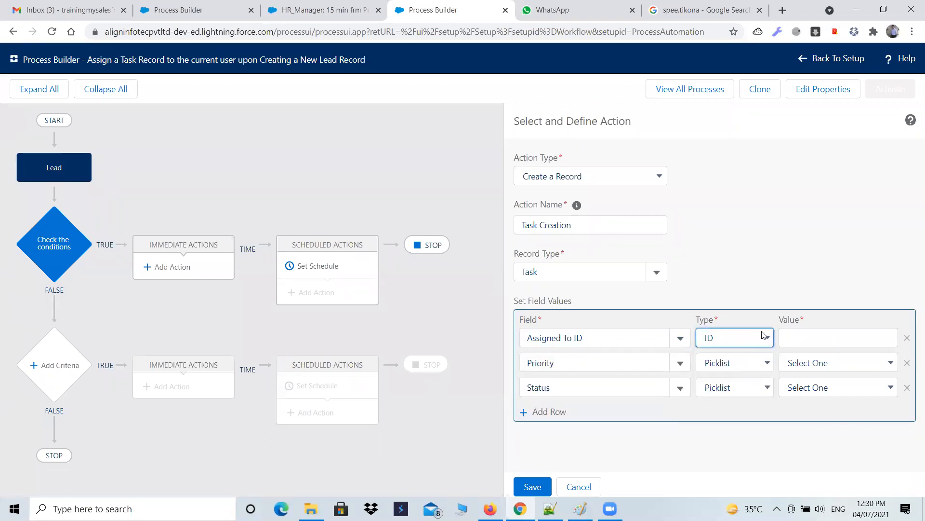
click(763, 337)
click(735, 364)
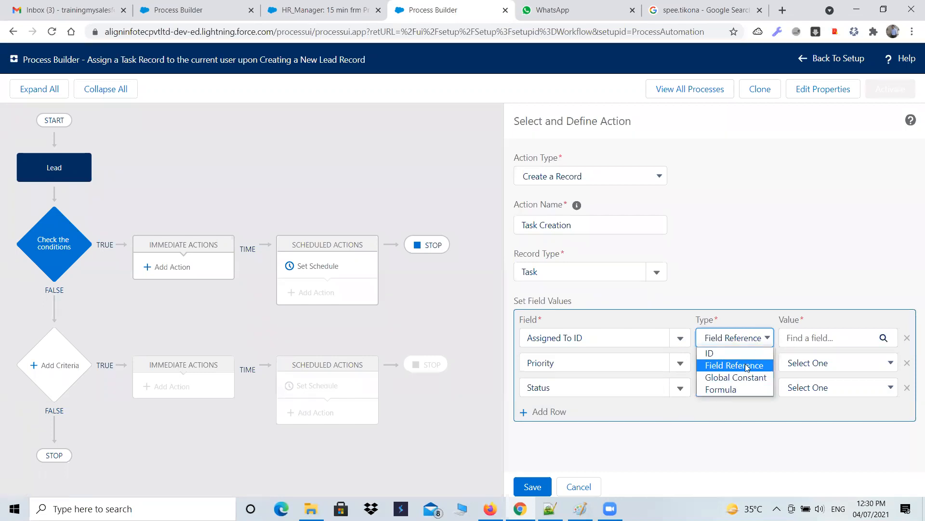
click(731, 389)
click(761, 339)
click(749, 364)
click(810, 341)
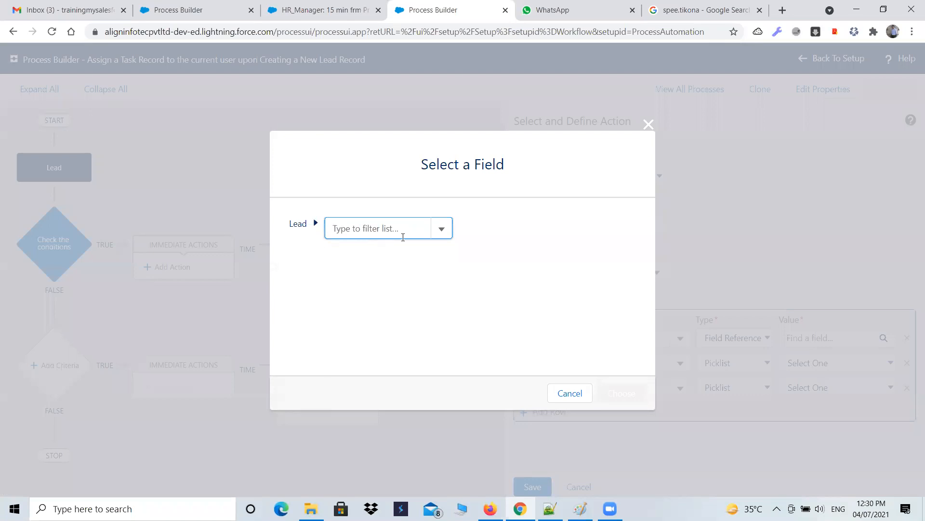
click(440, 229)
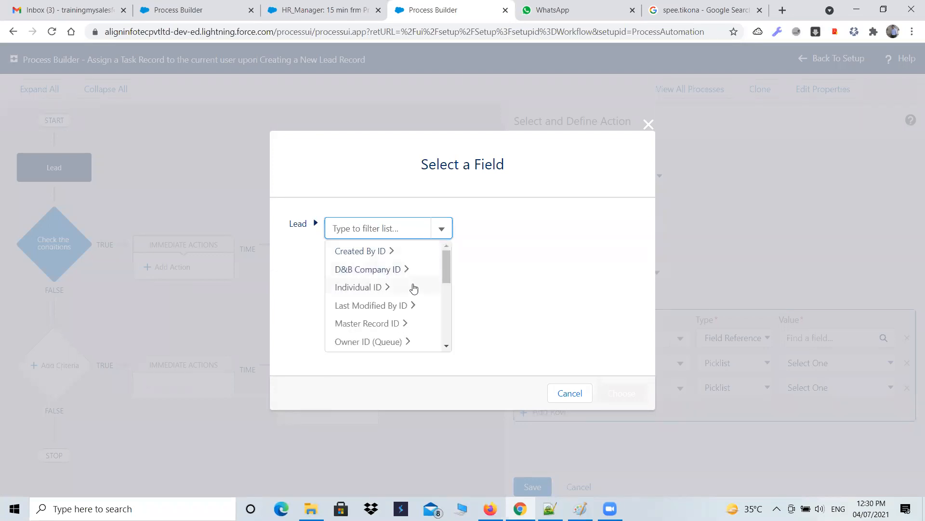
scroll(383, 343, down, 1)
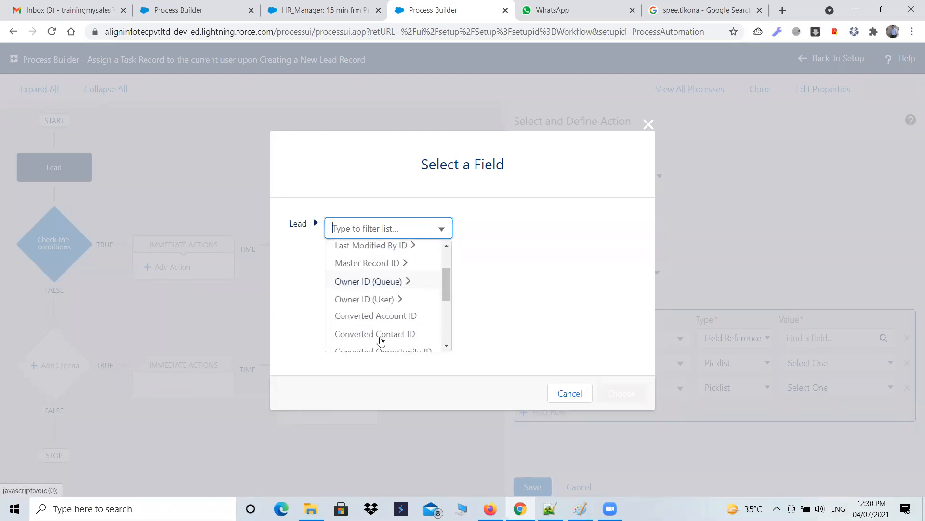
click(379, 301)
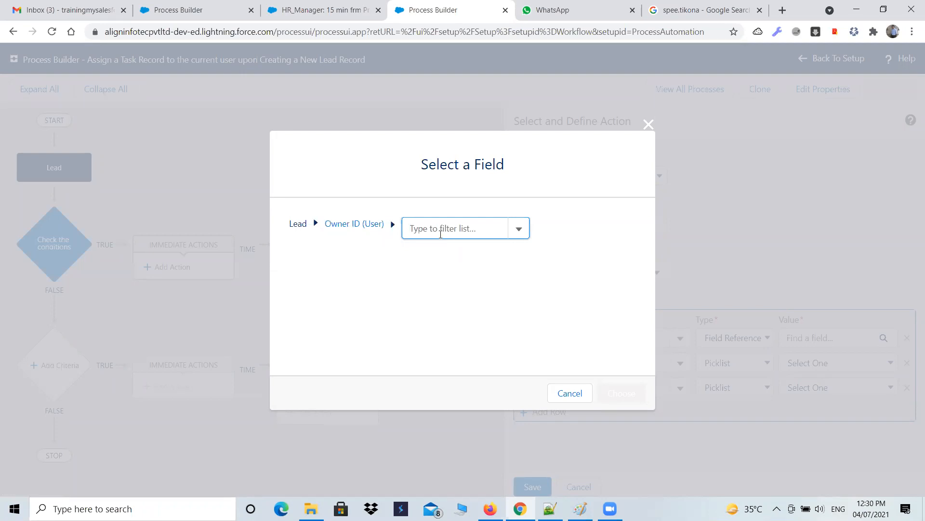
click(517, 232)
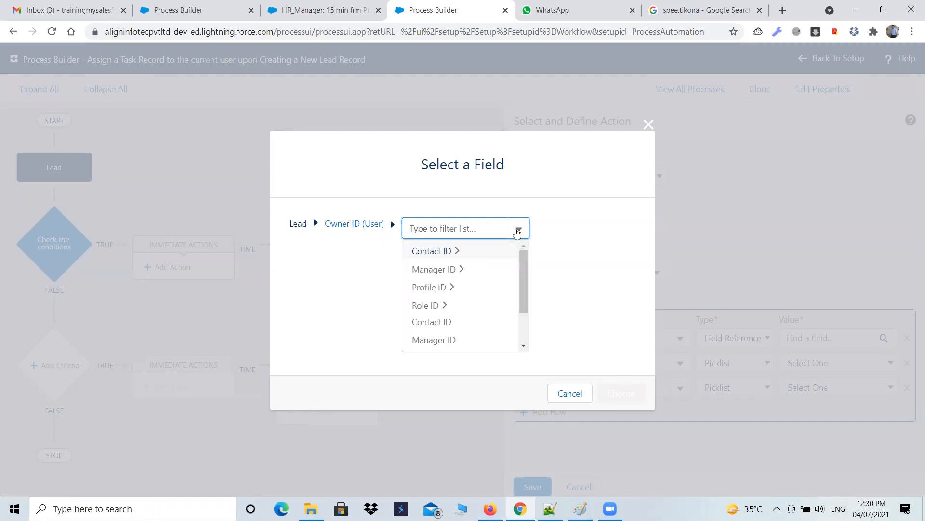
scroll(494, 274, down, 2)
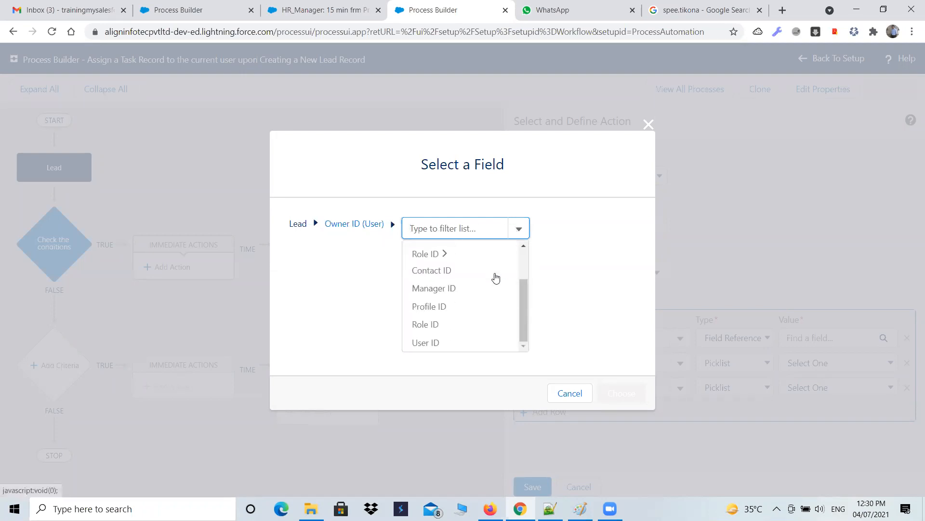
click(428, 343)
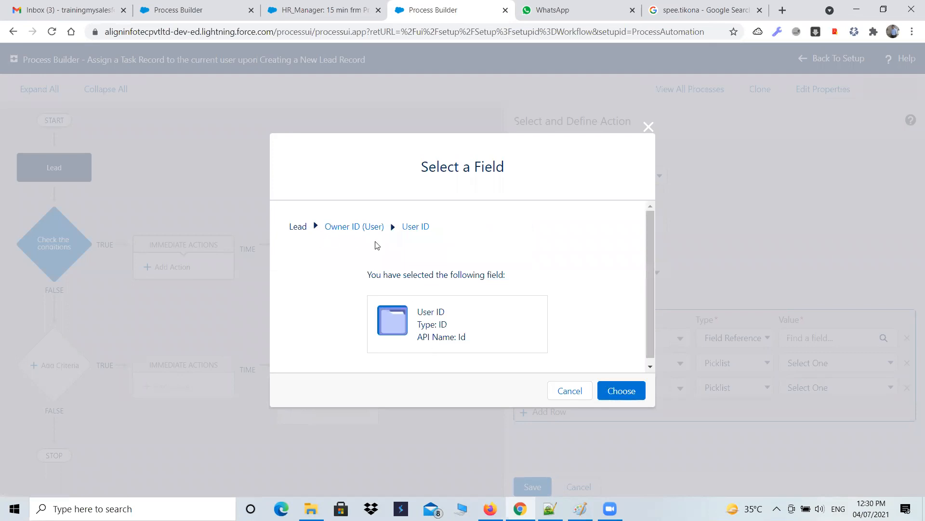
click(600, 389)
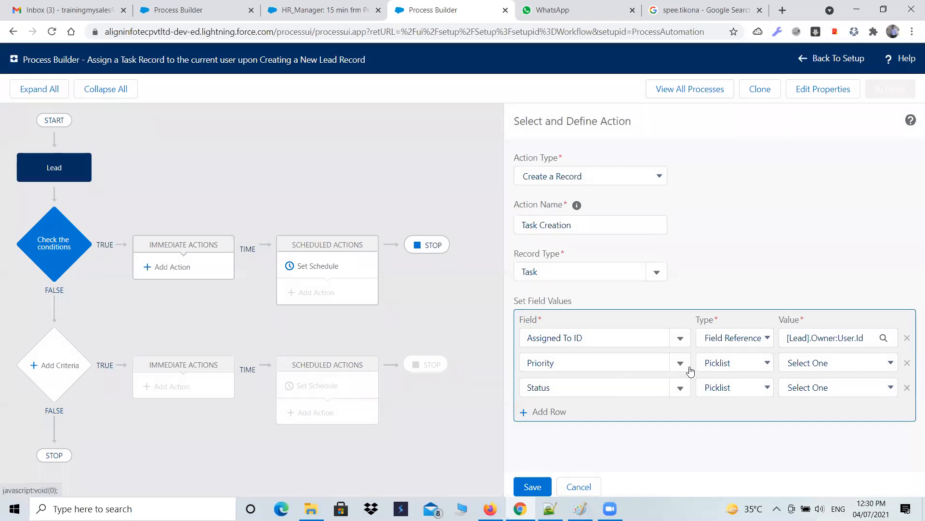
Step: Set the Priority row's value to High and the Status row's value to In Progress
click(680, 363)
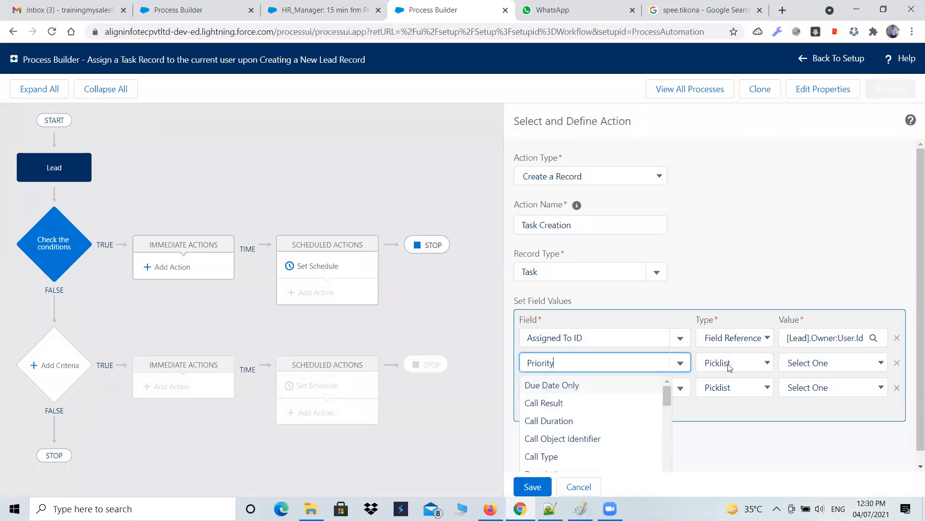
click(749, 366)
click(749, 366)
click(817, 367)
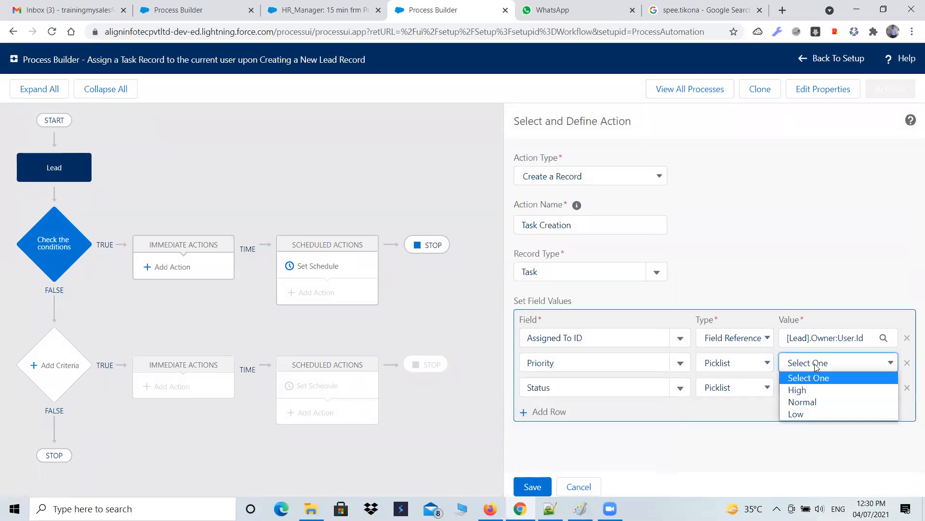
click(807, 395)
click(682, 388)
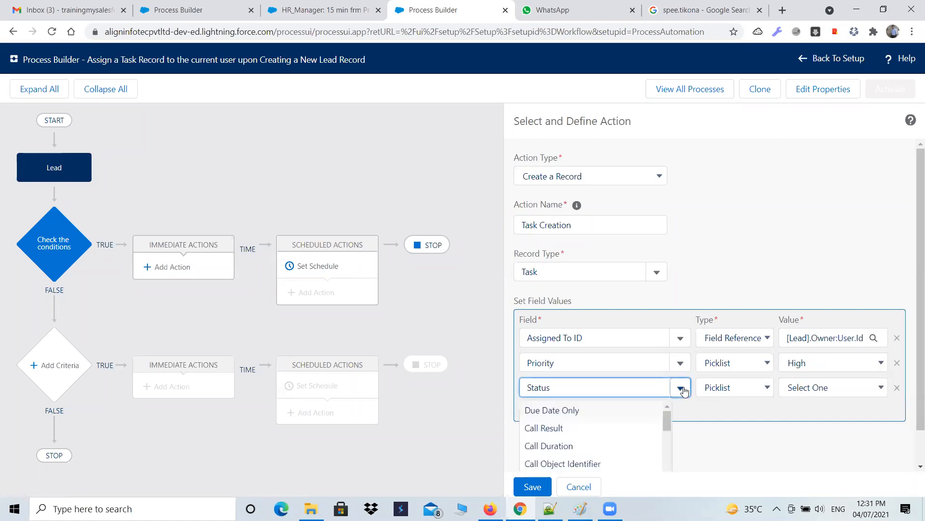
click(721, 391)
click(721, 391)
click(819, 388)
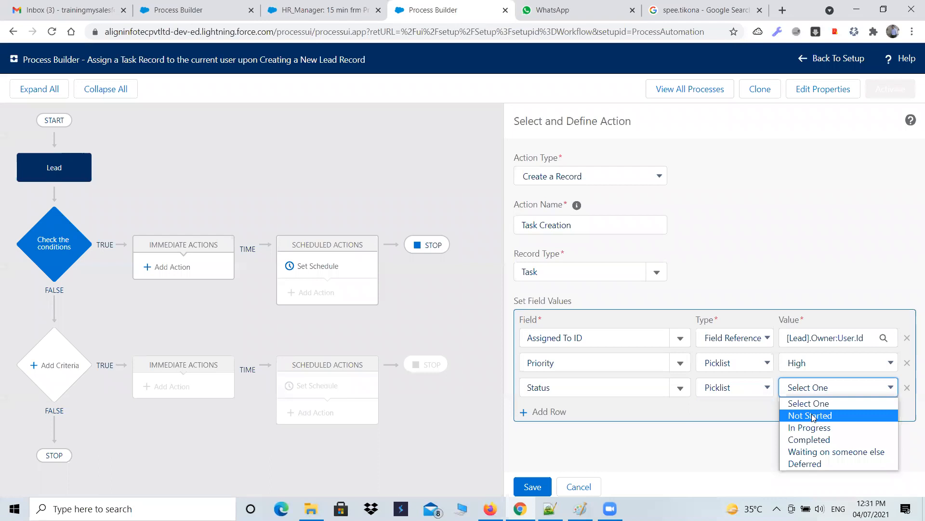
click(813, 429)
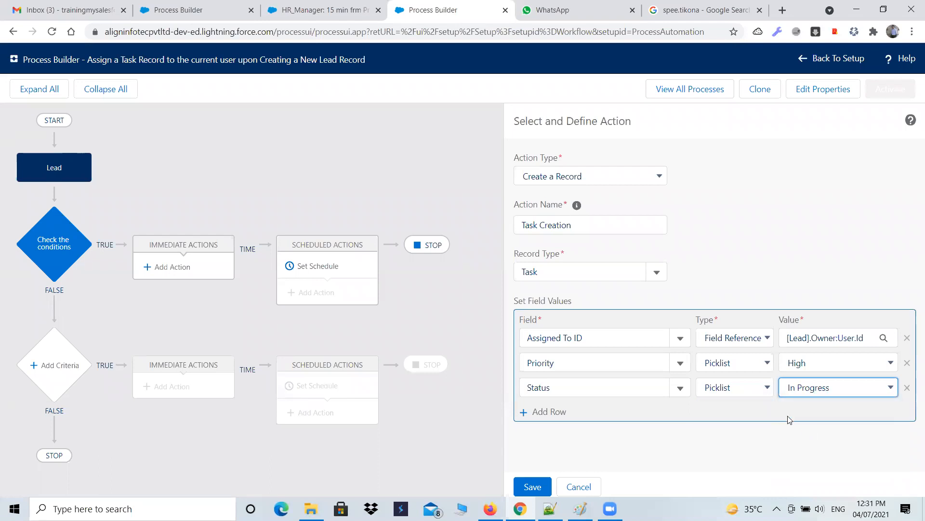
Step: Add a new field row for the task's Subject field
click(555, 413)
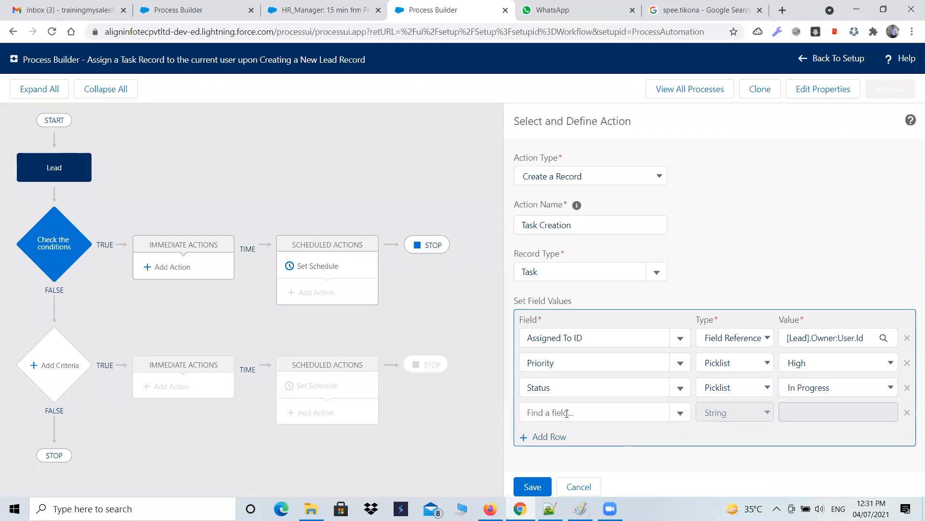
click(656, 412)
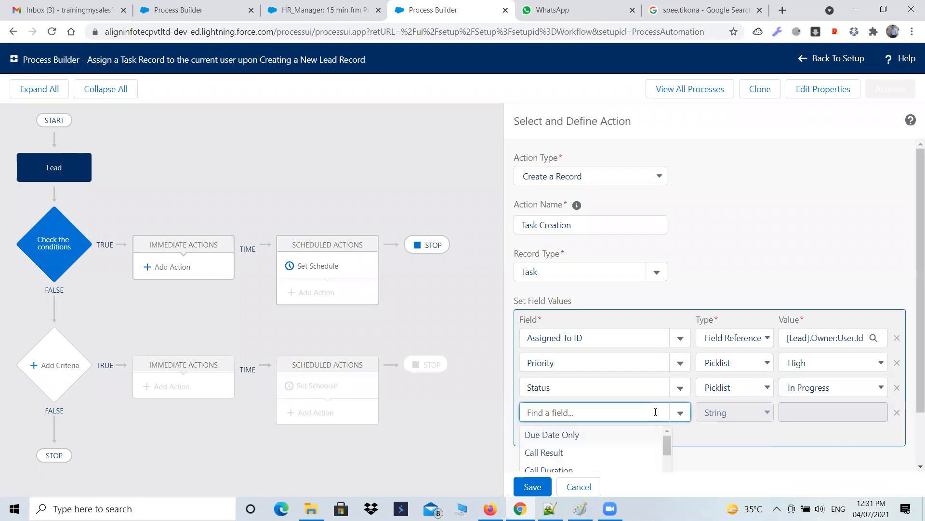
click(912, 288)
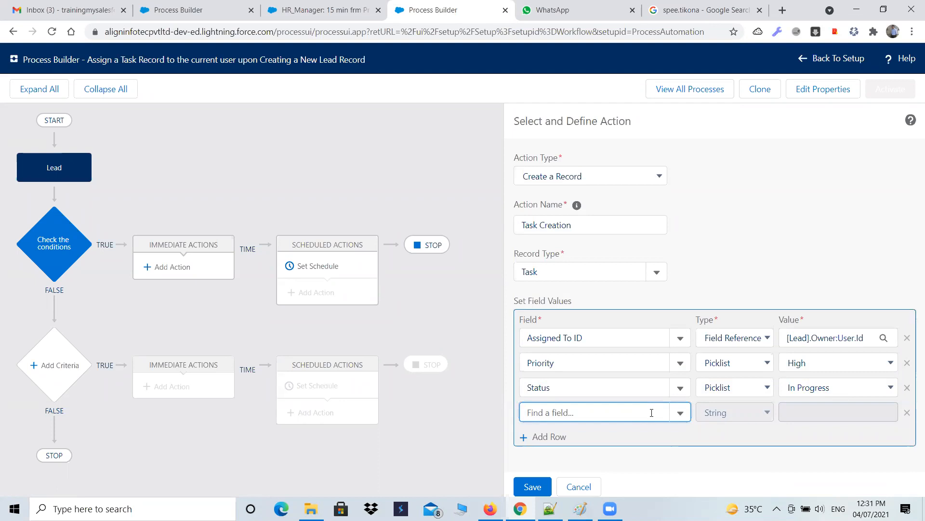
text(subj)
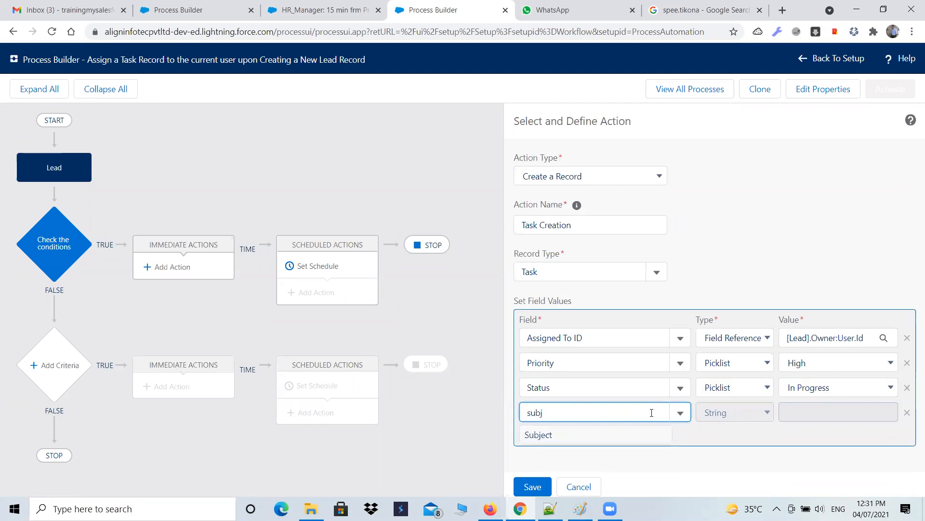
click(638, 431)
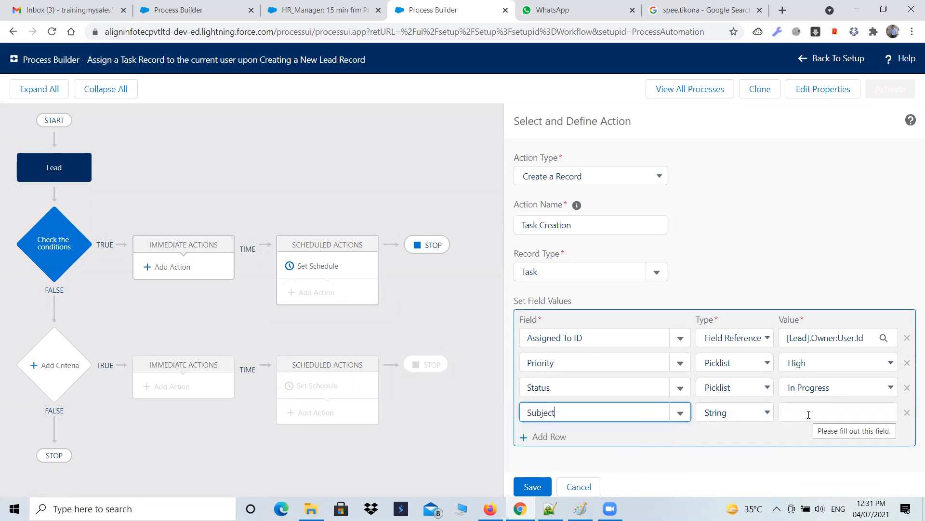
click(809, 413)
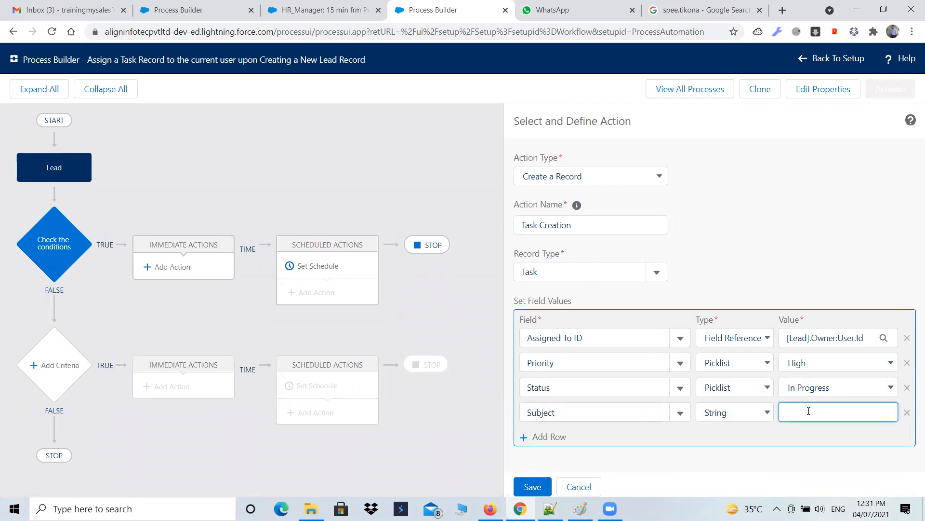
Step: Switch to Notepad++ and copy the phrase "Creating a New Lead Record" from the requirement text
click(550, 508)
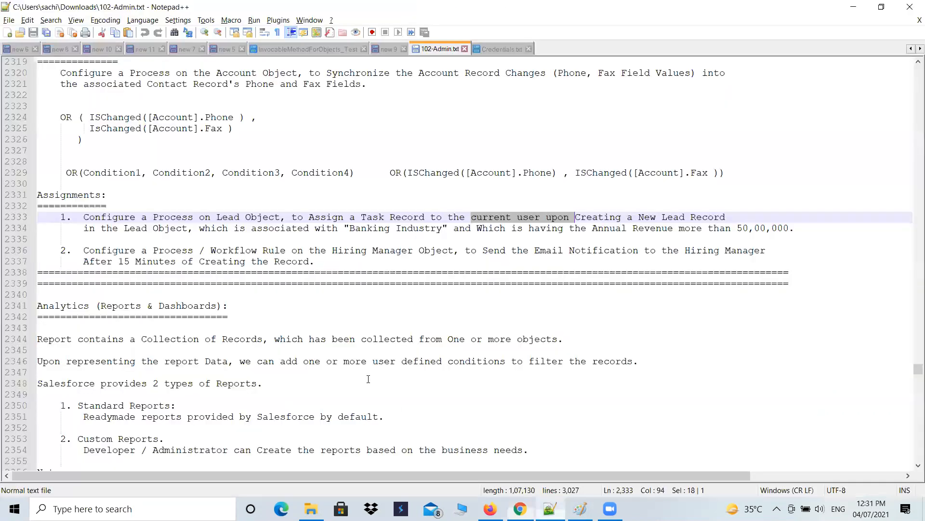
click(477, 229)
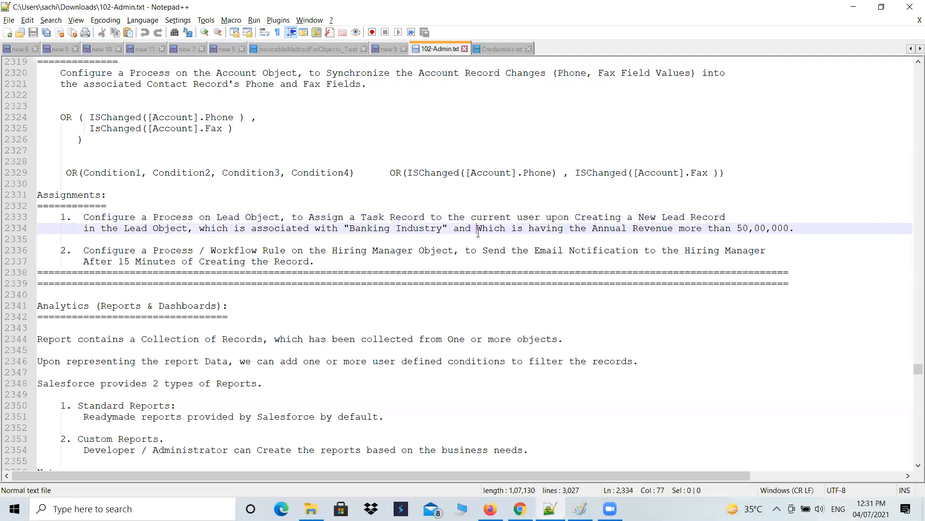
drag(576, 218, 728, 219)
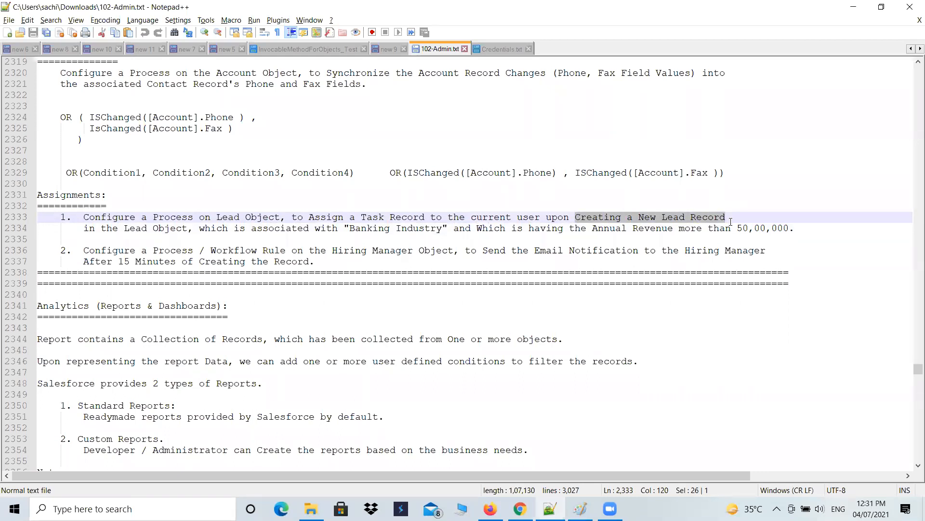
key(alt+Tab)
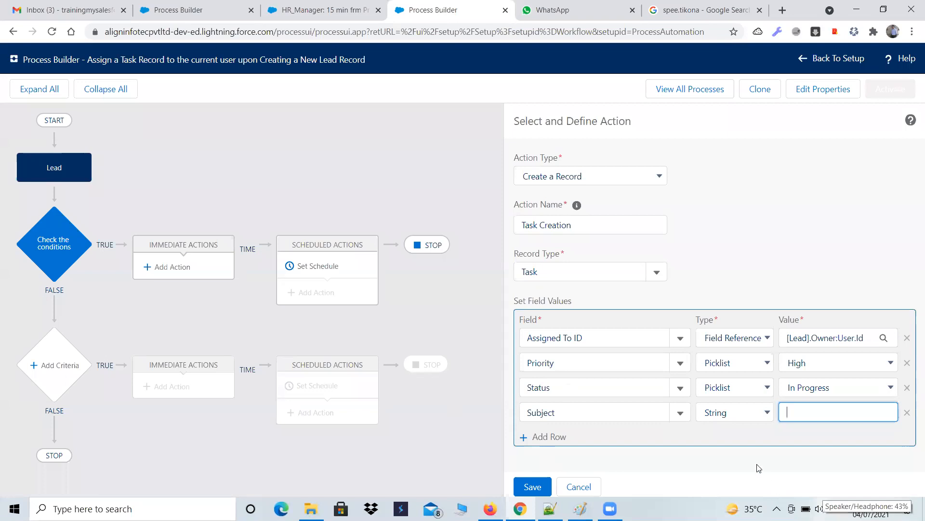
click(851, 220)
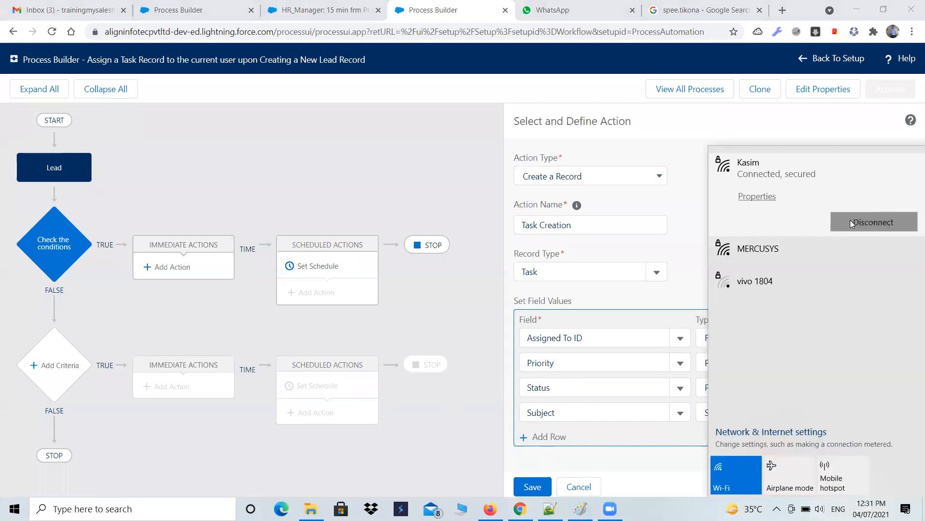
click(423, 435)
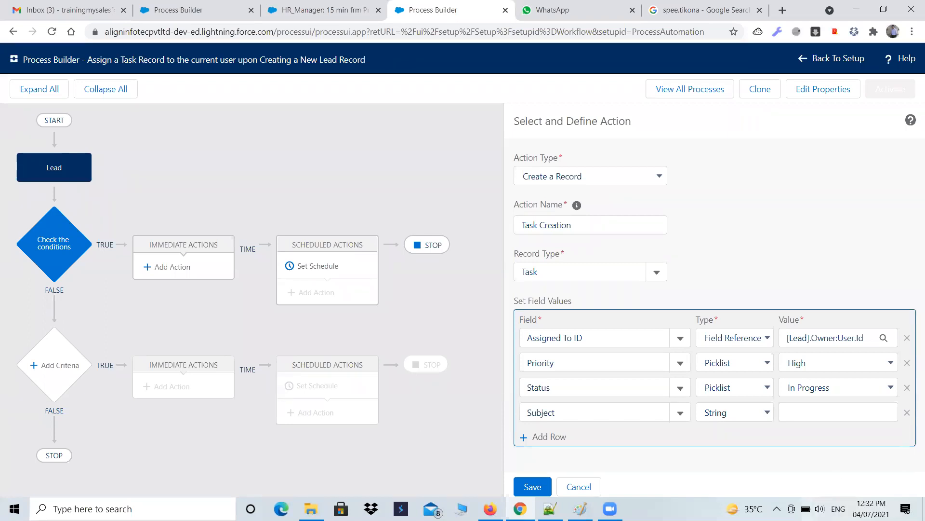
click(777, 508)
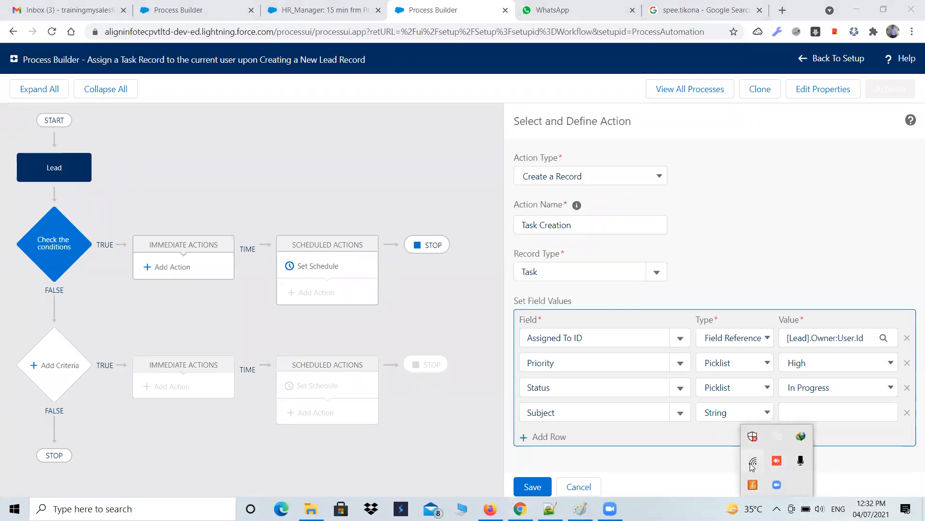
click(481, 415)
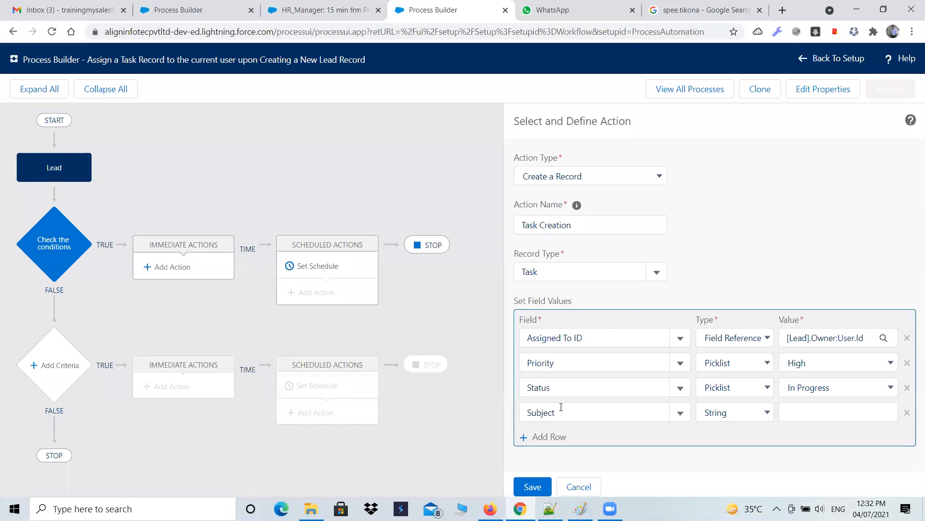
Step: Paste "Creating a New Lead Record" as the Subject value and save the Task Creation action
click(801, 413)
key(ctrl+v)
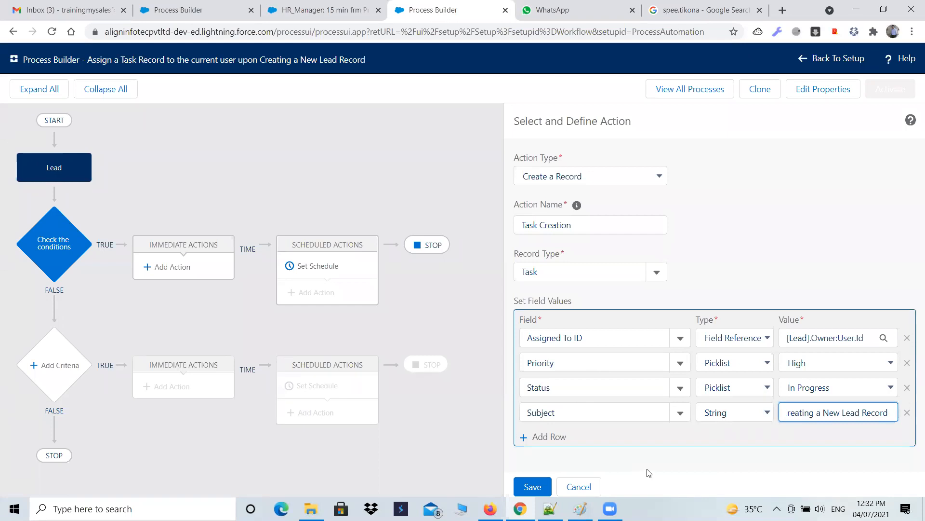
click(535, 413)
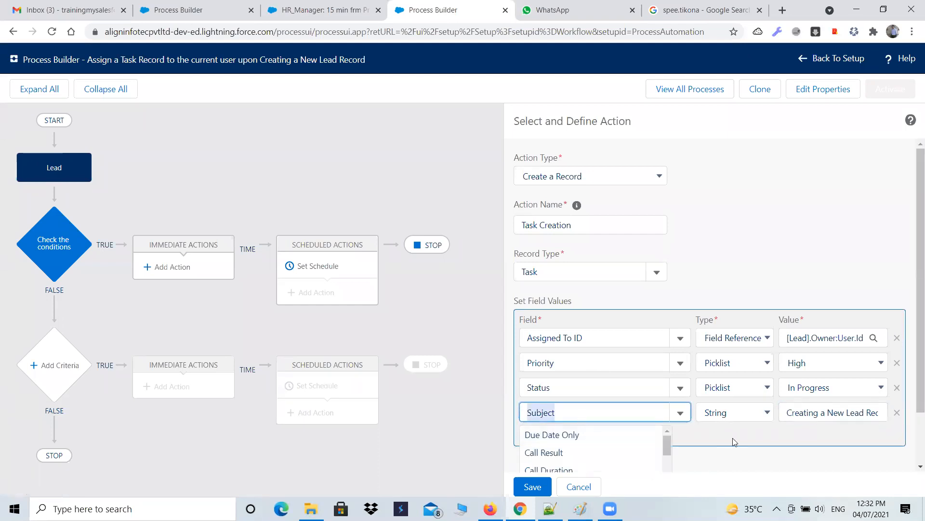
drag(920, 369, 920, 427)
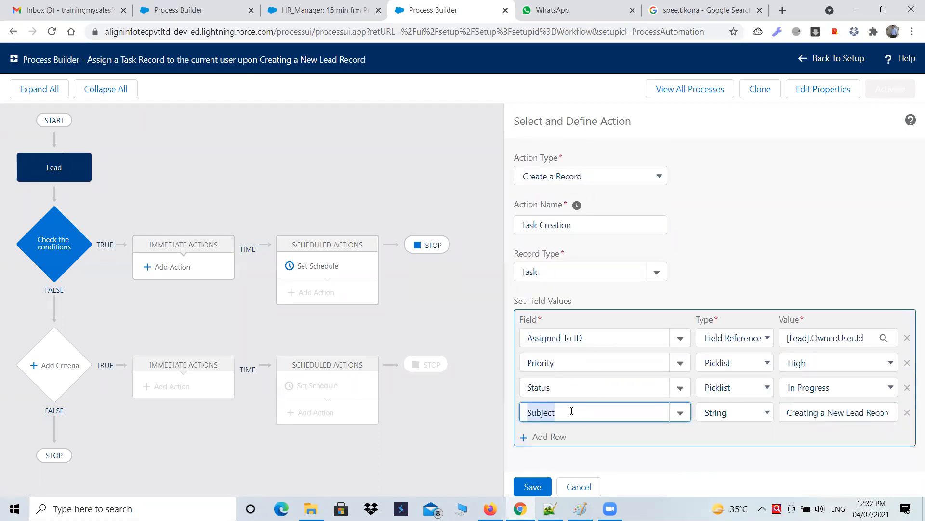
click(527, 488)
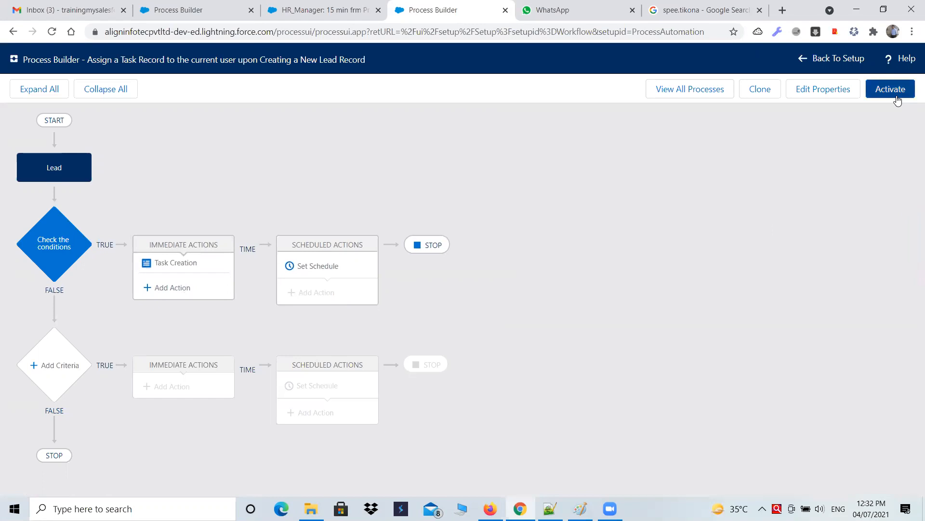
Step: Activate the process version, confirming the activation prompt
click(323, 10)
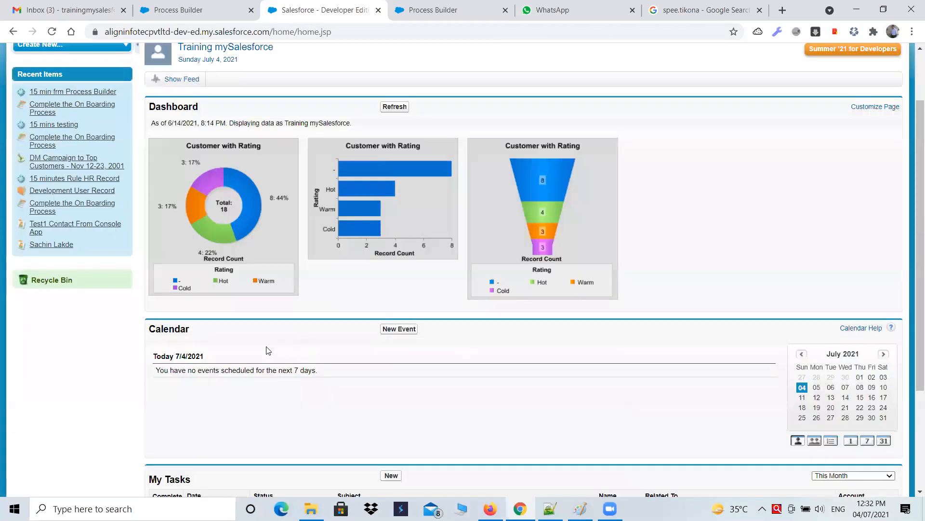
scroll(289, 359, down, 3)
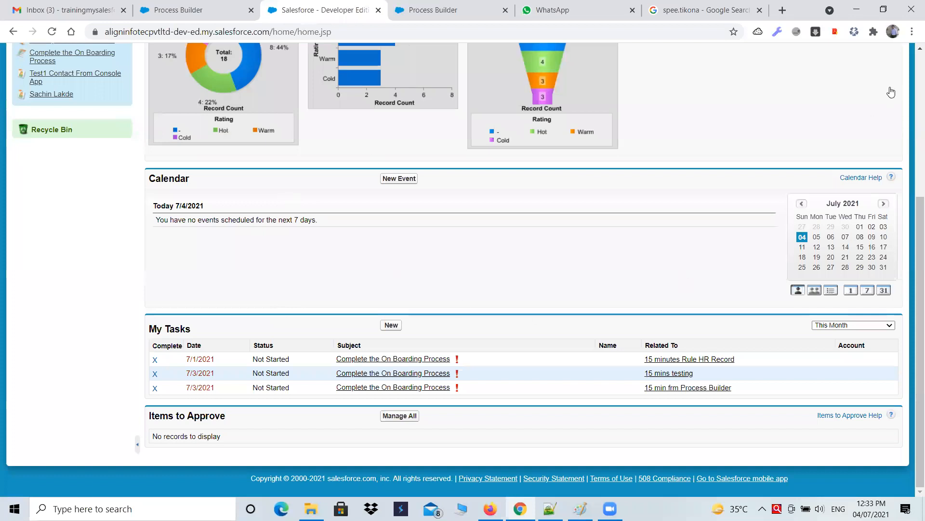
key(ctrl+Tab)
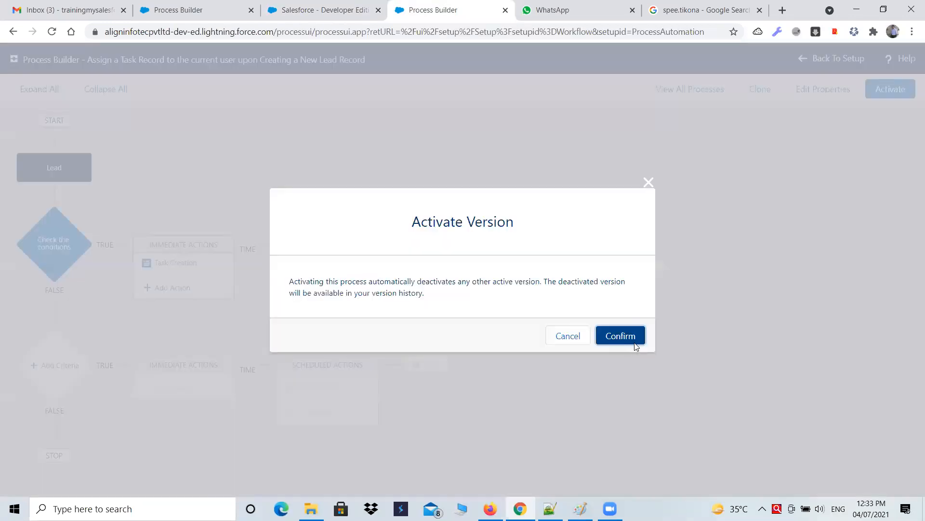
click(643, 343)
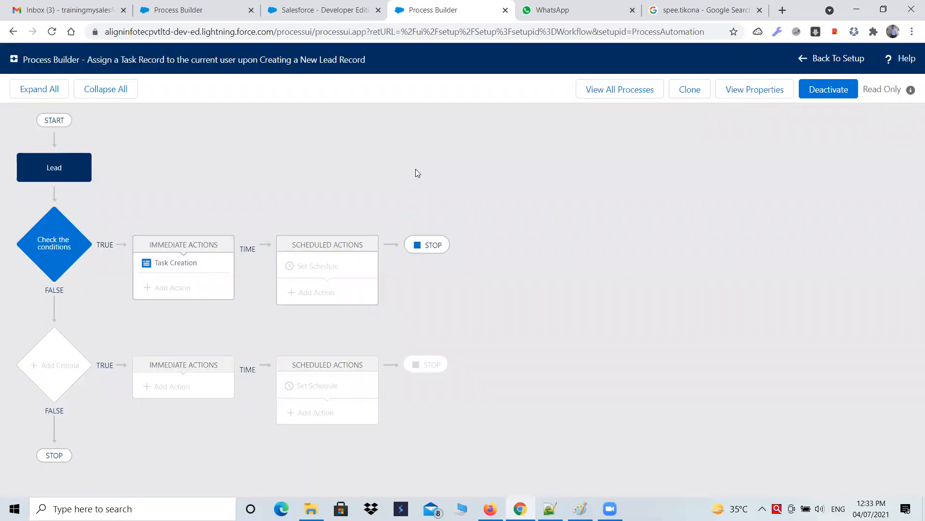
Step: Check the My Tasks list on the Salesforce home page under different date filters
click(320, 6)
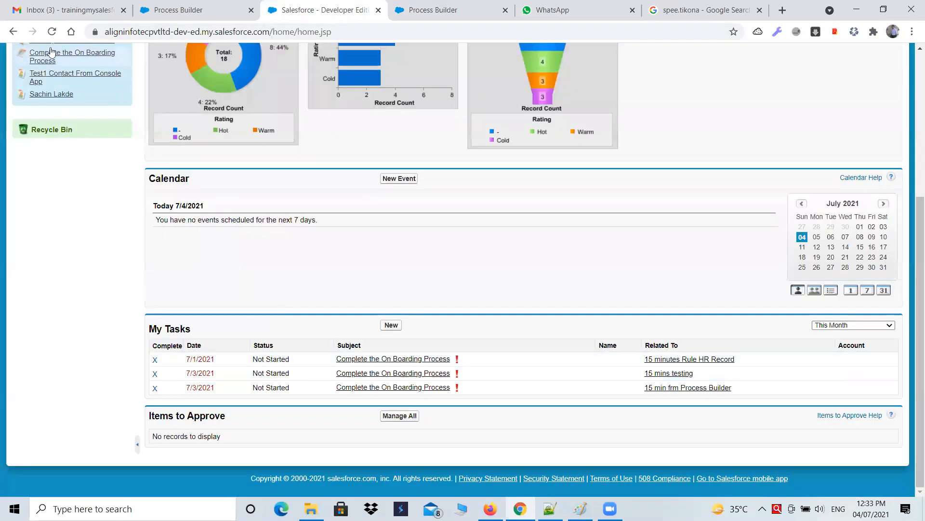
click(51, 32)
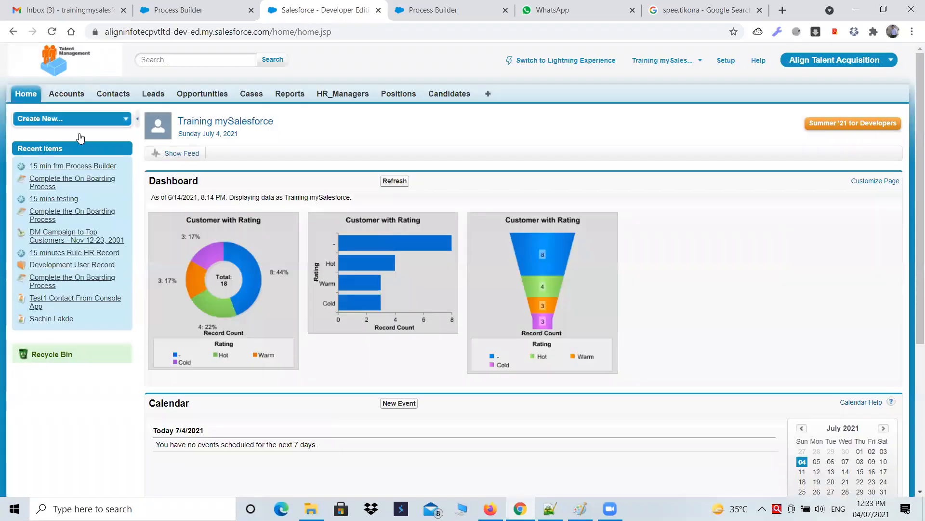
scroll(202, 256, down, 3)
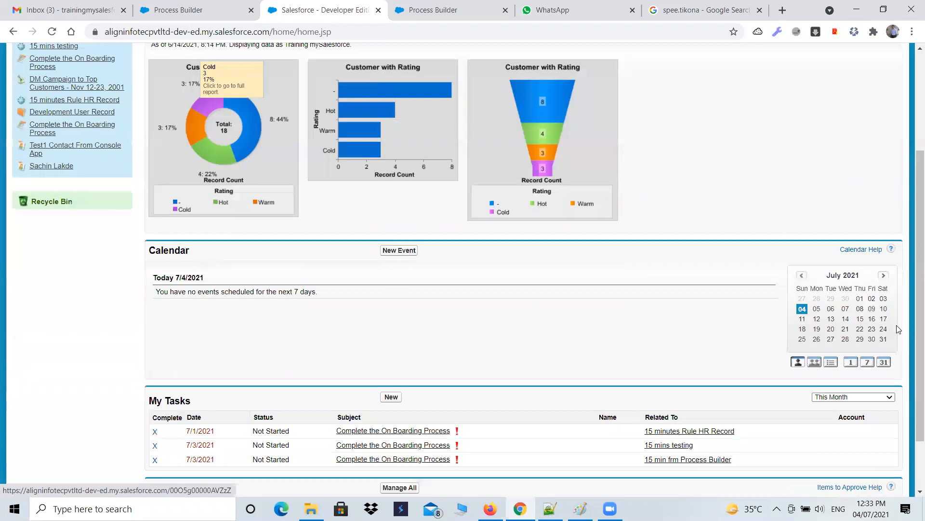
scroll(897, 328, down, 2)
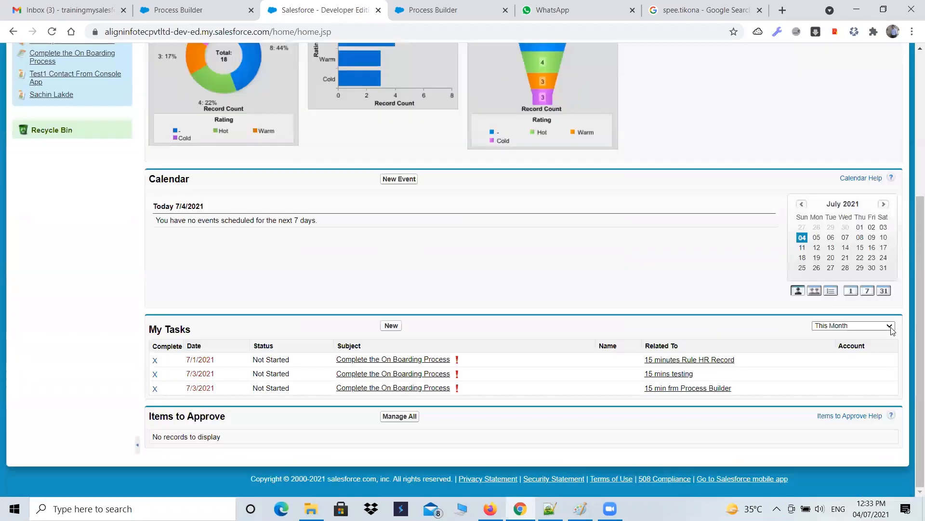
click(846, 396)
scroll(642, 414, down, 4)
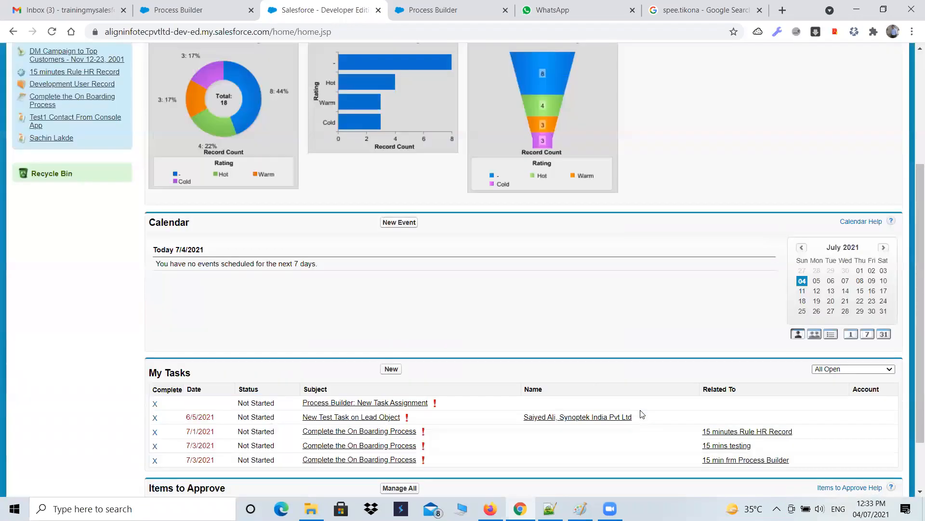
scroll(641, 414, down, 2)
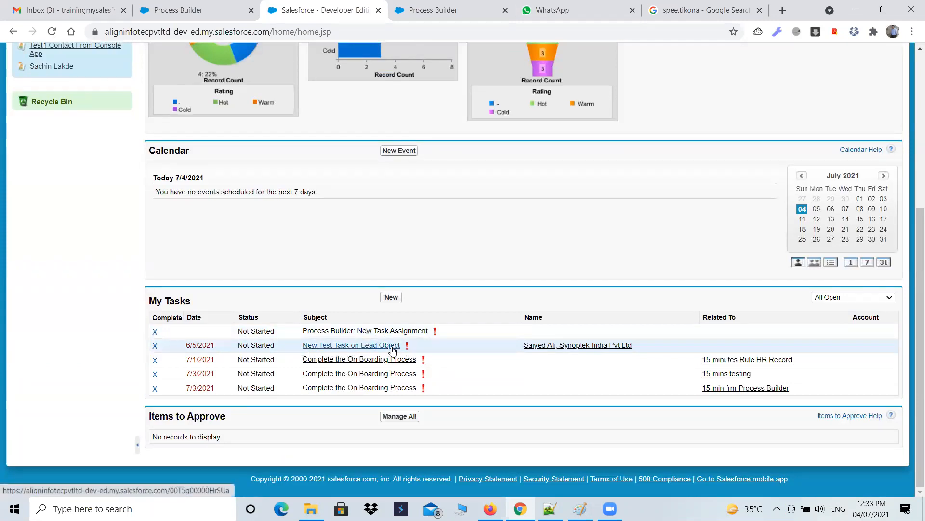
mouse_move(322, 352)
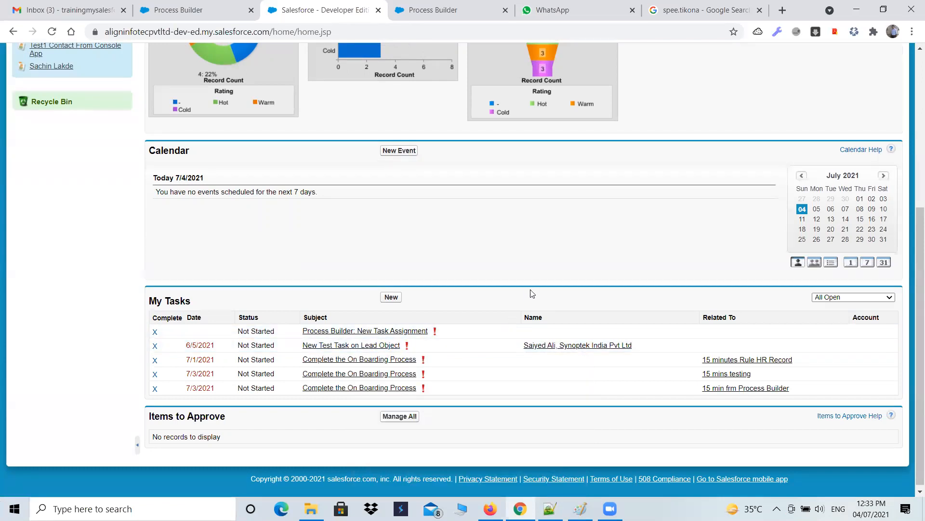
click(849, 297)
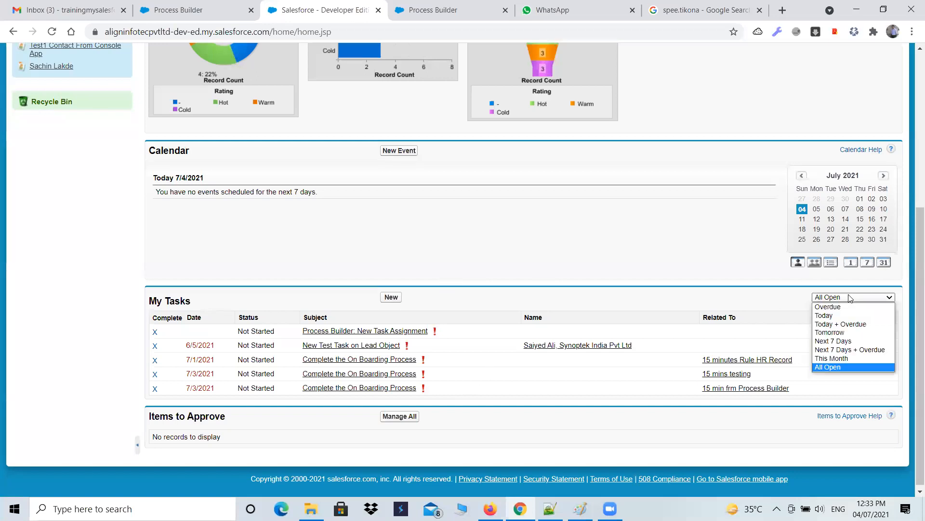
click(826, 316)
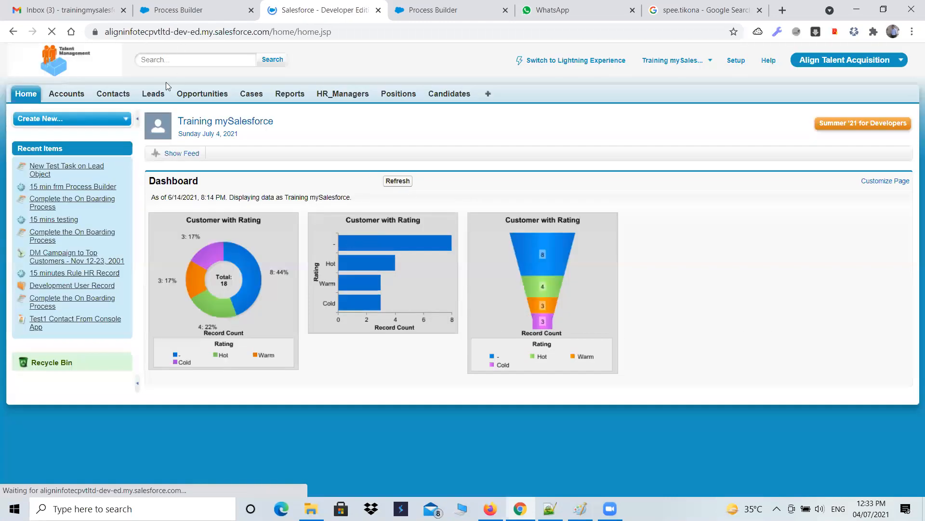
Step: View the list of processes, then filter the home page's My Tasks list to Overdue
click(181, 10)
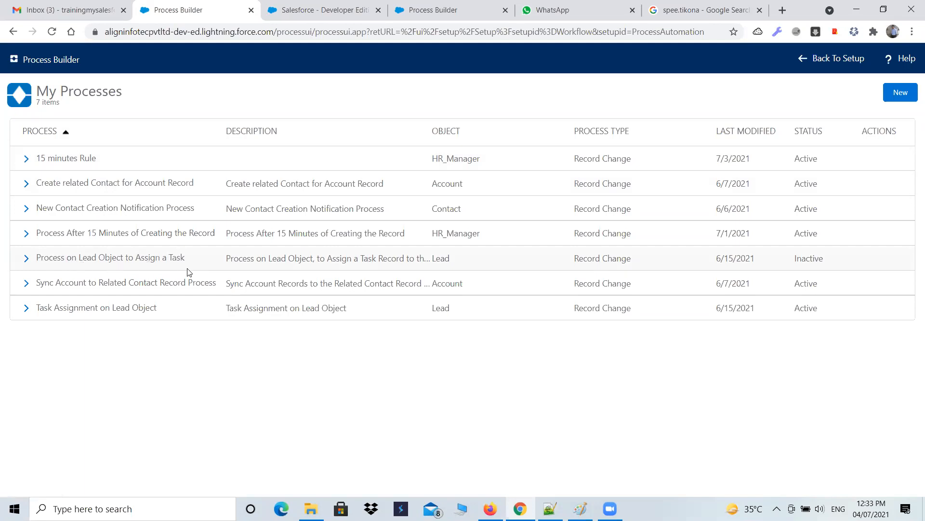
click(357, 11)
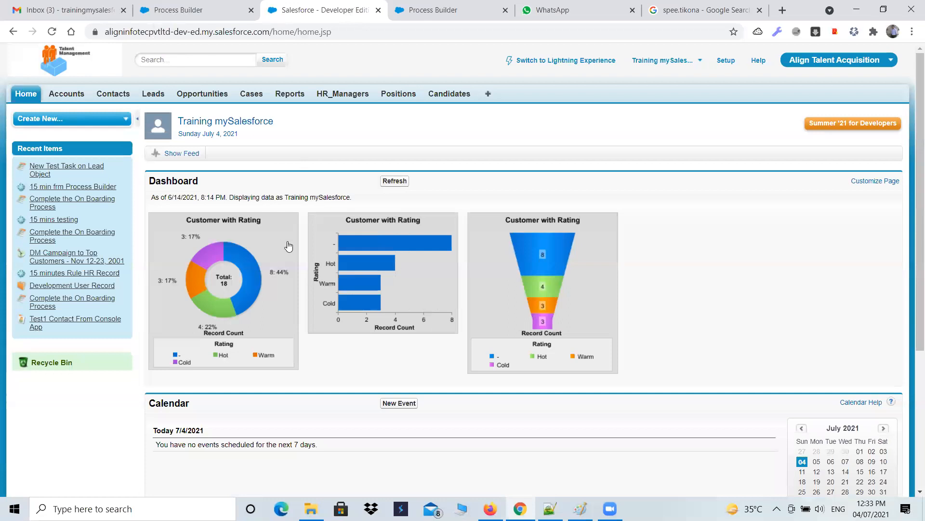
scroll(689, 342, down, 5)
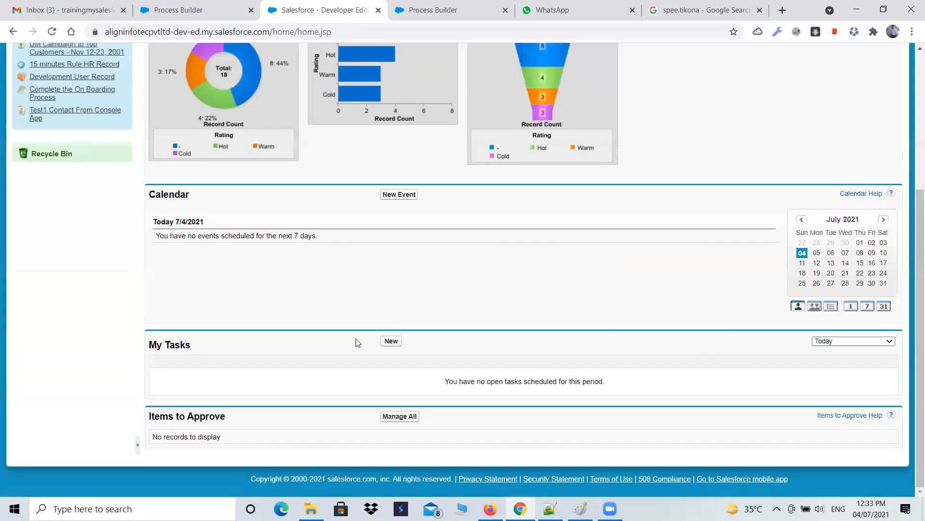
click(850, 341)
click(847, 353)
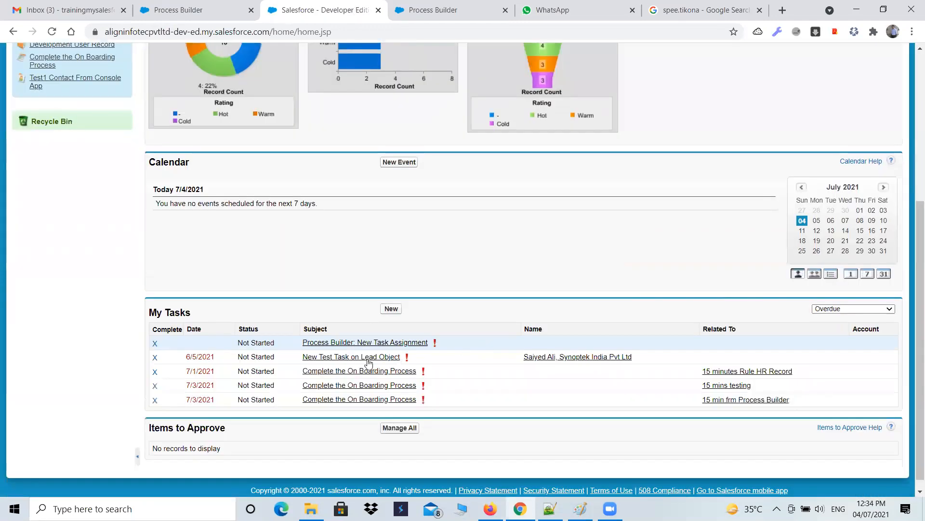
Step: Filter the home page's My Tasks list to This Month and to All Open
click(844, 309)
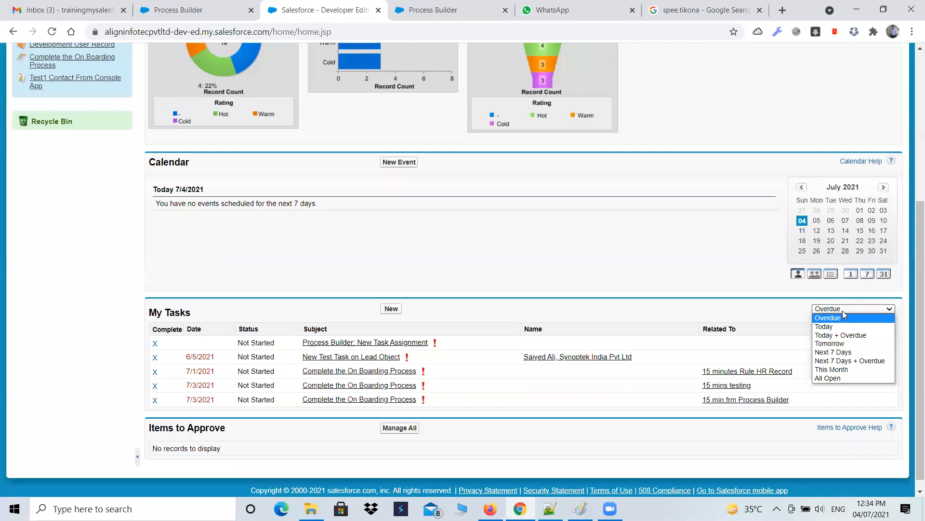
click(843, 370)
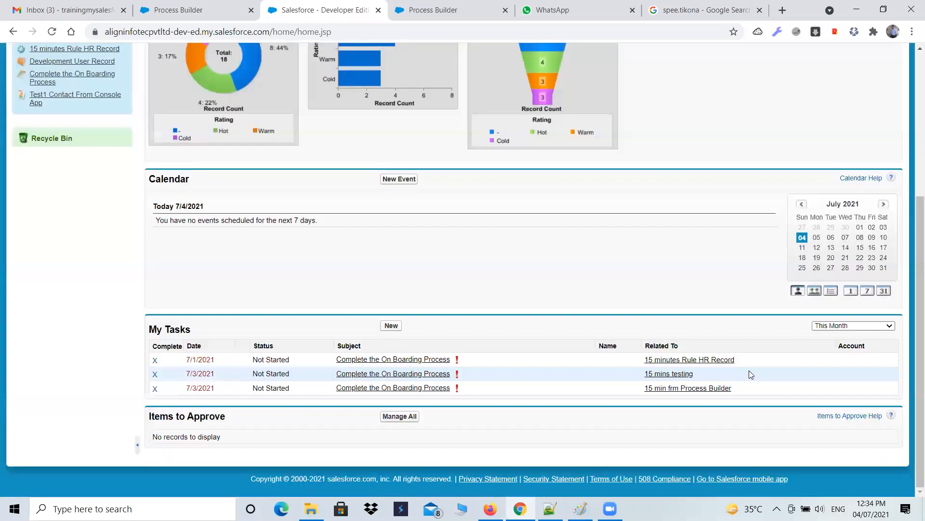
click(854, 325)
click(823, 395)
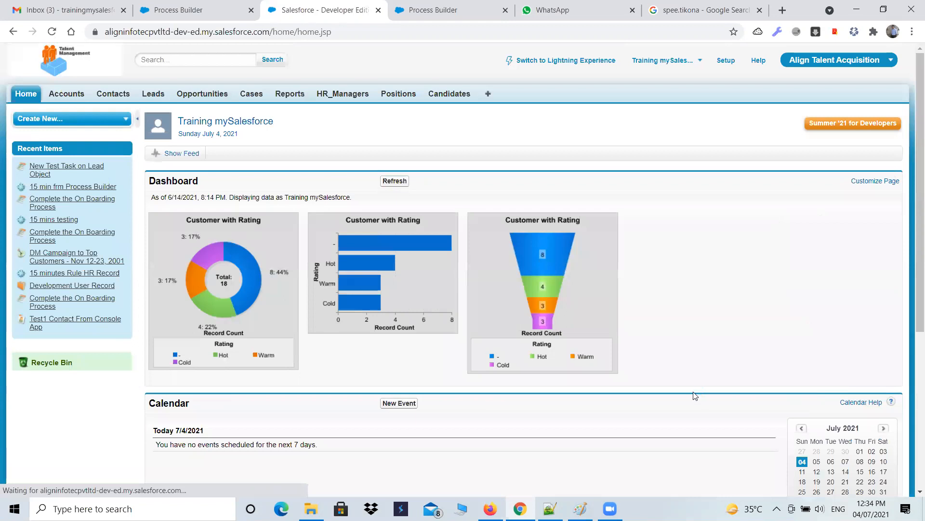
scroll(695, 395, down, 5)
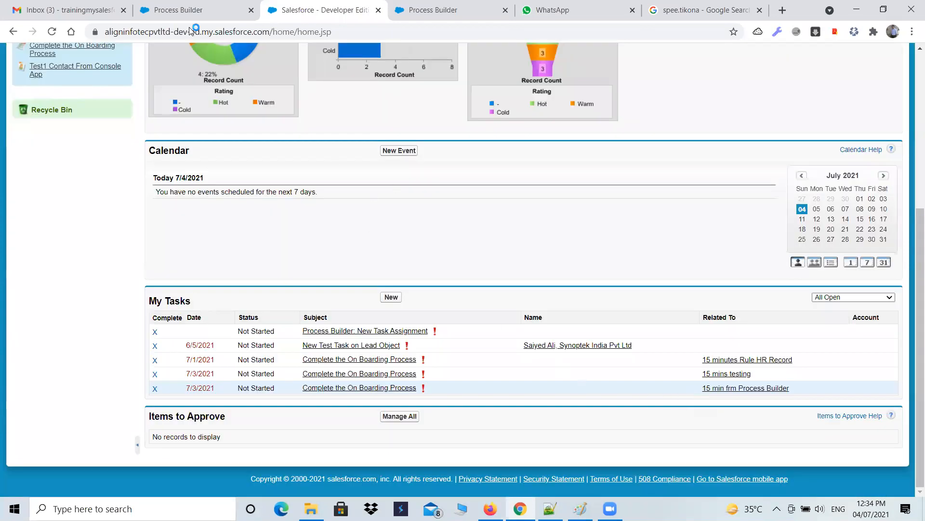
Step: Open the Process on Lead Object to Assign a Task process and inspect its Create a Task action
key(ctrl+shift+Tab)
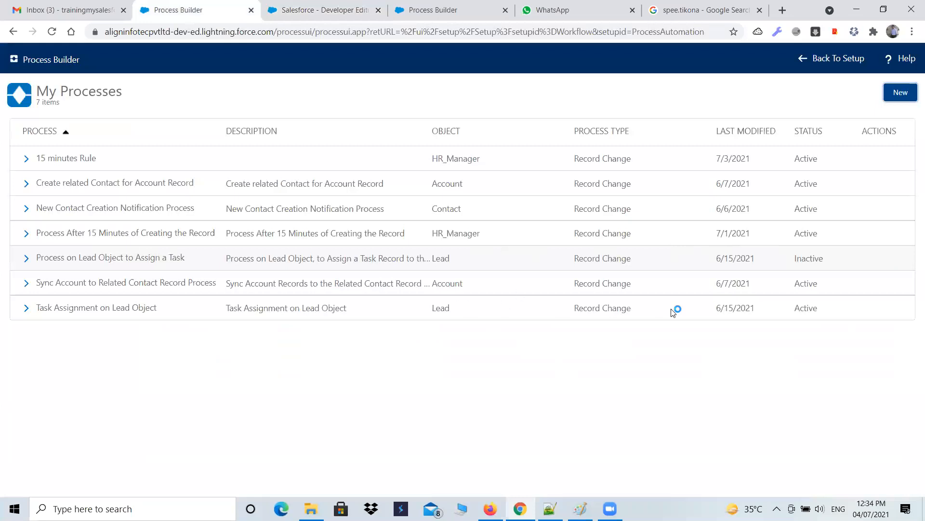
click(91, 264)
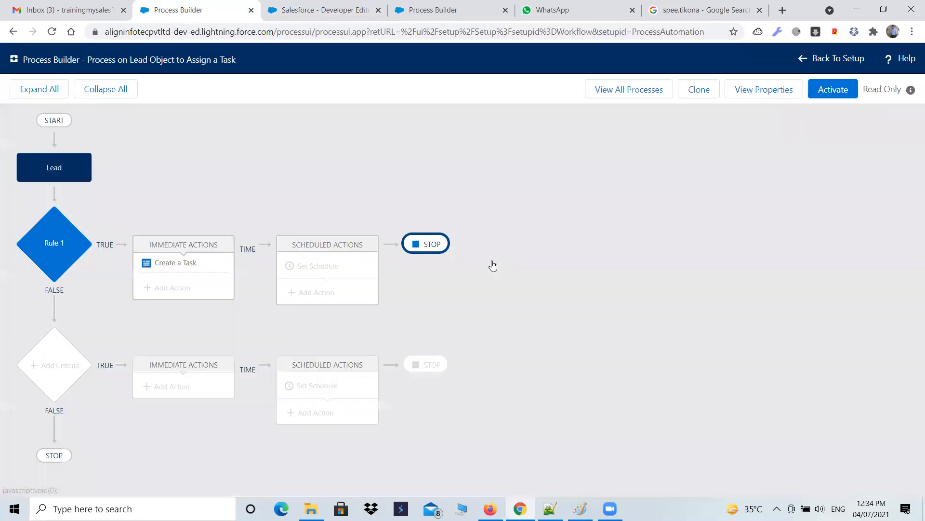
click(207, 273)
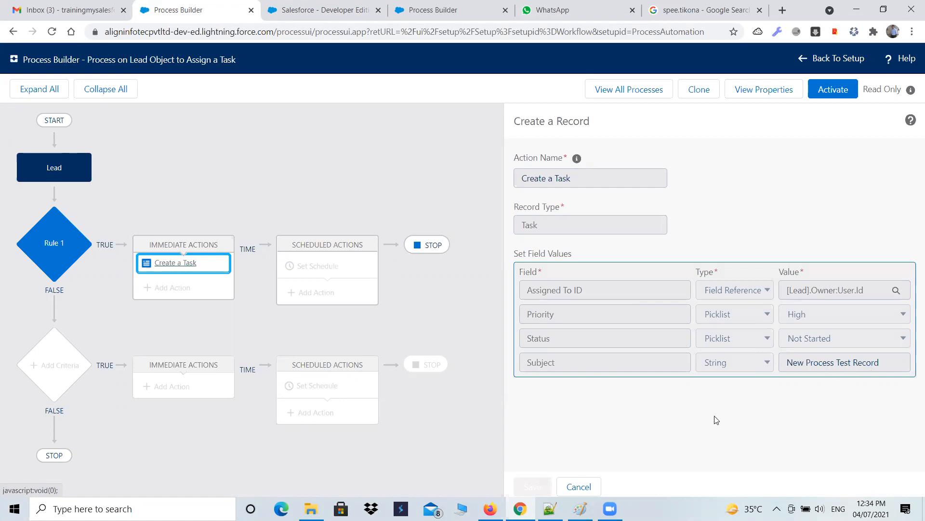
click(314, 11)
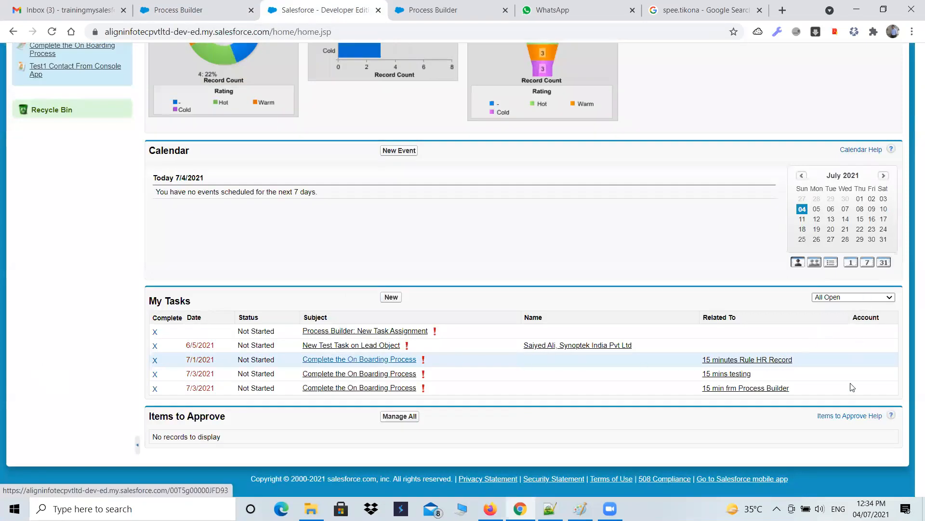
Step: Filter the home page's My Tasks list to Tomorrow
click(839, 368)
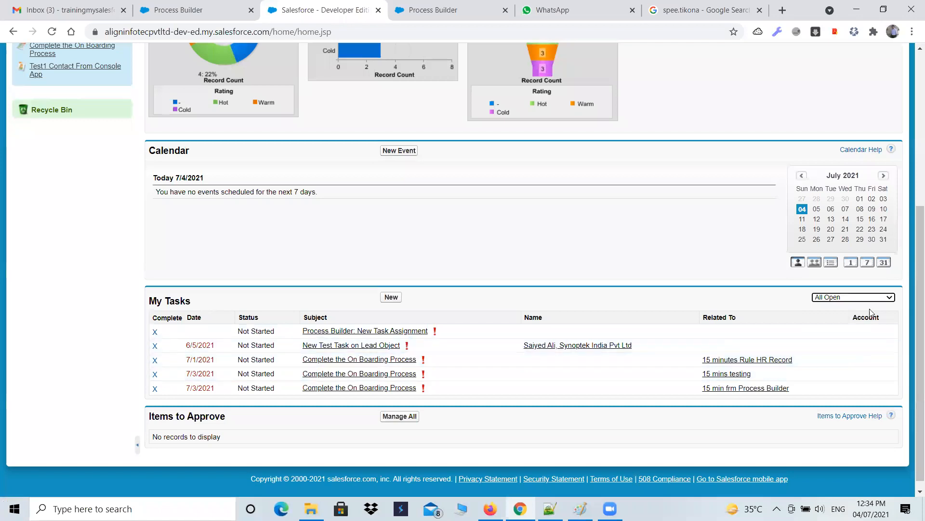
click(877, 298)
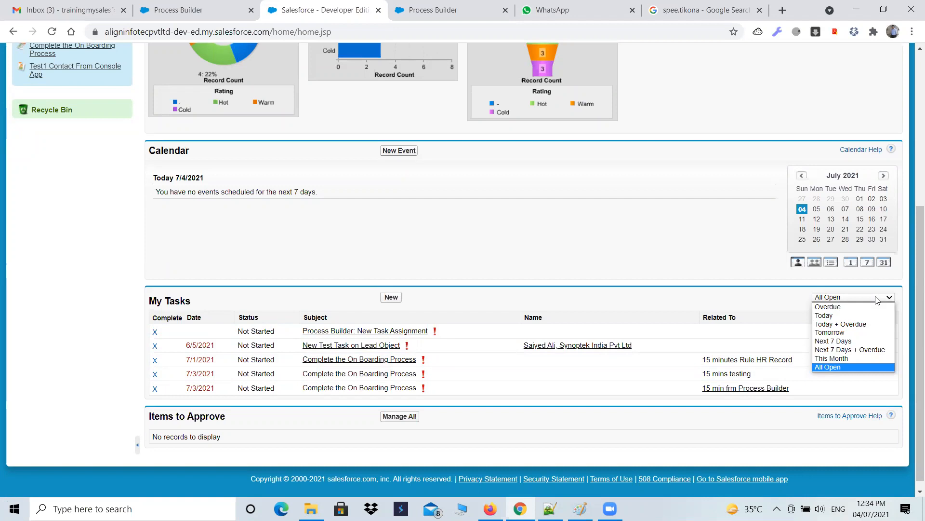
click(841, 332)
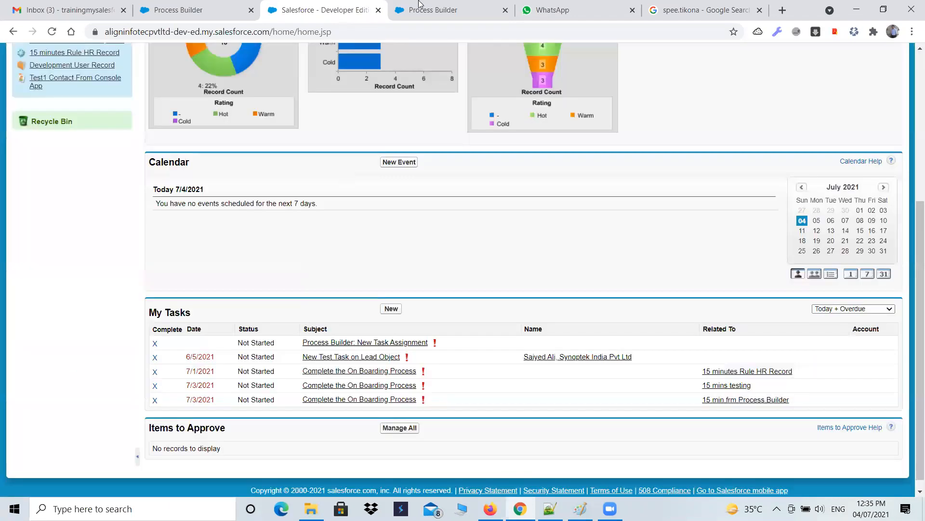
Step: Deactivate the Lead task-assignment process, inspect its Check the conditions criteria, and reactivate it, confirming the prompt
click(420, 5)
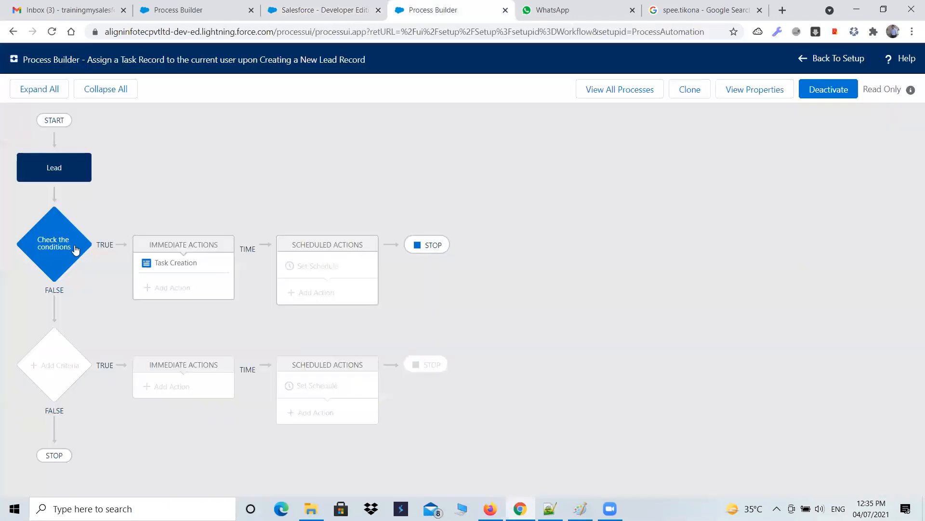
click(685, 91)
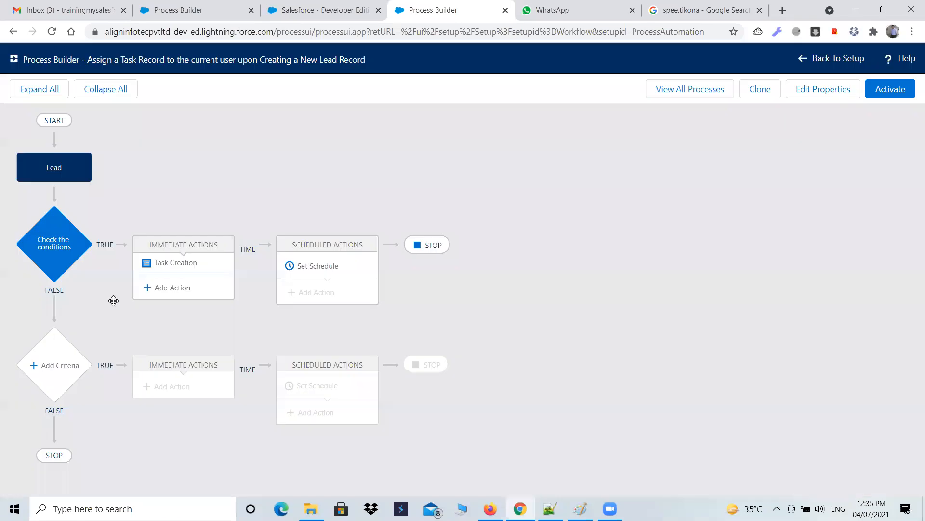
click(62, 249)
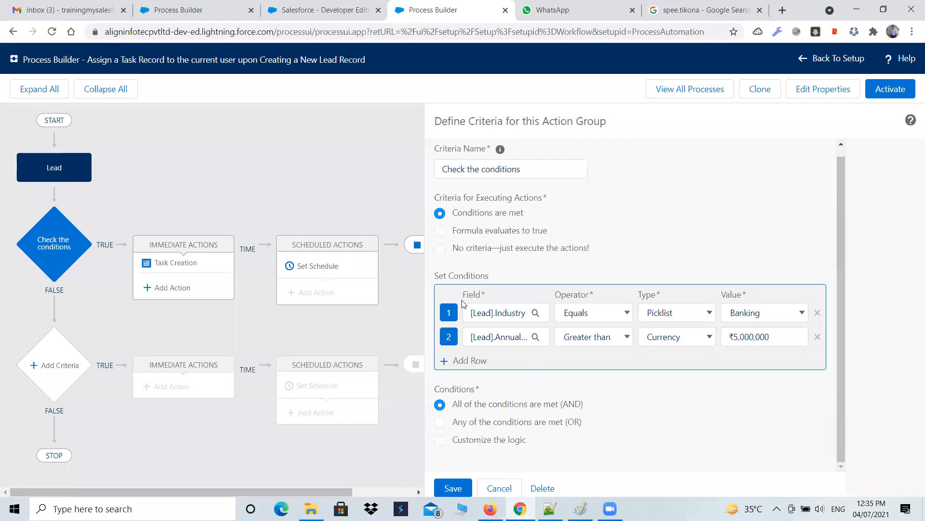
click(883, 91)
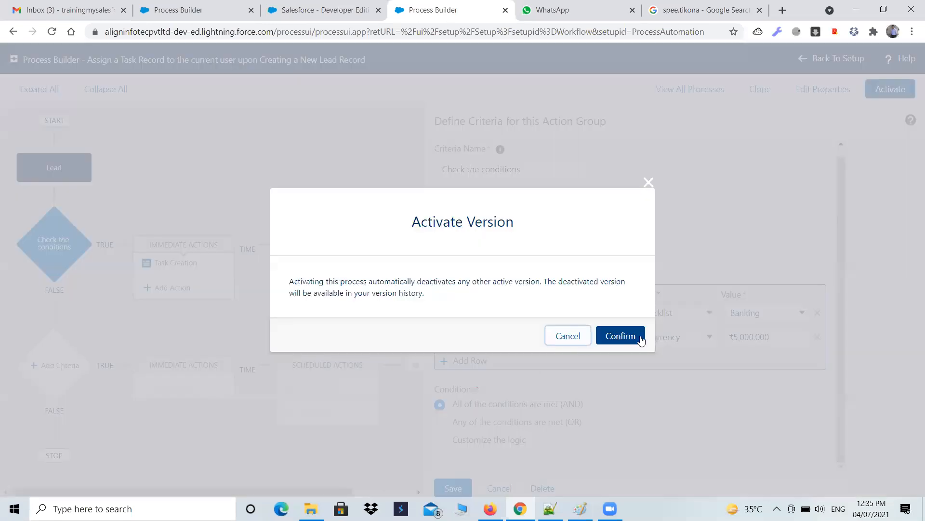
click(641, 341)
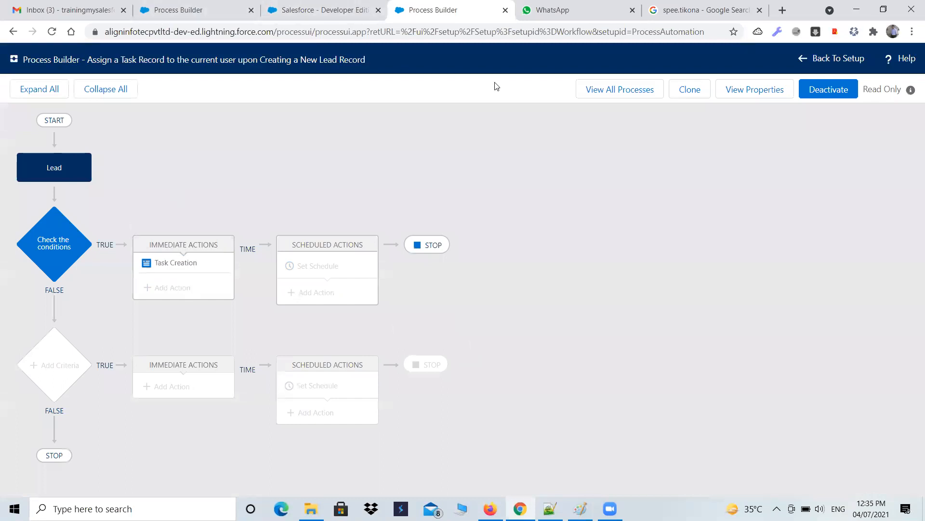
Step: View all processes and return to the Salesforce home page
click(640, 89)
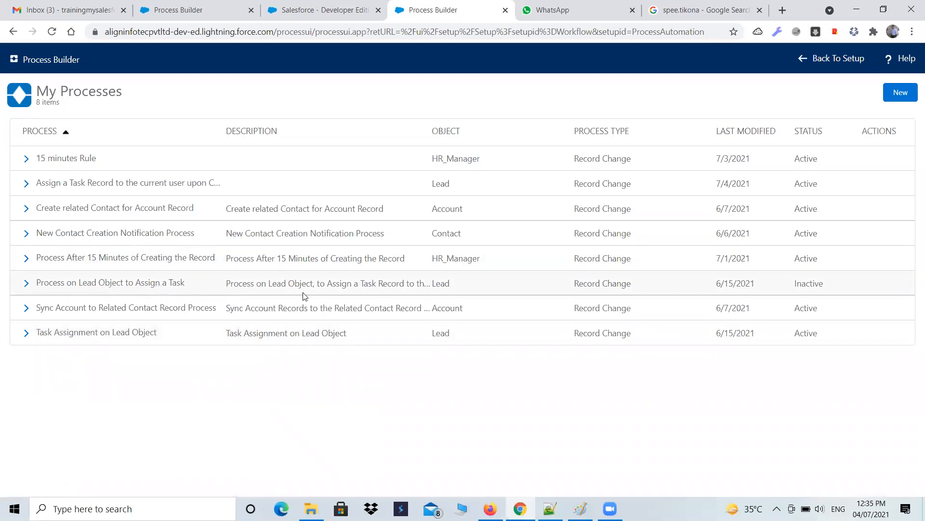
click(183, 10)
click(327, 10)
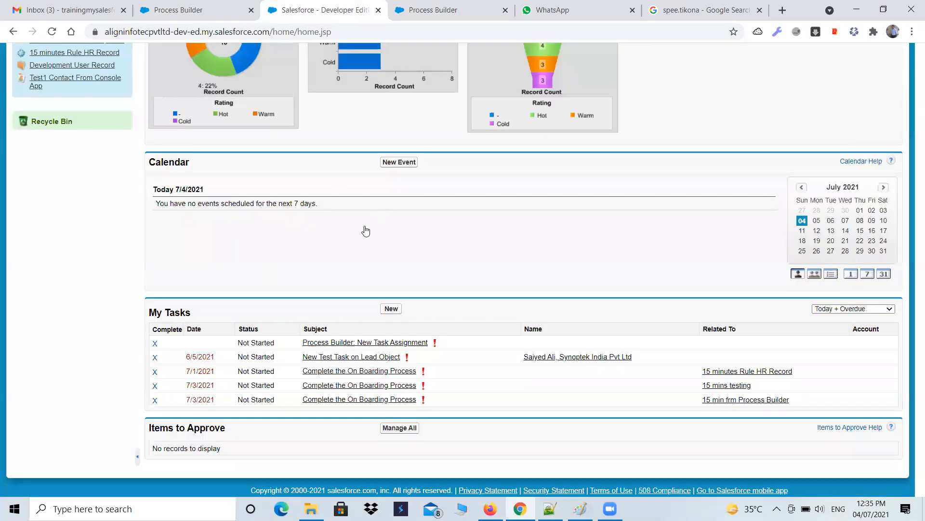
scroll(360, 235, up, 5)
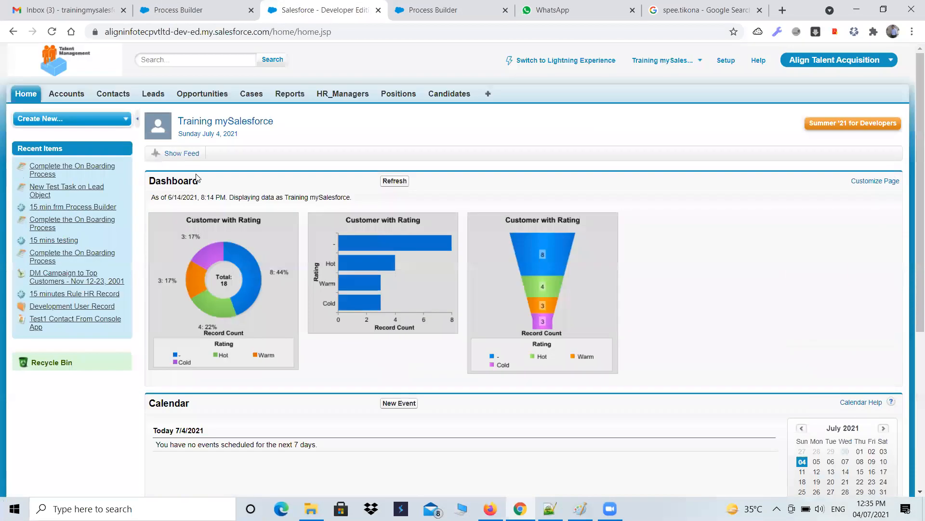
Step: Start a new lead with first name "Test Lead record" and last name "for Process"
click(158, 95)
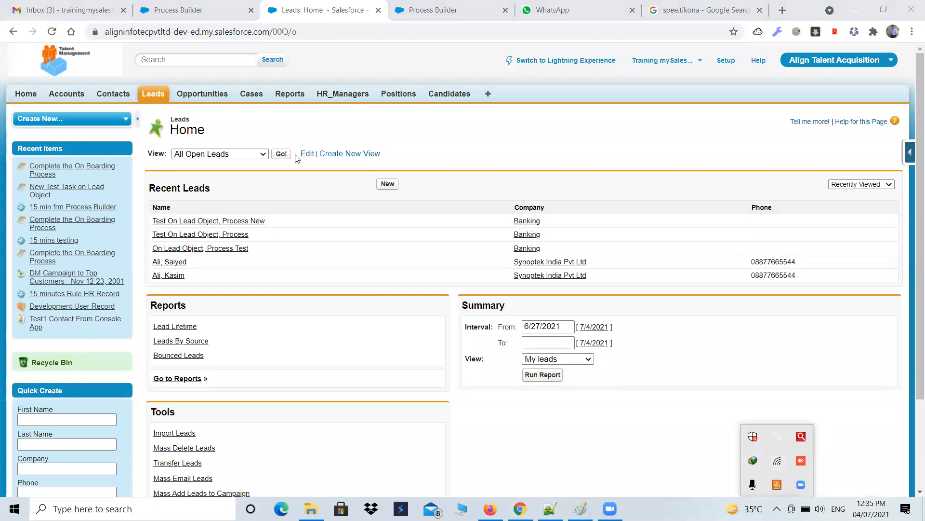
click(387, 184)
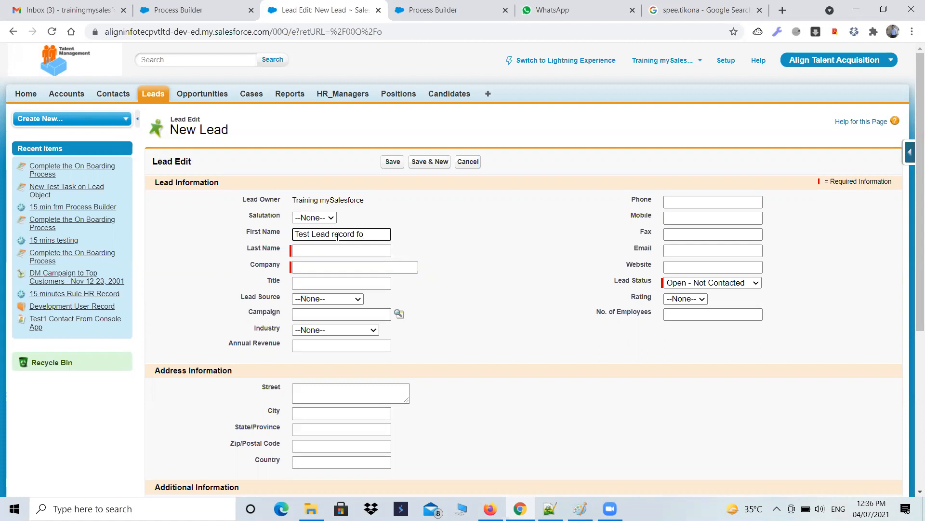
text(ss)
key(Tab)
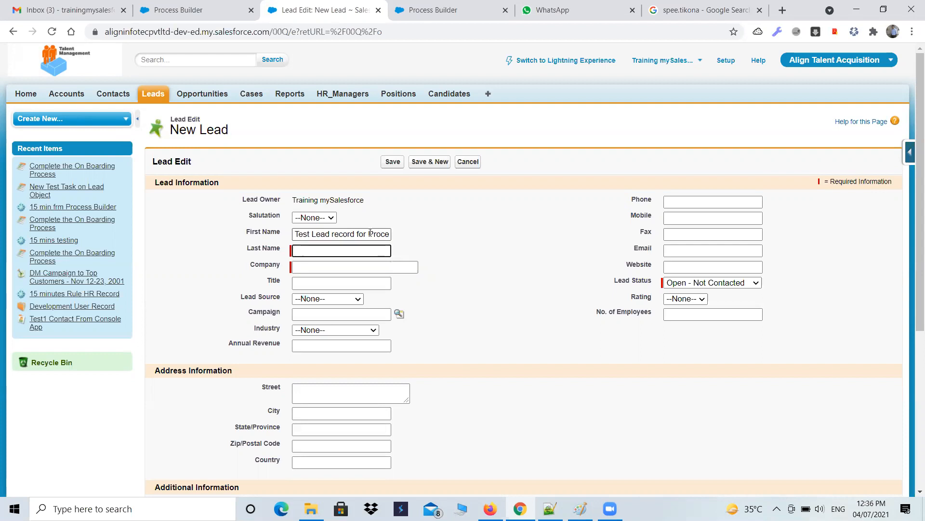
drag(357, 233, 401, 246)
key(ctrl+c)
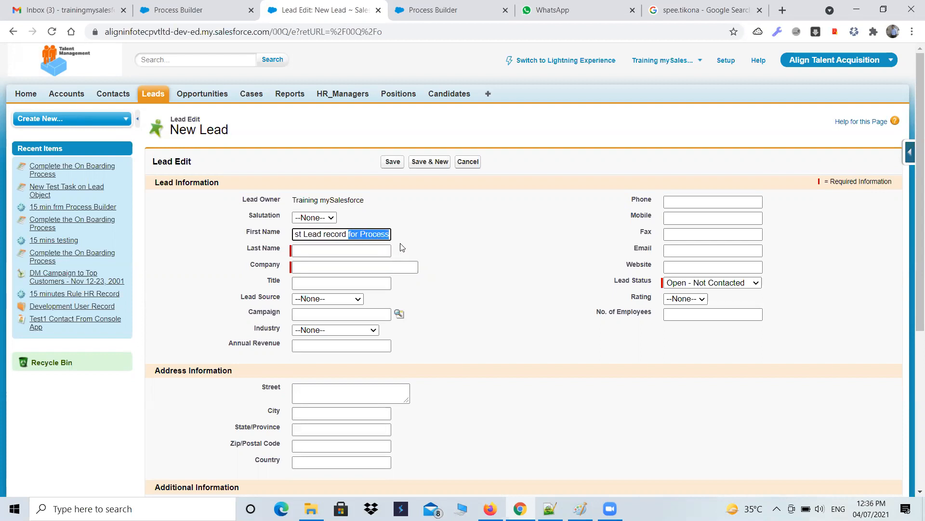
key(BackSpace)
click(334, 249)
key(ctrl+v)
Step: Enter ABC as the lead's company and set its industry to Banking
click(341, 266)
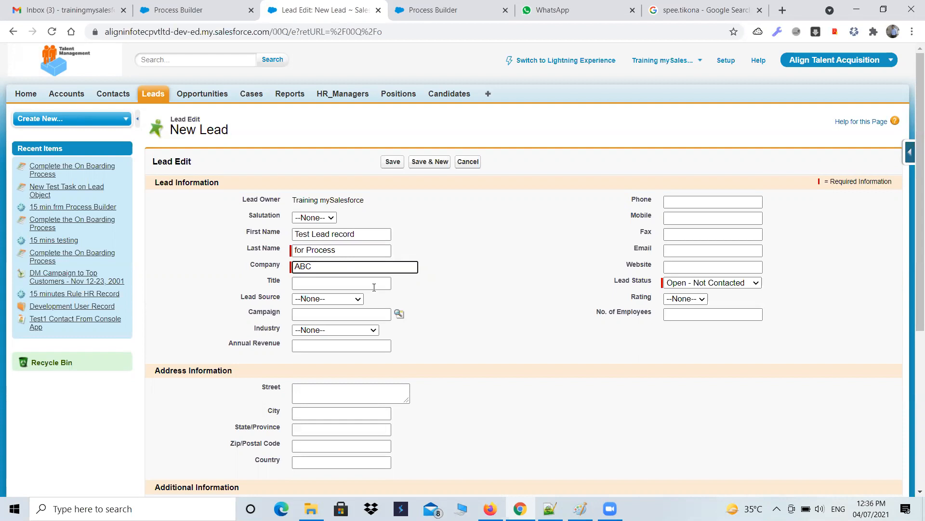
text(ABC)
click(373, 329)
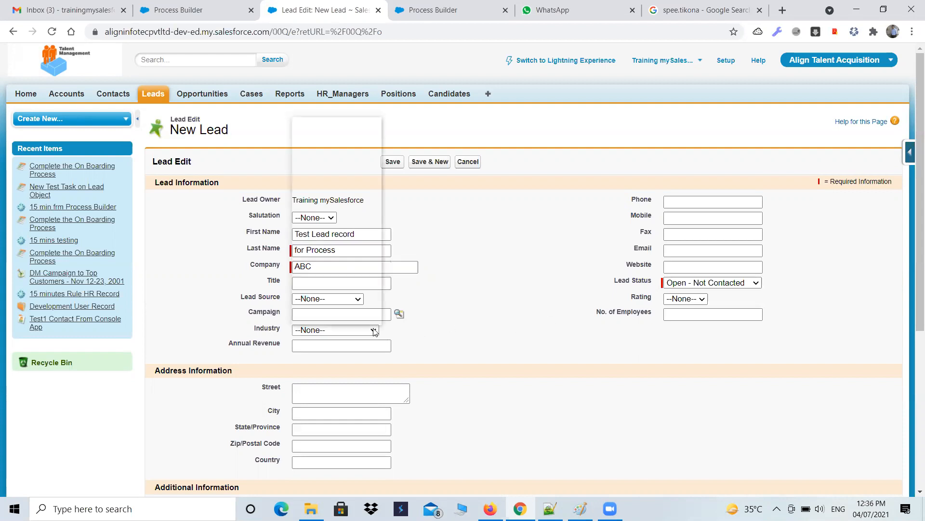
click(322, 154)
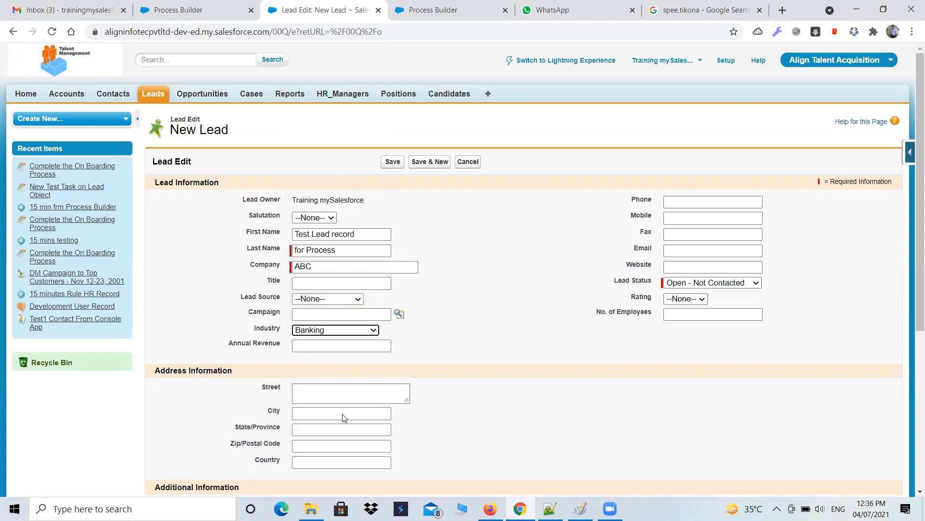
Step: Set annual revenue to 10000000 and lead status to Working - Contacted, then save the lead
click(309, 343)
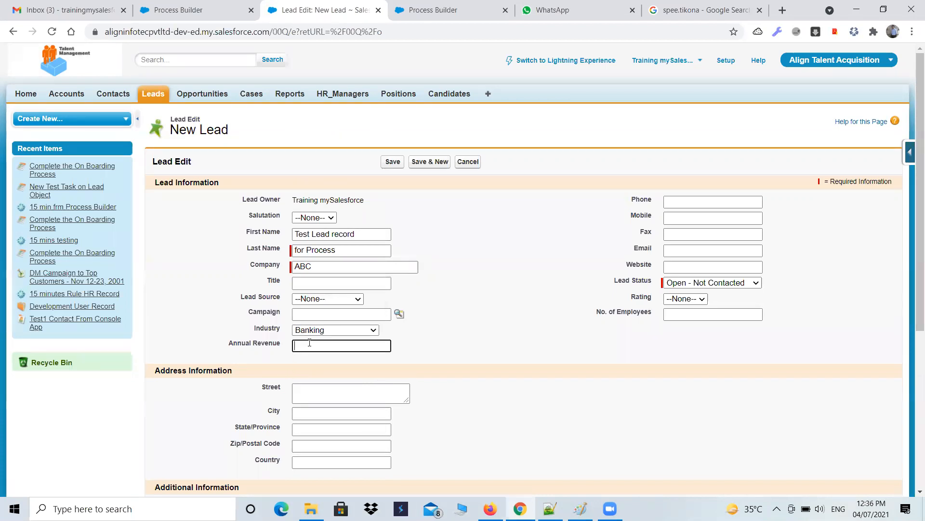
text(10000000)
click(713, 282)
click(701, 303)
scroll(546, 328, down, 1)
scroll(546, 328, down, 4)
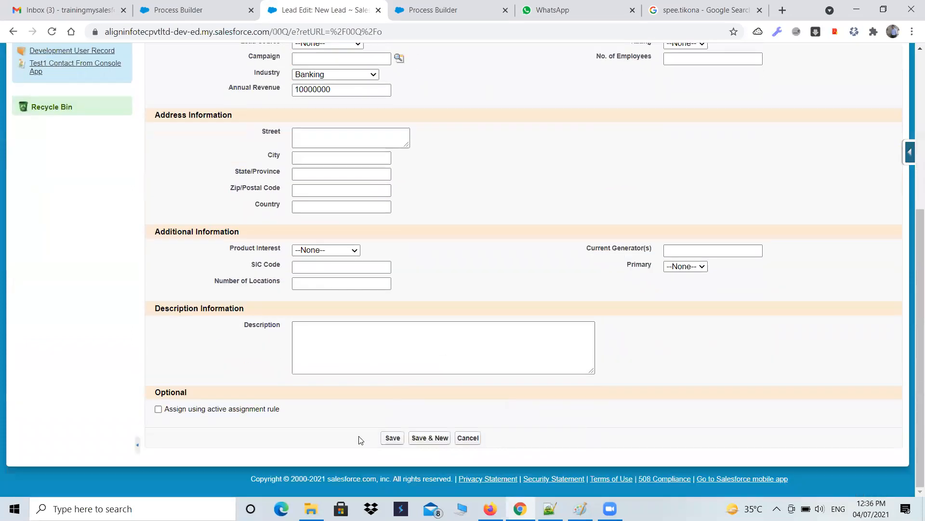
click(383, 439)
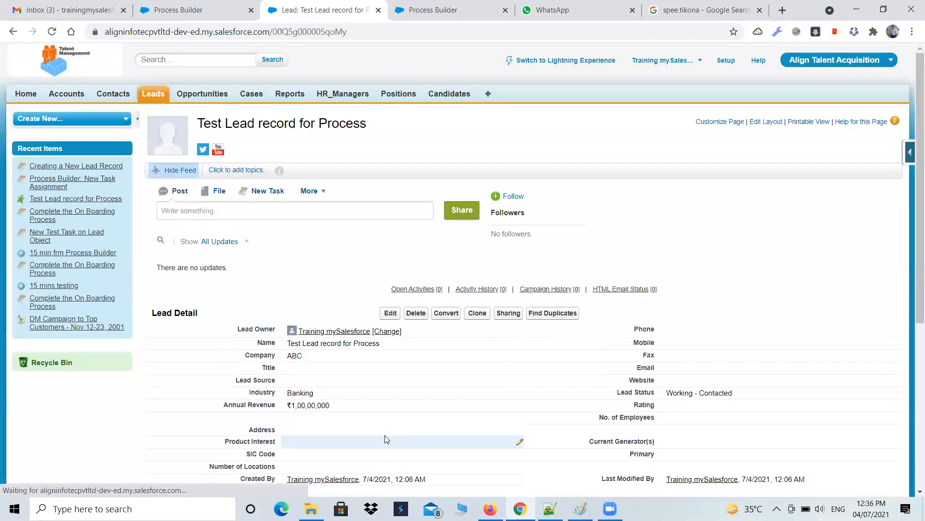
Step: Return to the home page and list All Open tasks in My Tasks to look for the new task
scroll(479, 392, down, 2)
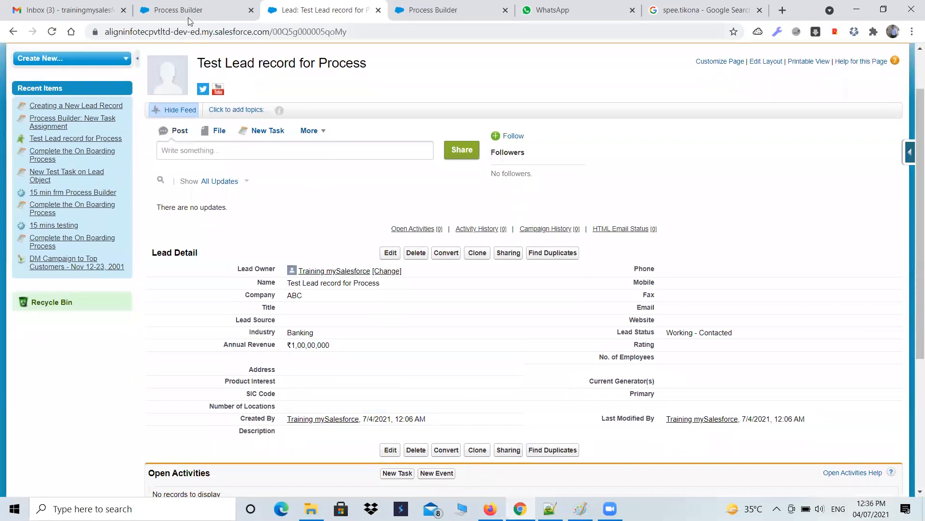
click(230, 8)
click(318, 10)
scroll(92, 63, up, 1)
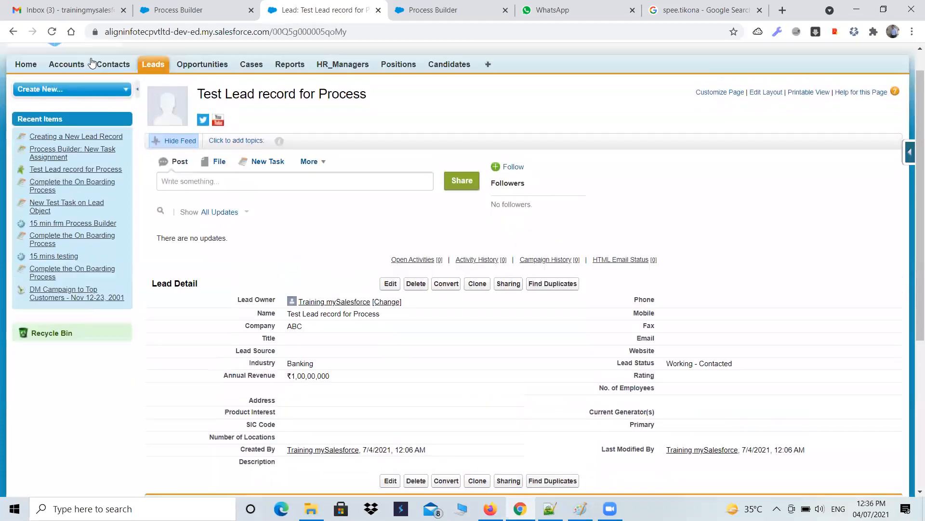
scroll(92, 61, up, 1)
click(26, 94)
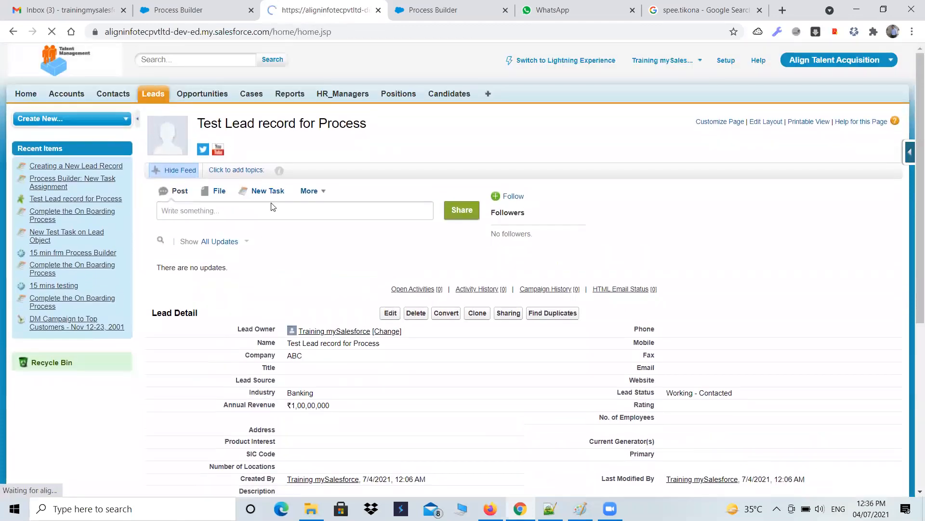
scroll(375, 272, down, 5)
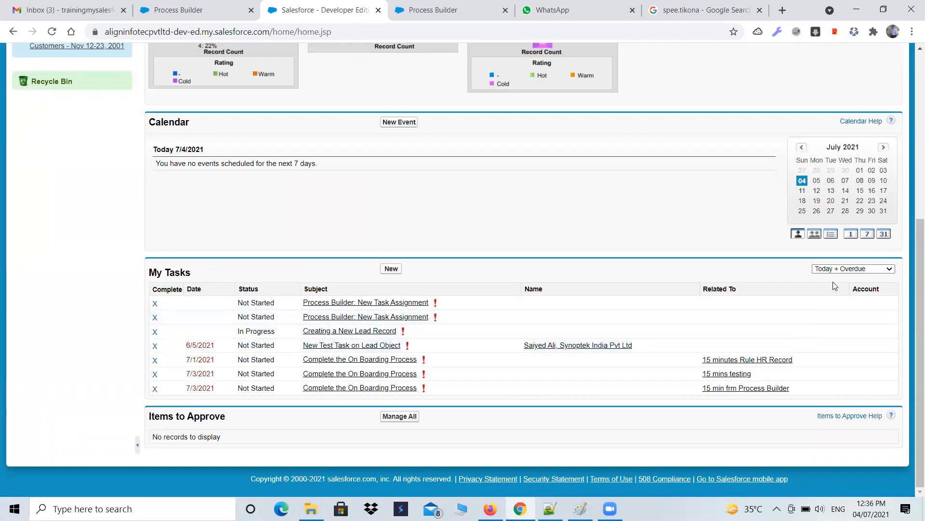
click(838, 269)
click(841, 340)
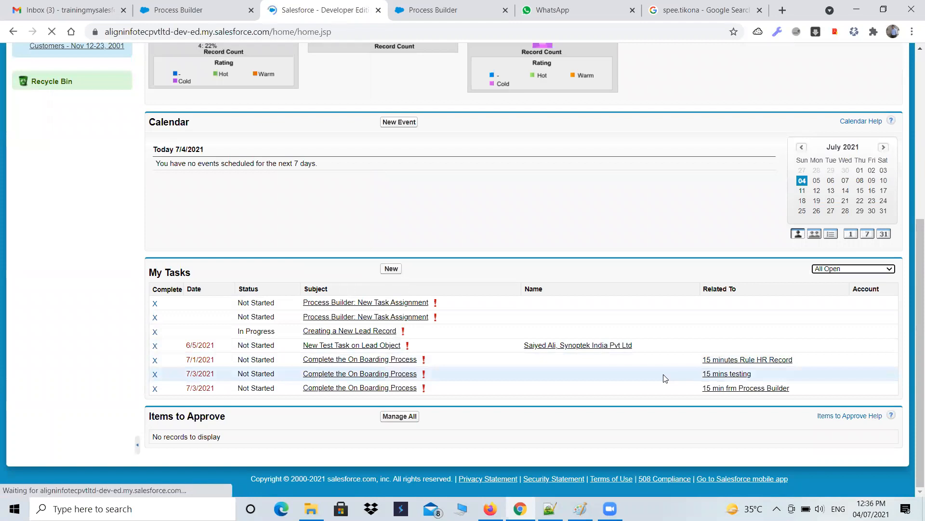
scroll(665, 379, down, 4)
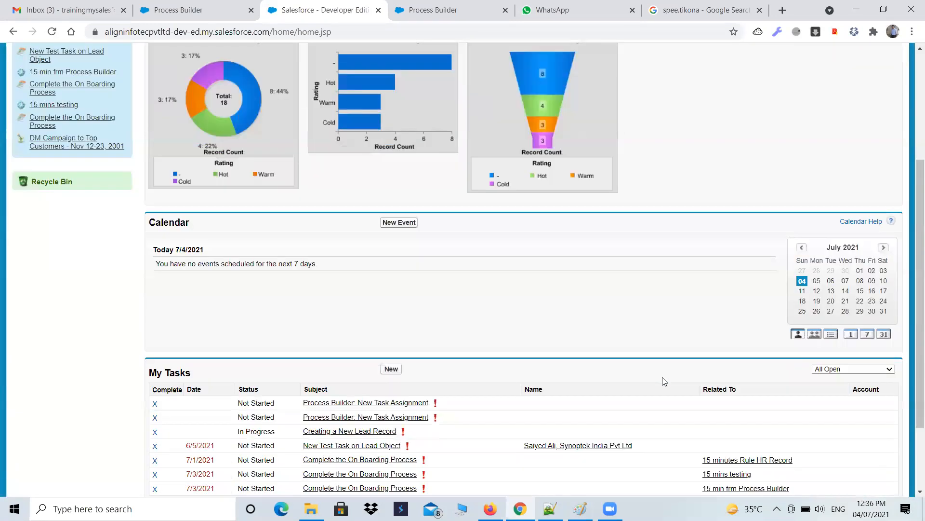
Step: Compare the open tasks listed in My Tasks with the processes listed in Process Builder
scroll(664, 381, down, 2)
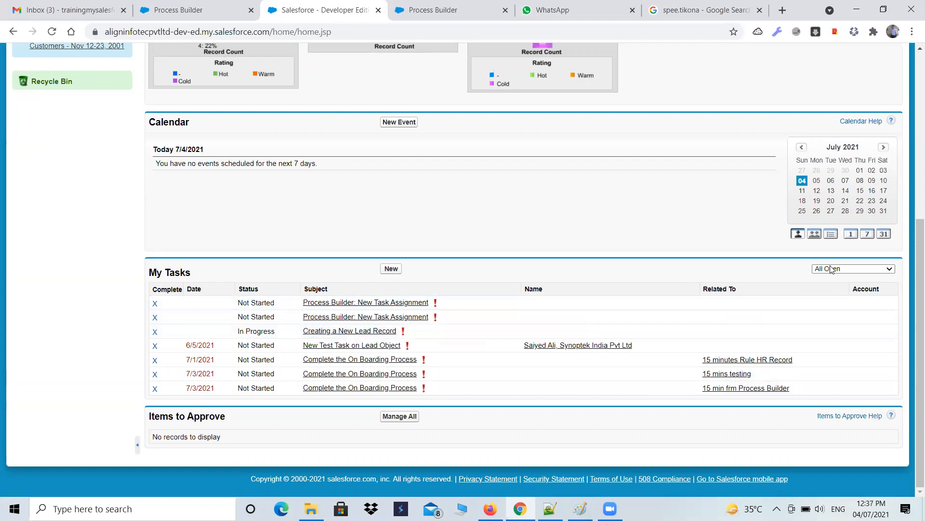
click(52, 31)
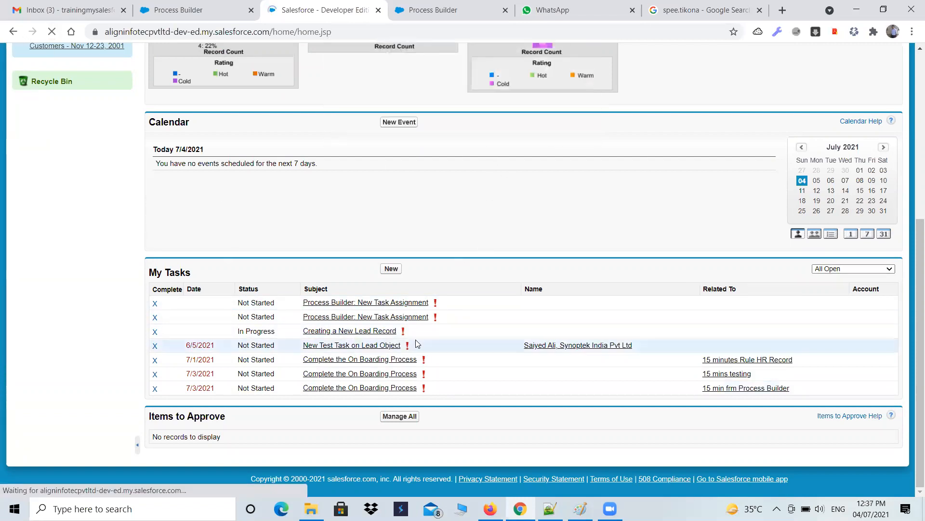
scroll(418, 343, down, 6)
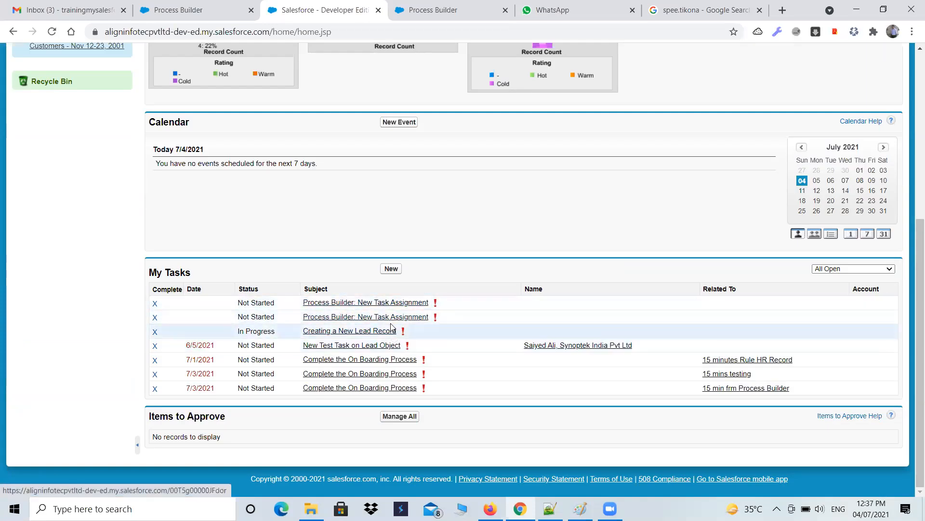
click(471, 5)
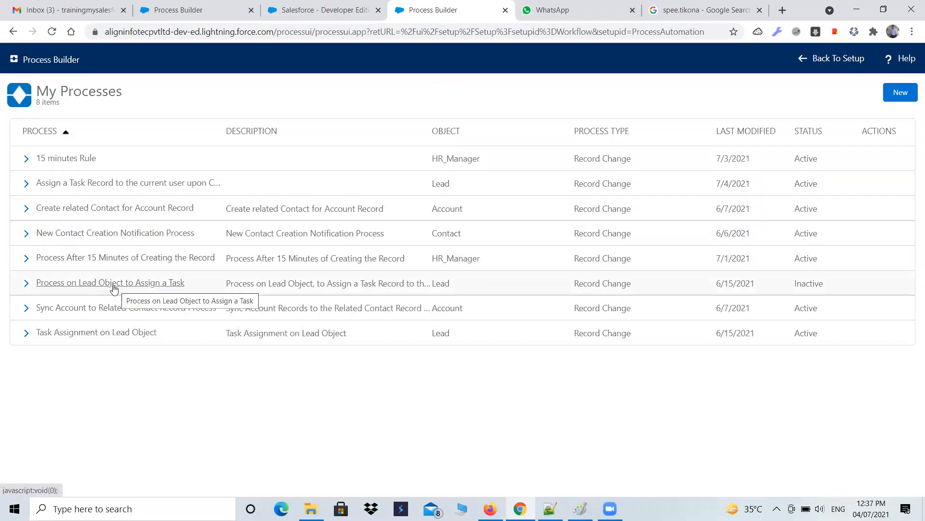
click(324, 11)
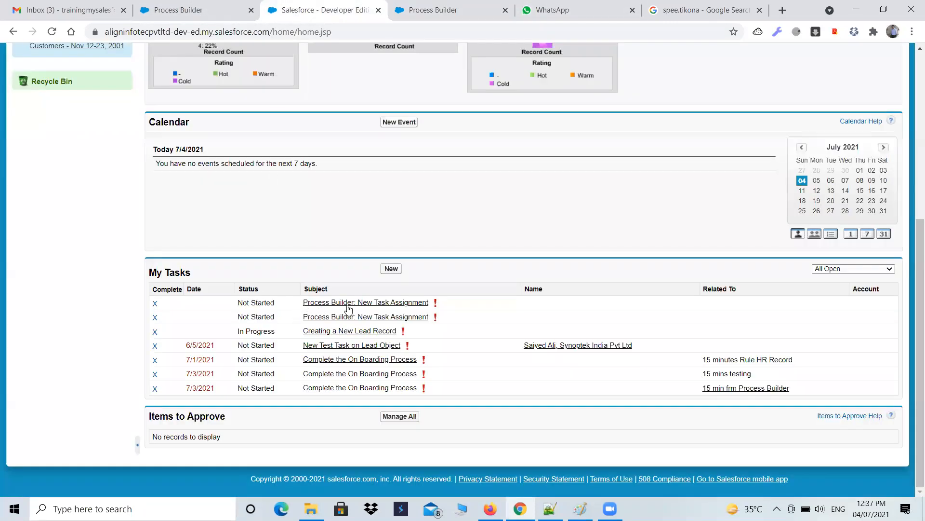
mouse_move(377, 309)
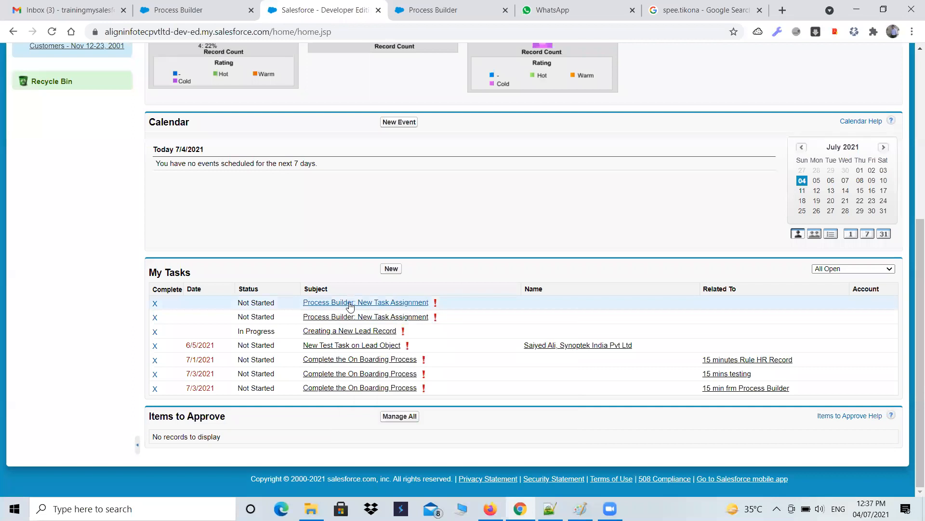
click(429, 7)
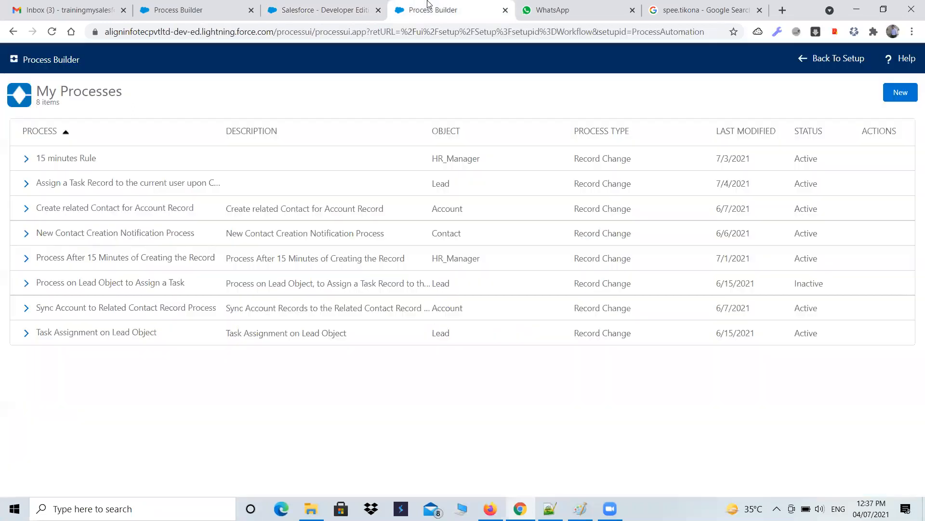
click(295, 6)
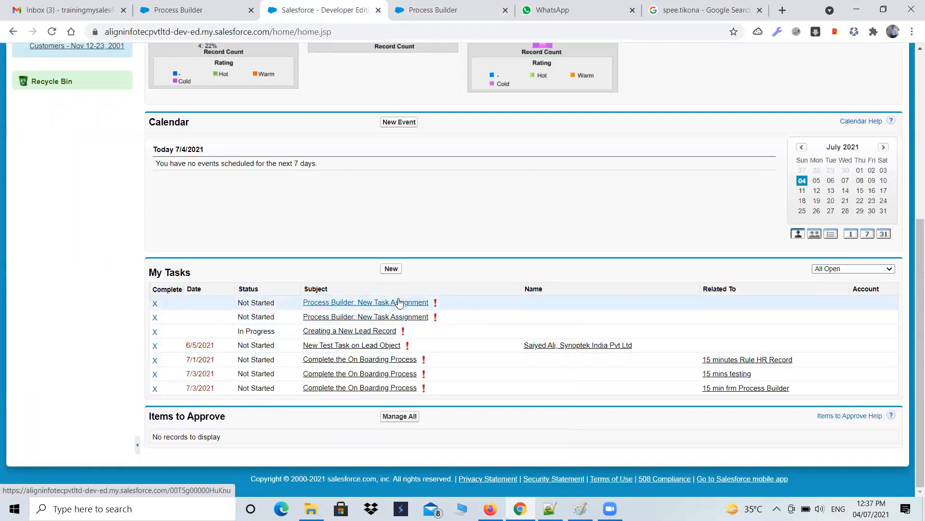
mouse_move(399, 302)
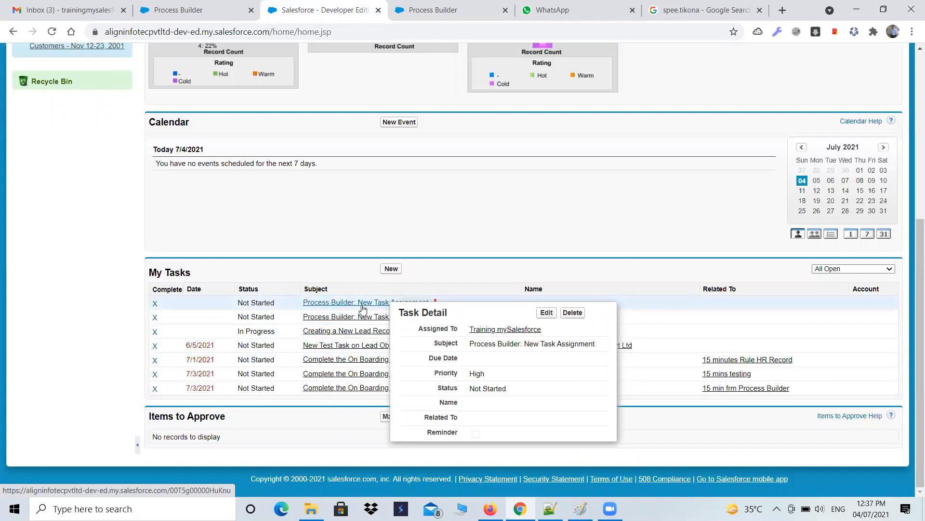
click(400, 7)
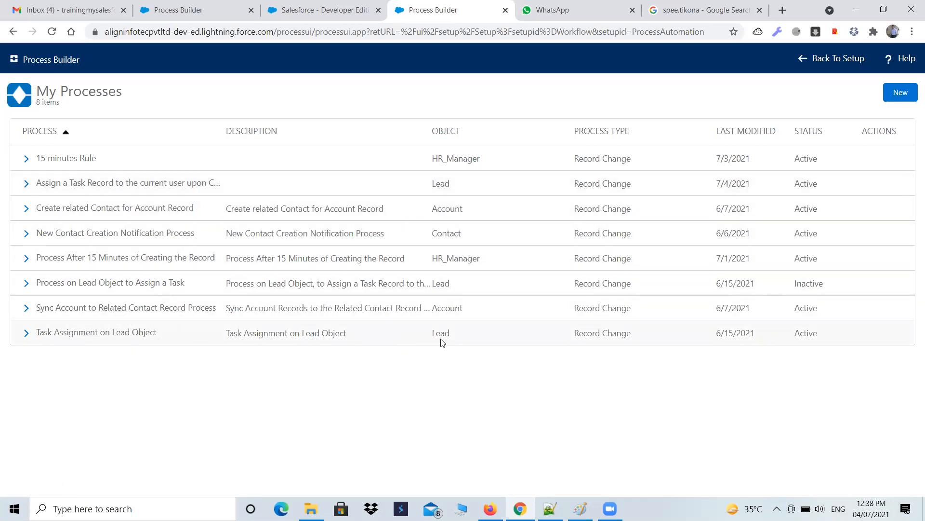
Step: Examine the object and status of each Lead process in the Process Builder list
drag(456, 336, 433, 333)
drag(820, 333, 794, 334)
drag(453, 189, 432, 187)
drag(822, 187, 794, 187)
drag(463, 284, 426, 283)
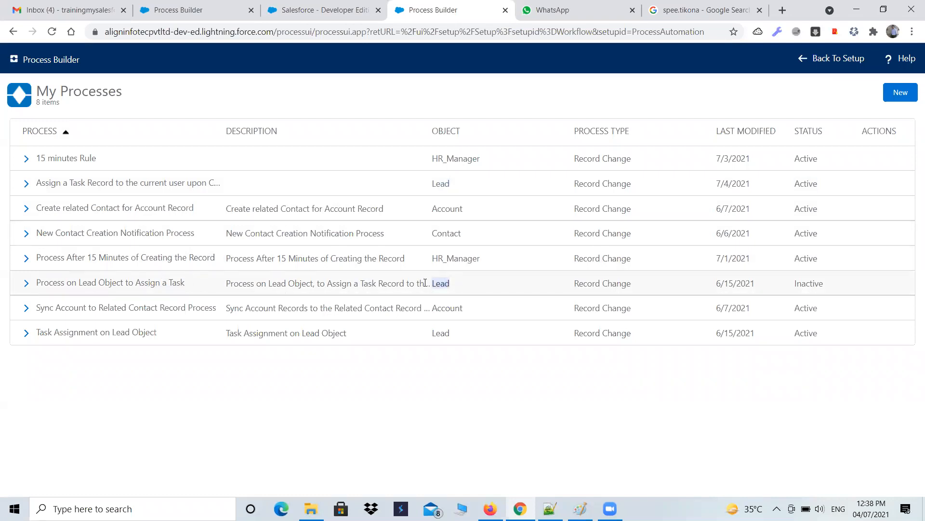
drag(842, 285, 789, 287)
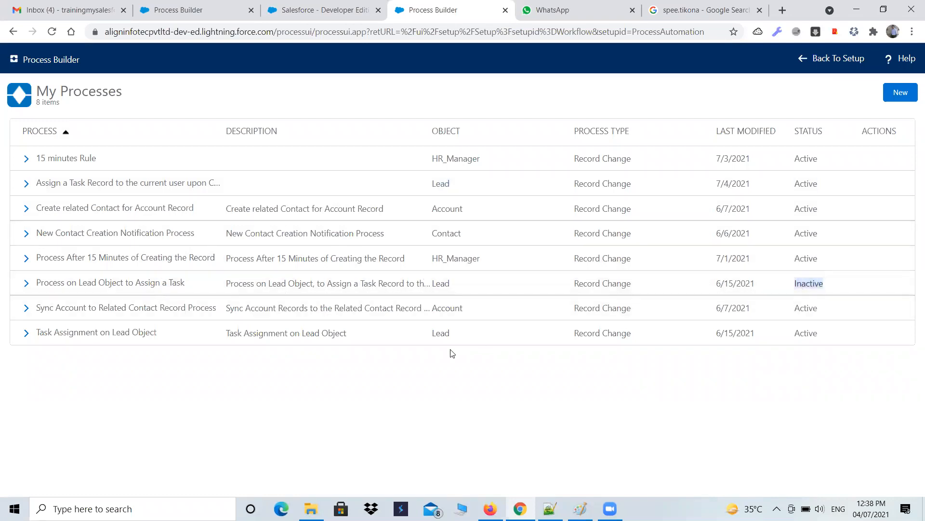
drag(452, 333, 431, 333)
drag(819, 333, 791, 334)
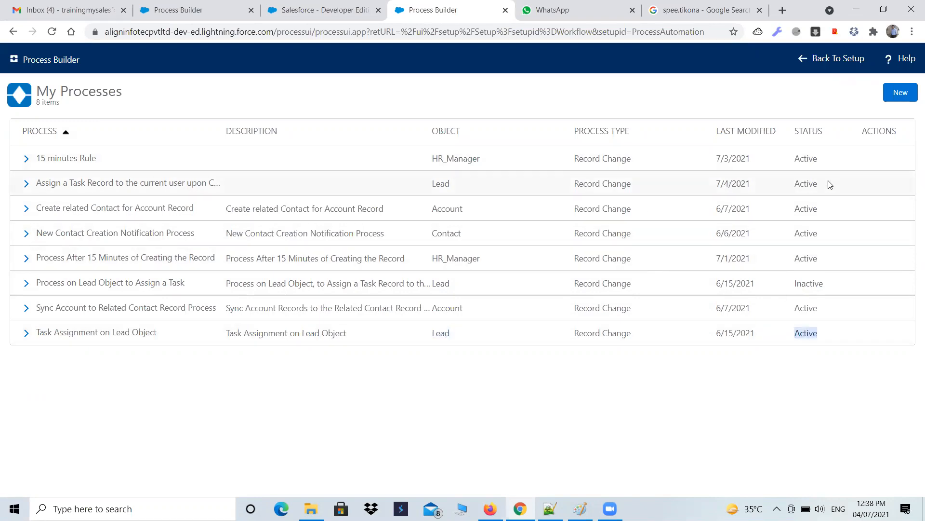
drag(830, 184, 791, 185)
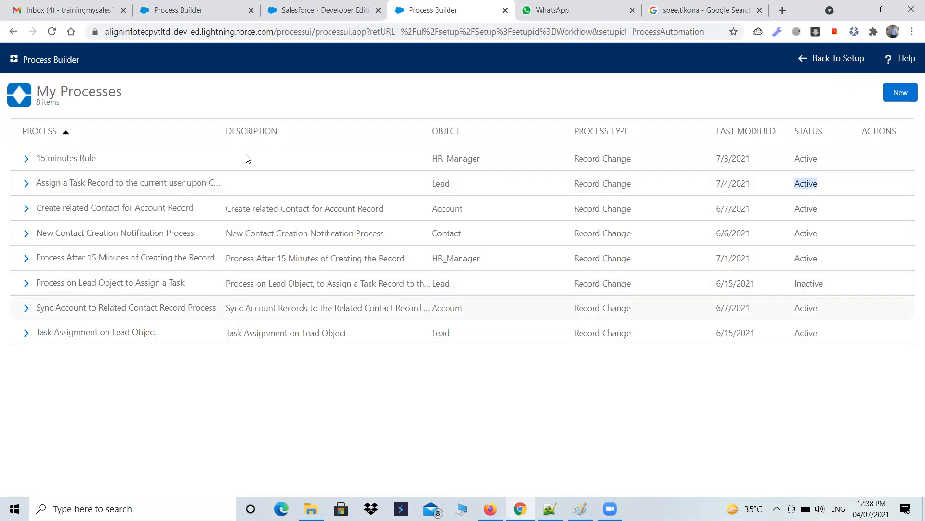
Step: Check the Process Builder: New Task Assignment tasks in My Tasks against the active Lead processes
click(313, 10)
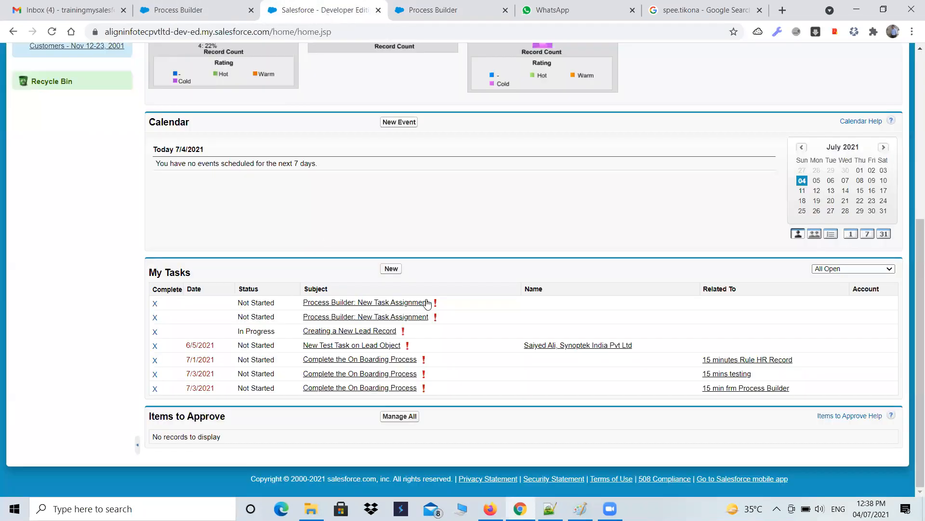
triple_click(361, 304)
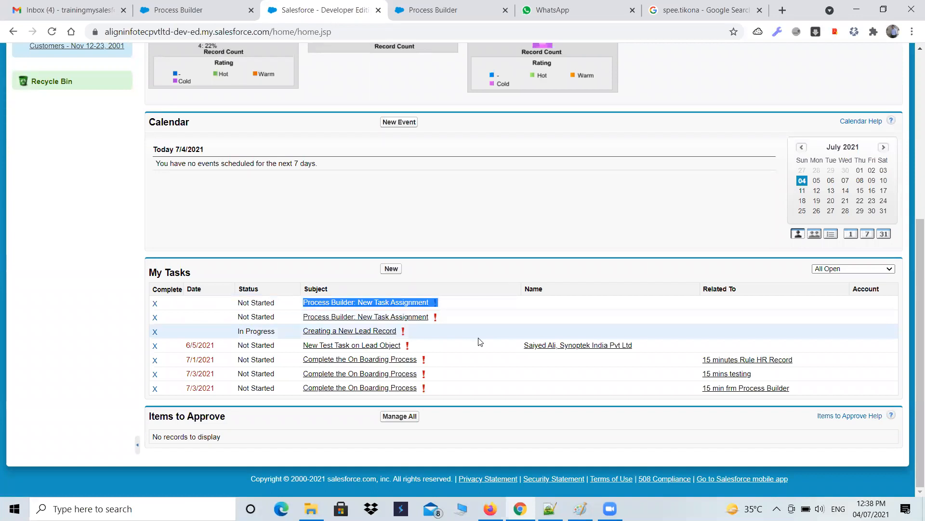
scroll(479, 343, up, 4)
scroll(250, 363, down, 2)
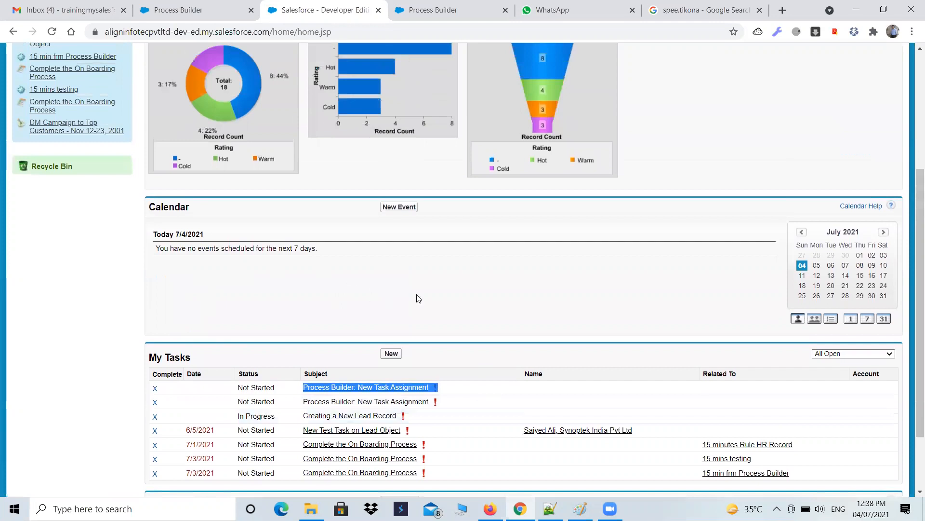
scroll(442, 336, down, 1)
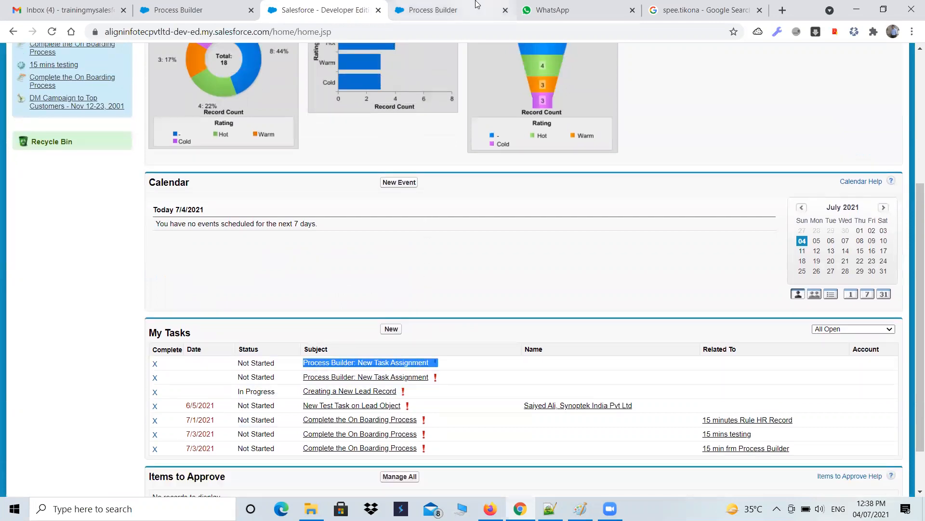
click(453, 11)
click(850, 198)
double_click(792, 188)
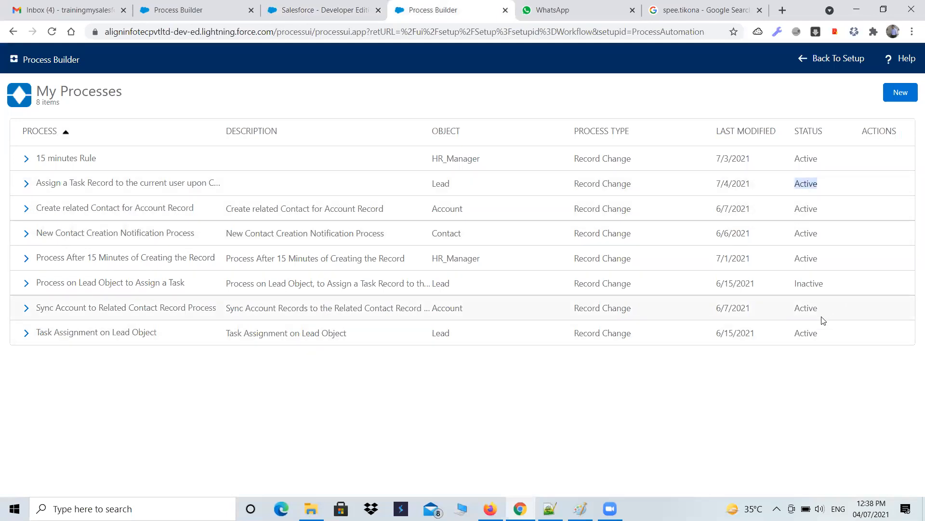
click(798, 334)
double_click(797, 333)
drag(457, 188, 427, 188)
drag(459, 335, 428, 332)
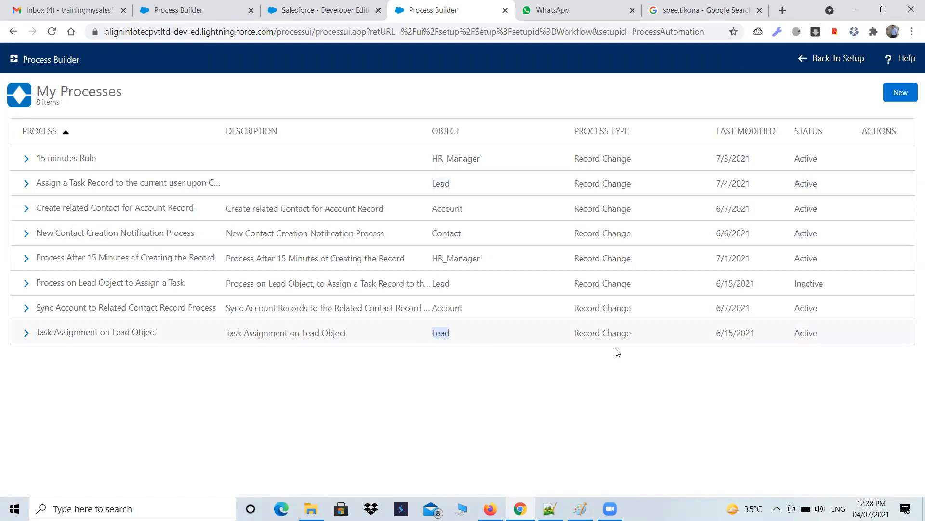
click(285, 9)
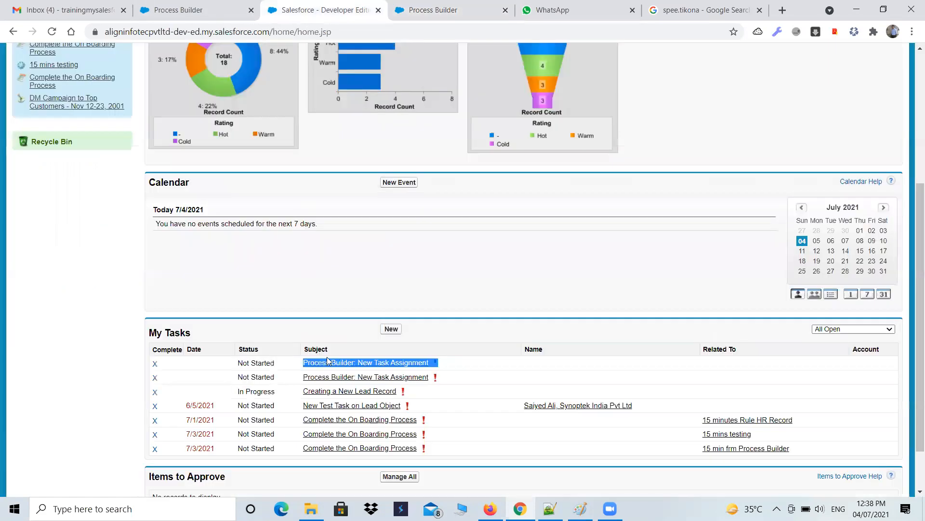
scroll(443, 316, down, 2)
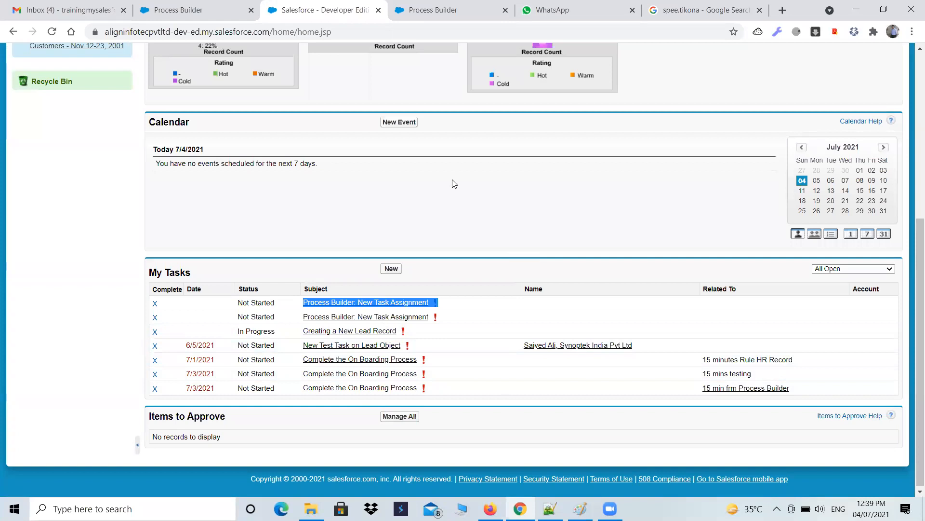
Step: Switch to Notepad++ to reread the assignment's requirement for the Lead task process
key(alt+Tab)
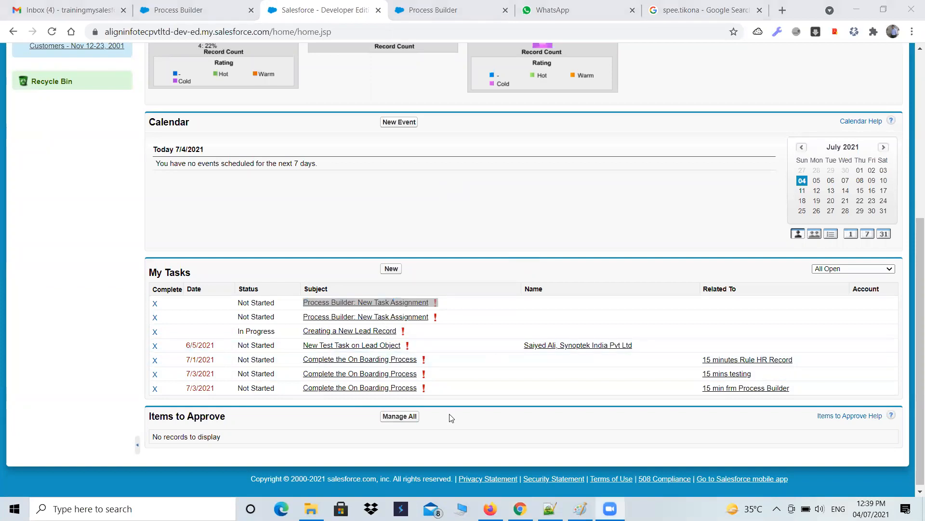
click(550, 509)
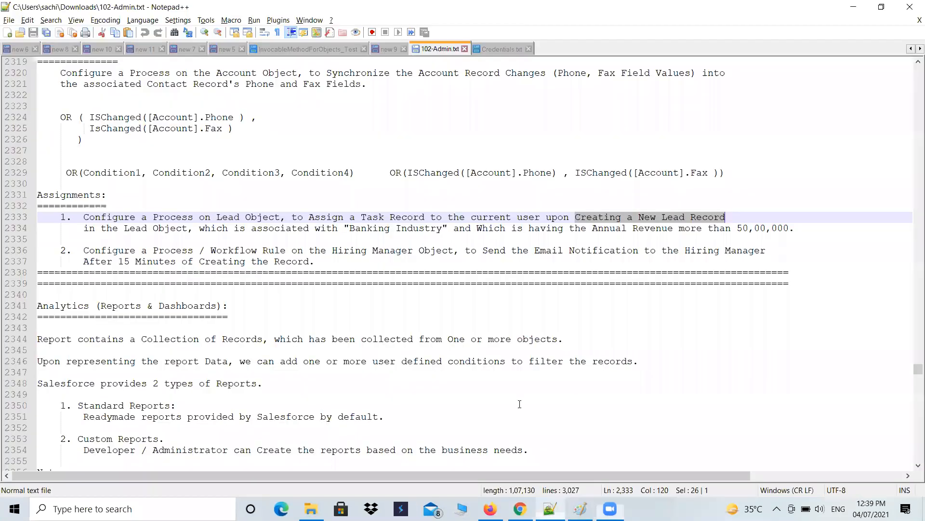